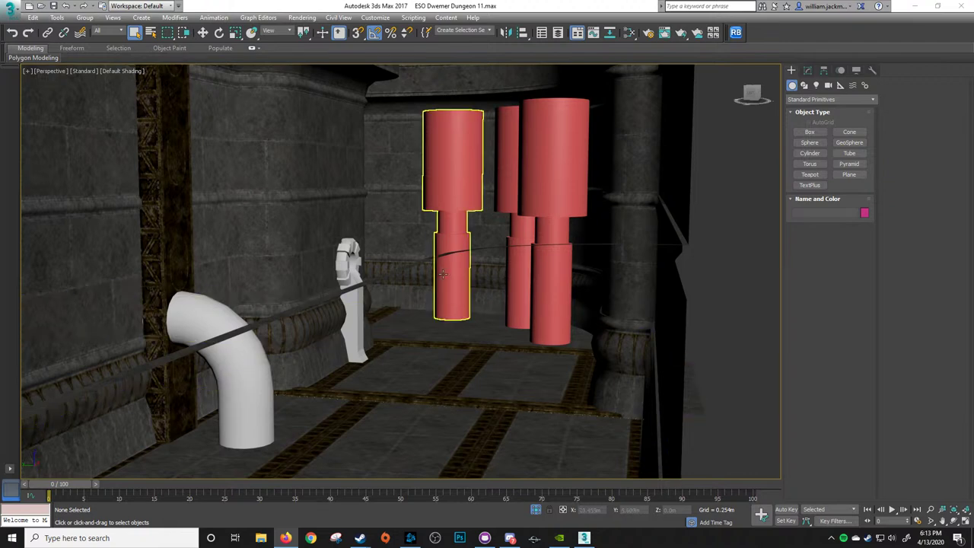
Examine the curved white pipe where it meets the ornate beam and the stone wall
middle_click_drag(461, 240, 480, 245, "alt")
middle_click_drag(448, 343, 489, 277)
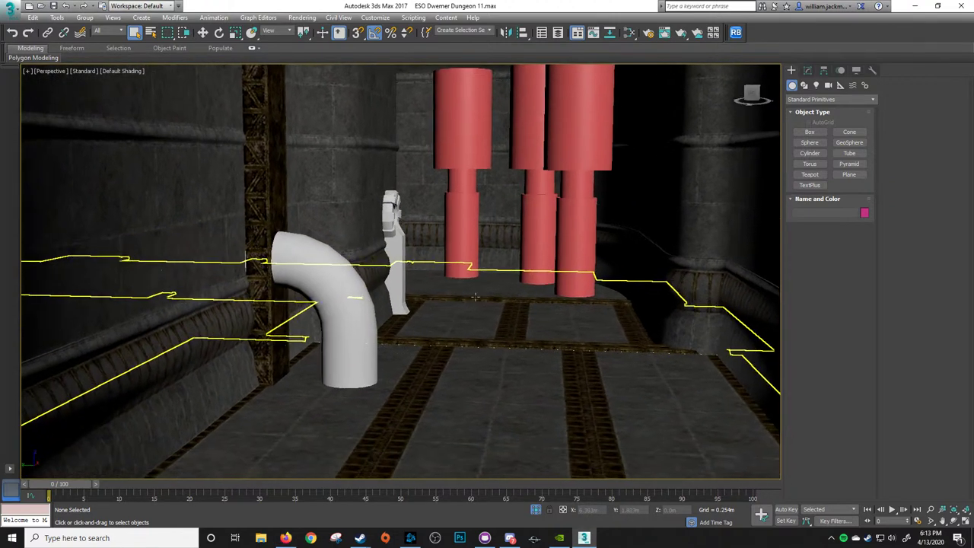
mouse_move(354, 301)
middle_mouse_down("alt")
mouse_move(308, 298)
mouse_move(338, 294)
middle_mouse_up("alt")
scroll(297, 270, "up", 3)
middle_click_drag(279, 267, 387, 285)
scroll(300, 271, "up", 3)
scroll(318, 261, "up", 3)
middle_click_drag(318, 261, 414, 271)
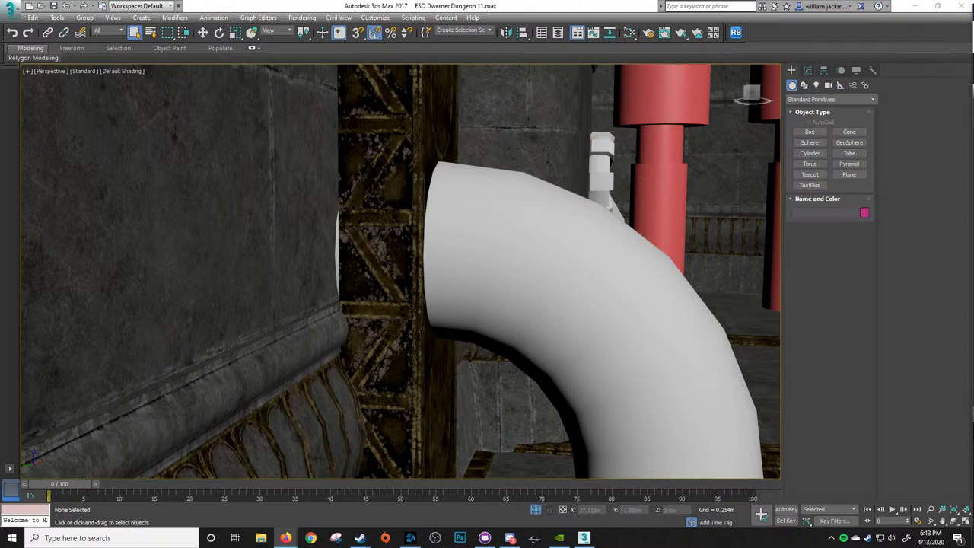
middle_click_drag(598, 242, 584, 241)
scroll(584, 245, "down", 2)
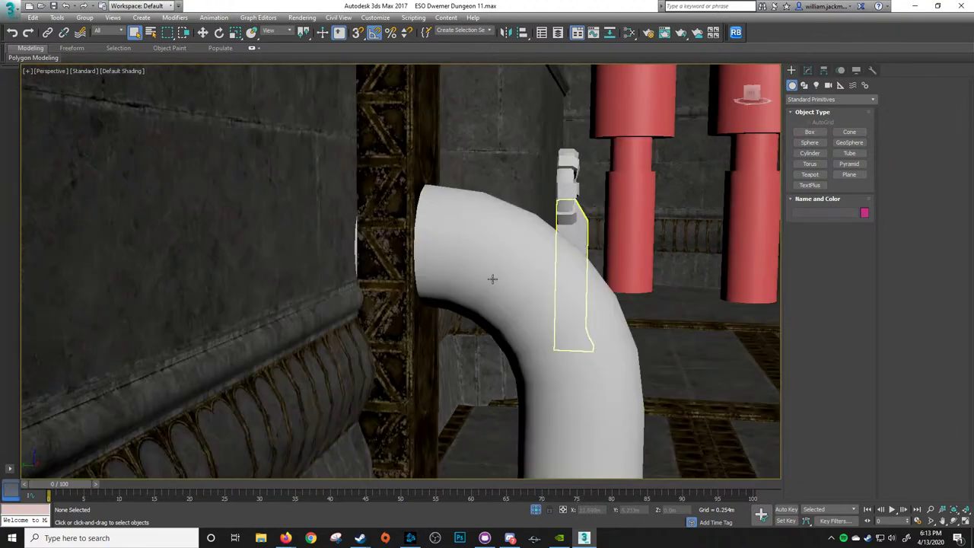
middle_click_drag(512, 233, 363, 241, "alt")
scroll(363, 241, "up", 2)
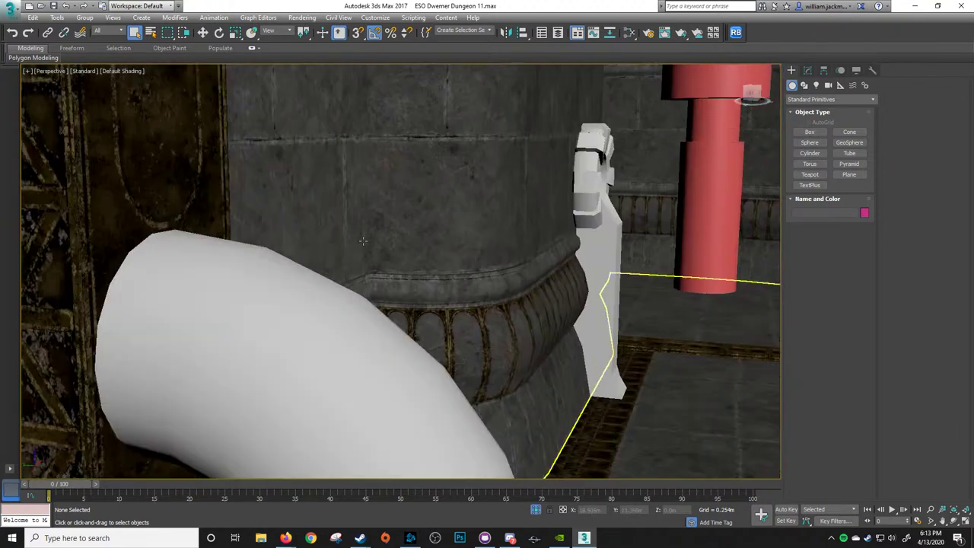
middle_click_drag(171, 274, 446, 232)
Select the vertical ornate beam behind the pipe and display mesh edges over the shaded view
left_click(373, 260)
scroll(391, 270, "down", 3)
key("F4")
scroll(458, 294, "down", 2)
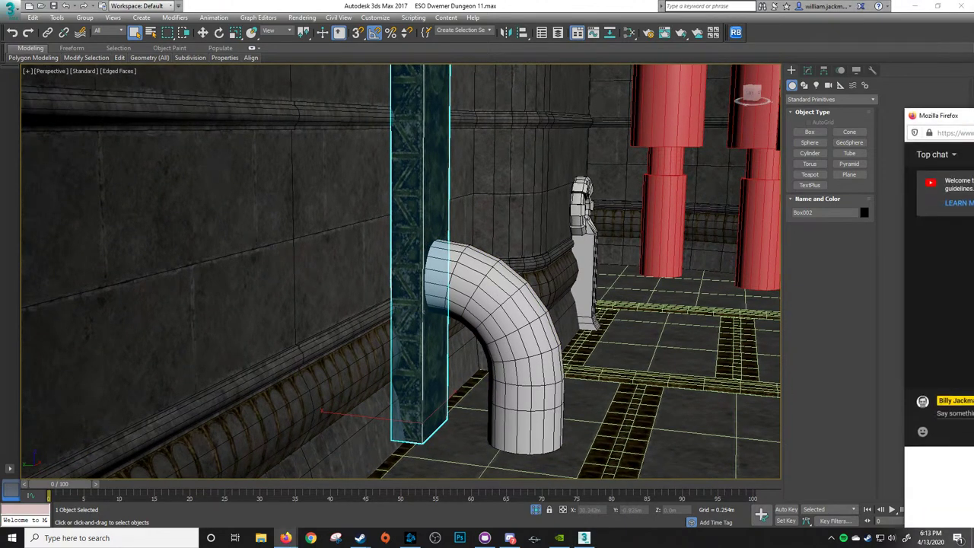
key("super+d")
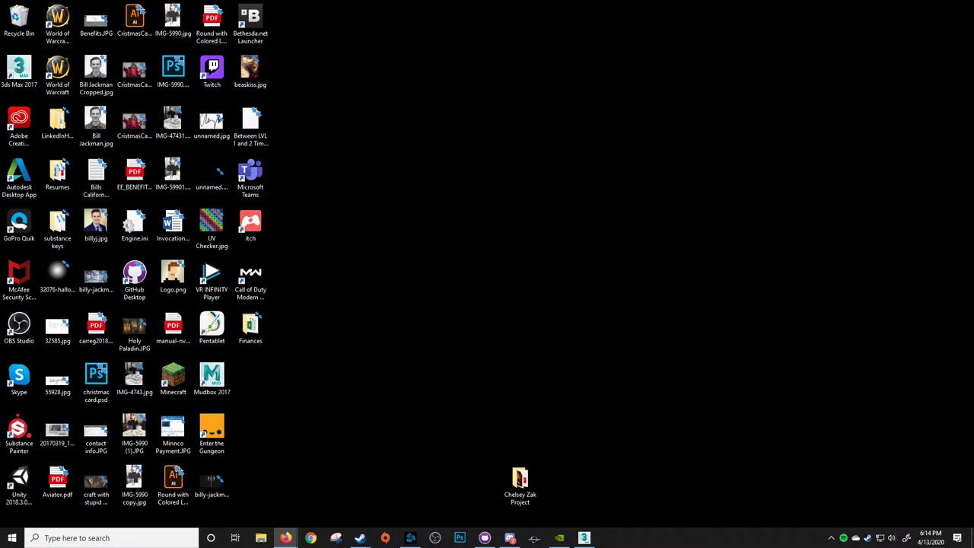
mouse_move(973, 2)
left_mouse_down()
mouse_move(954, 2)
mouse_move(972, 1)
left_mouse_up()
left_click(583, 538)
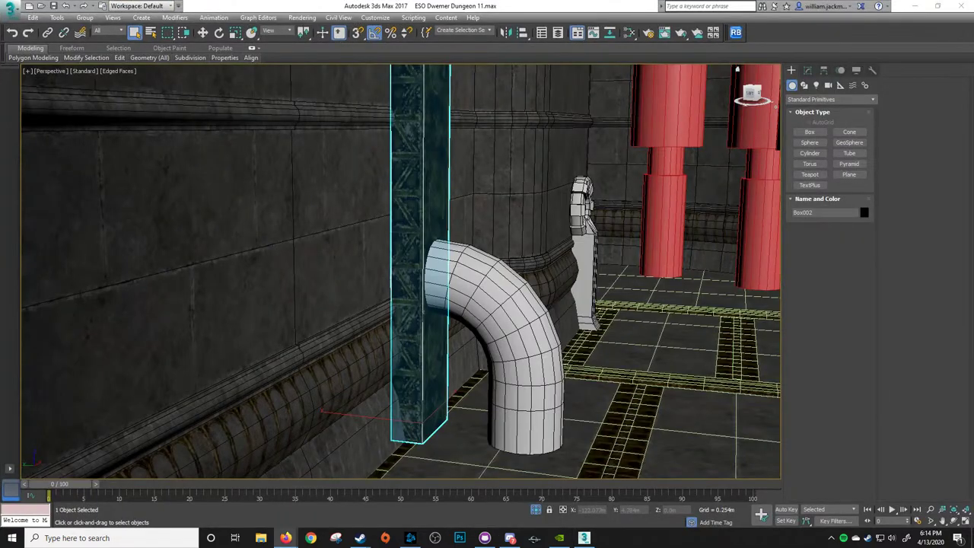
Select two vertical edges of the ornate beam in edge mode, ready for moving
scroll(405, 280, "up", 5)
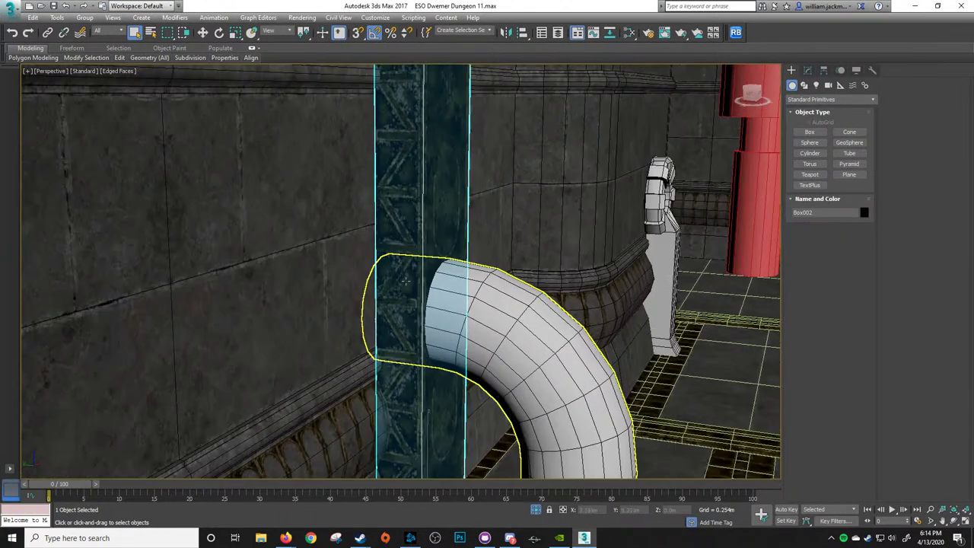
middle_click_drag(406, 281, 418, 252)
key("2")
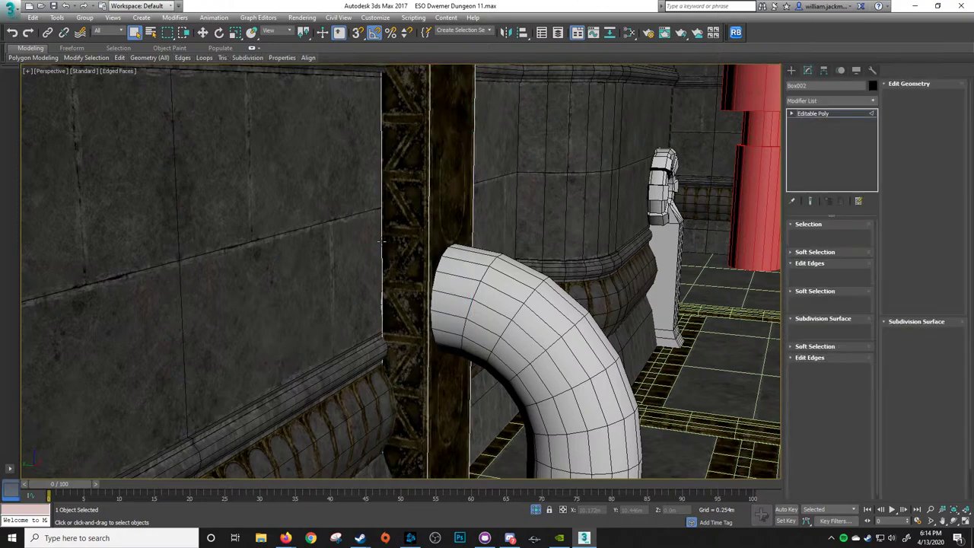
left_click(383, 239)
middle_click_drag(470, 228, 343, 240, "alt")
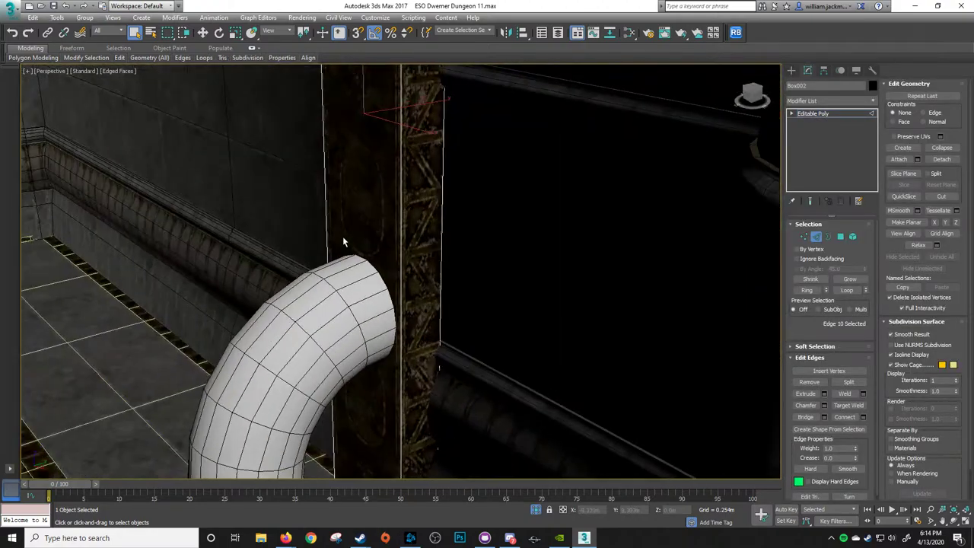
key("F3")
middle_click_drag(413, 246, 464, 287)
scroll(441, 236, "down", 4)
left_click(422, 250, "ctrl")
key("F3")
scroll(434, 272, "up", 4)
middle_click_drag(464, 287, 520, 267)
scroll(493, 274, "up", 2)
middle_click_drag(521, 268, 473, 255)
key("w")
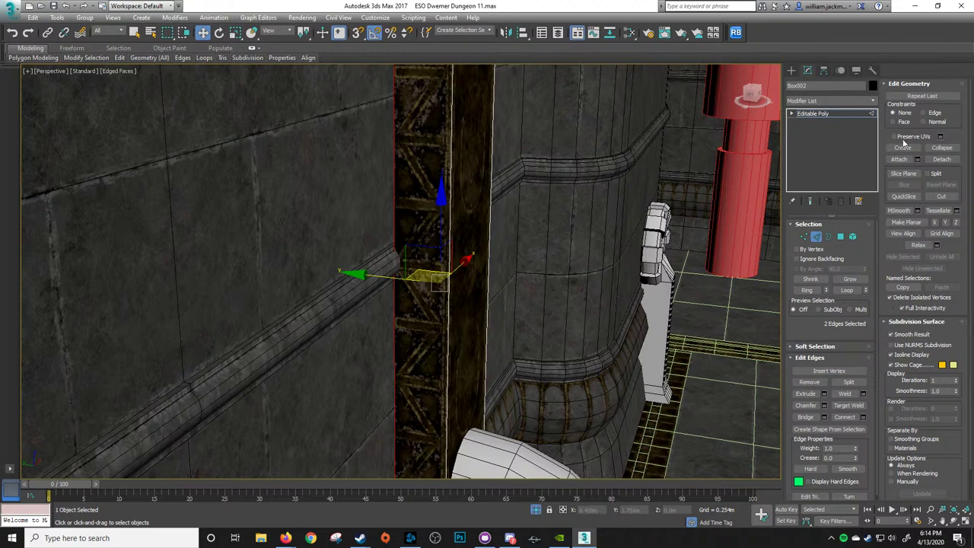
Try to move the beam's selected vertical edges with snapping enabled, and return to whole-object level
left_click(394, 301)
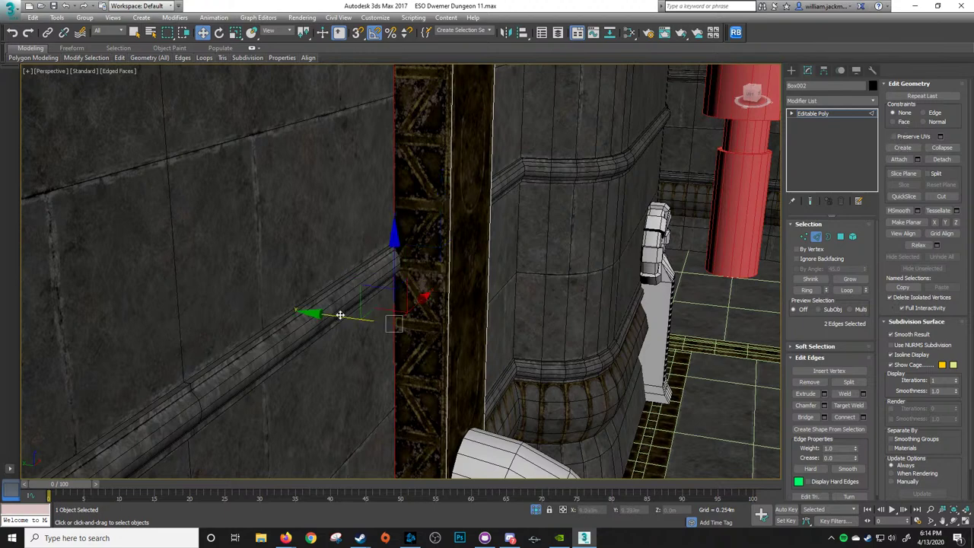
mouse_move(354, 289)
middle_mouse_down("alt")
mouse_move(370, 285)
mouse_move(369, 295)
middle_mouse_up("alt")
middle_click_drag(368, 296, 378, 284)
key("s")
left_click_drag(330, 305, 272, 373)
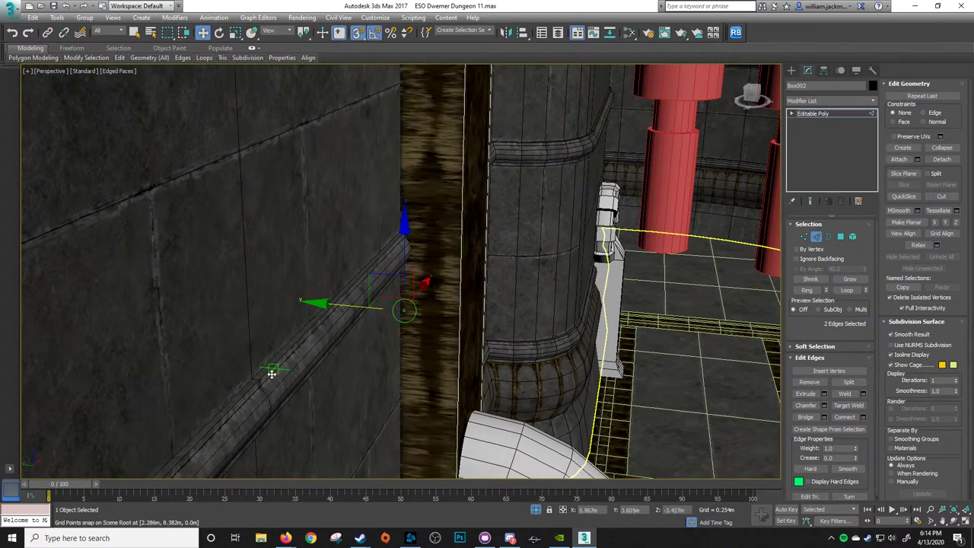
right_click(270, 375)
middle_click_drag(371, 327, 406, 273, "alt")
left_click(826, 115)
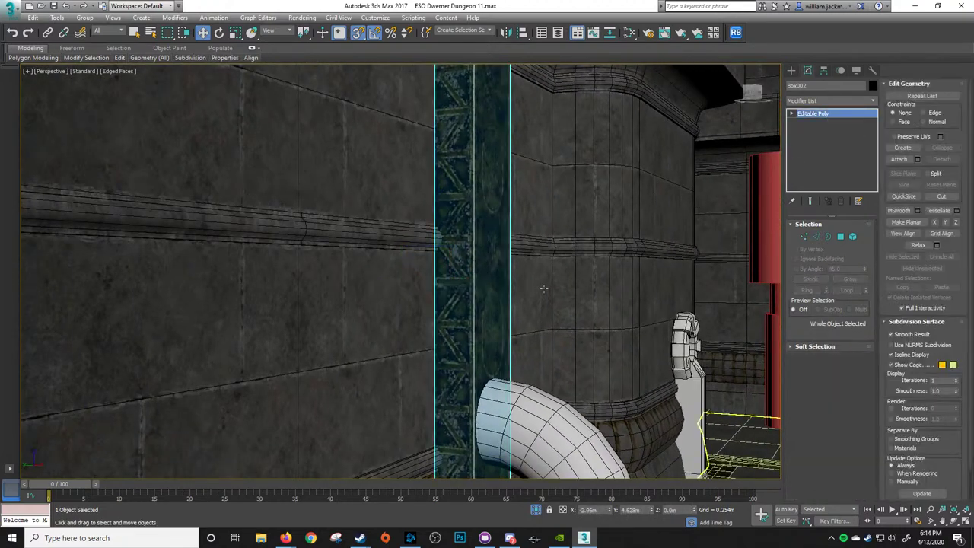
Hide the mesh edges and select the untextured post below the gear-shaped ring by the wall
scroll(543, 289, "down", 3)
middle_click_drag(544, 289, 542, 257)
key("F4")
middle_click_drag(511, 138, 516, 323)
middle_click_drag(516, 323, 472, 221)
middle_click_drag(483, 308, 544, 281)
left_click(370, 297)
scroll(481, 281, "up", 3)
left_click(465, 265)
scroll(515, 343, "up", 5)
middle_click_drag(431, 301, 459, 349)
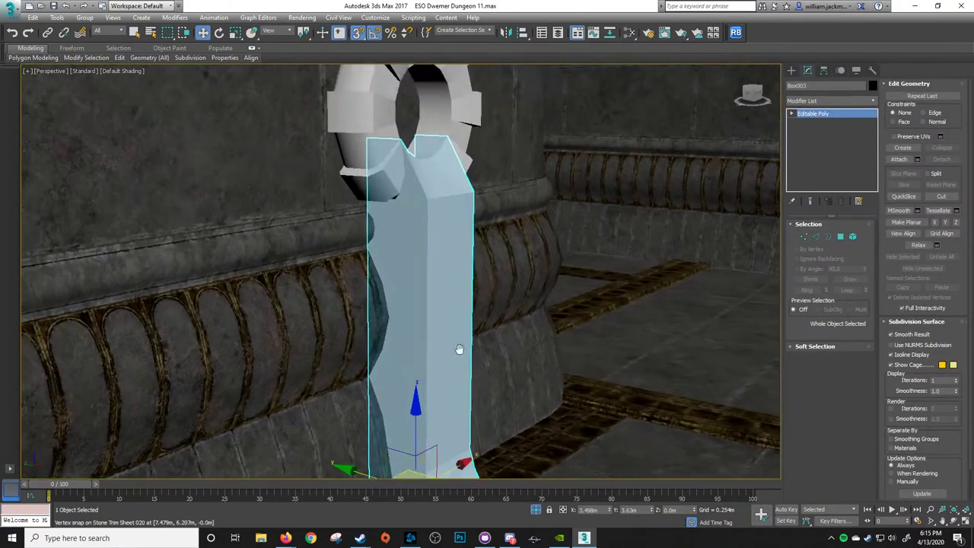
middle_click_drag(521, 324, 526, 330, "alt")
scroll(522, 319, "down", 3)
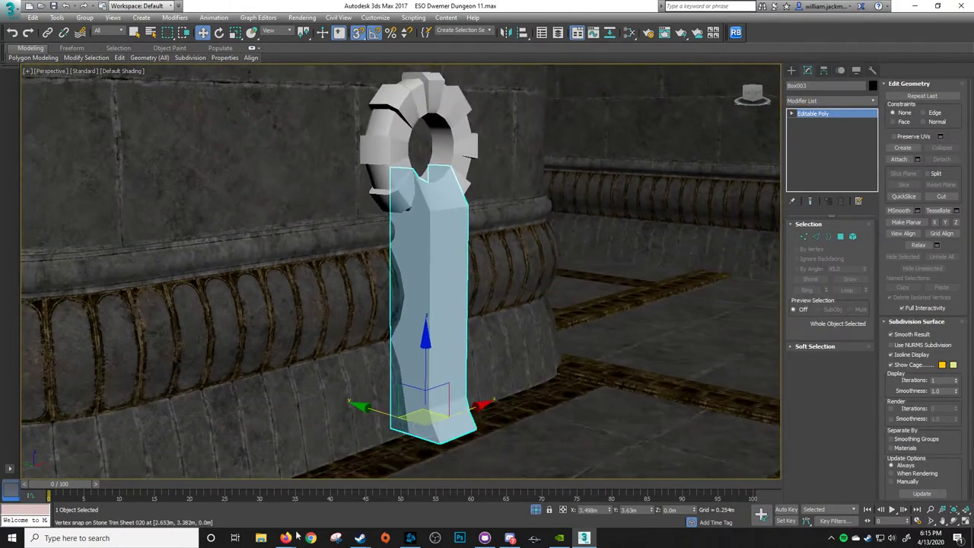
left_click(291, 537)
left_click(264, 498)
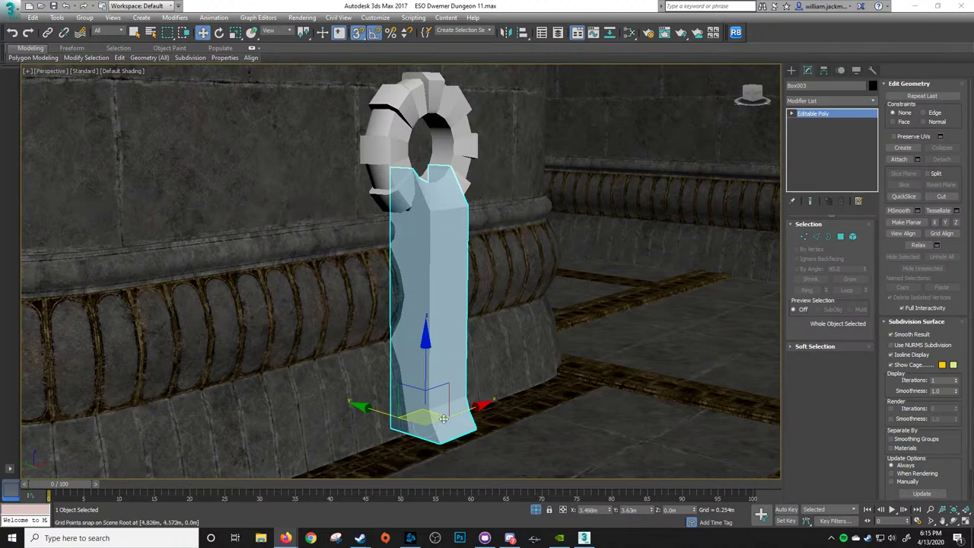
In File Explorer, browse the dungeon project's Max Textures folder to the Marmoset maps of Stone Trim Sheet 01
left_click(260, 538)
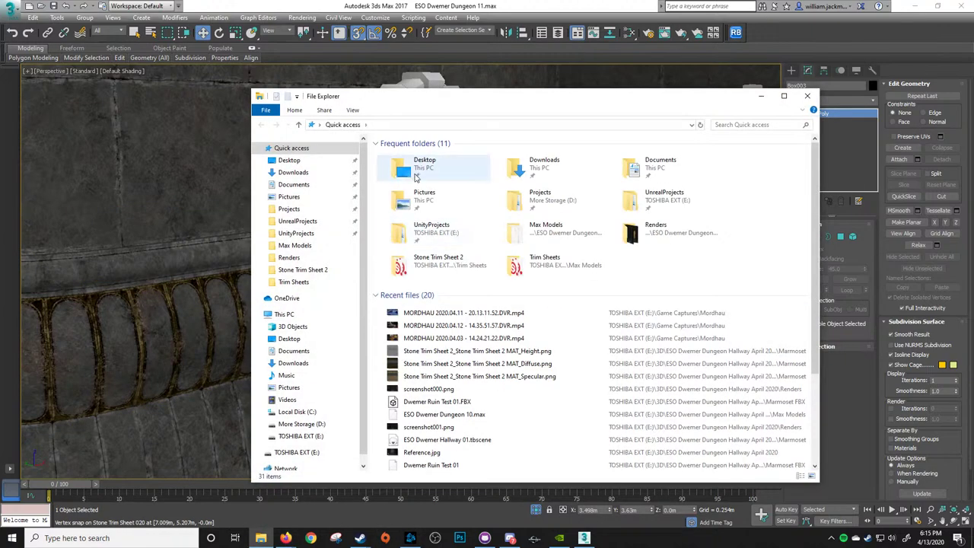
left_click(304, 210)
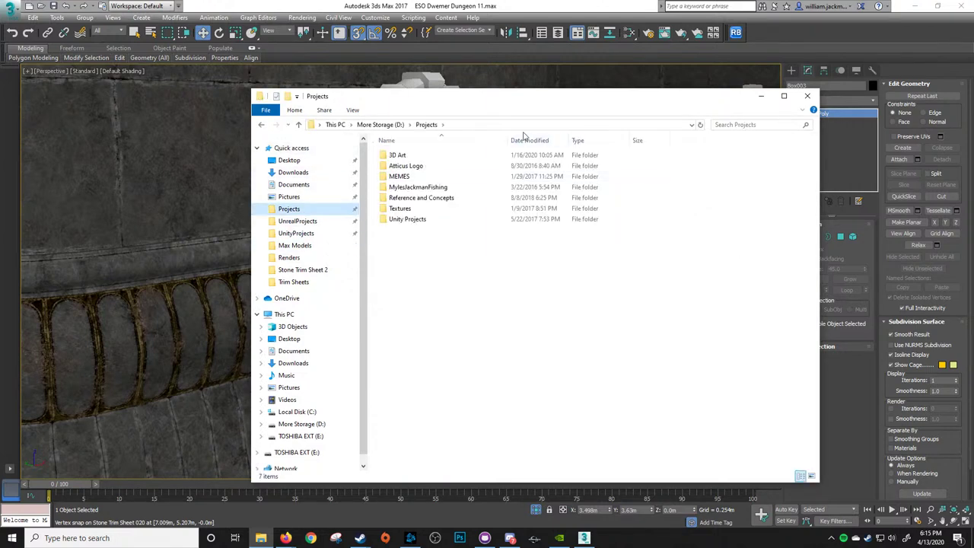
left_click(337, 271)
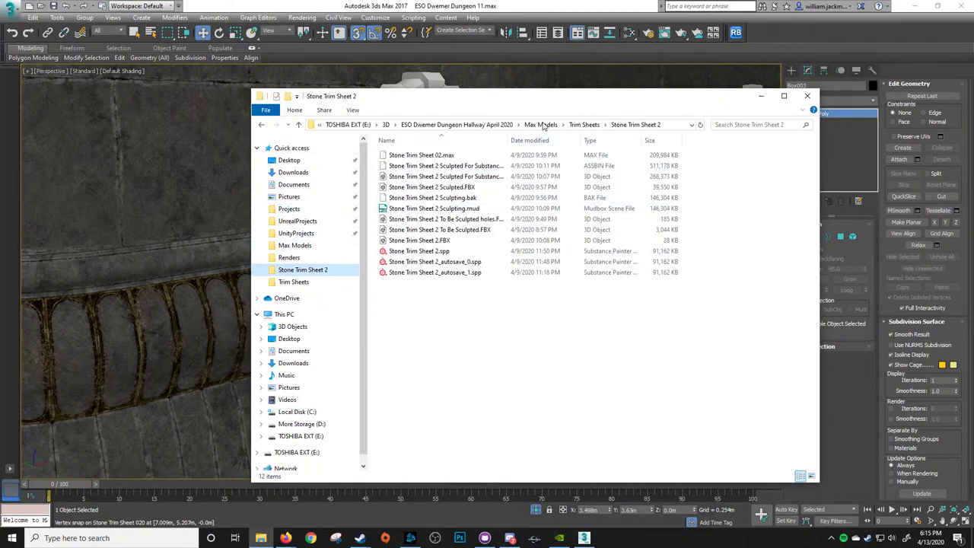
left_click(584, 125)
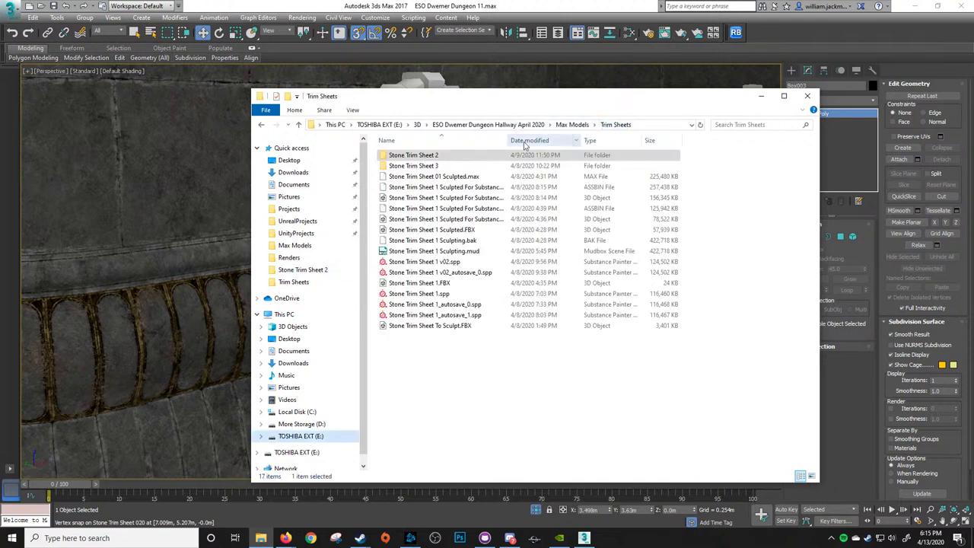
left_click(530, 127)
double_click(419, 178)
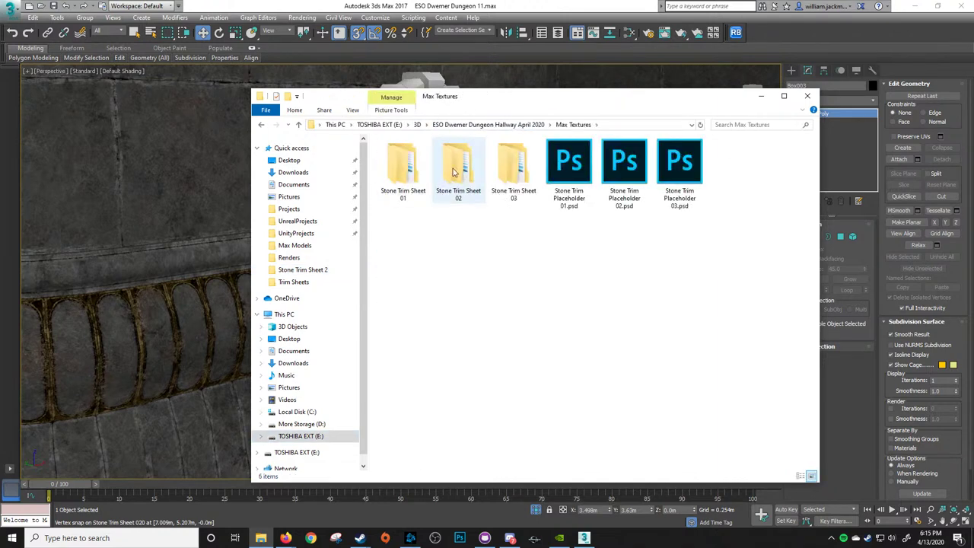
left_click(401, 171)
double_click(401, 169)
double_click(417, 160)
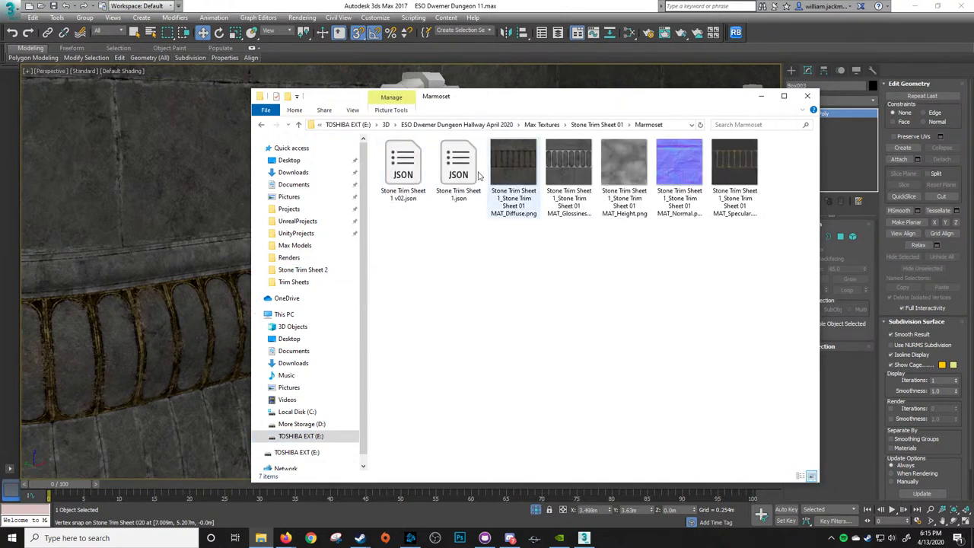
View the specular map from Stone Trim Sheet 02's Marmoset folder and return to the 3ds Max scene
left_click(595, 125)
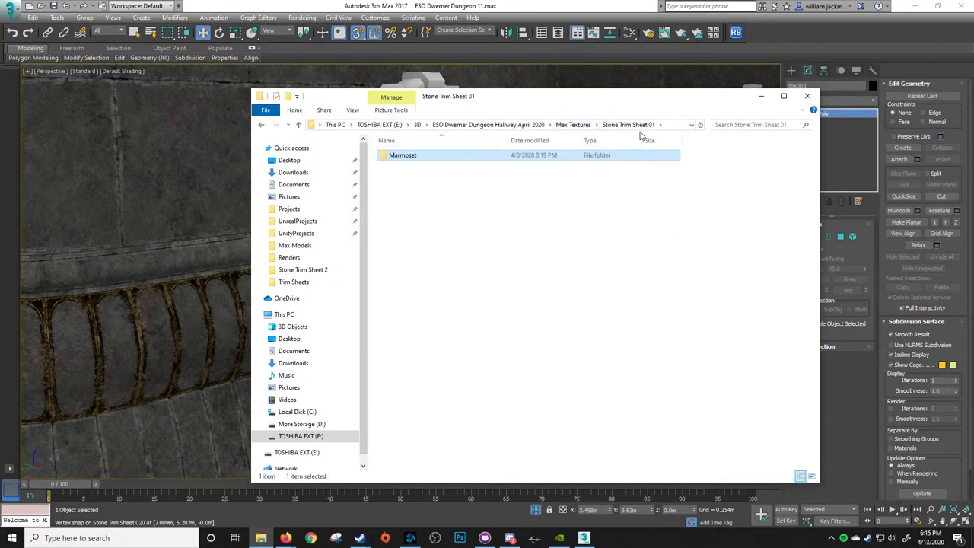
left_click(578, 124)
double_click(456, 170)
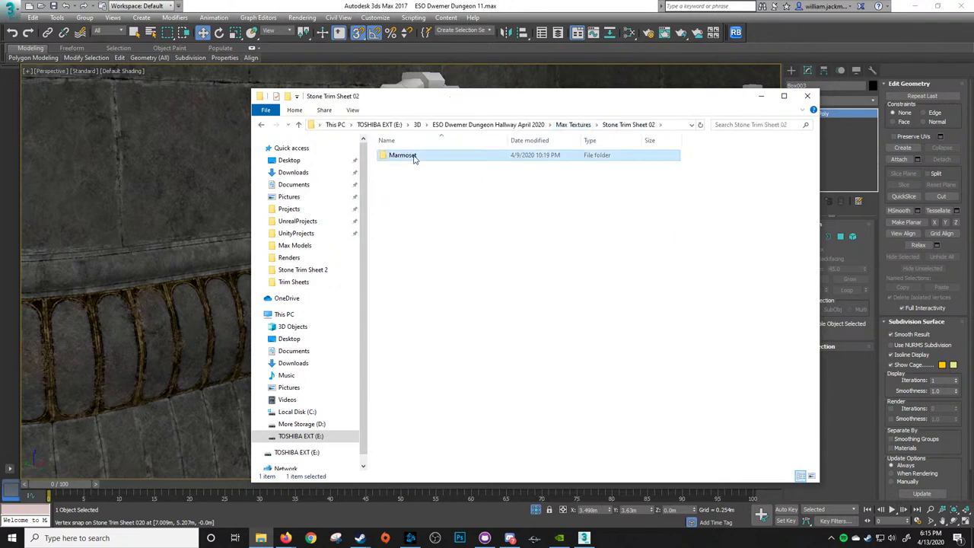
double_click(413, 159)
double_click(688, 167)
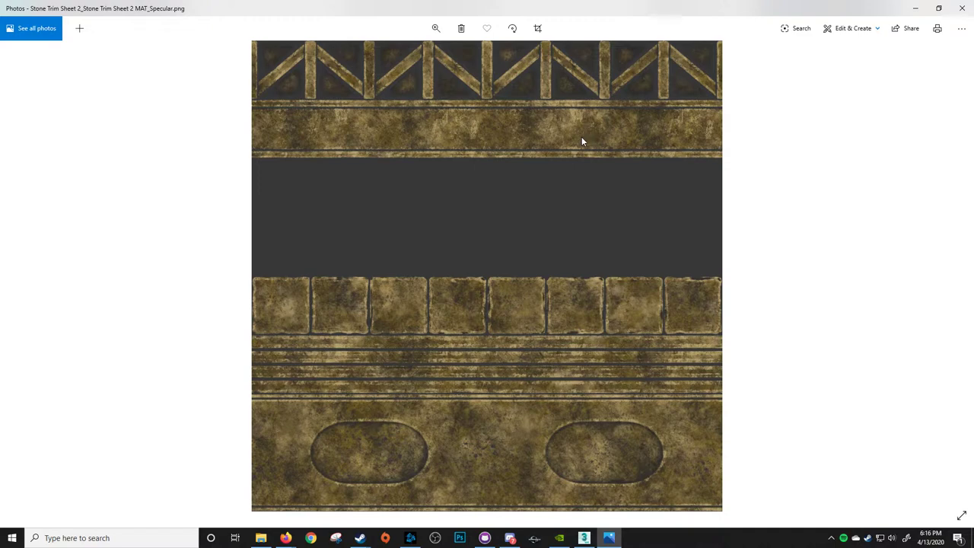
left_click(912, 7)
left_click(496, 5)
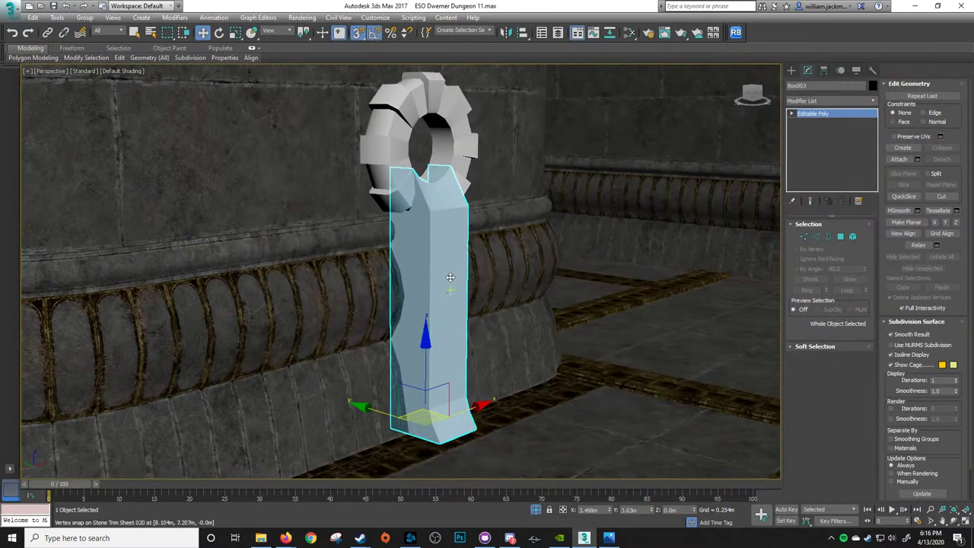
Attach the support post to the gear-shaped ring so both form one object
mouse_move(461, 269)
middle_mouse_down("alt")
mouse_move(446, 256)
mouse_move(369, 271)
mouse_move(426, 259)
mouse_move(419, 251)
mouse_move(429, 263)
middle_mouse_up("alt")
scroll(493, 255, "up", 3)
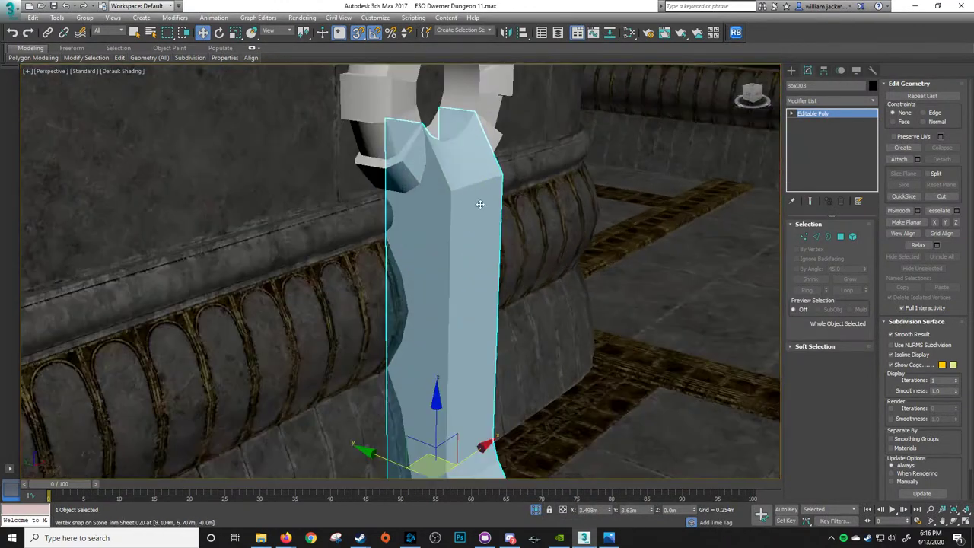
middle_click_drag(495, 254, 467, 323)
key("F4")
key("F4")
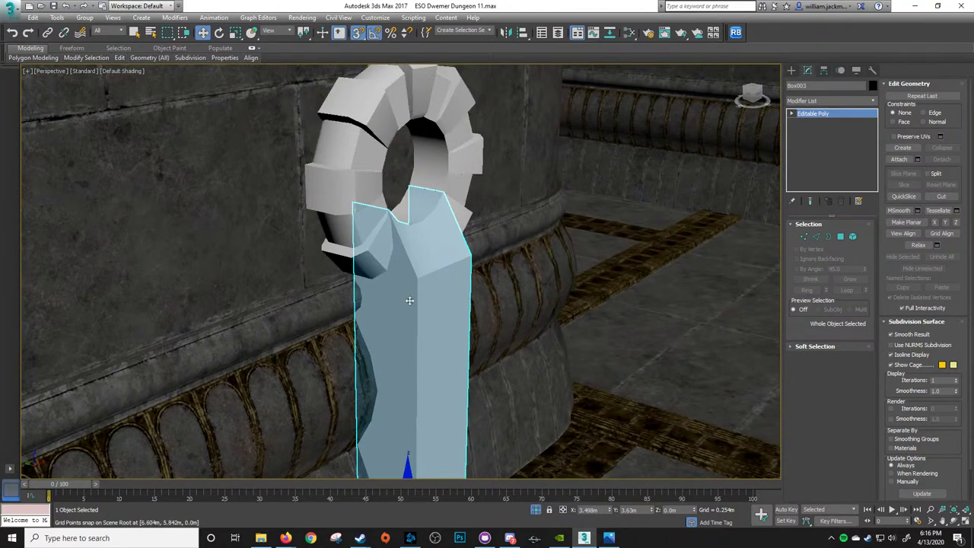
left_click(366, 227)
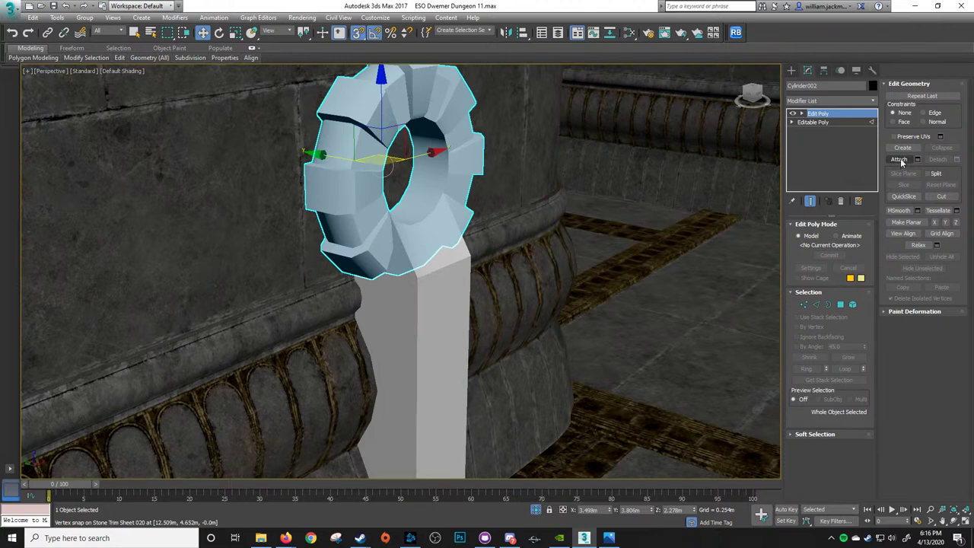
left_click(899, 159)
key("w")
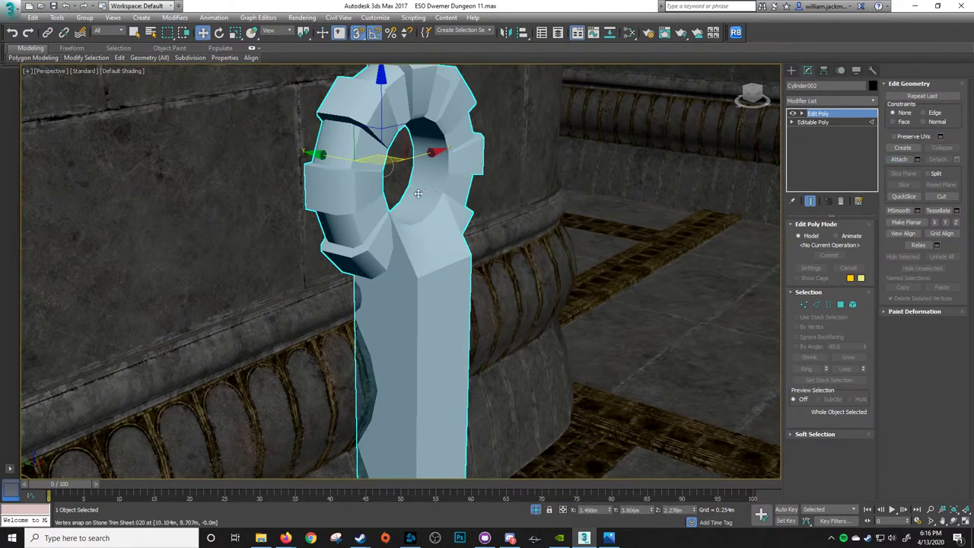
Check the combined ring and post in edge mode, try moving the object along Y, and undo the move
key("2")
mouse_move(373, 187)
middle_mouse_down("alt")
mouse_move(439, 177)
mouse_move(423, 149)
mouse_move(386, 204)
middle_mouse_up("alt")
key("F3")
key("F3")
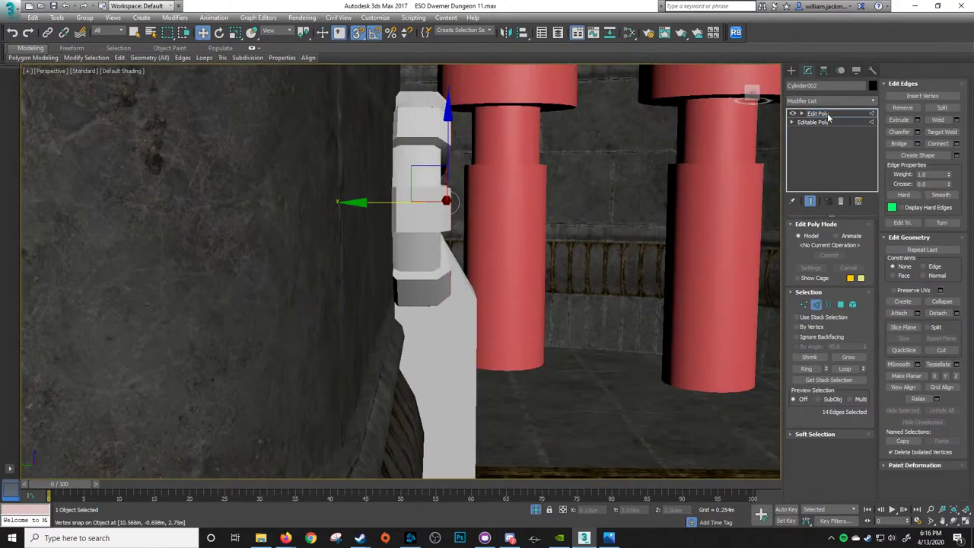
left_click(819, 114)
middle_click_drag(515, 246, 386, 242, "alt")
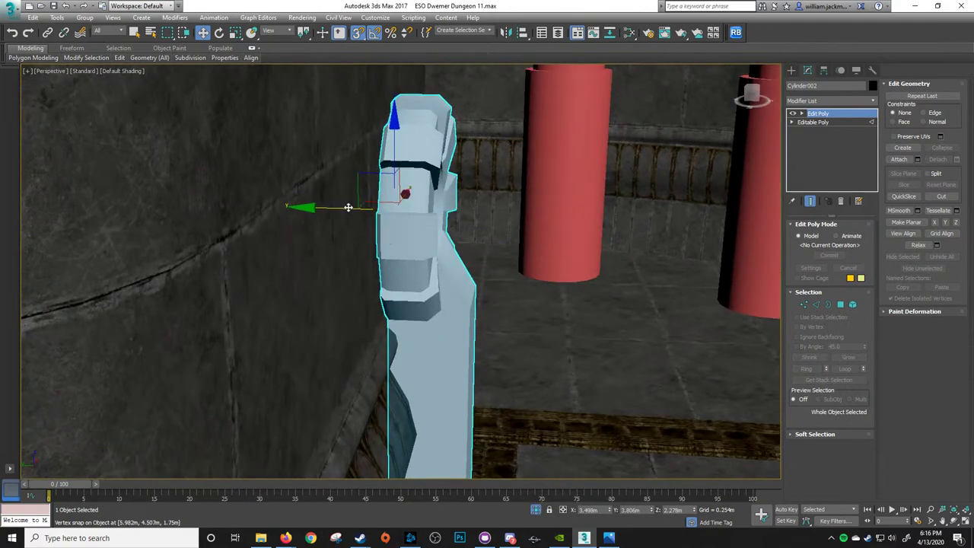
left_click_drag(345, 208, 377, 212)
key("ctrl+z")
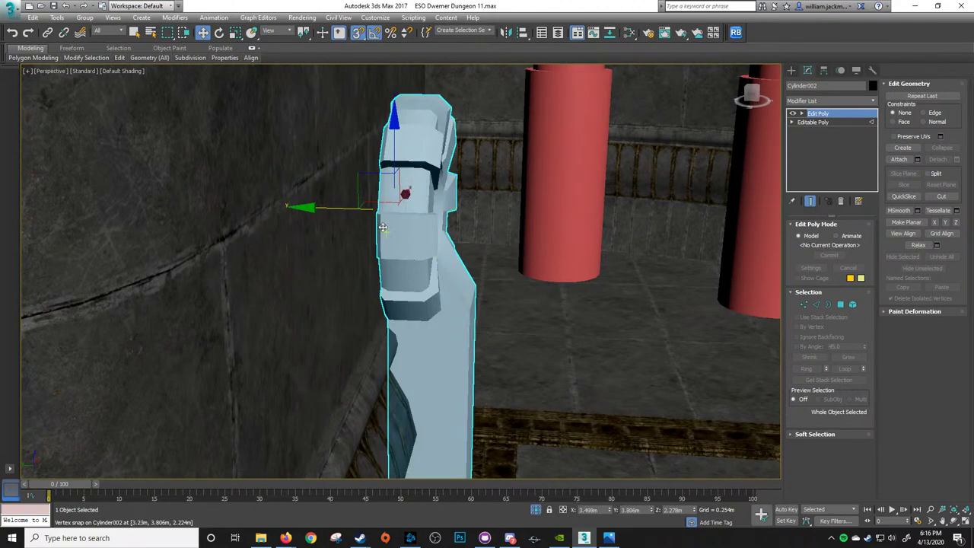
Display mesh edges over the shading of the combined ring and post
mouse_move(376, 214)
middle_mouse_down("alt")
mouse_move(386, 248)
mouse_move(377, 228)
middle_mouse_up("alt")
key("F4")
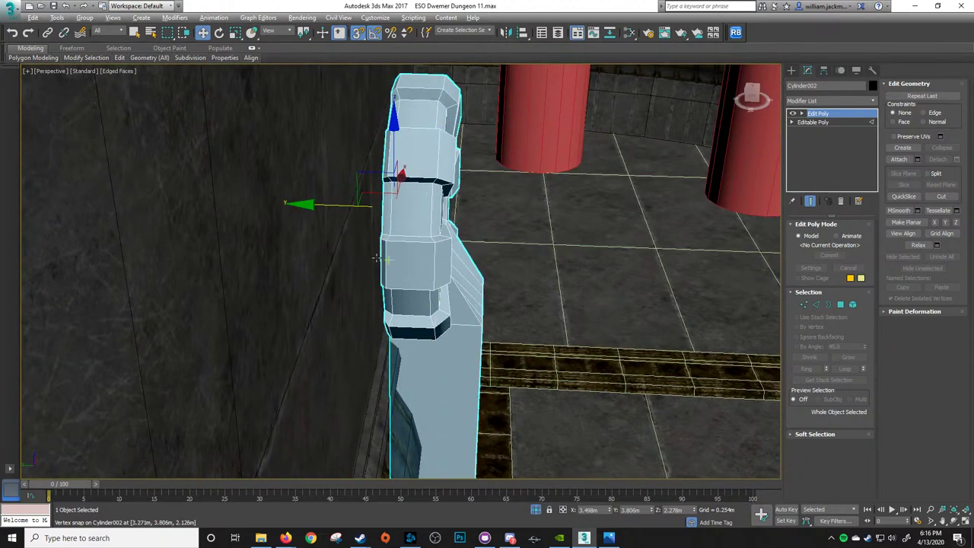
Move the combined ring and post along Y towards the wall, to a Y position of 3.84 m
middle_click_drag(370, 268, 367, 252, "alt")
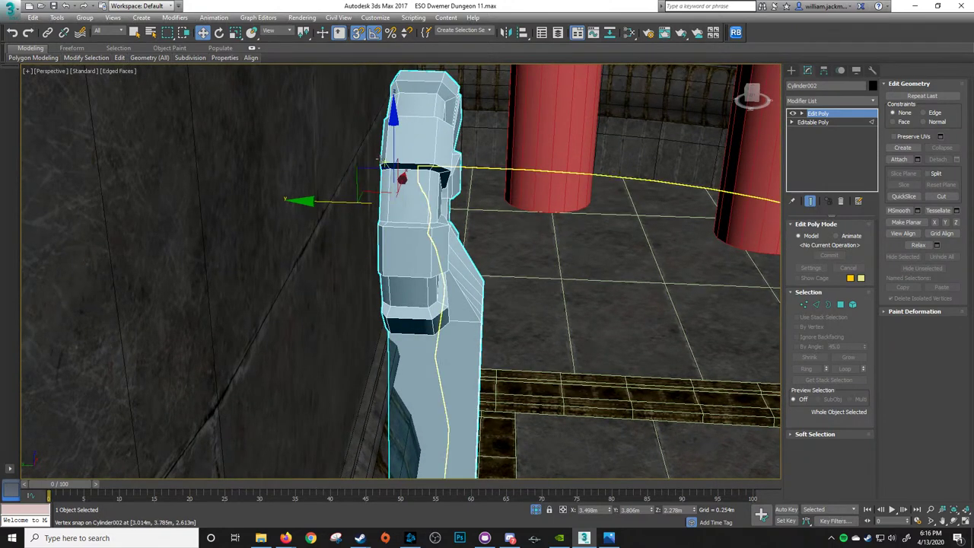
left_click_drag(382, 162, 219, 407)
middle_click_drag(448, 330, 389, 309, "alt")
left_click(528, 315)
middle_click_drag(528, 314, 536, 296, "alt")
left_click(565, 257)
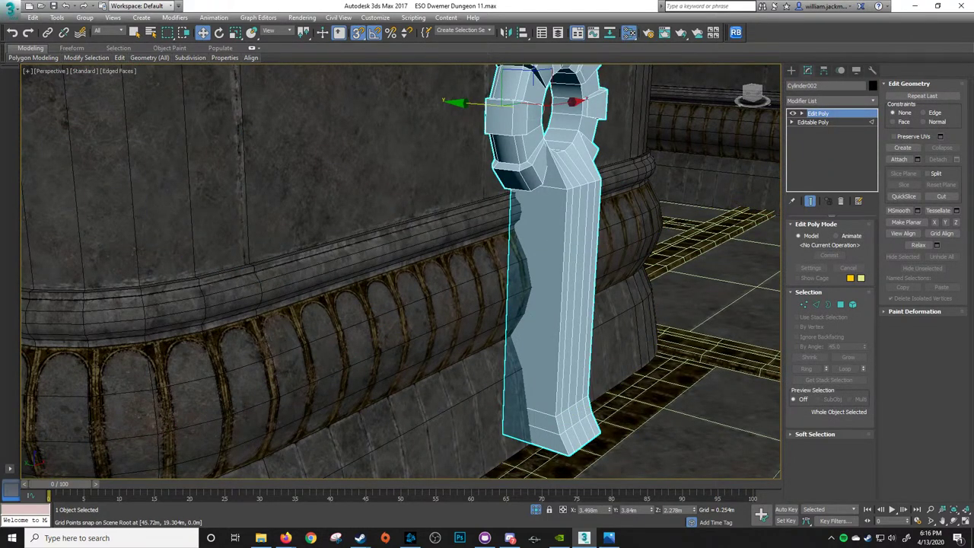
Assign the existing Multi/Sub-Object Material #77 from the Slate Material Editor to the ring and post
left_click(629, 32)
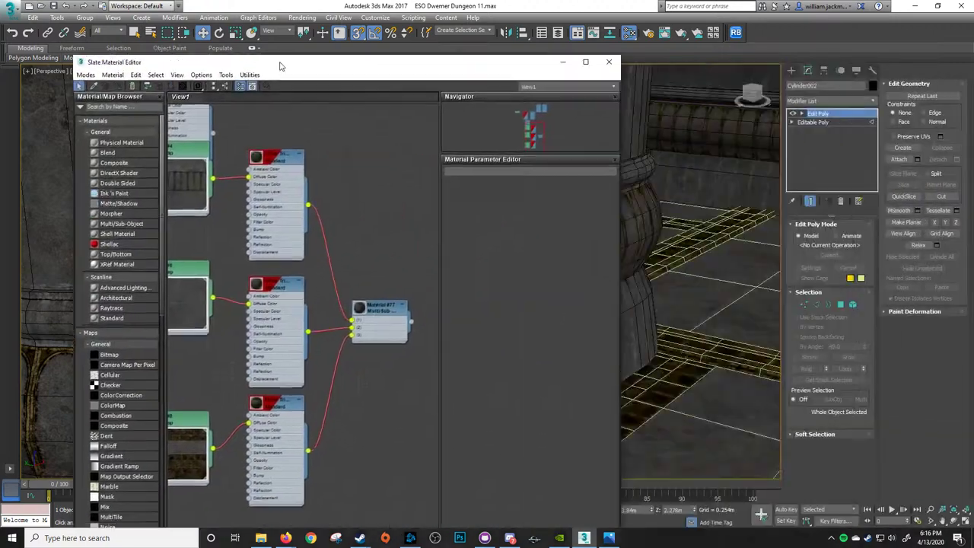
left_click_drag(288, 66, 204, 44)
middle_click_drag(603, 228, 656, 226)
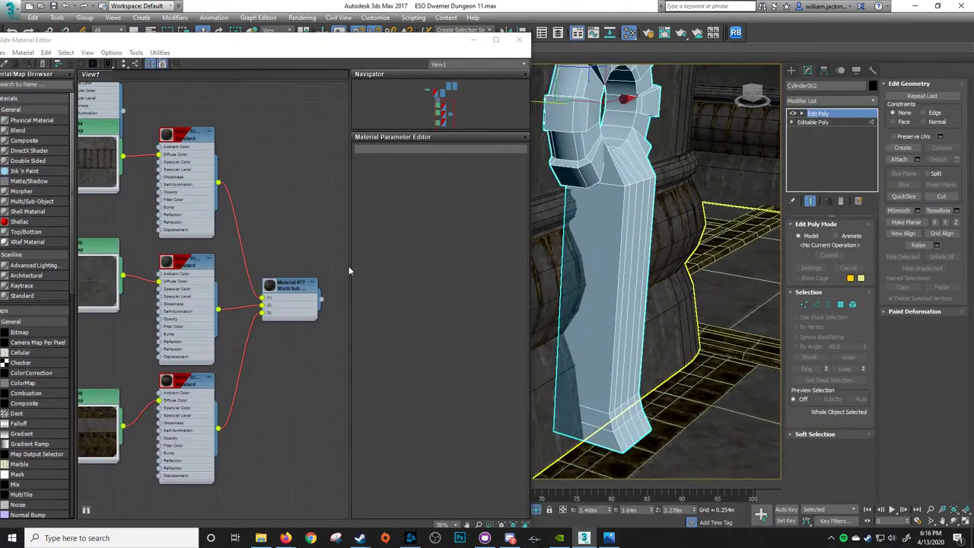
scroll(251, 244, "down", 4)
middle_click_drag(278, 238, 292, 238)
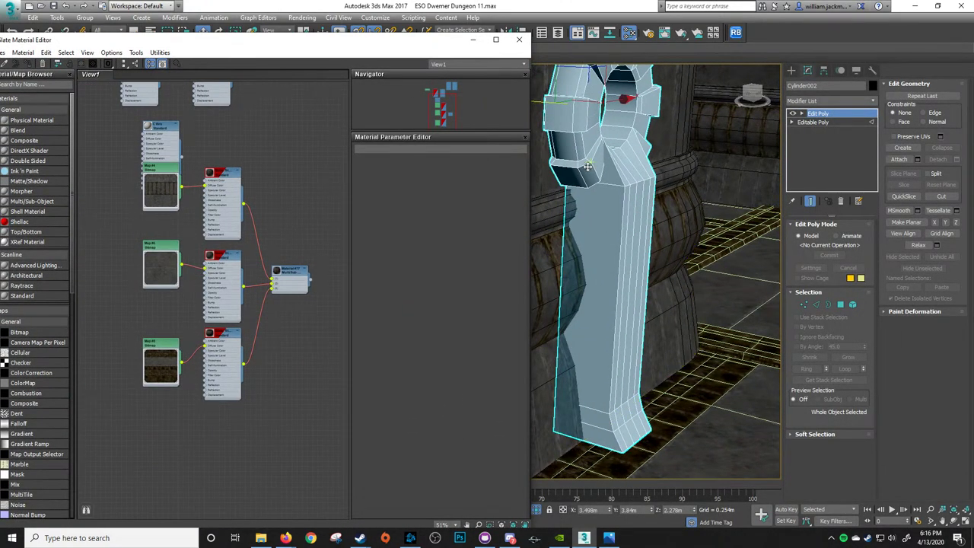
double_click(290, 272)
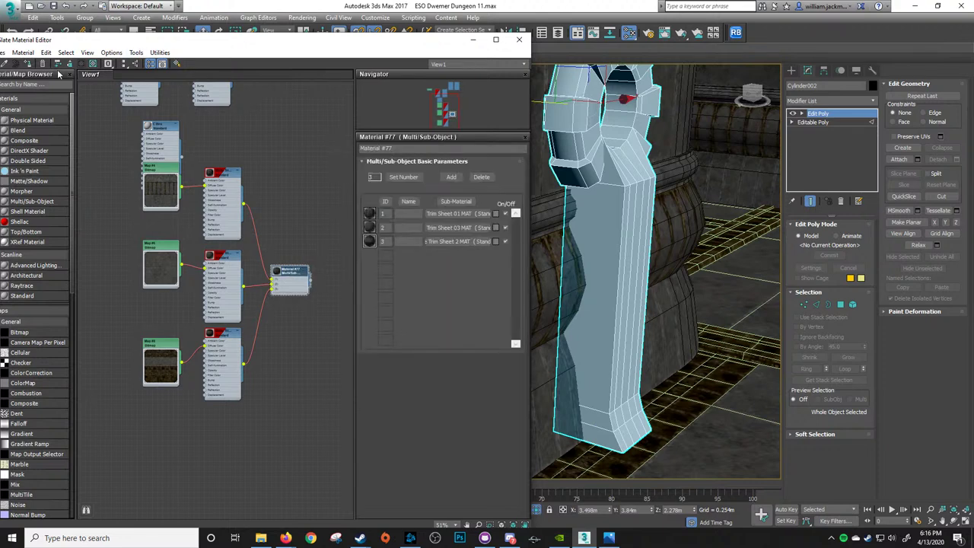
left_click(29, 66)
middle_click_drag(689, 176, 703, 174)
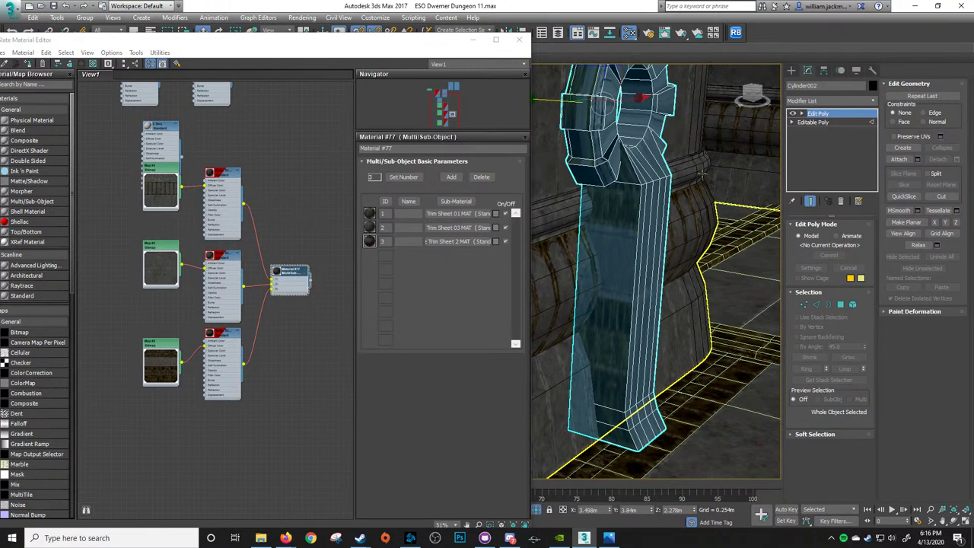
Set material ID 3 on all polygons of the ring and post so they use Stone Trim Sheet 2
key("4")
key("ctrl+a")
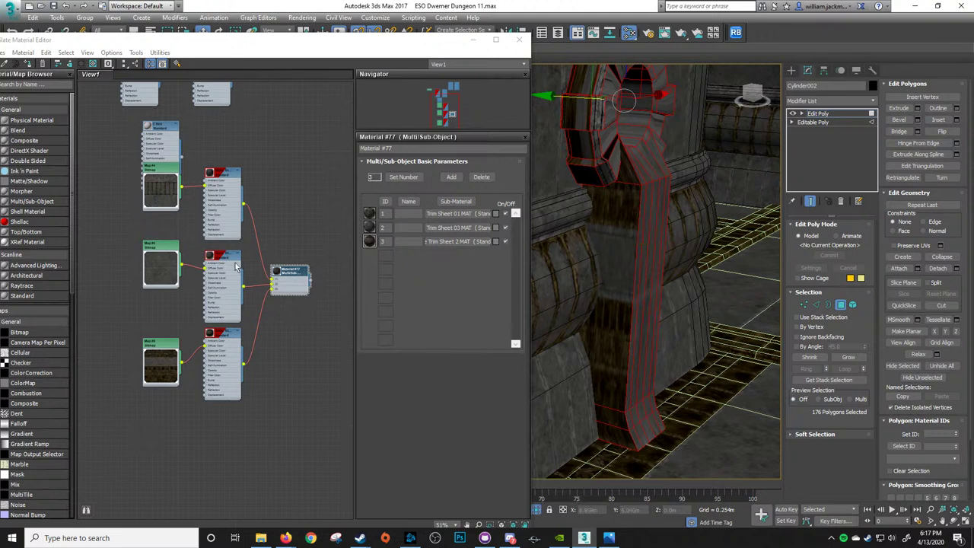
scroll(175, 348, "up", 2)
scroll(157, 353, "up", 1)
double_click(162, 348)
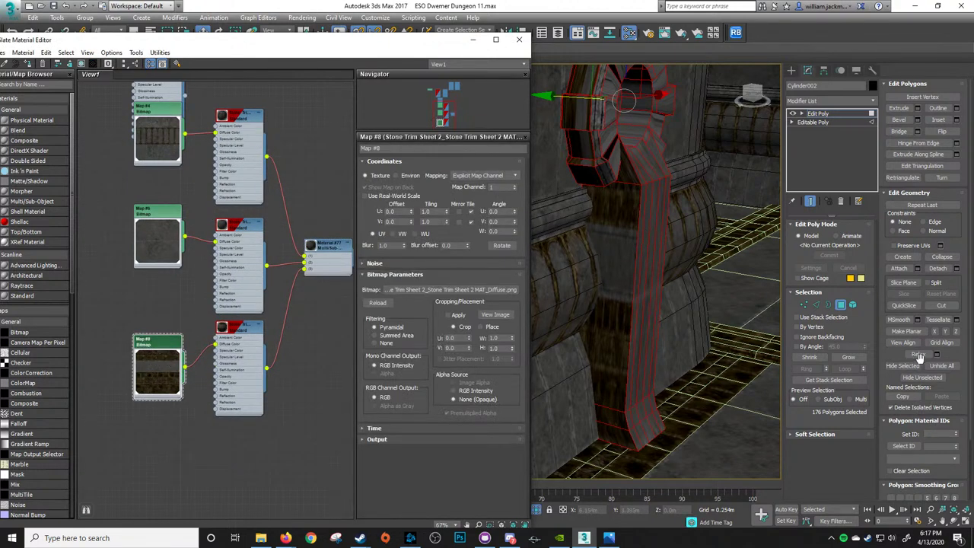
scroll(920, 359, "down", 2)
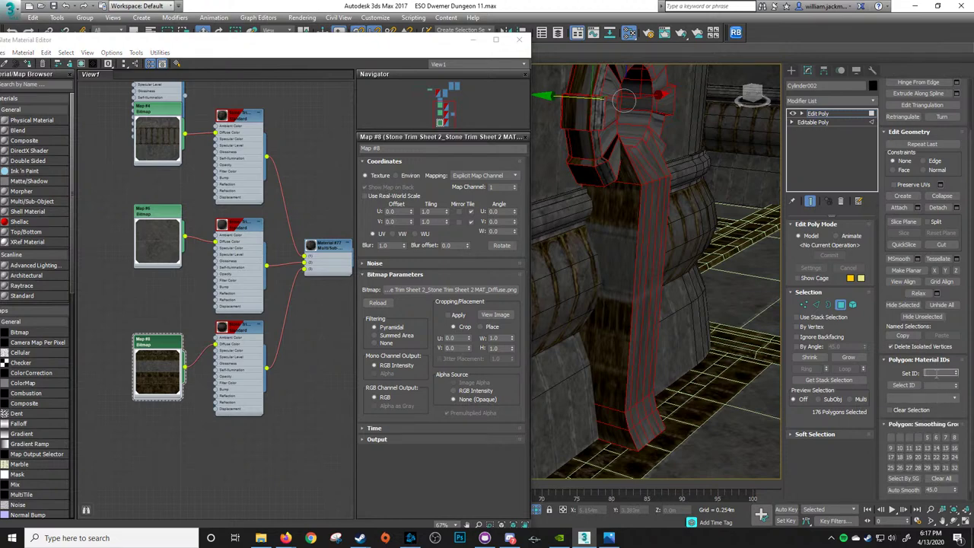
key("Return")
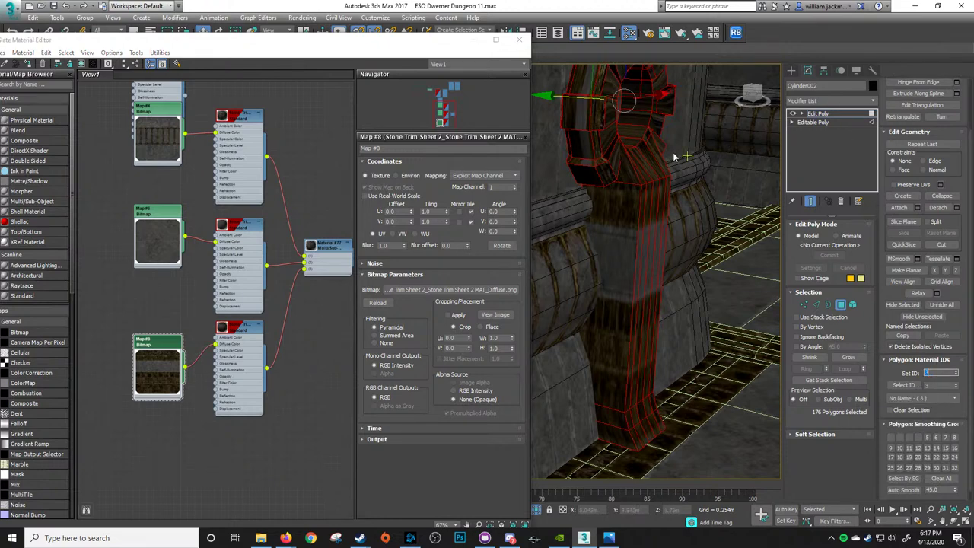
left_click_drag(387, 43, 0, 38)
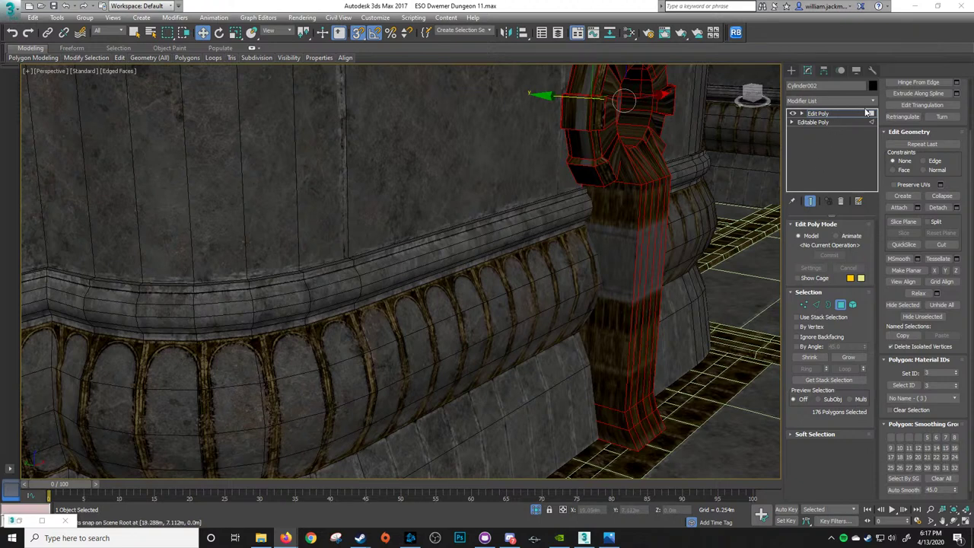
Add an Unwrap UVW modifier to the ring and post and show the Stone Trim Sheet 2 diffuse map in the UV editor
left_click(874, 101)
key("u")
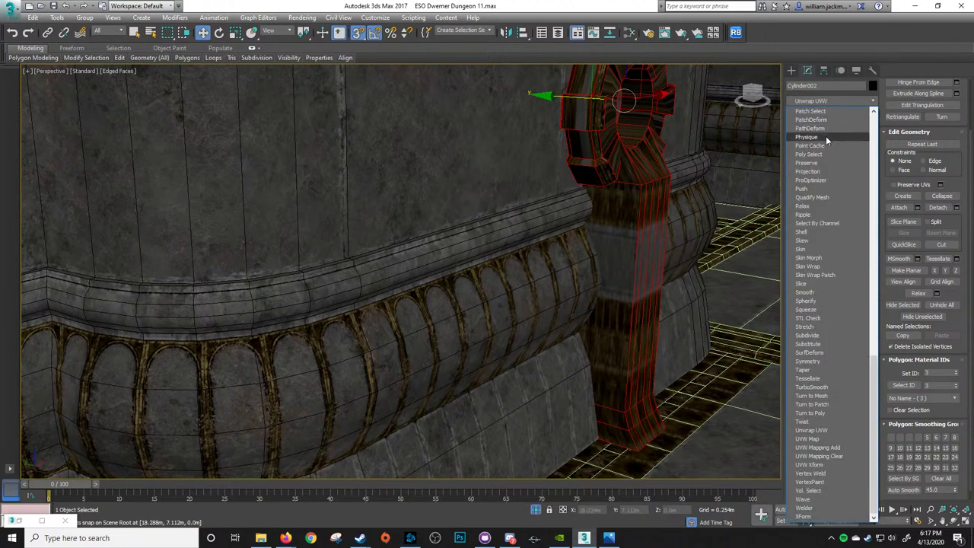
left_click(834, 431)
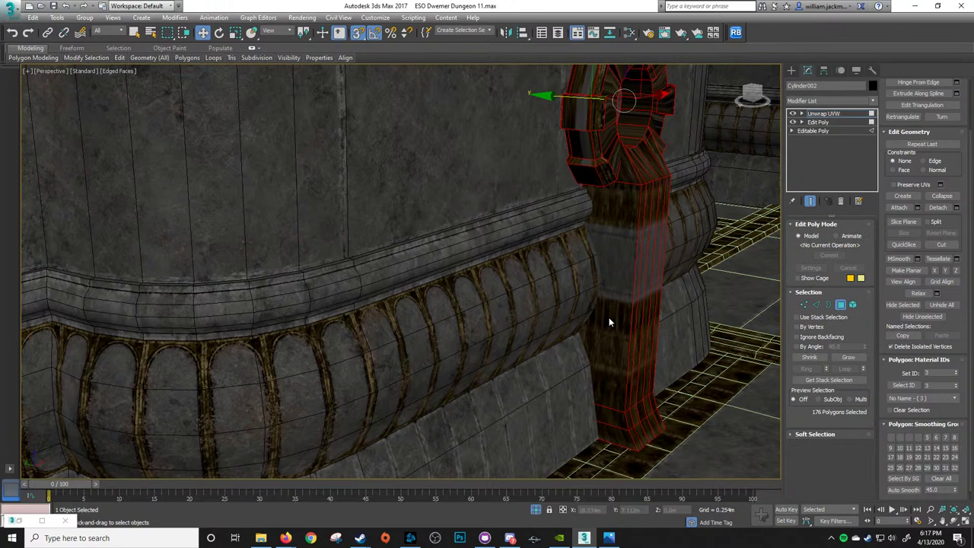
left_click(829, 436)
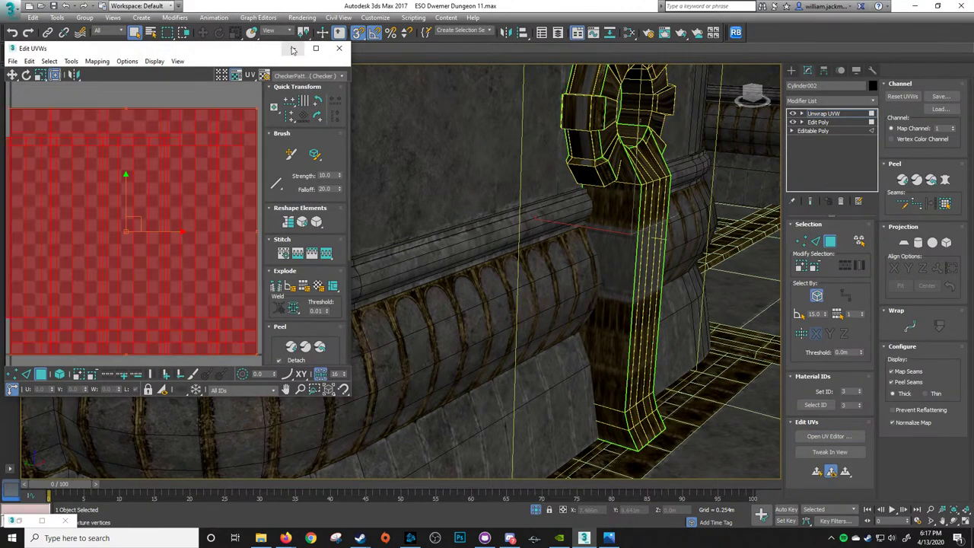
left_click(324, 76)
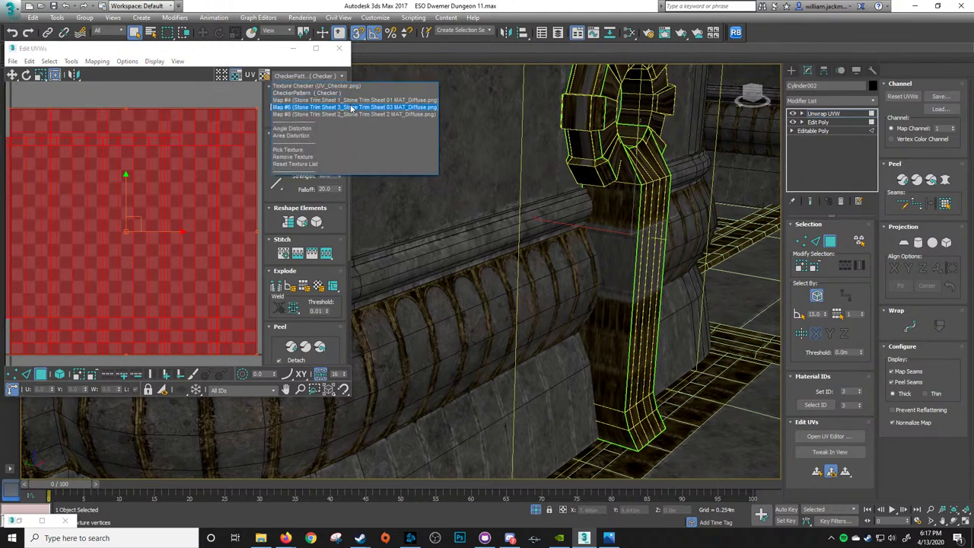
left_click(361, 114)
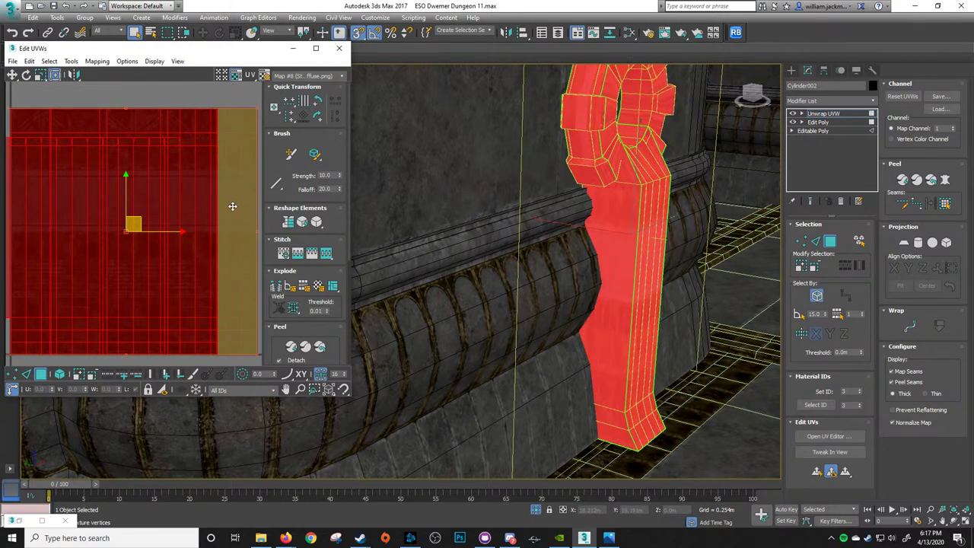
Place the UV editor window beside the prop and select all of the ring and post's UV faces
middle_click_drag(157, 96, 186, 99)
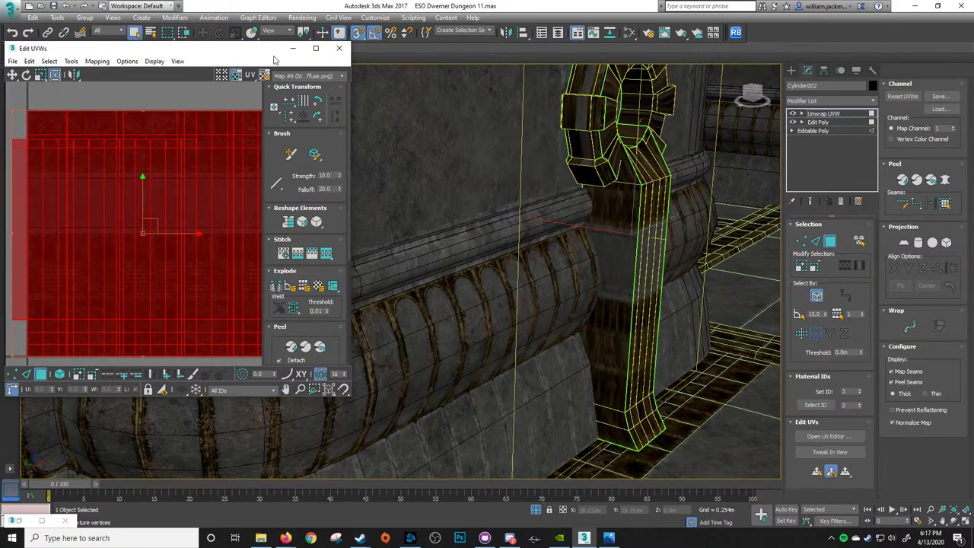
left_click_drag(237, 52, 973, 108)
key("ctrl+a")
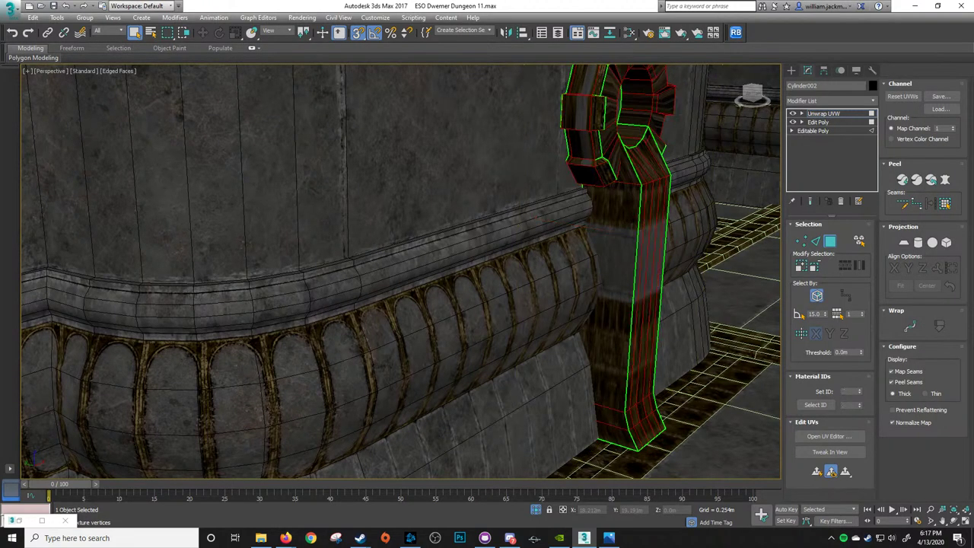
left_click_drag(973, 111, 261, 86)
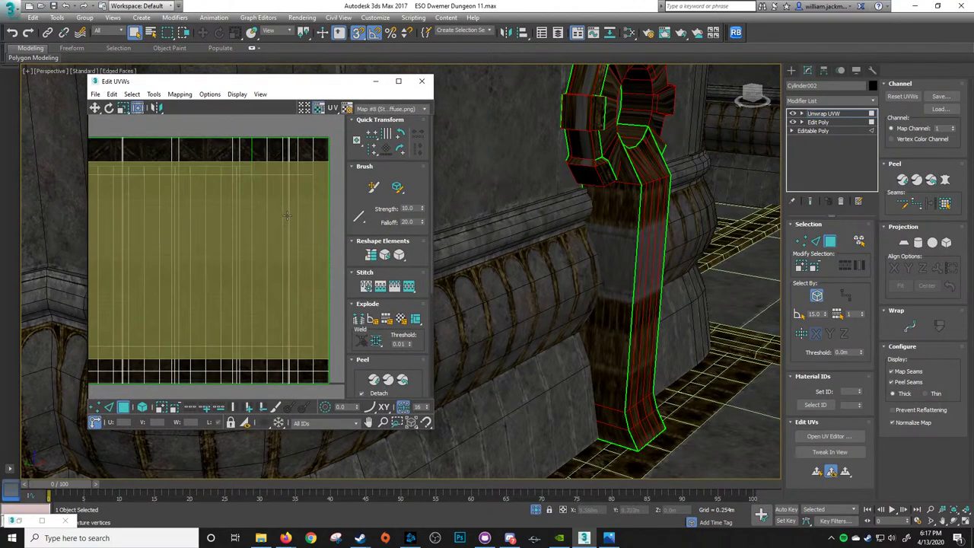
left_click_drag(278, 85, 260, 78)
middle_click_drag(200, 182, 221, 183)
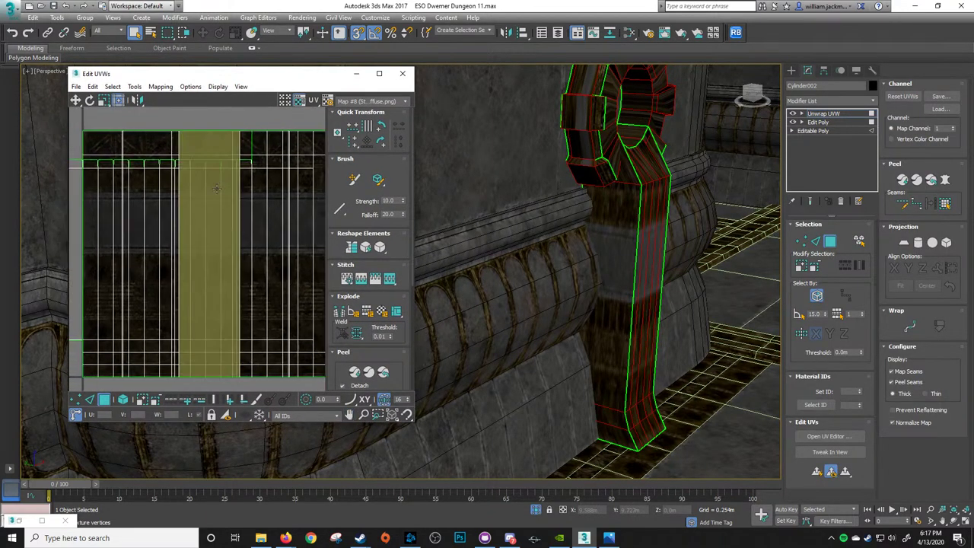
scroll(221, 185, "down", 2)
key("ctrl+a")
Examine the ring and post in the scene, compare it with the Elder Scrolls Online concept art in Firefox, and return to 3ds Max
middle_click_drag(600, 175, 561, 267, "alt")
scroll(564, 282, "down", 4)
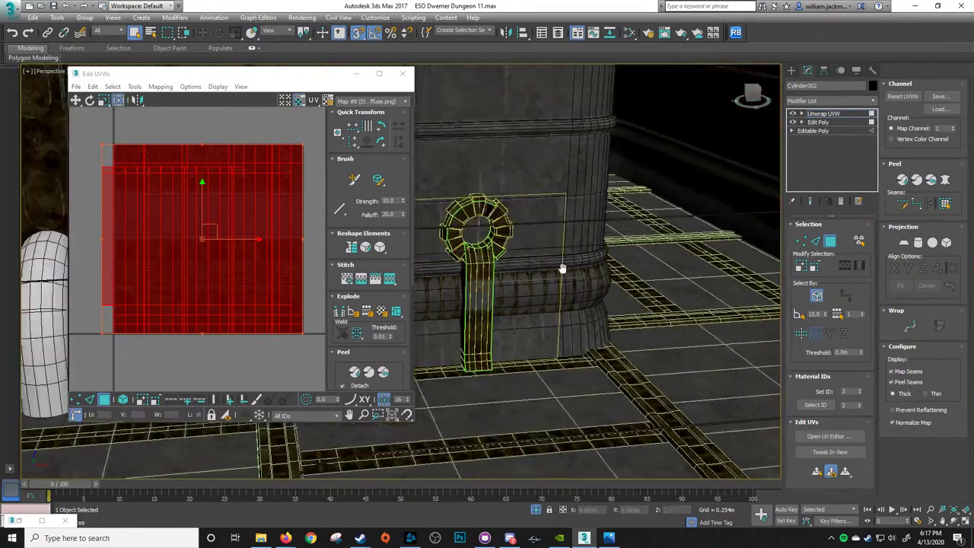
scroll(561, 267, "up", 3)
middle_click_drag(613, 286, 597, 297)
scroll(597, 294, "up", 3)
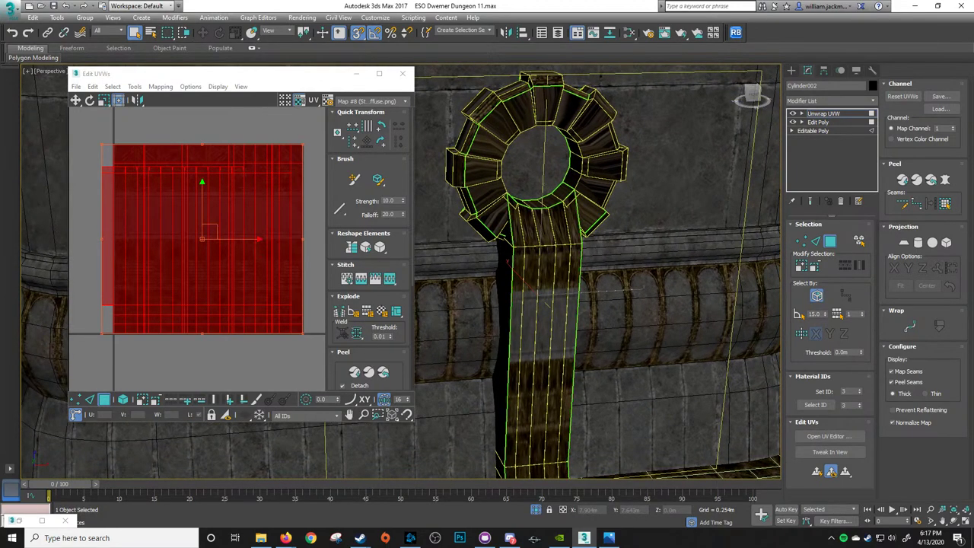
key("alt+Tab")
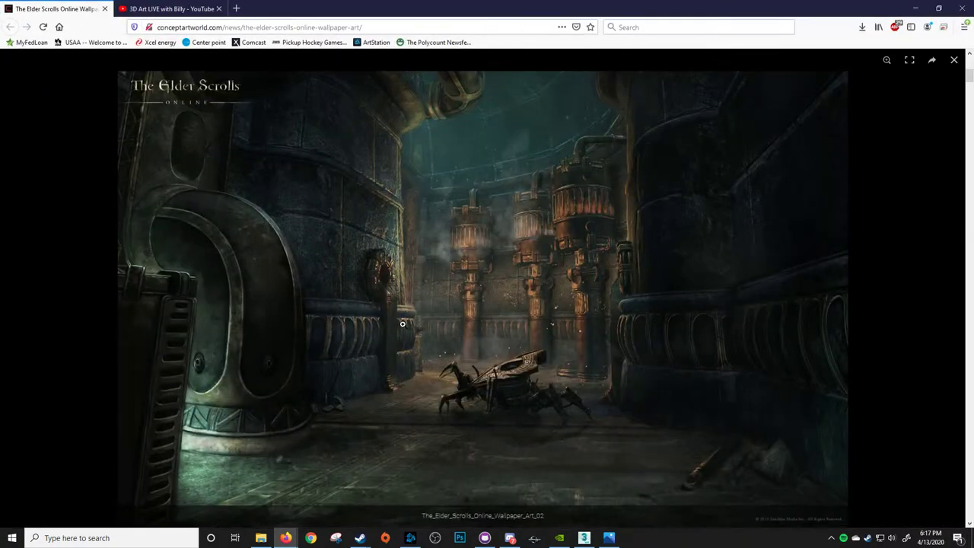
left_click(387, 307)
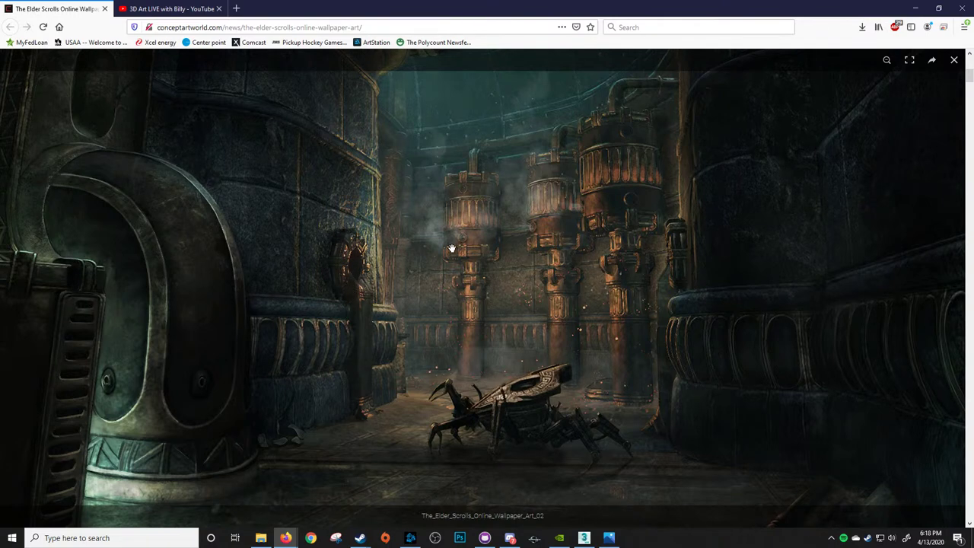
left_click_drag(471, 17, 973, 152)
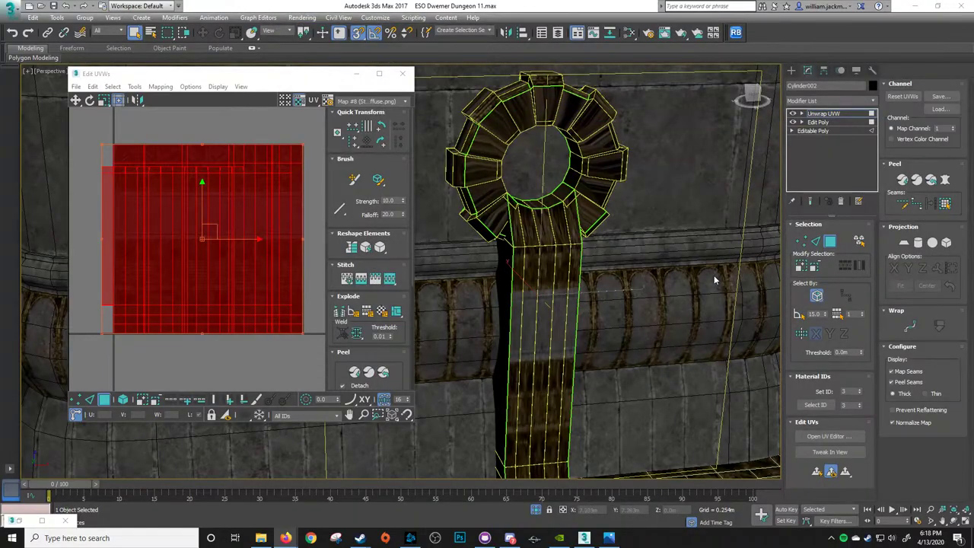
Apply a quick planar map to all faces of the ring and post from the front
middle_click_drag(546, 282, 680, 383, "alt")
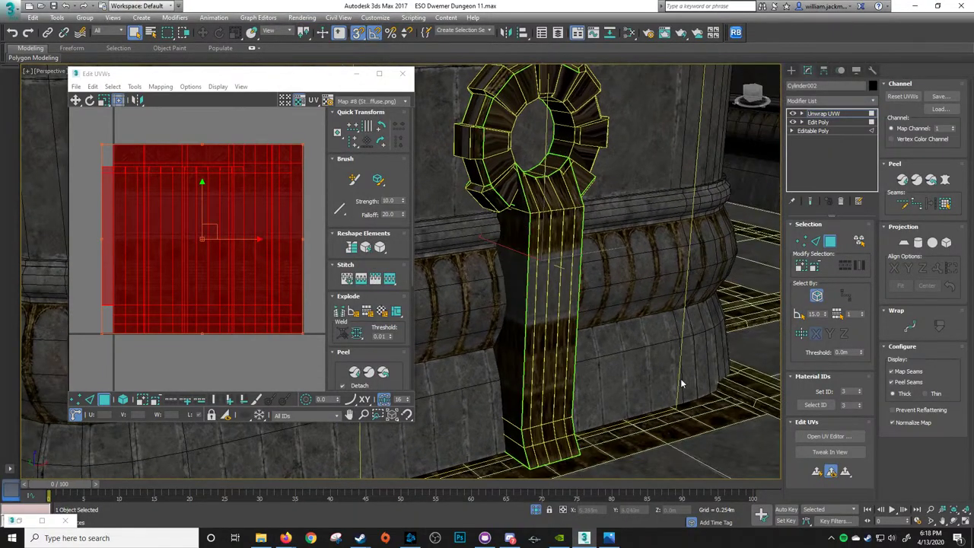
left_click(816, 472)
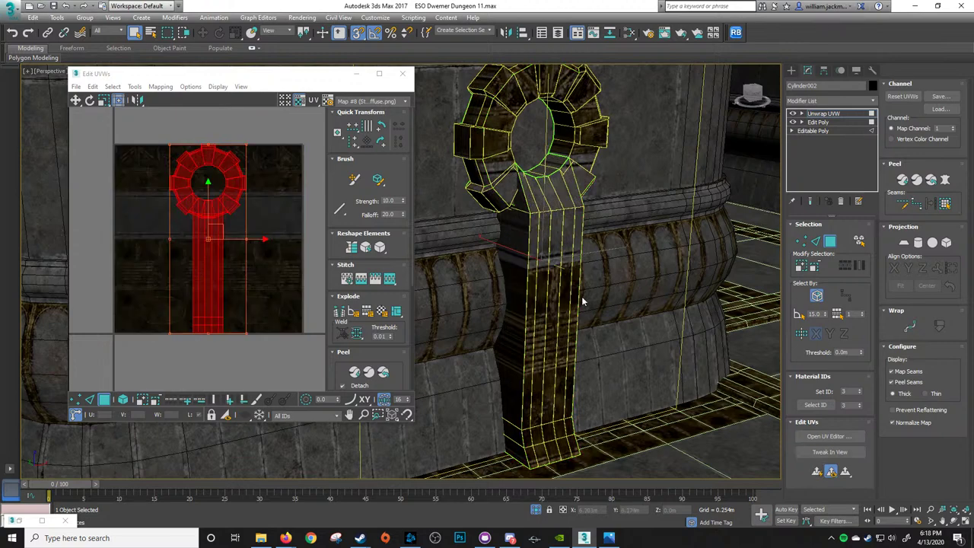
middle_click_drag(525, 283, 537, 134, "alt")
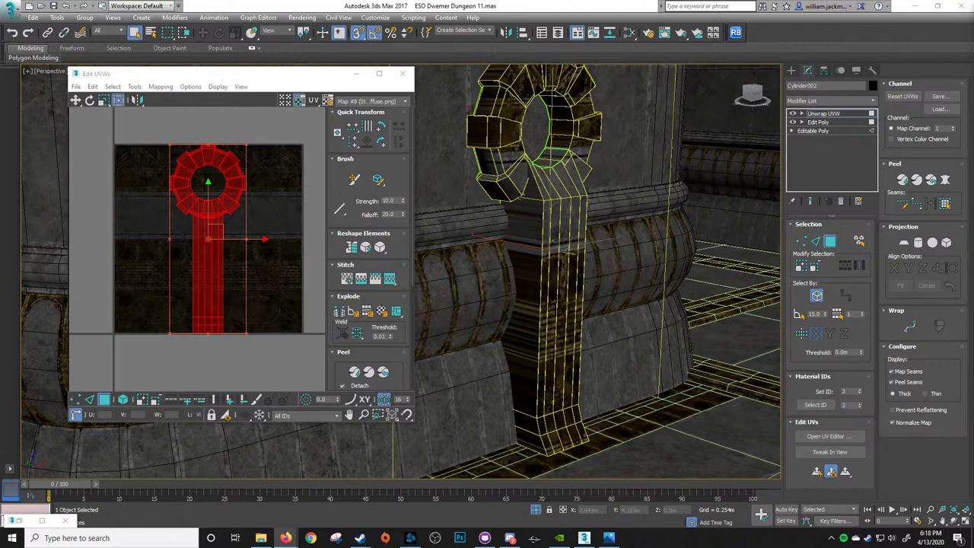
Select the faces of the post's flared base and move their UVs out below the trim sheet texture
middle_click_drag(566, 419, 543, 303)
middle_click_drag(534, 370, 515, 334, "alt")
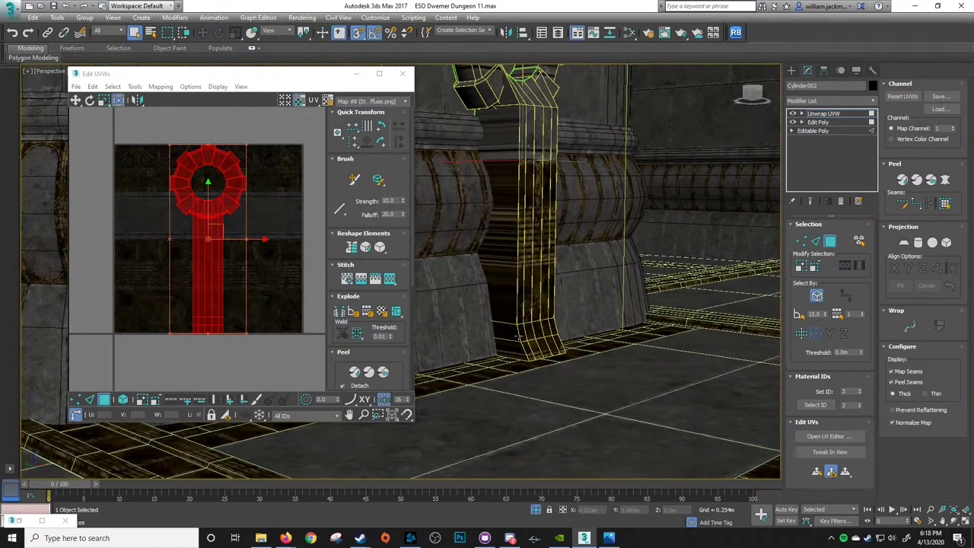
left_click(517, 338)
middle_click_drag(606, 364, 589, 349, "alt")
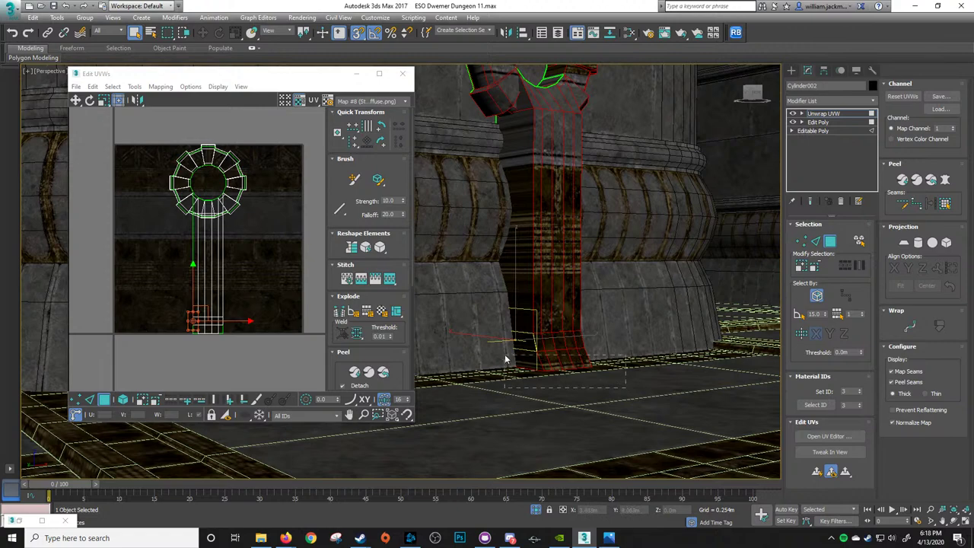
left_click_drag(505, 355, 504, 353)
key("F2")
middle_click_drag(616, 368, 637, 347, "alt")
scroll(598, 359, "up", 3)
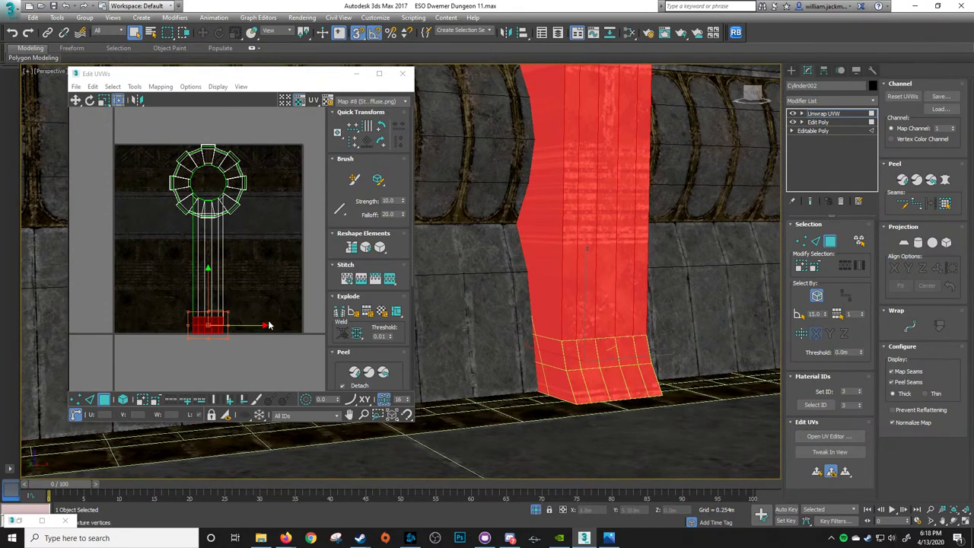
middle_click_drag(273, 308, 279, 291)
left_click_drag(219, 315, 194, 344)
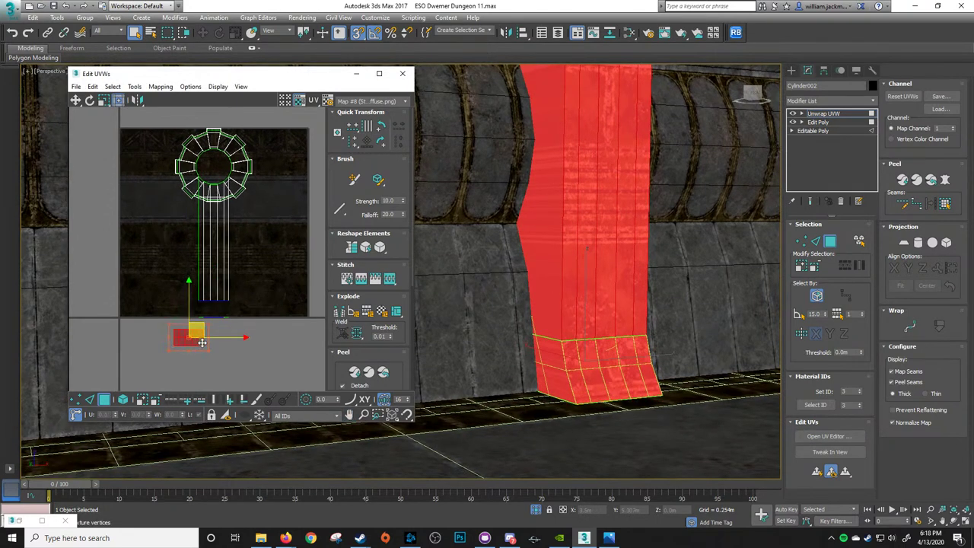
Straighten the flared base's UV shell and relax it until flat
left_click(353, 249)
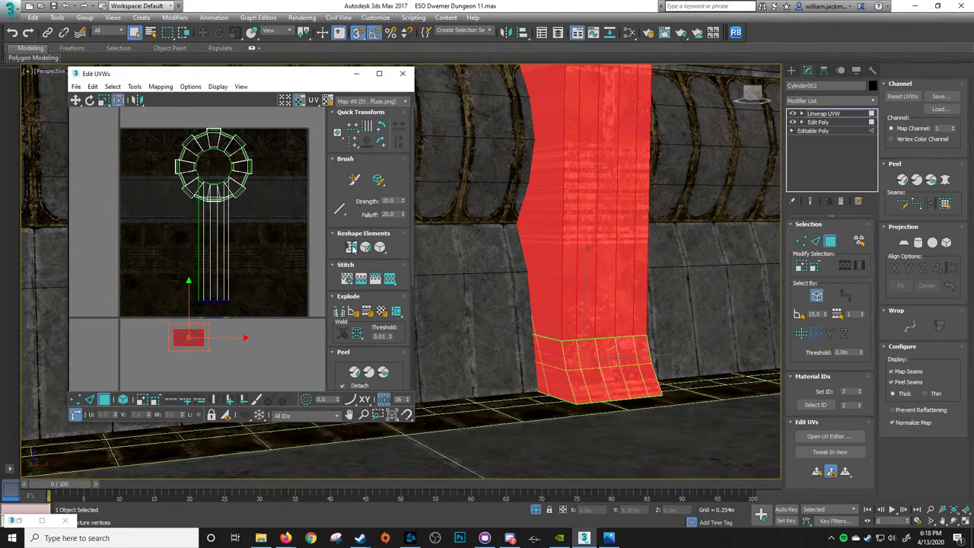
middle_click_drag(226, 316, 244, 272)
left_click(369, 251)
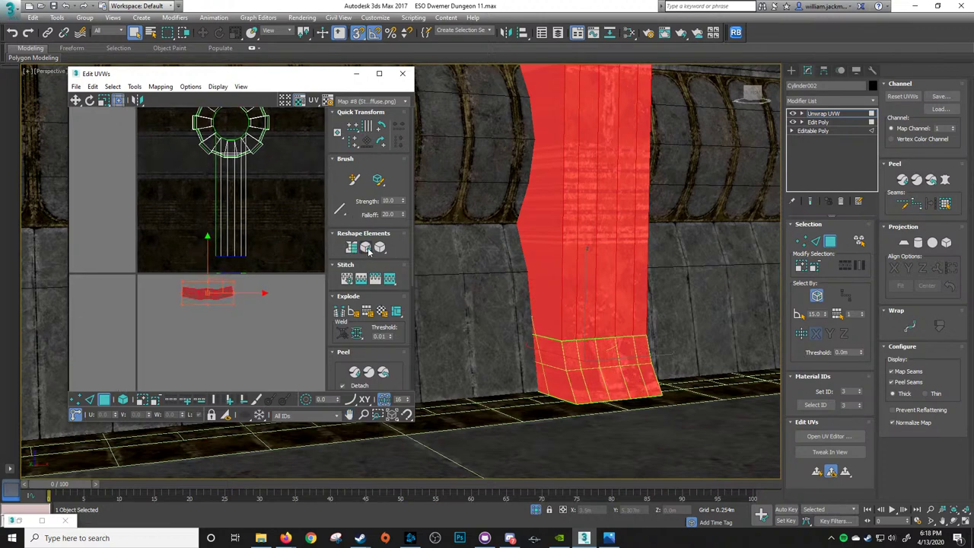
Run further relax and straighten passes on the flared base's UV shell to reduce its bend and even out the faces
left_click(369, 251)
scroll(199, 315, "up", 5)
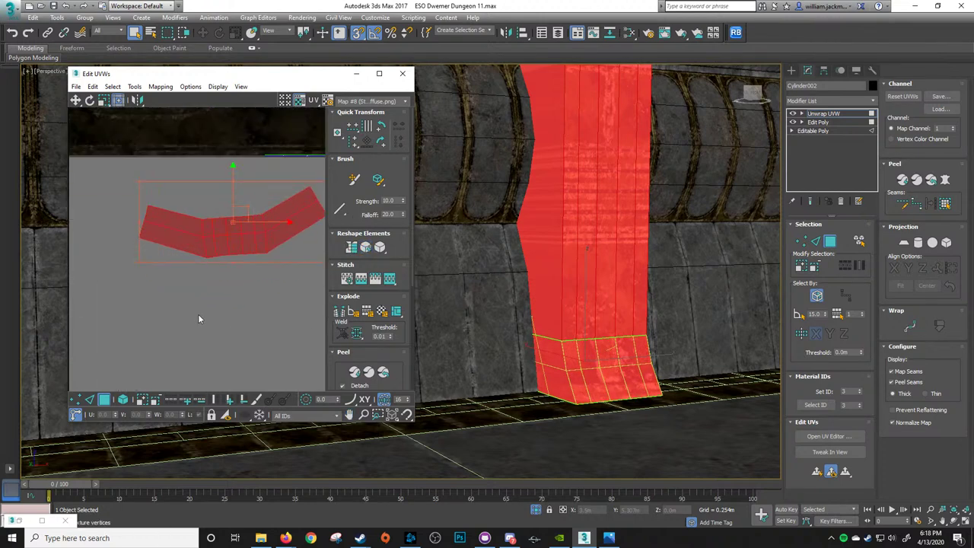
middle_click_drag(258, 258, 225, 279)
key("e")
left_click_drag(263, 235, 269, 237)
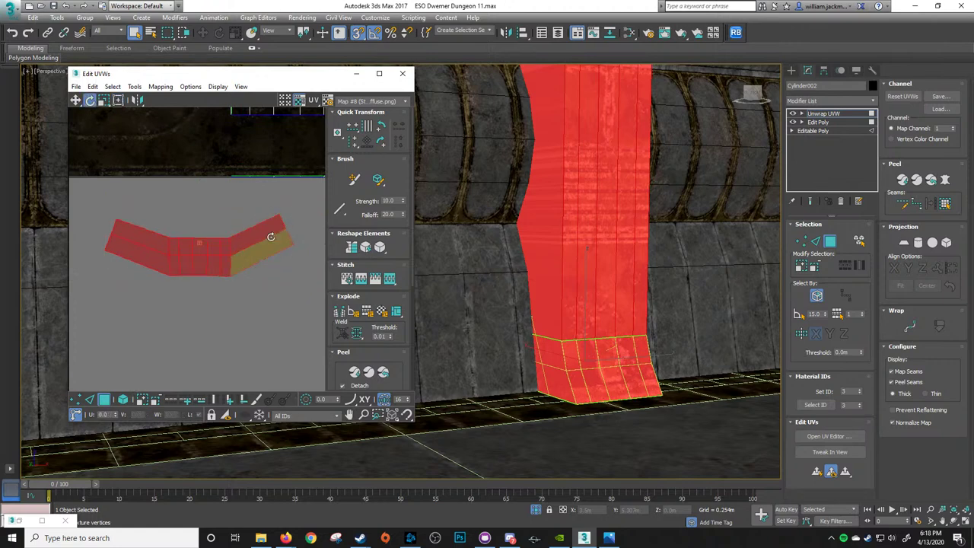
left_click(353, 250)
left_click(363, 251)
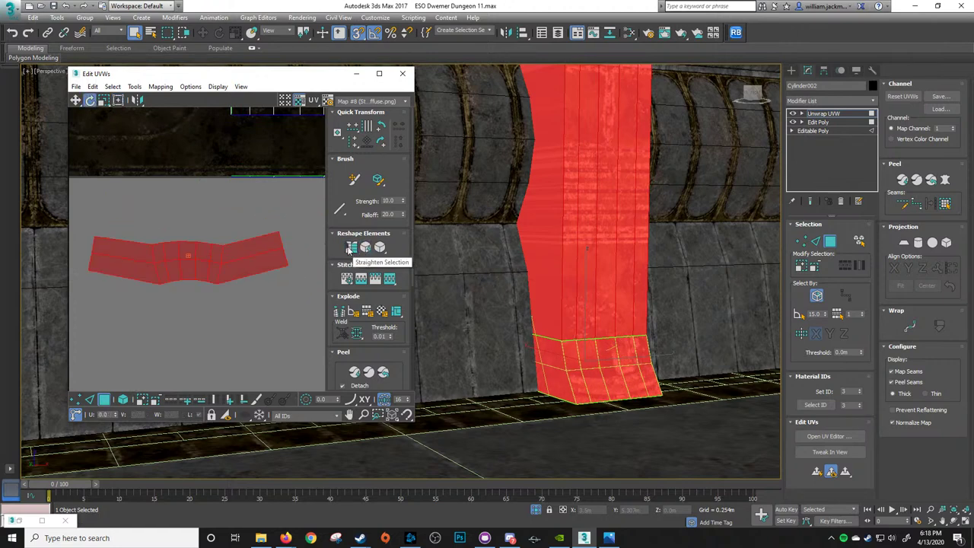
left_click(351, 249)
left_click(365, 249)
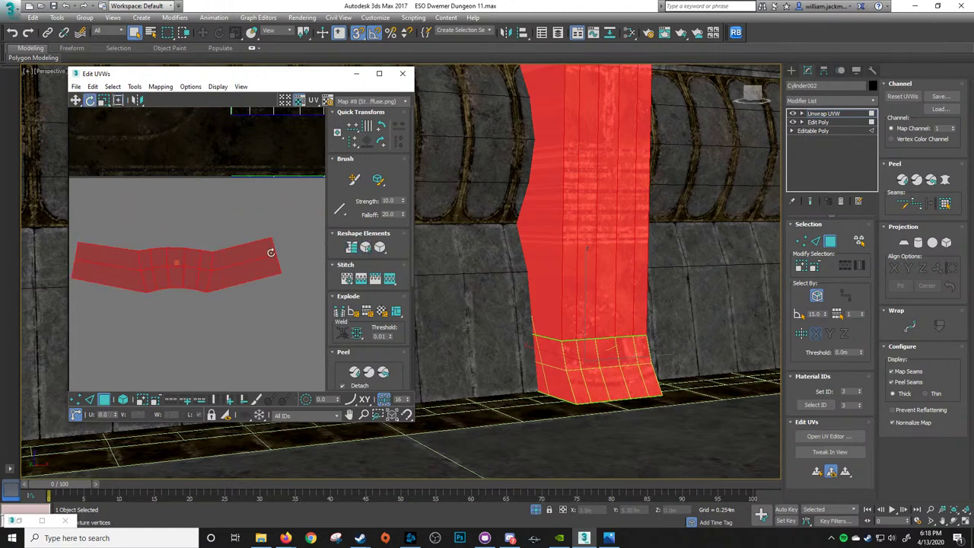
middle_click_drag(162, 254, 193, 222)
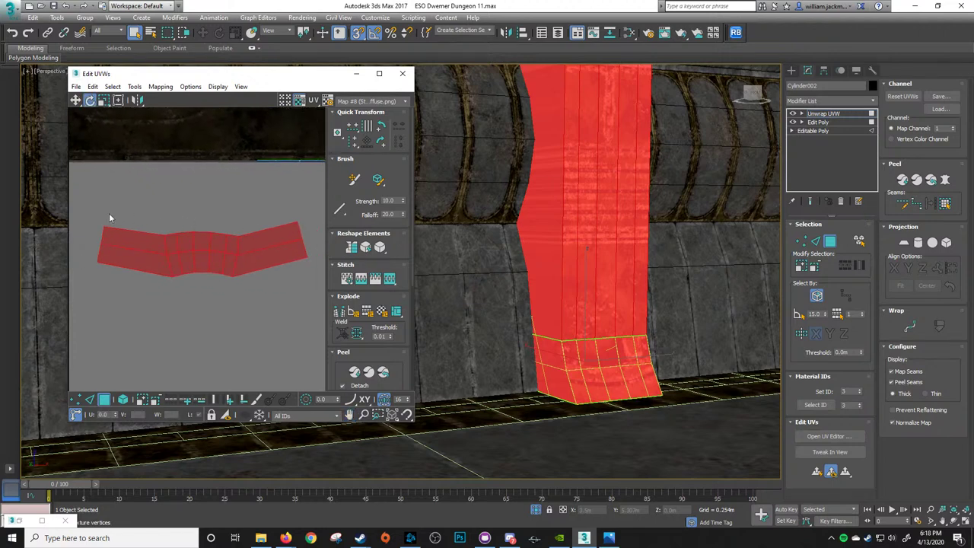
Align the upper row of vertices in the flared base's UV shell horizontally
key("1")
left_click_drag(95, 204, 313, 255)
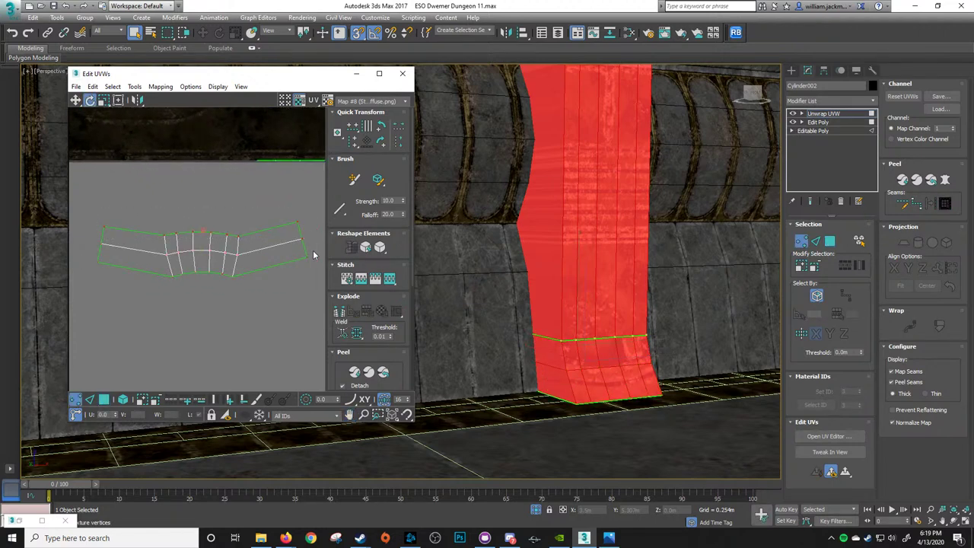
left_click(353, 140)
key("ctrl+z")
left_click(352, 127)
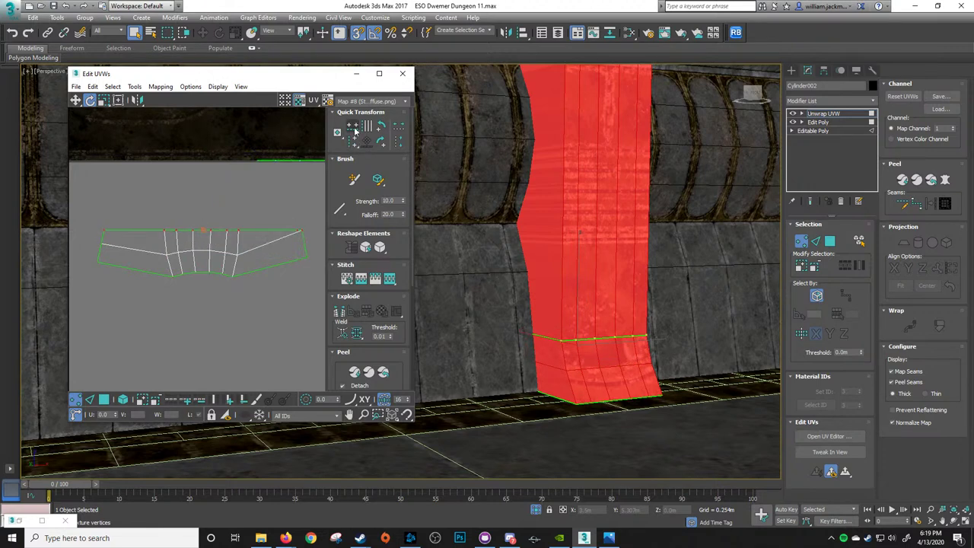
Align the shell's middle and lower edge rows horizontally, and straighten the whole shell into a rectangle
key("2")
double_click(266, 242)
left_click(351, 125)
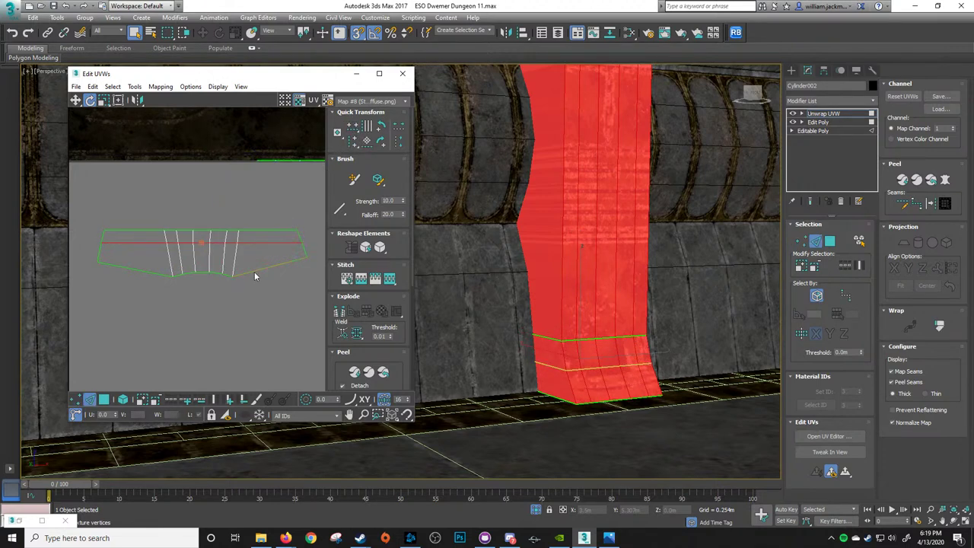
left_click(255, 271)
double_click(255, 270)
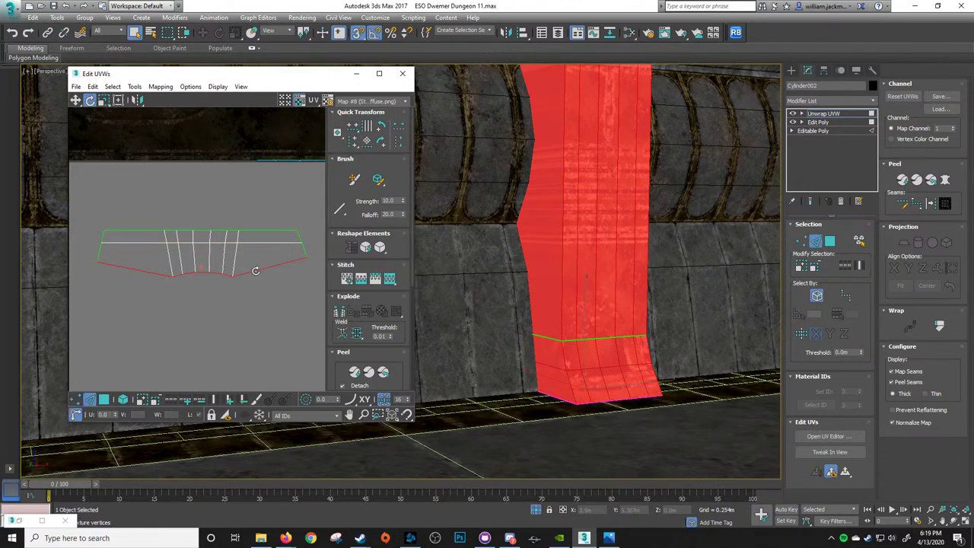
left_click(351, 127)
scroll(226, 230, "down", 1)
scroll(215, 234, "up", 1)
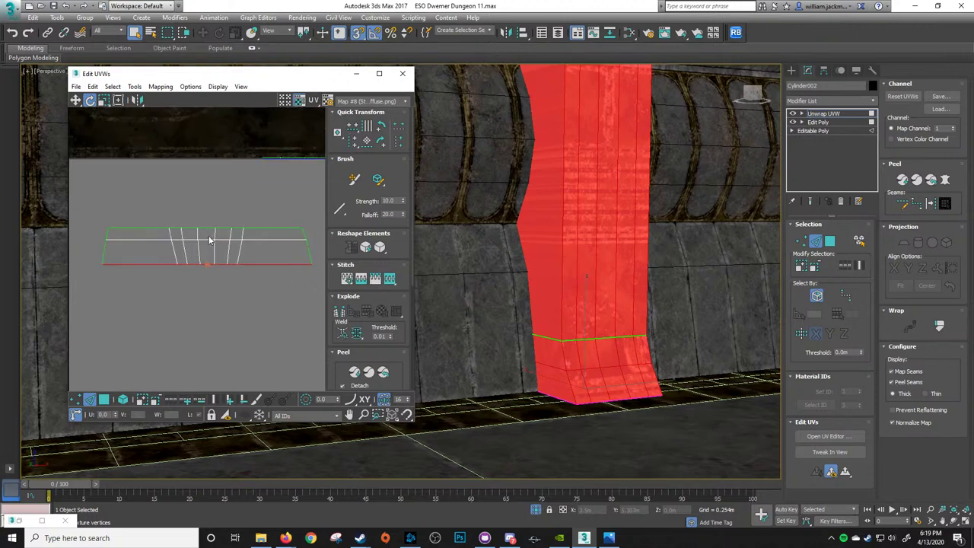
key("3")
left_click(353, 249)
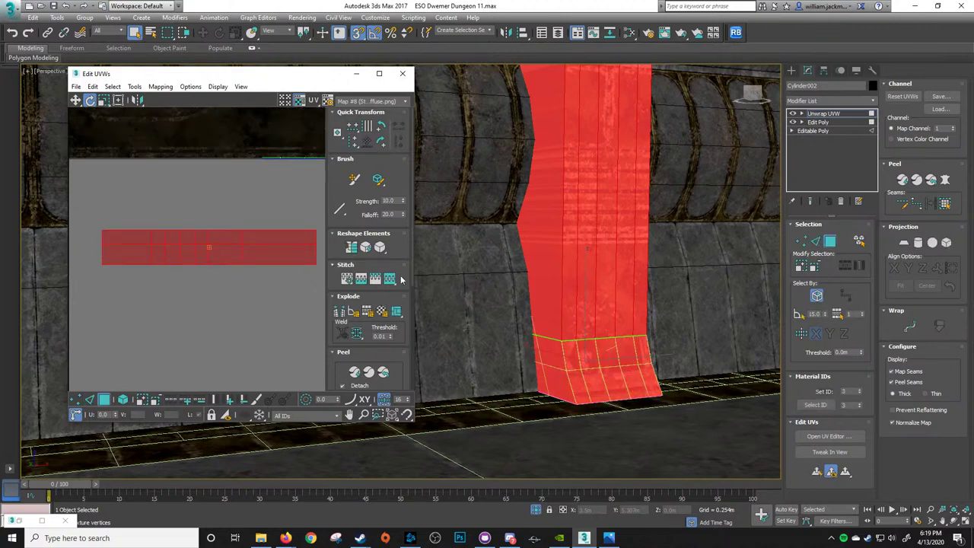
Delete the Unwrap UVW modifier from the ring and post to return to the Edit Poly mesh
middle_click_drag(617, 356, 650, 301, "alt")
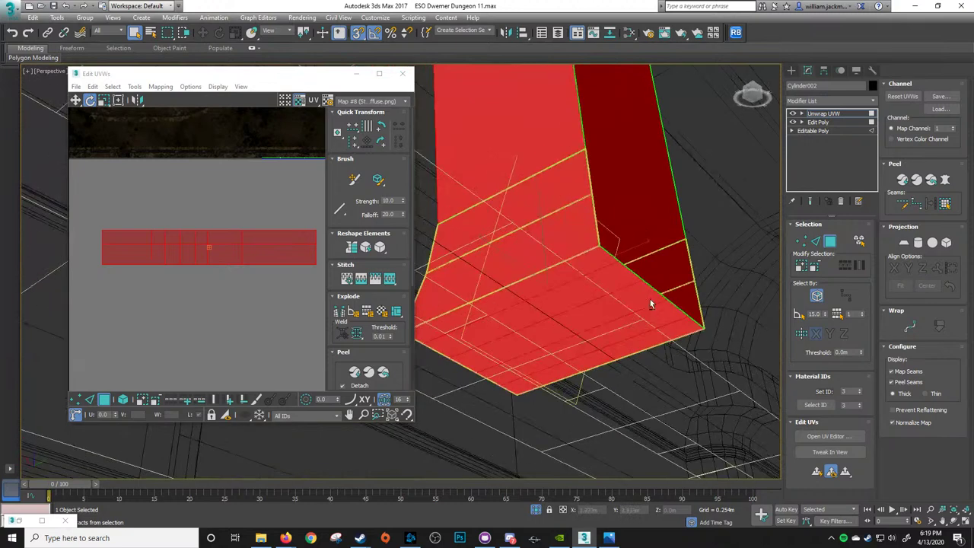
left_click(824, 122)
left_click(534, 299)
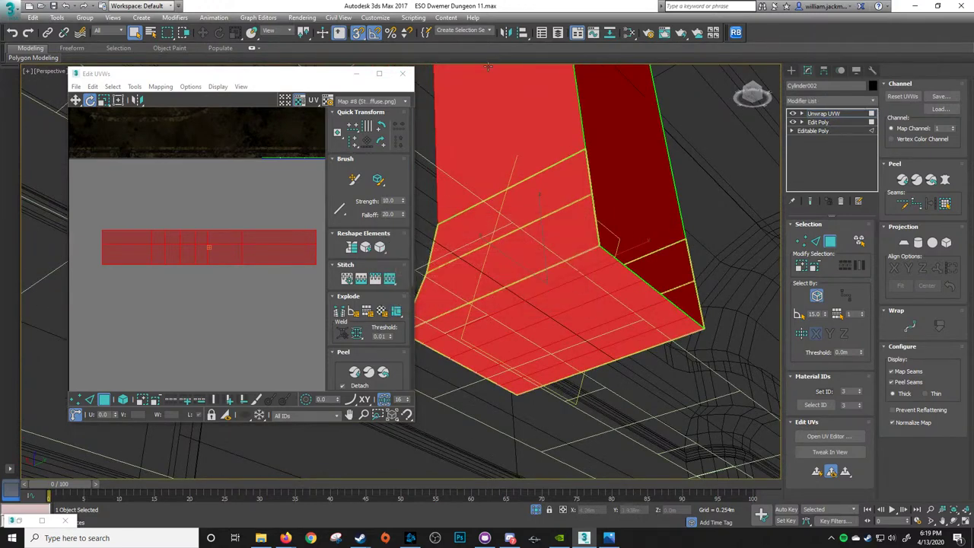
right_click(819, 113)
left_click(830, 132)
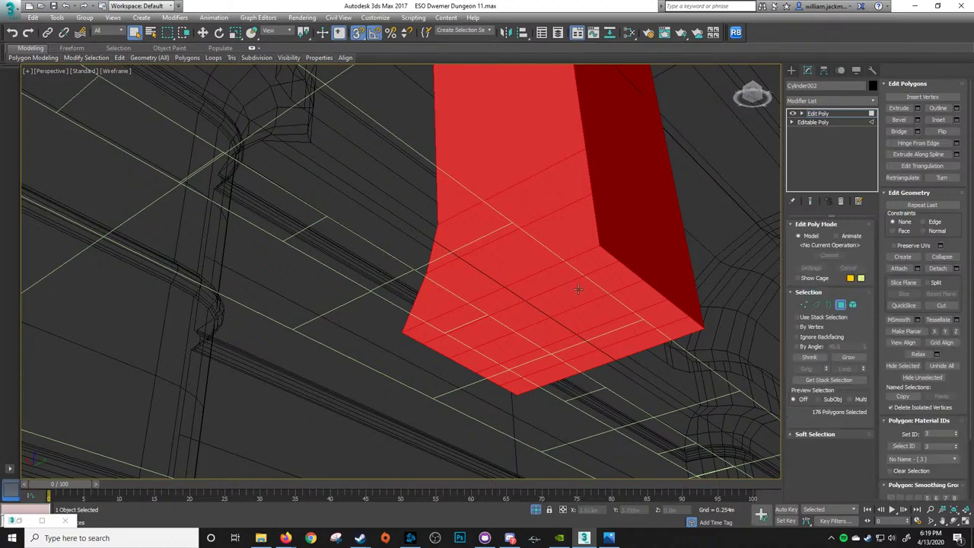
Select the five polygons on the underside of the post's flared base and delete them
left_click(576, 270)
left_click(578, 293, "ctrl")
left_click(582, 318, "ctrl")
left_click(587, 341, "ctrl")
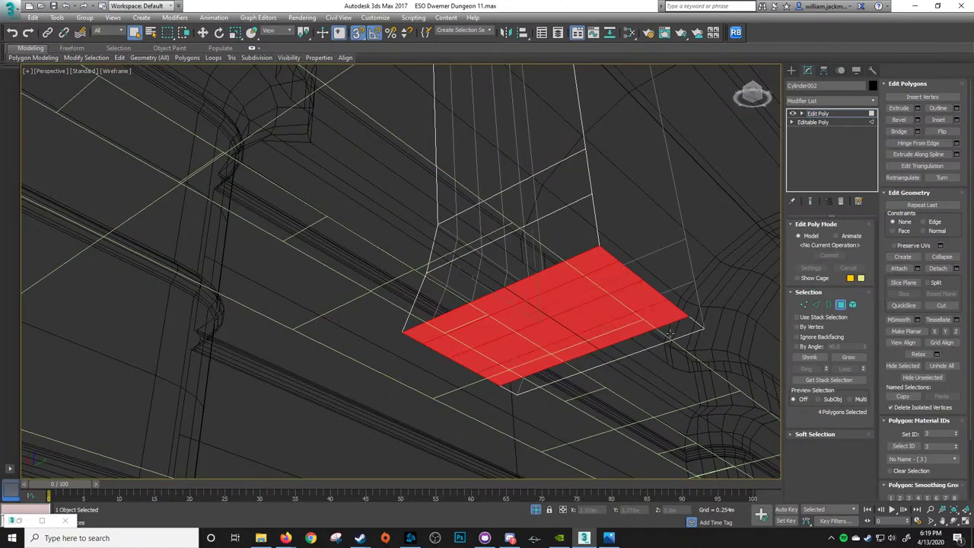
left_click(592, 359, "ctrl")
key("Delete")
middle_click_drag(444, 245, 669, 276, "alt")
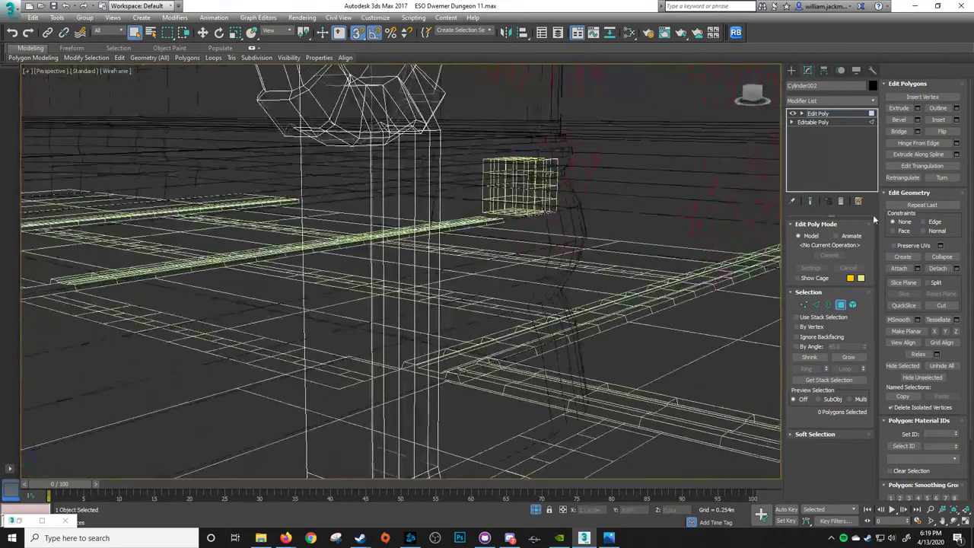
Add a new Unwrap UVW modifier to the ring and post and open its UV editor with face selection active
left_click(814, 113)
left_click(873, 102)
key("u")
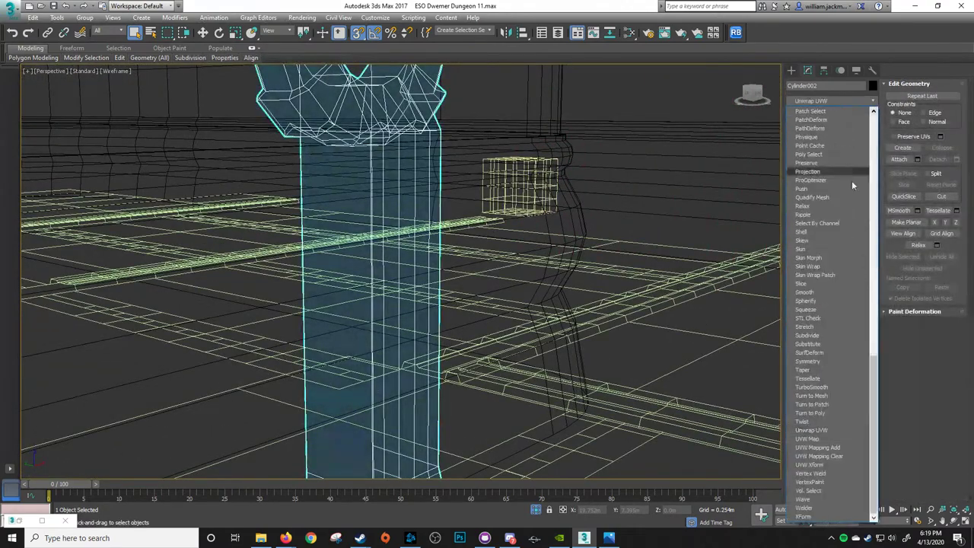
left_click(818, 430)
key("3")
mouse_move(535, 273)
middle_mouse_down("alt")
mouse_move(489, 268)
mouse_move(540, 276)
middle_mouse_up("alt")
key("F3")
mouse_move(613, 265)
middle_mouse_down()
mouse_move(549, 255)
mouse_move(543, 228)
middle_mouse_up()
left_click(824, 436)
Apply a quick planar map to all faces and move the resulting UVs beside the checker texture square
key("ctrl+a")
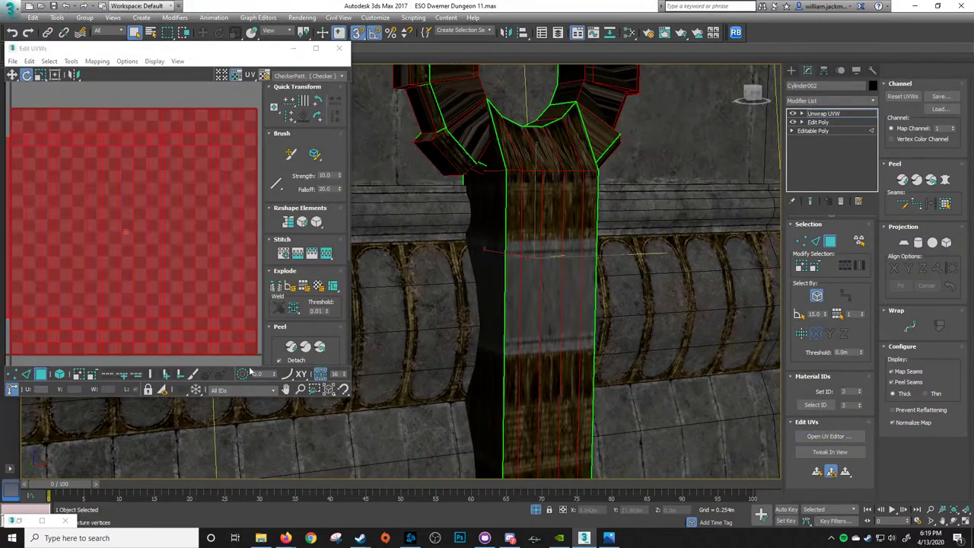
left_click(819, 471)
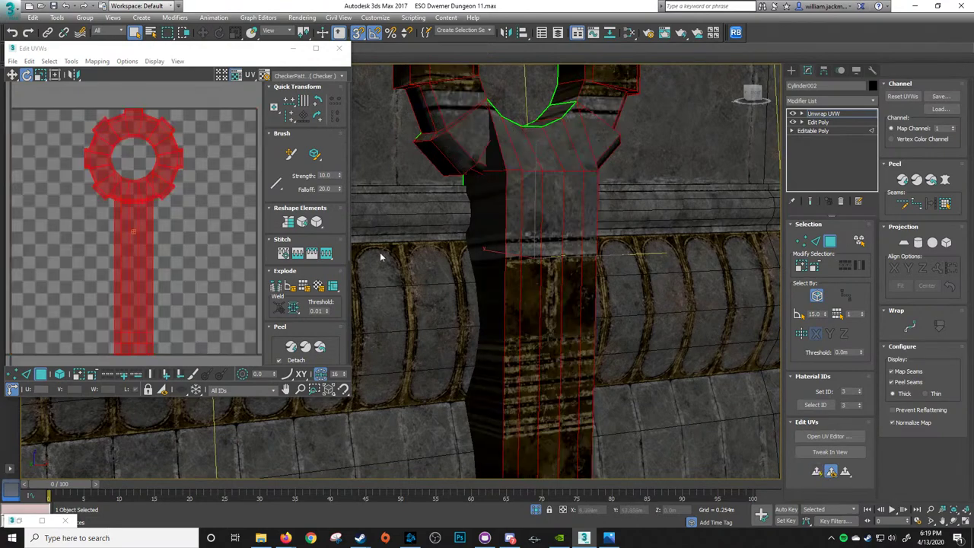
scroll(190, 194, "down", 5)
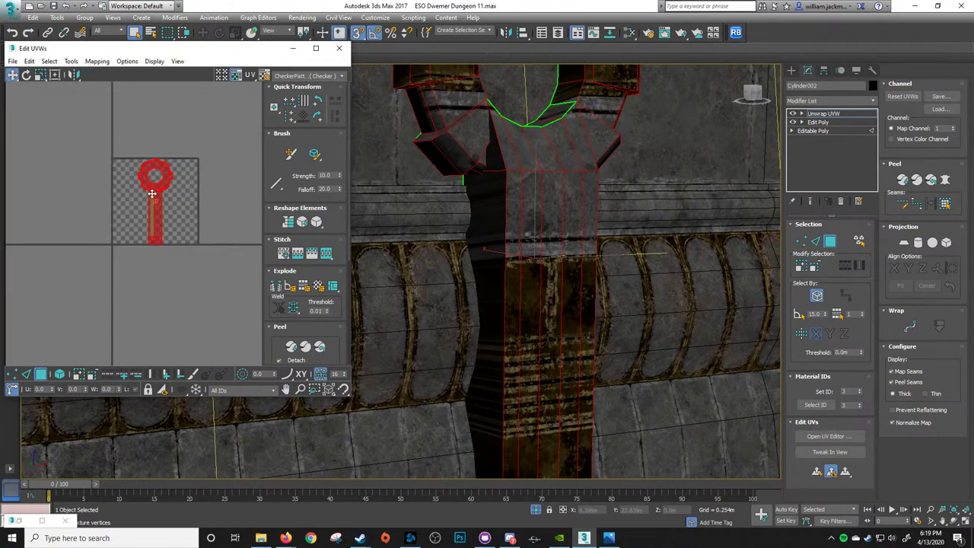
left_click_drag(152, 193, 250, 200)
Select the flared base's faces, break their UVs from the post, and move them apart as a separate shell
middle_click_drag(562, 332, 629, 438)
left_click_drag(443, 363, 442, 360)
middle_click_drag(457, 357, 604, 456, "alt")
left_click_drag(493, 369, 493, 368, "ctrl")
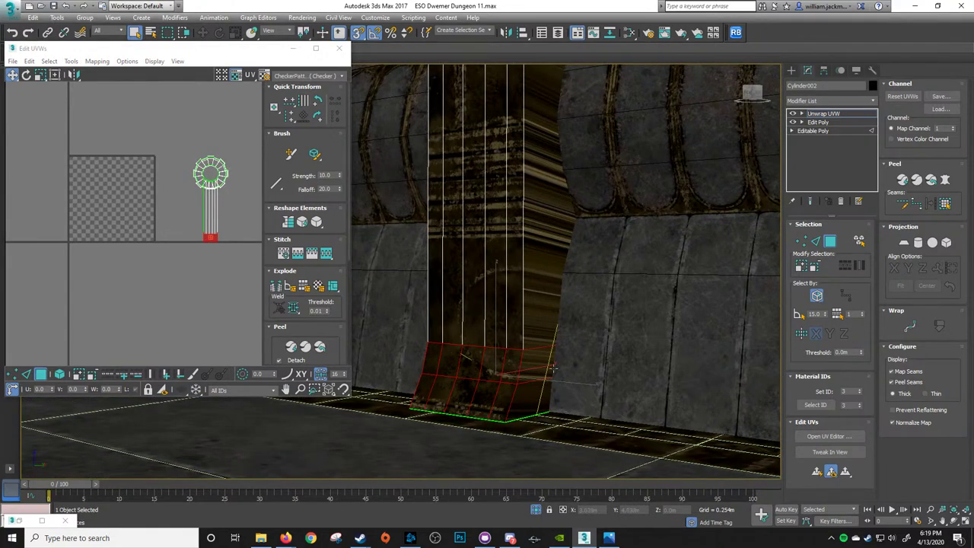
scroll(240, 238, "up", 3)
middle_click_drag(242, 237, 221, 232)
scroll(218, 225, "up", 3)
scroll(217, 226, "up", 3)
key("ctrl+b")
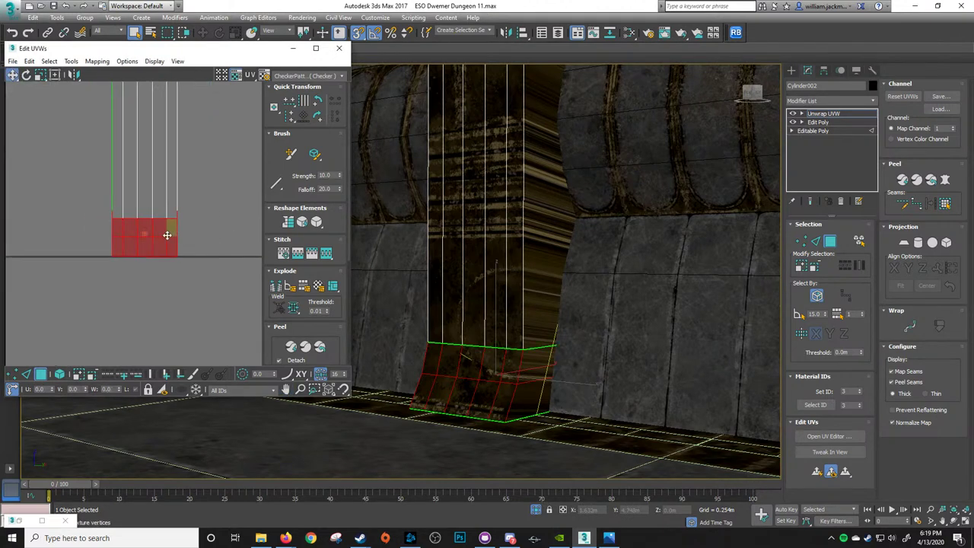
left_click_drag(165, 232, 13, 231)
middle_click_drag(37, 234, 194, 245)
Quick planar map the faces on one side of the flared base and move their UV shell below the other shells
left_click_drag(544, 371, 538, 395)
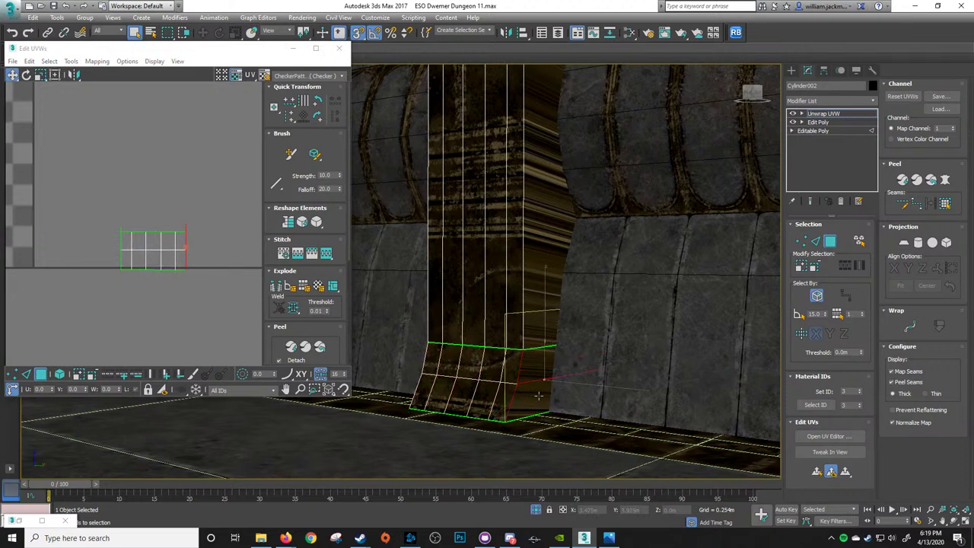
middle_click_drag(214, 301, 187, 300)
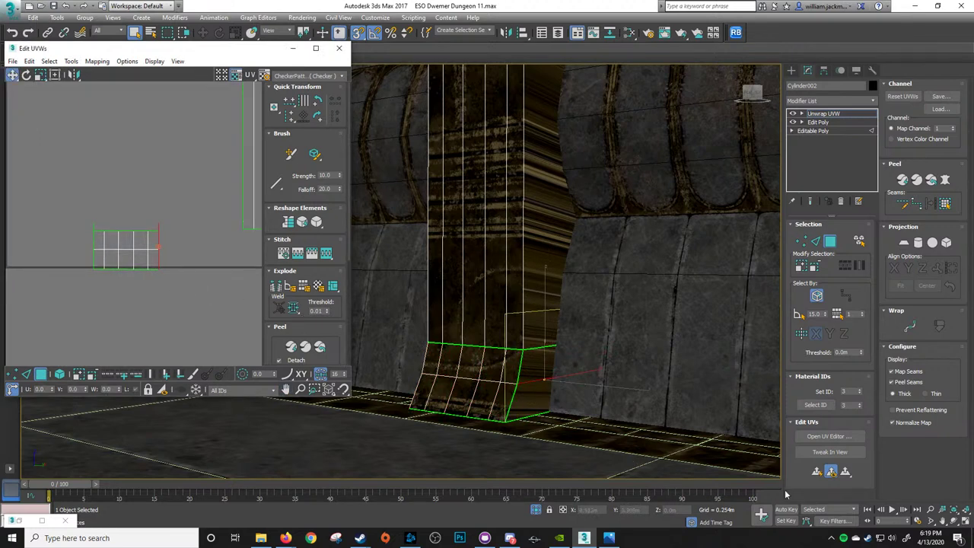
left_click(816, 472)
scroll(235, 298, "down", 4)
middle_click_drag(126, 268, 190, 291)
scroll(158, 248, "down", 4)
middle_click_drag(158, 249, 124, 241)
left_click_drag(126, 235, 242, 314)
Select the faces on the opposite side of the flared base and apply a quick planar map to them
scroll(163, 272, "up", 5)
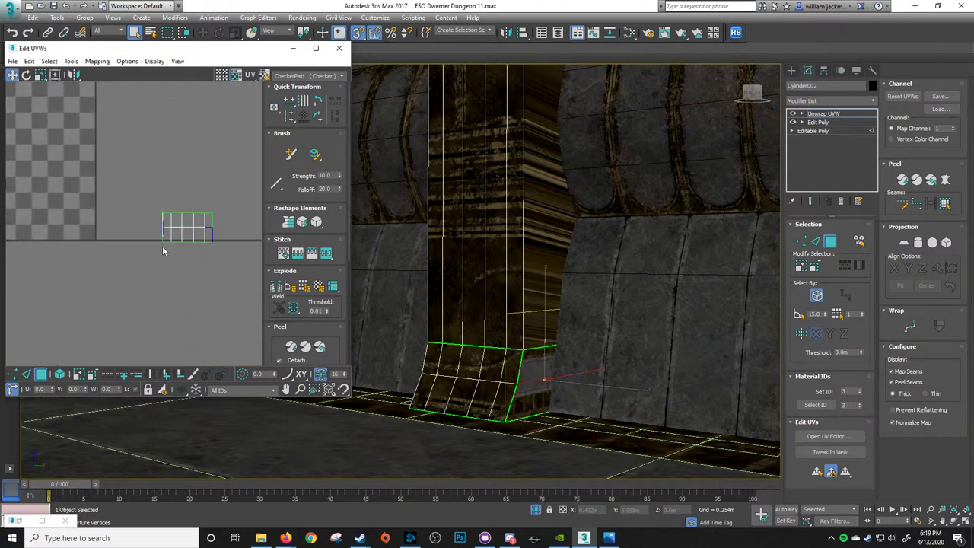
scroll(162, 246, "up", 4)
left_click_drag(165, 340, 155, 247)
left_click_drag(243, 346, 179, 247, "alt")
left_click(816, 471)
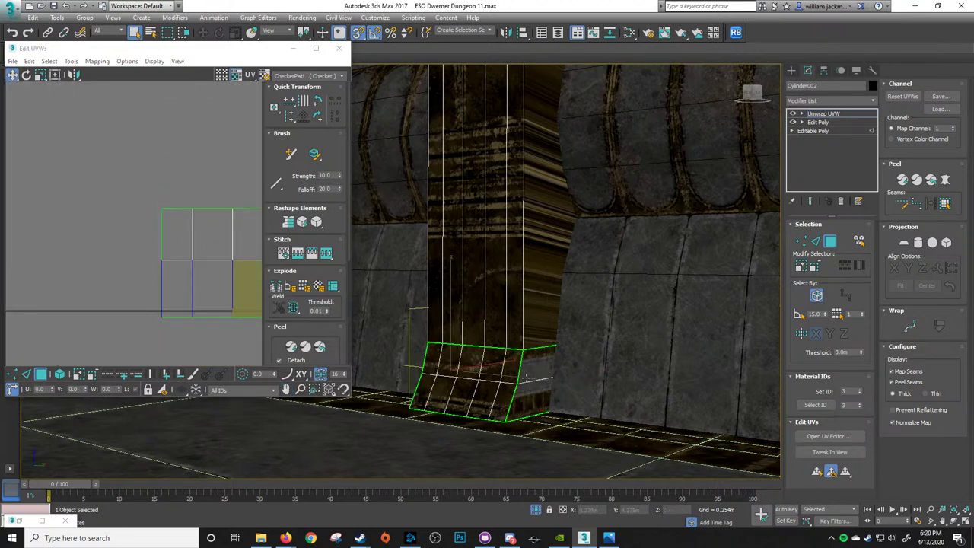
Select the flared base's front and two side shells together and rescale and pack the UV elements
scroll(179, 279, "down", 9)
middle_click_drag(178, 281, 144, 269)
left_click_drag(149, 266, 173, 249, "ctrl")
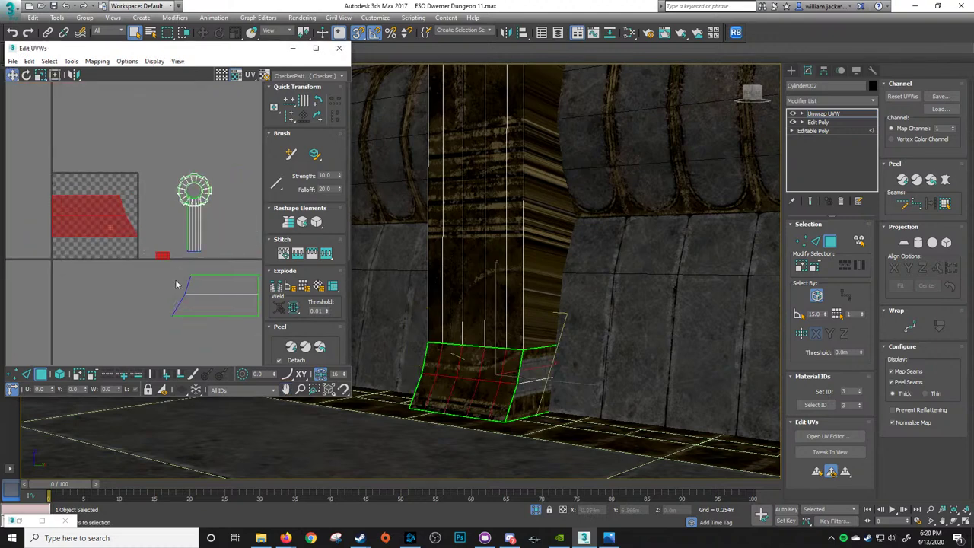
left_click_drag(206, 306, 237, 284, "ctrl")
scroll(304, 350, "down", 4)
scroll(301, 331, "down", 3)
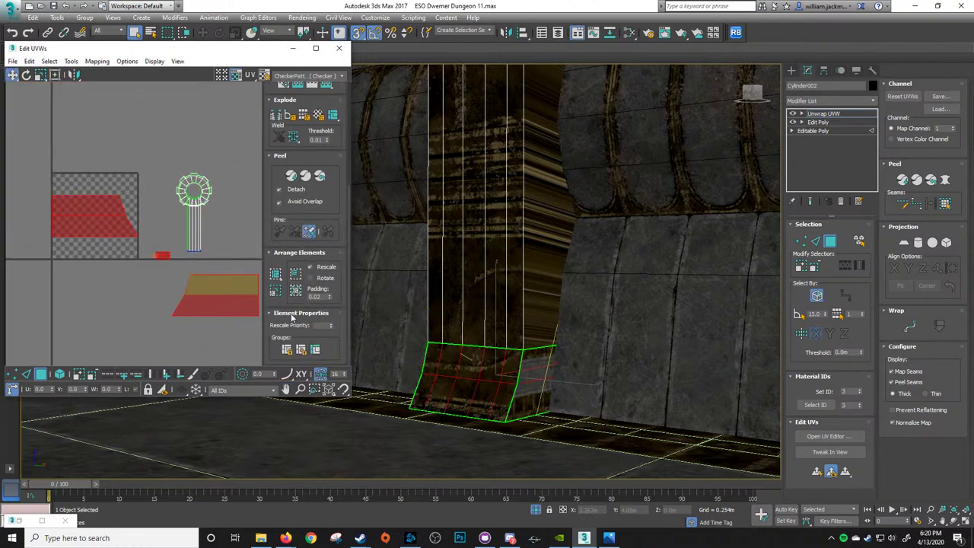
left_click(296, 275)
Move the three flared base shells out of the texture square, clear of the ring and post
scroll(161, 247, "up", 2)
middle_click_drag(126, 244, 163, 262)
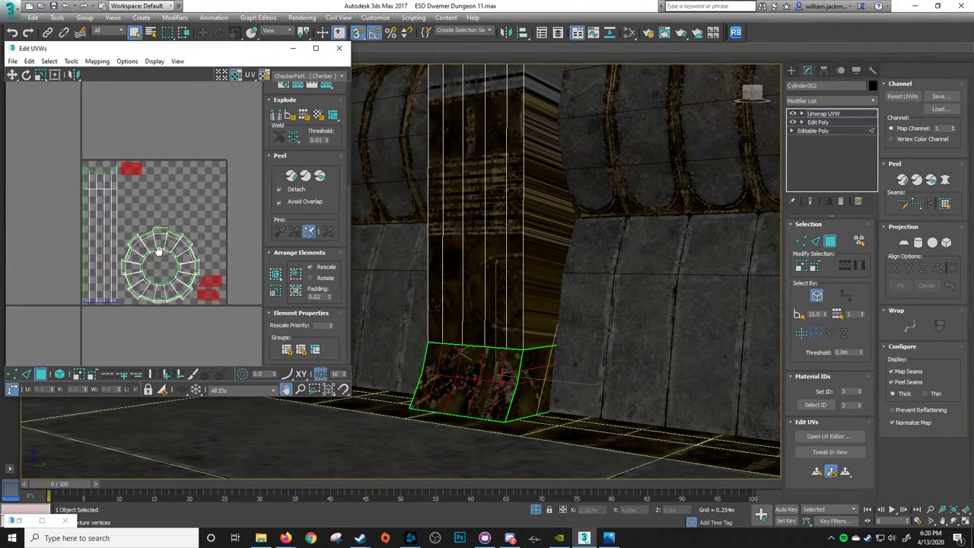
scroll(188, 229, "down", 1)
middle_click_drag(181, 206, 181, 231)
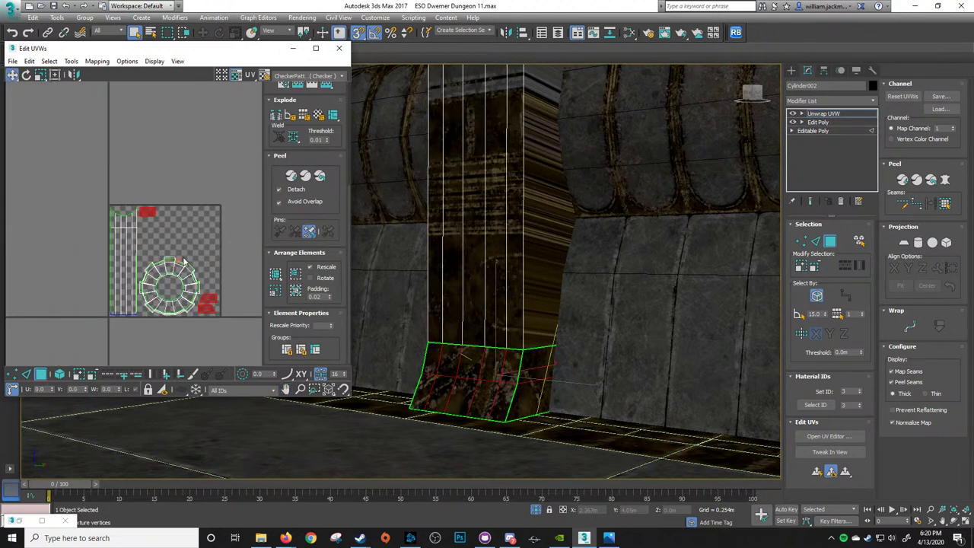
middle_click_drag(220, 289, 173, 285)
left_click_drag(163, 291, 241, 227)
middle_click_drag(227, 228, 148, 253)
scroll(185, 243, "up", 3)
middle_click_drag(138, 202, 150, 219)
scroll(128, 293, "down", 3)
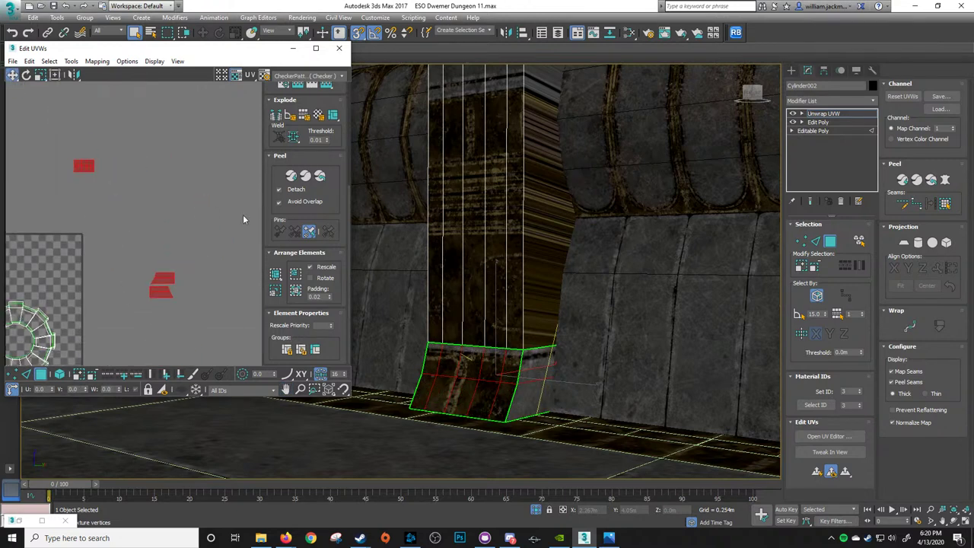
Unwrap the three flared base shells with Peel Mode and straighten them into rectangles
left_click(307, 177)
scroll(142, 239, "down", 3)
scroll(76, 285, "up", 5)
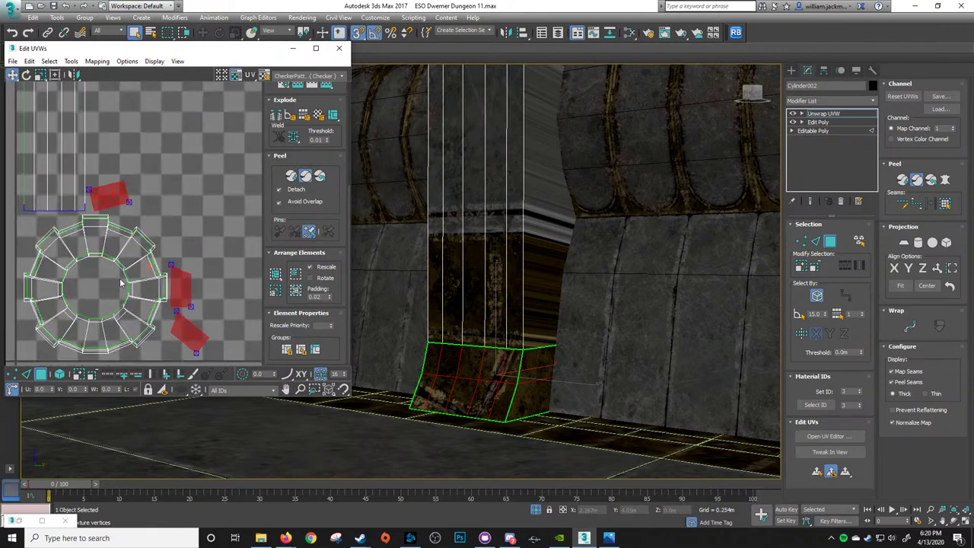
middle_click_drag(191, 274, 166, 259)
left_click(169, 200)
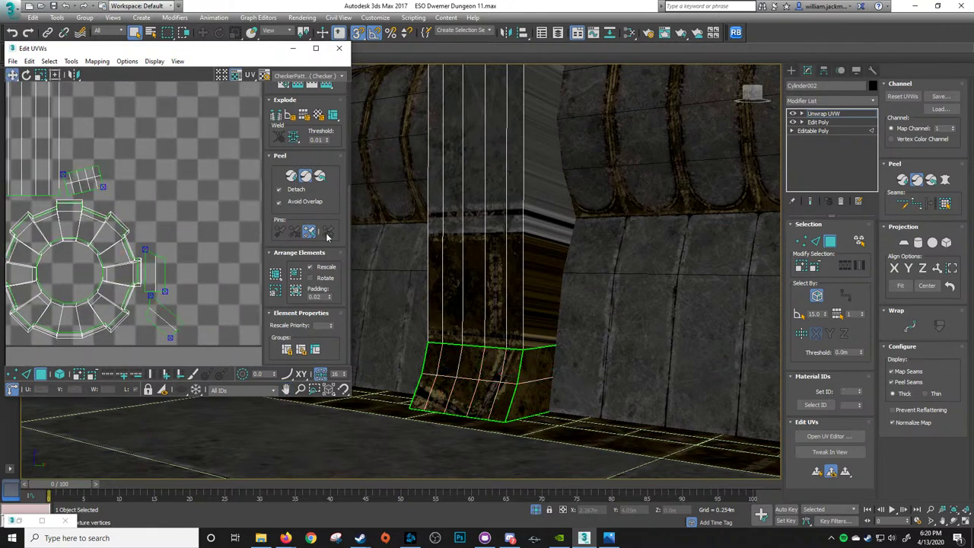
key("ctrl+z")
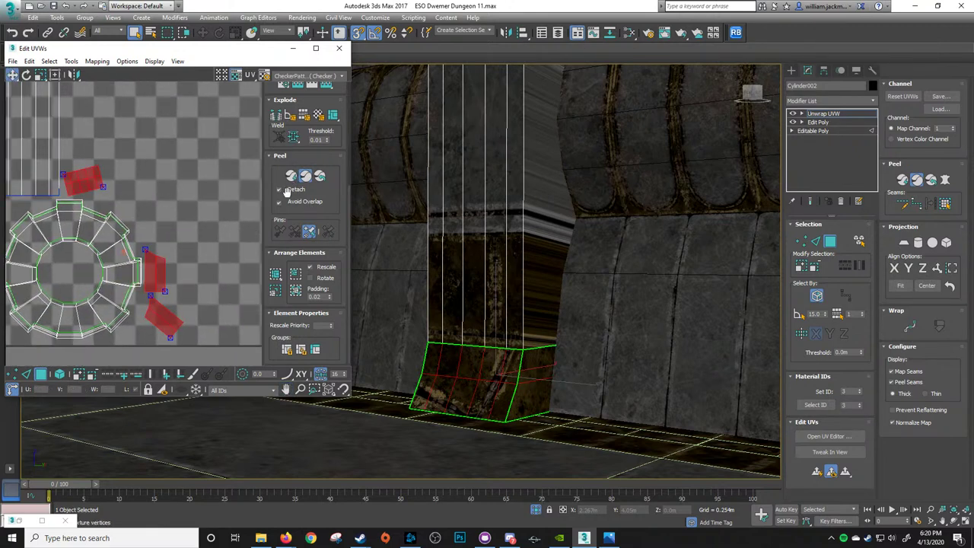
scroll(289, 279, "up", 5)
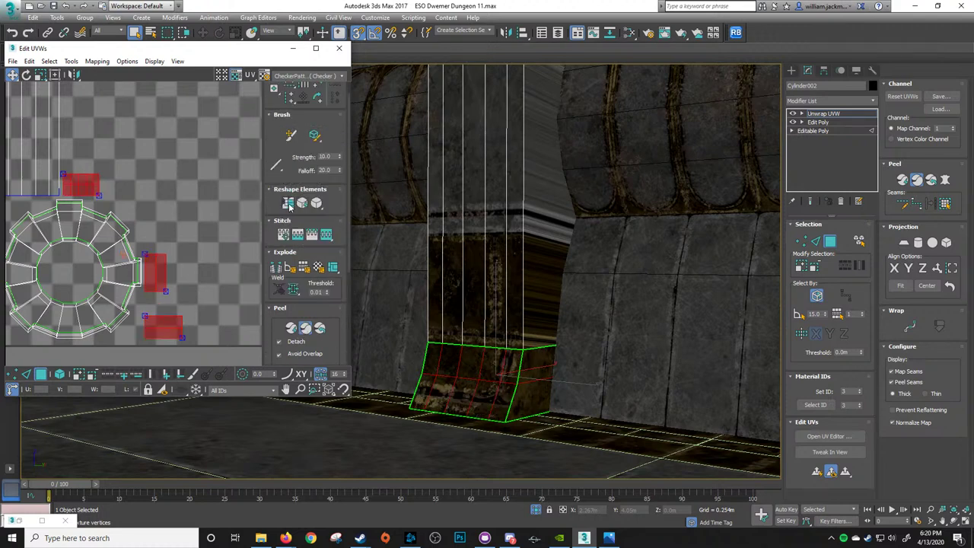
Turn off Peel Mode and move the three flared base shells further away from the ring and post
scroll(181, 226, "down", 3)
left_click_drag(127, 192, 174, 194)
key("ctrl+z")
left_click(309, 334)
middle_click_drag(172, 209, 146, 215)
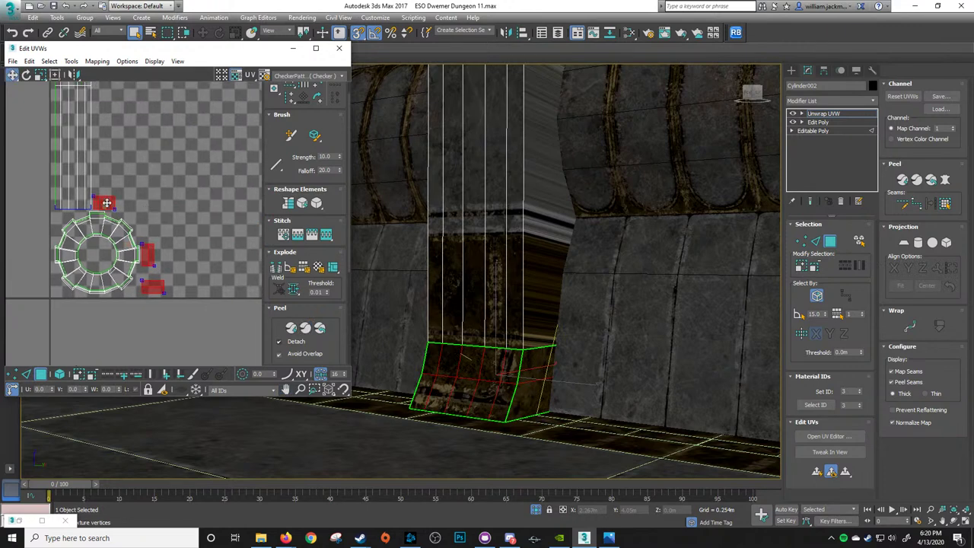
left_click_drag(105, 202, 234, 231)
Stitch the two side shells onto the opposite side edges of the flared base's front shell
middle_click_drag(234, 235, 95, 197)
scroll(95, 199, "up", 5)
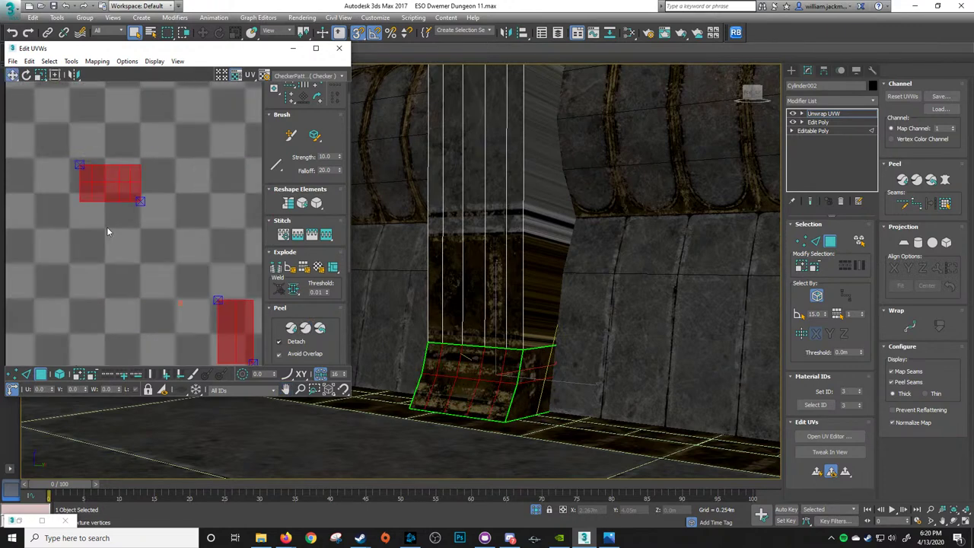
key("2")
left_click(79, 189)
left_click(80, 174, "ctrl")
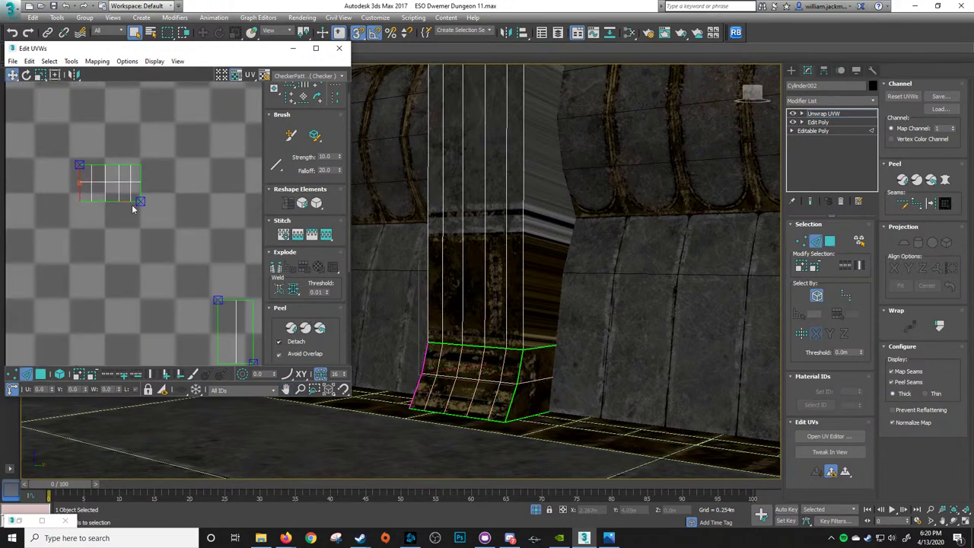
left_click(326, 237)
left_click(141, 175)
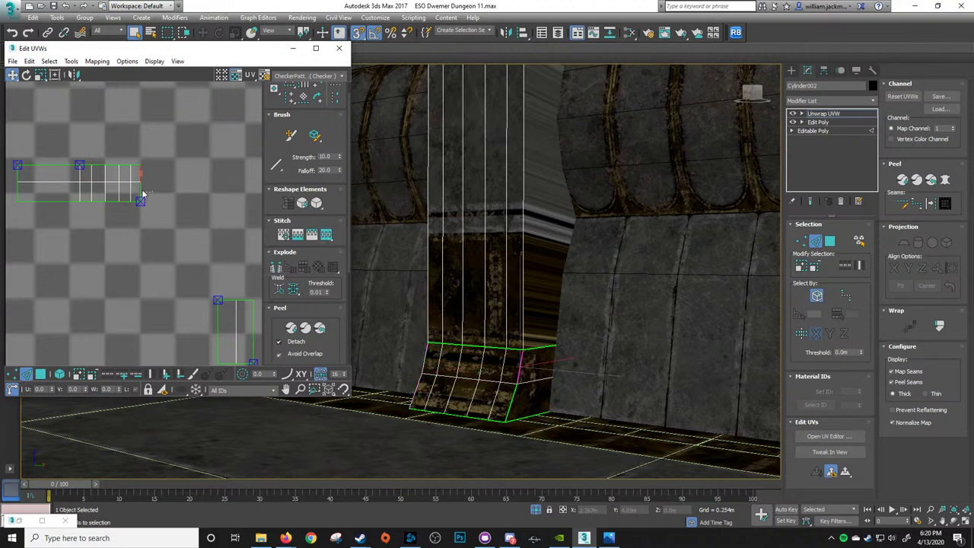
left_click(141, 190, "ctrl")
left_click(326, 235)
middle_click_drag(208, 206, 209, 223)
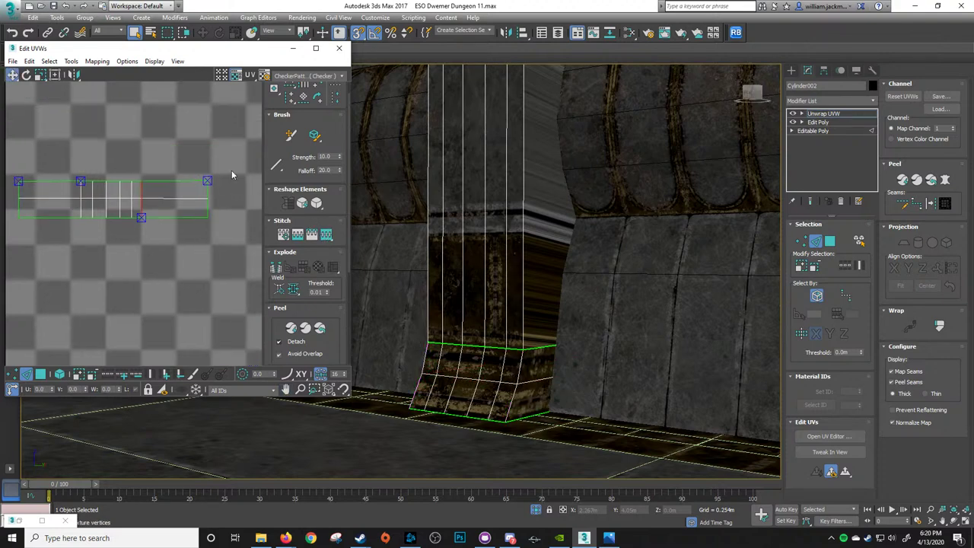
Try relaxing the outer end vertices of the stitched base strip with Relax By Polygon Angles, and undo it
key("1")
left_click_drag(233, 154, 187, 237)
left_click_drag(15, 254, 47, 174, "ctrl")
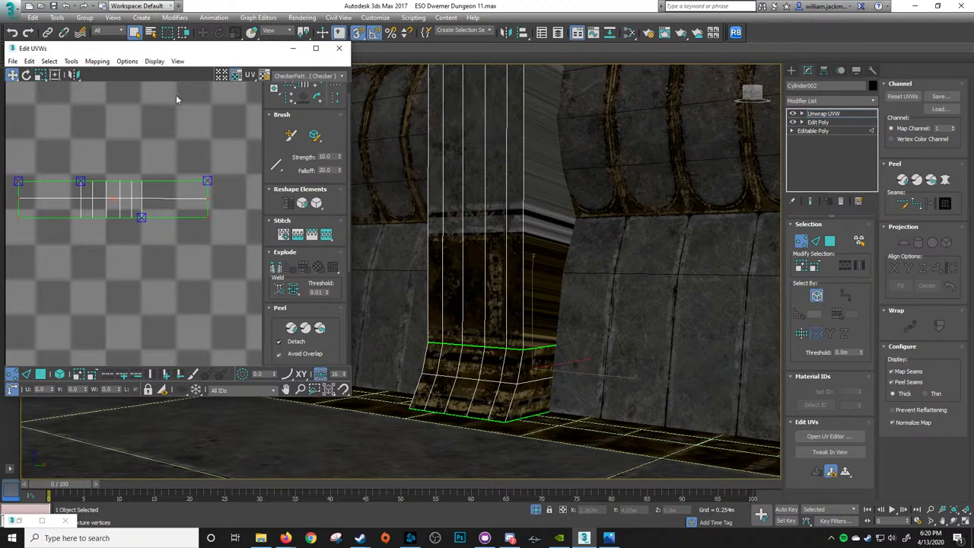
left_click(71, 61)
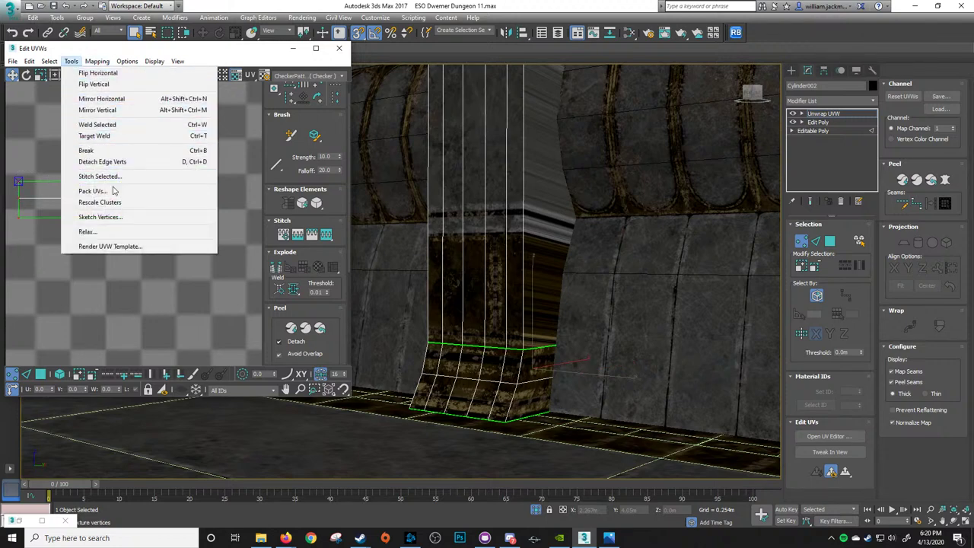
left_click(108, 232)
left_click(119, 150)
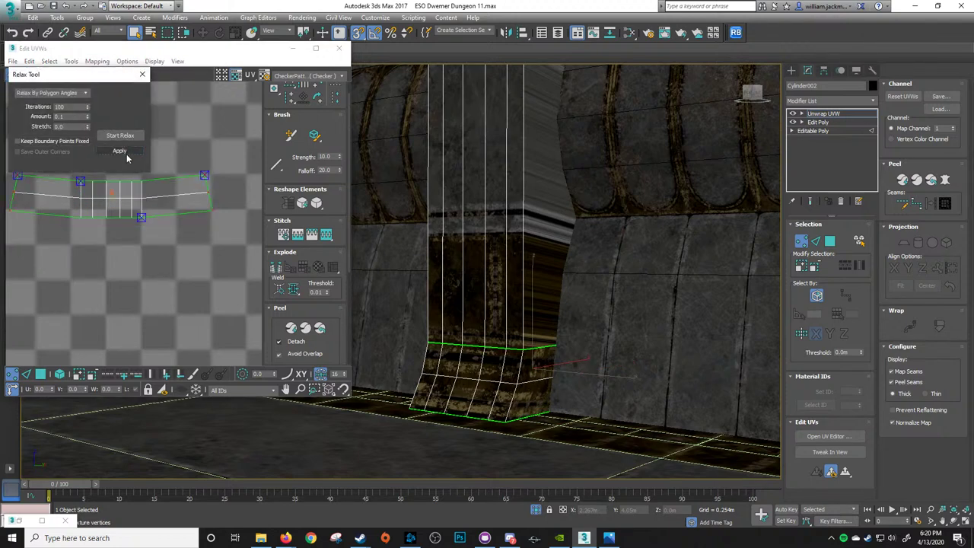
left_click(141, 74)
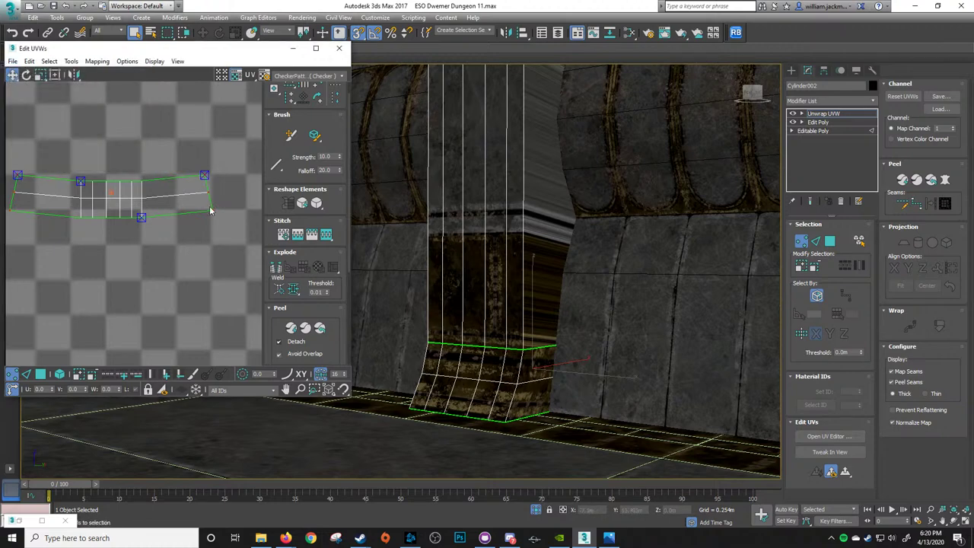
middle_click_drag(206, 217, 207, 238)
key("ctrl+z")
Examine how the stitched mapping runs around the flared base's corners and both of its sides
middle_click_drag(178, 268, 192, 266)
scroll(514, 359, "up", 4)
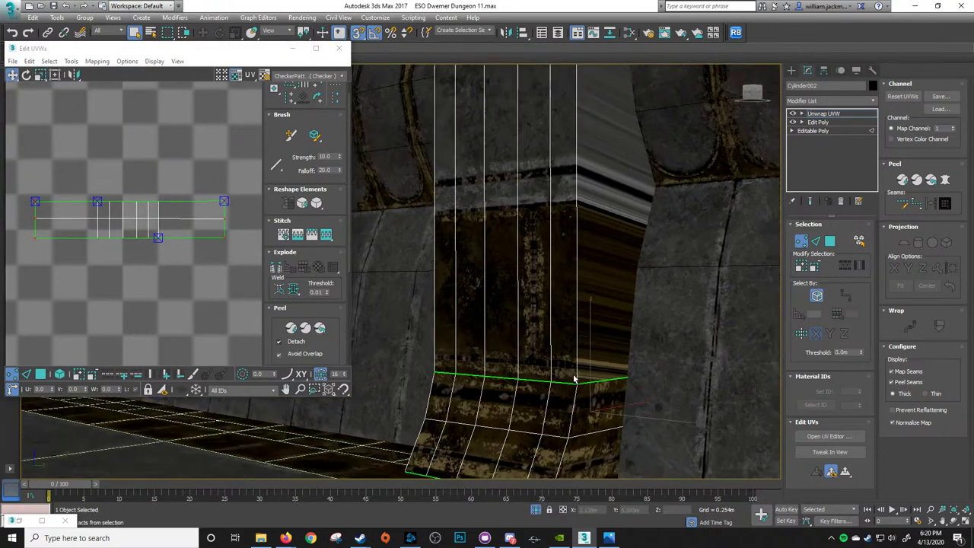
middle_click_drag(576, 377, 524, 353, "alt")
middle_click_drag(369, 328, 407, 321)
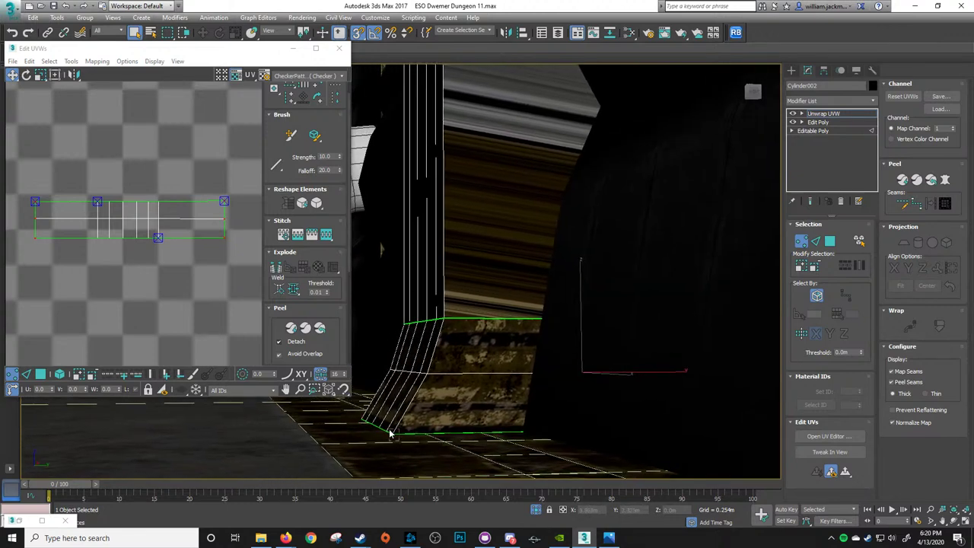
left_click(388, 431)
left_click(393, 435)
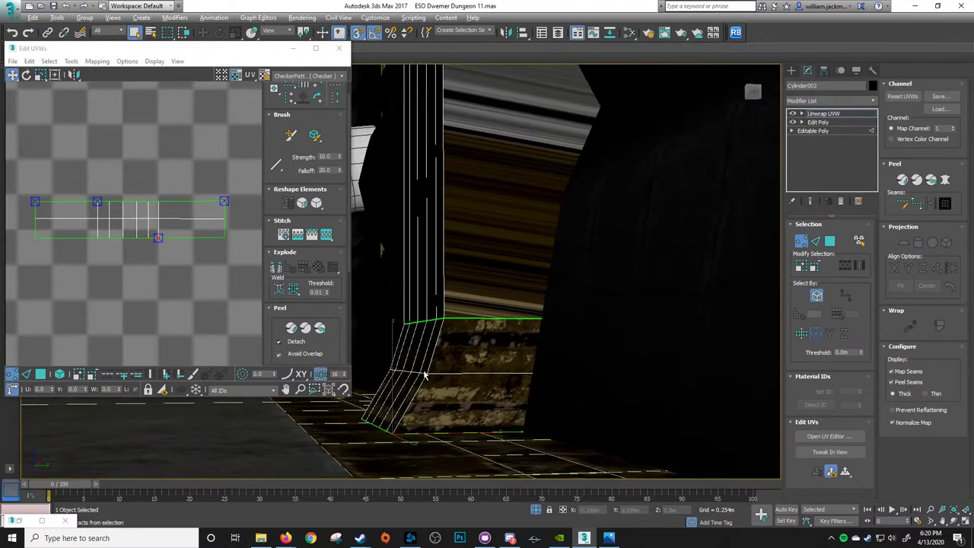
middle_click_drag(424, 371, 448, 370, "alt")
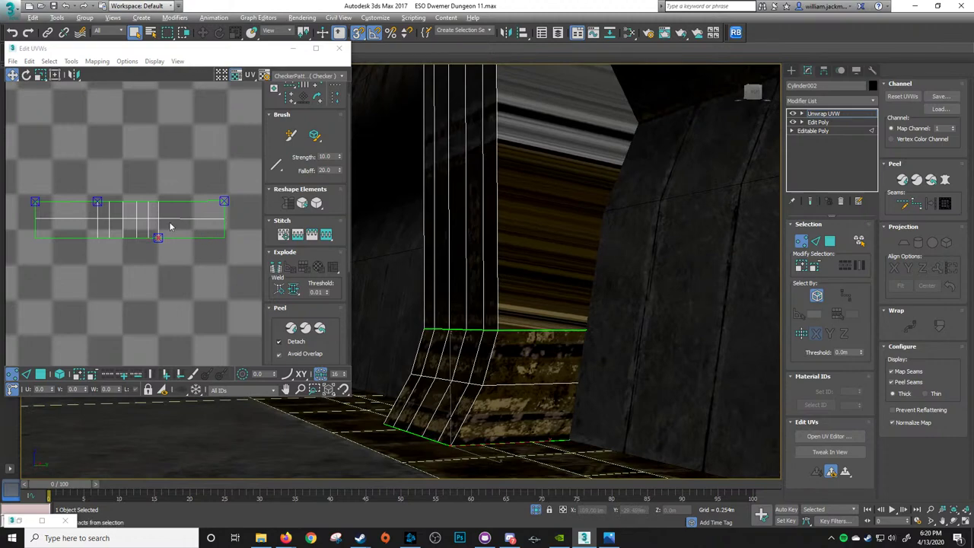
middle_click_drag(512, 337, 661, 343, "alt")
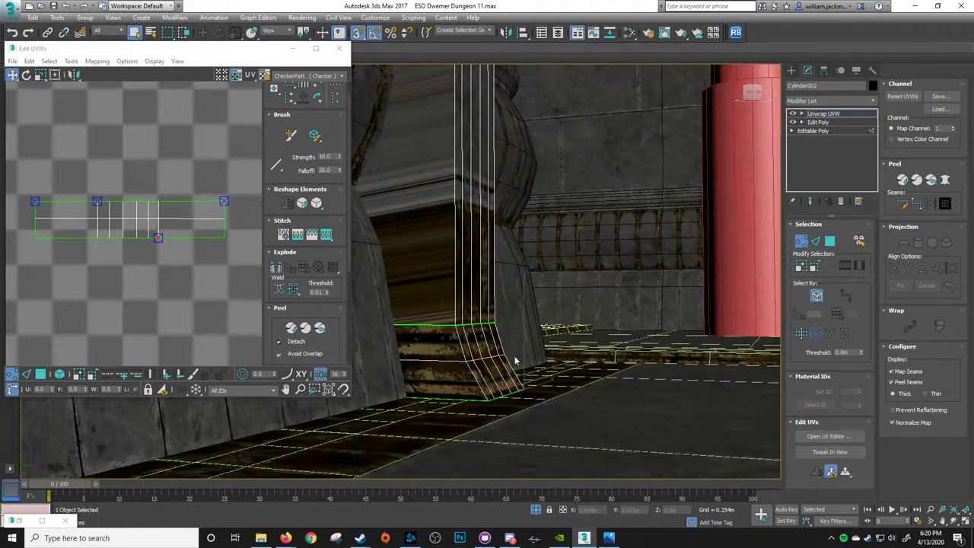
middle_click_drag(502, 366, 489, 369, "alt")
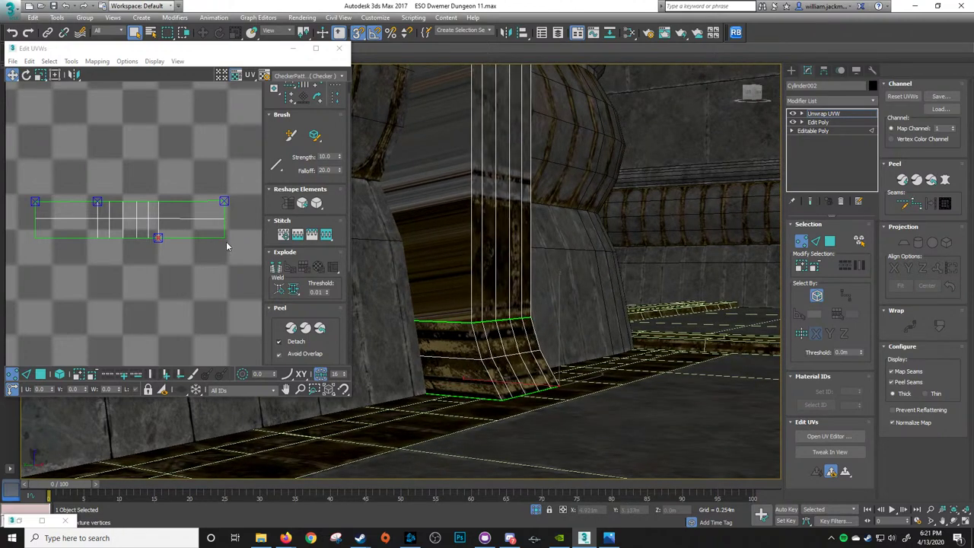
Select the faces of both flared base sides and apply a quick planar map along the X axis
key("3")
left_click_drag(245, 262, 196, 181)
left_click_drag(49, 252, 72, 210, "ctrl")
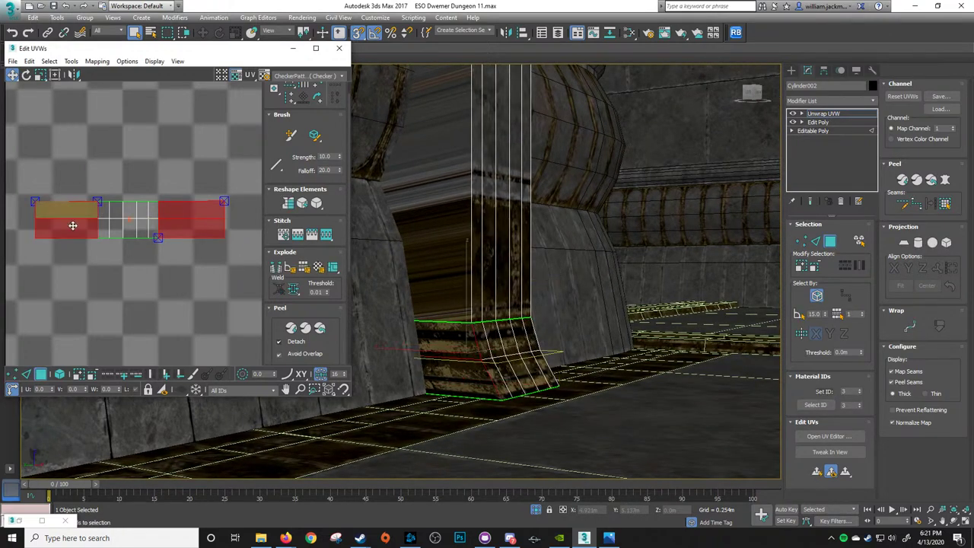
left_click_drag(844, 472, 842, 443)
middle_click_drag(723, 450, 704, 450, "alt")
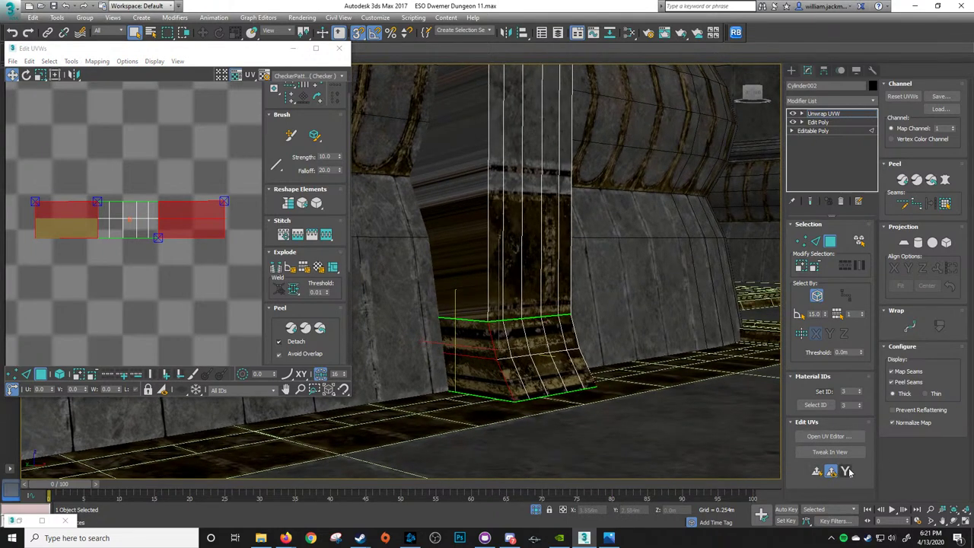
left_click_drag(845, 471, 844, 459)
left_click(817, 471)
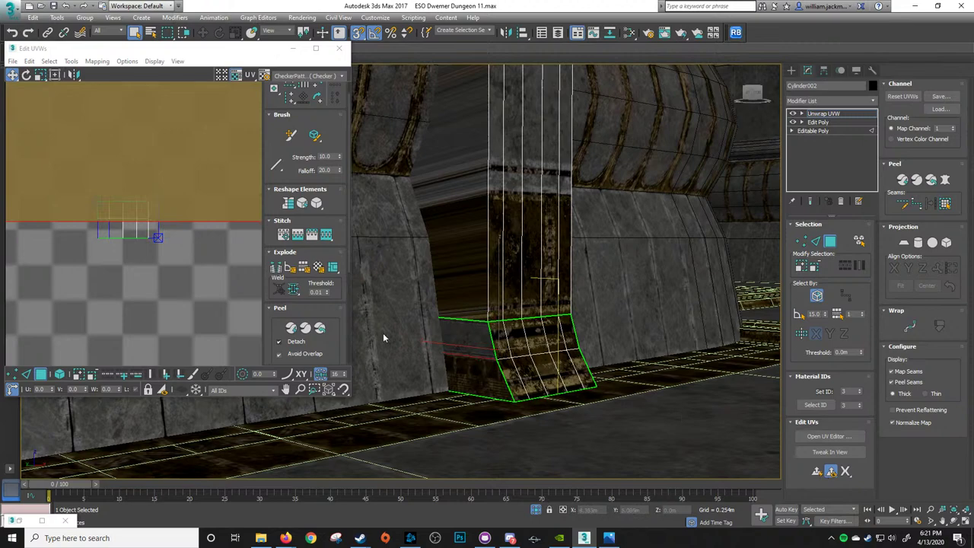
Select the base's front and side shells together and rescale and pack the UV elements
scroll(383, 333, "down", 5)
scroll(152, 278, "down", 3)
scroll(201, 318, "down", 3)
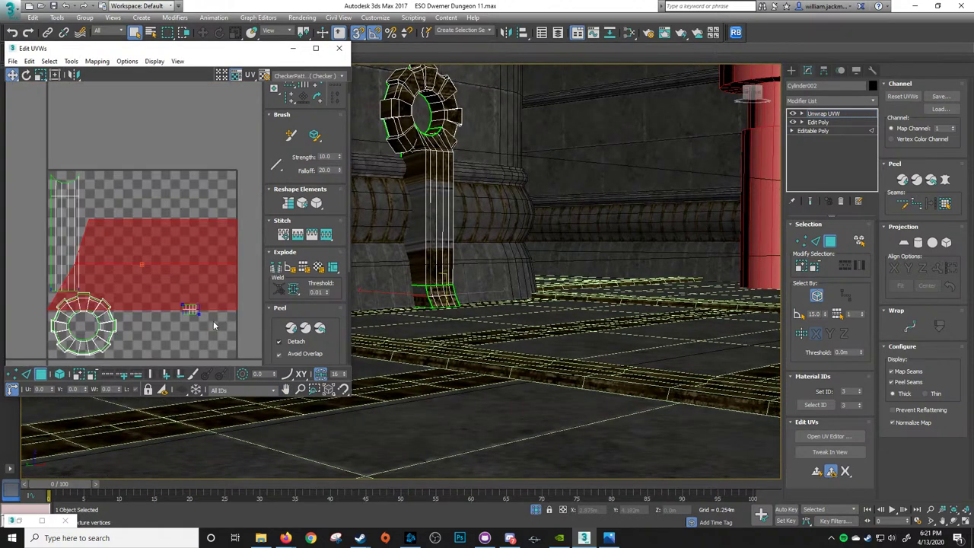
scroll(213, 321, "up", 3)
left_click_drag(166, 289, 317, 353)
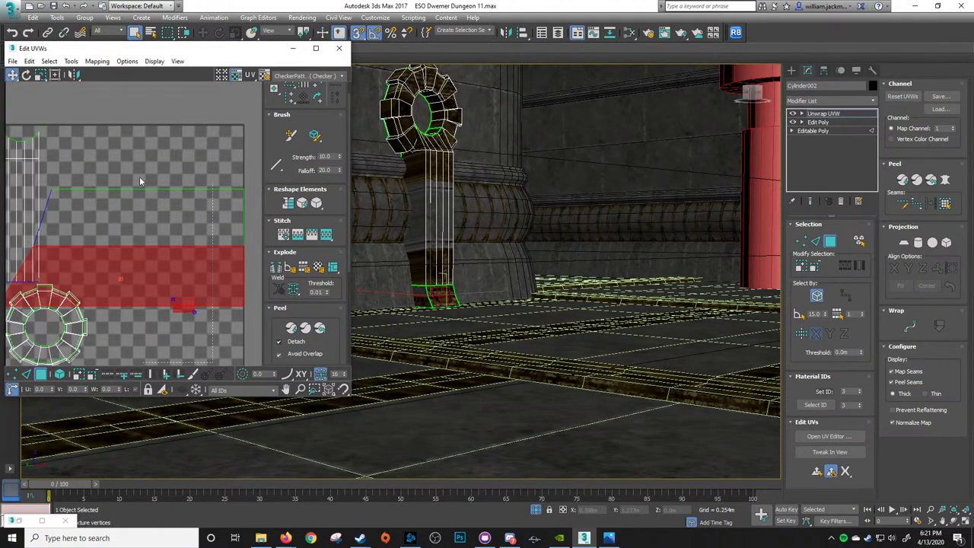
left_click_drag(213, 363, 139, 178)
scroll(173, 245, "down", 3)
scroll(277, 257, "up", 1)
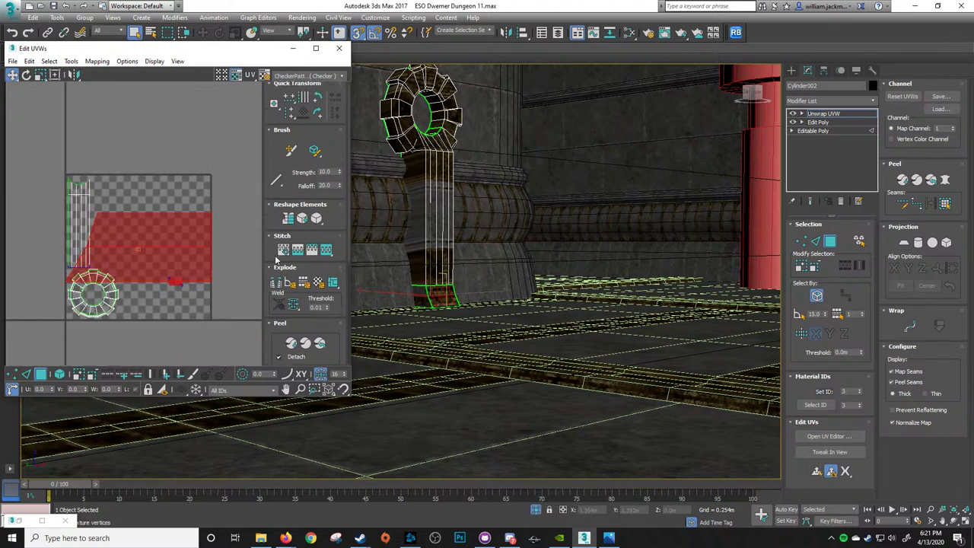
scroll(307, 279, "down", 9)
scroll(334, 297, "down", 2)
left_click(293, 296)
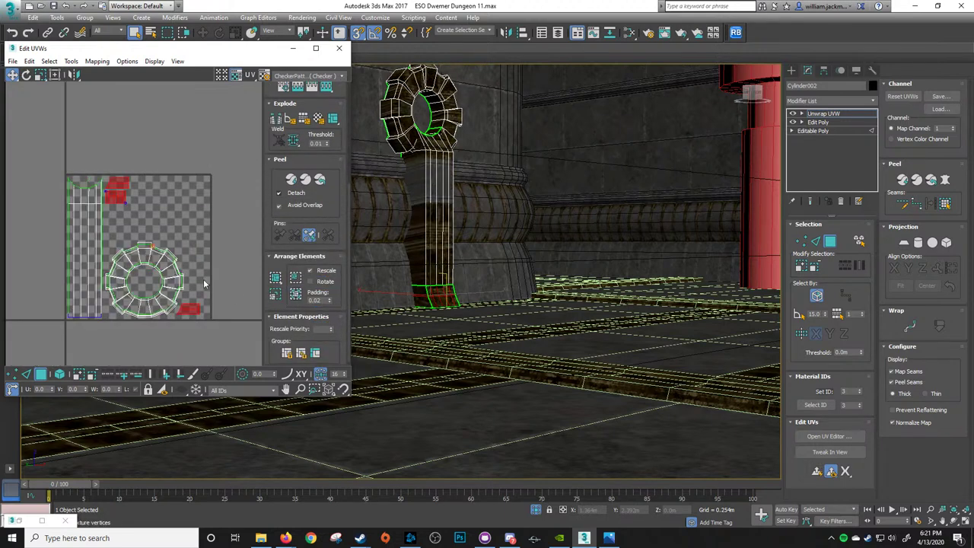
Move the ring and post shells out of the texture square using element selection
scroll(159, 219, "up", 2)
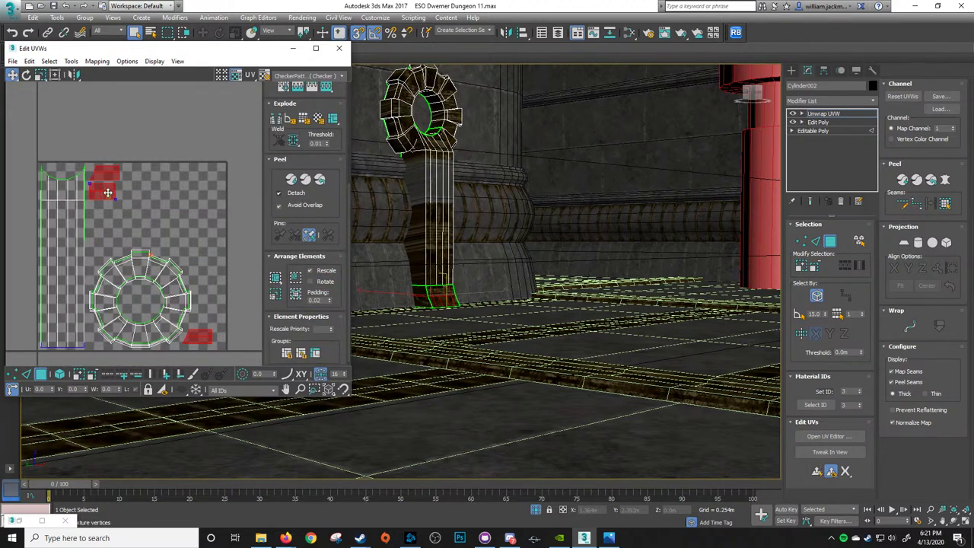
scroll(162, 232, "down", 3)
left_click(60, 373)
left_click_drag(79, 319, 2, 175)
middle_click_drag(131, 197, 151, 189)
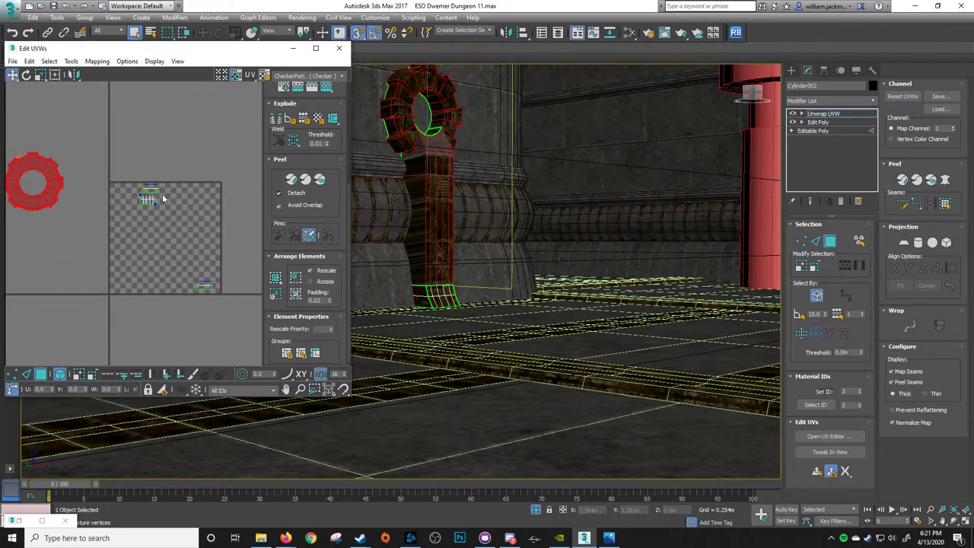
Select all three flared base shells and move them down together in UV space
left_click(150, 192)
left_click(199, 287)
left_click_drag(121, 163, 226, 337)
left_click_drag(208, 286, 198, 333)
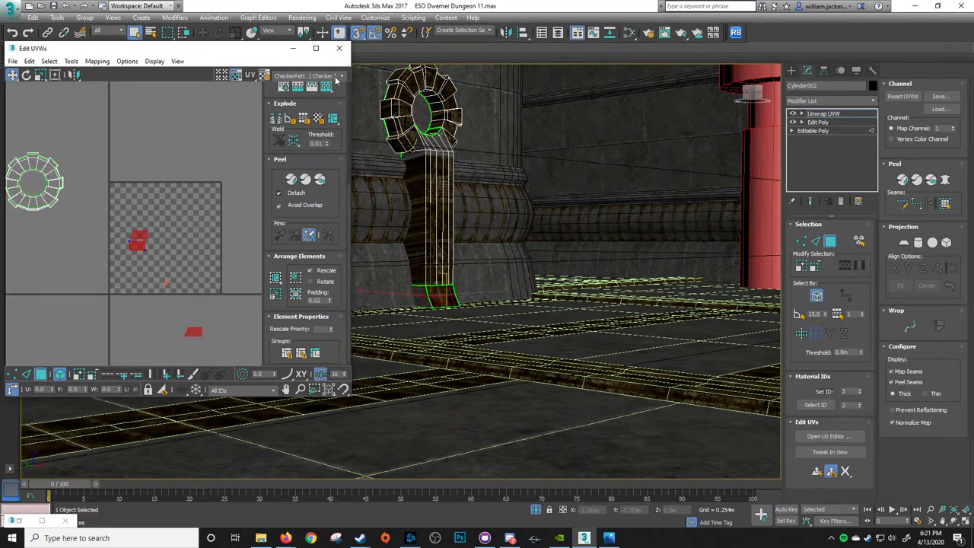
Display the Stone Trim Sheet 2 diffuse map (Map #8) behind the UVs
left_click(337, 77)
left_click(348, 115)
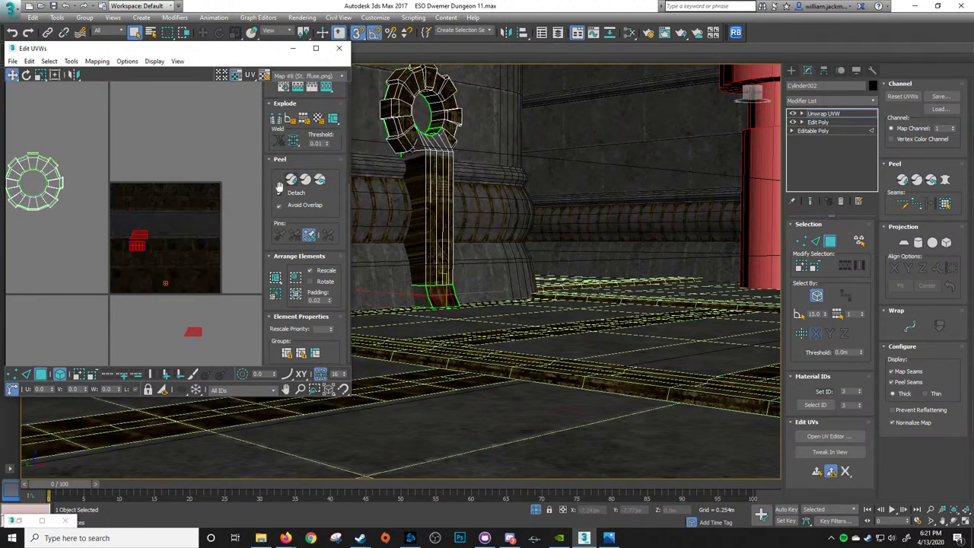
scroll(174, 264, "up", 5)
middle_click_drag(169, 262, 164, 202)
scroll(163, 204, "down", 1)
scroll(231, 278, "down", 4)
middle_click_drag(232, 282, 223, 263)
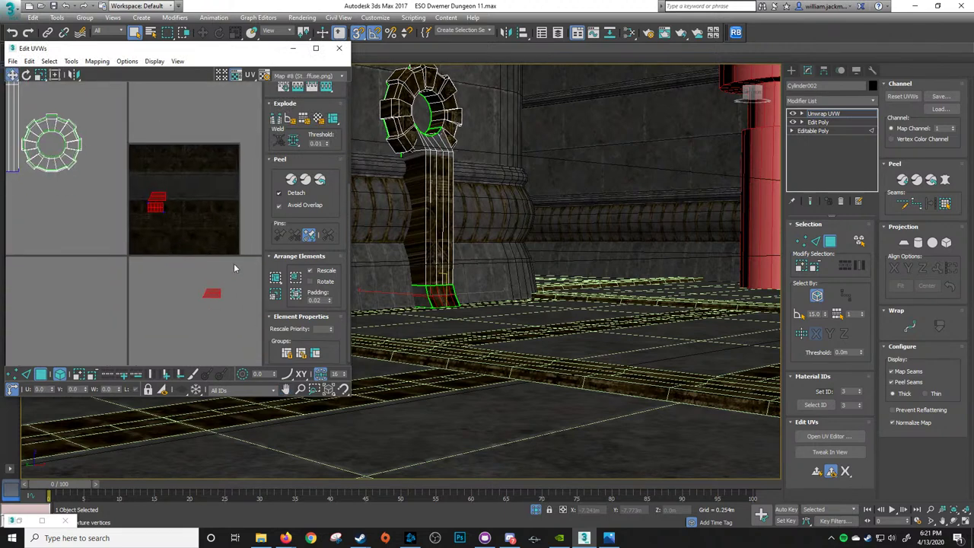
Move the stray side shell onto the trim sheet beside the other two base shells
left_click_drag(234, 266, 181, 334)
left_click_drag(210, 298, 178, 210)
scroll(178, 211, "up", 6)
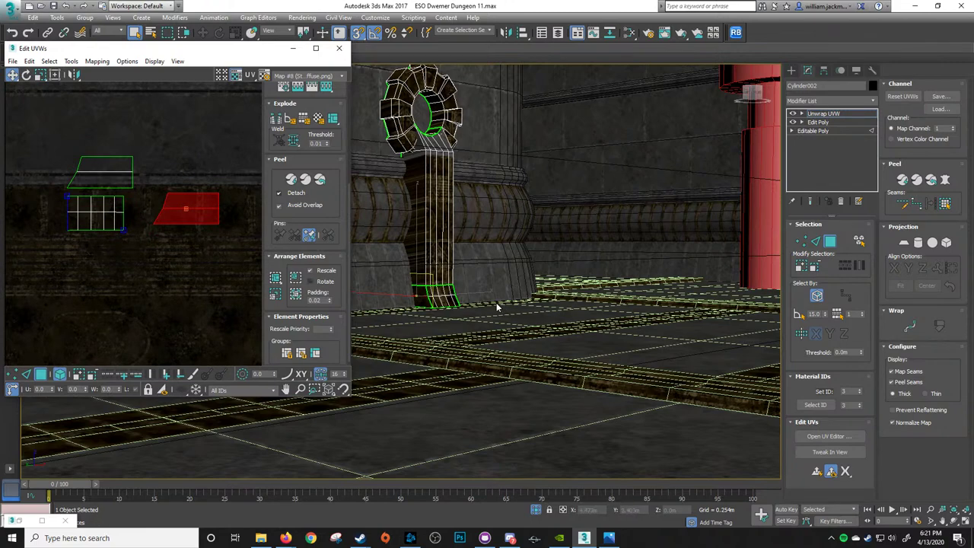
scroll(495, 310, "up", 5)
middle_click_drag(583, 344, 576, 321)
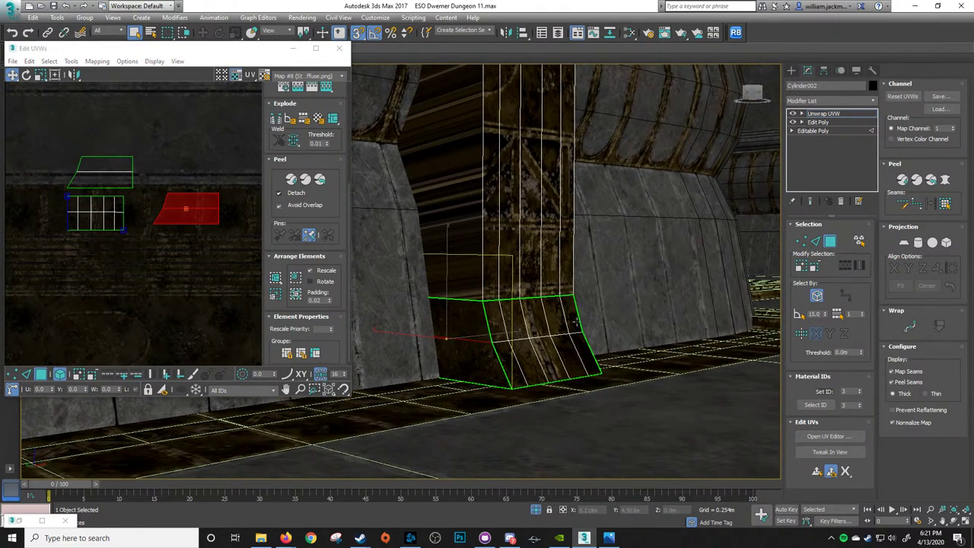
Examine the strips of Stone Trim Sheet 2 for an area that suits the flared base
scroll(137, 220, "down", 4)
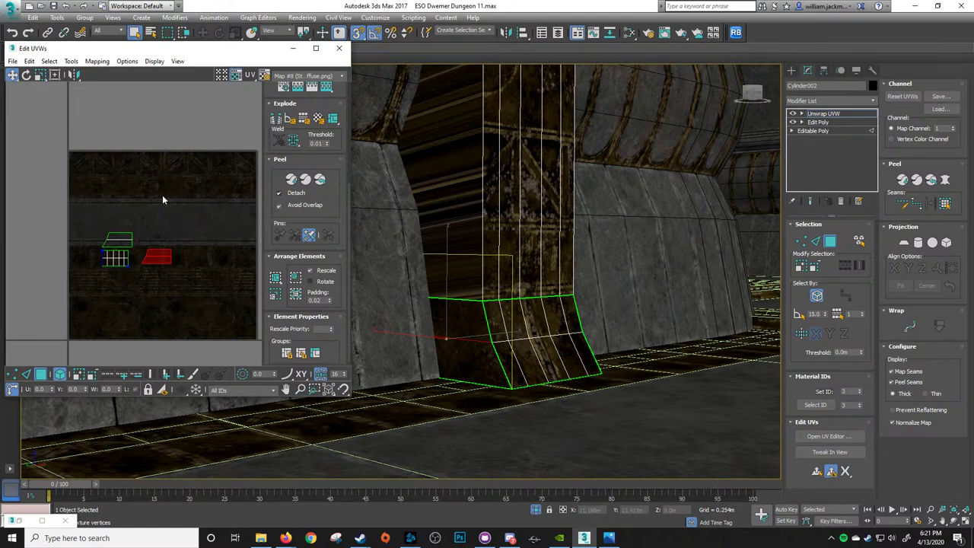
scroll(163, 198, "up", 3)
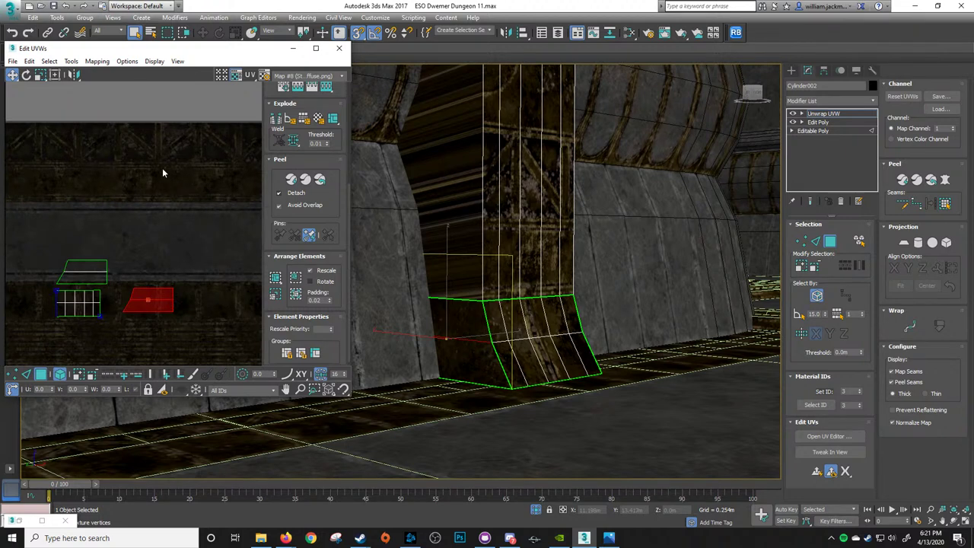
middle_click_drag(237, 263, 244, 196)
middle_click_drag(219, 254, 224, 198)
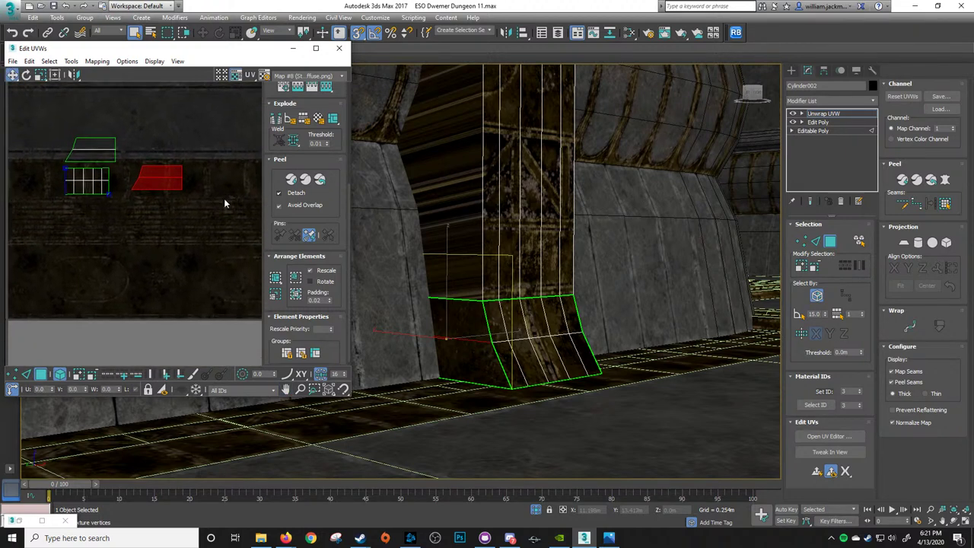
scroll(223, 197, "down", 4)
middle_click_drag(227, 121, 172, 160)
scroll(172, 161, "up", 4)
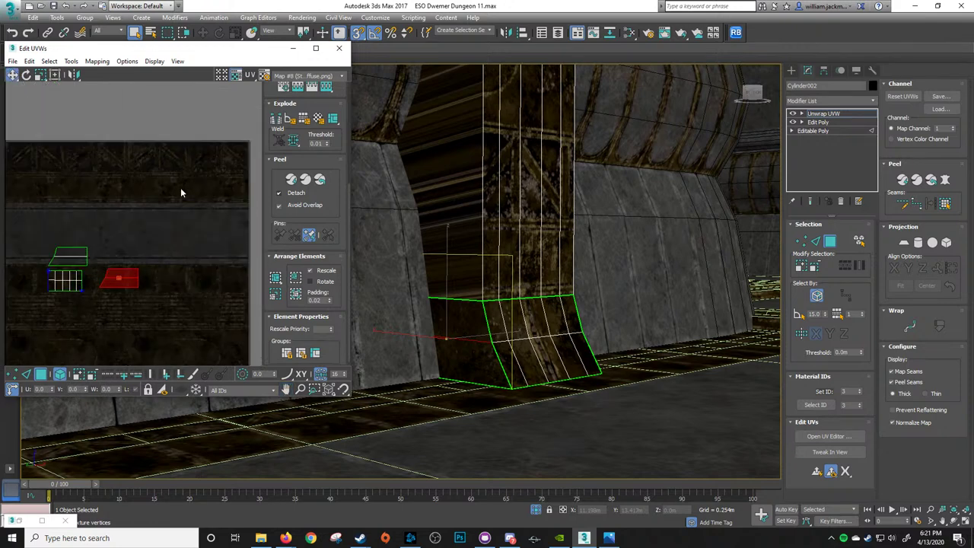
middle_click_drag(202, 229, 212, 210)
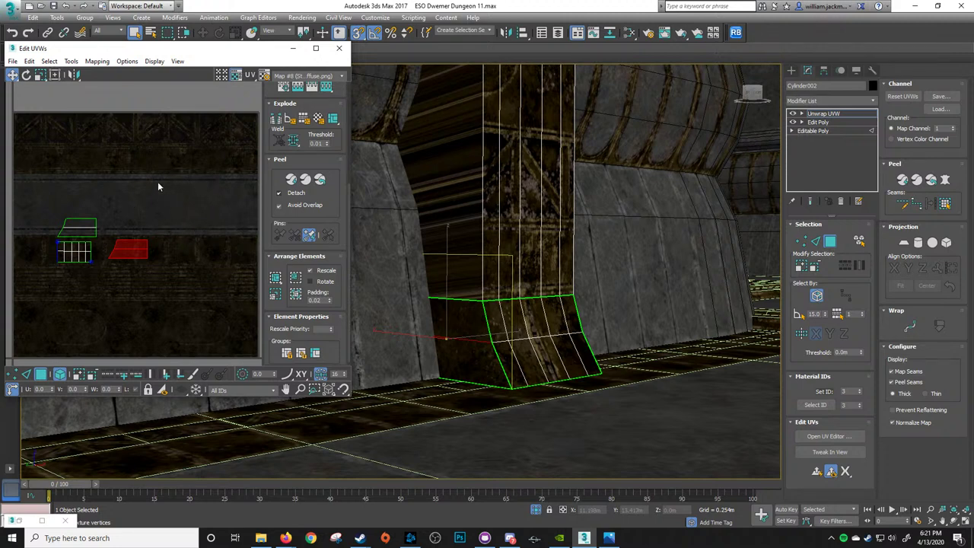
Compare the Stone Trim Sheet 3 and Stone Trim Sheet 1 diffuse maps behind the UVs, then return to Stone Trim Sheet 2
left_click(317, 75)
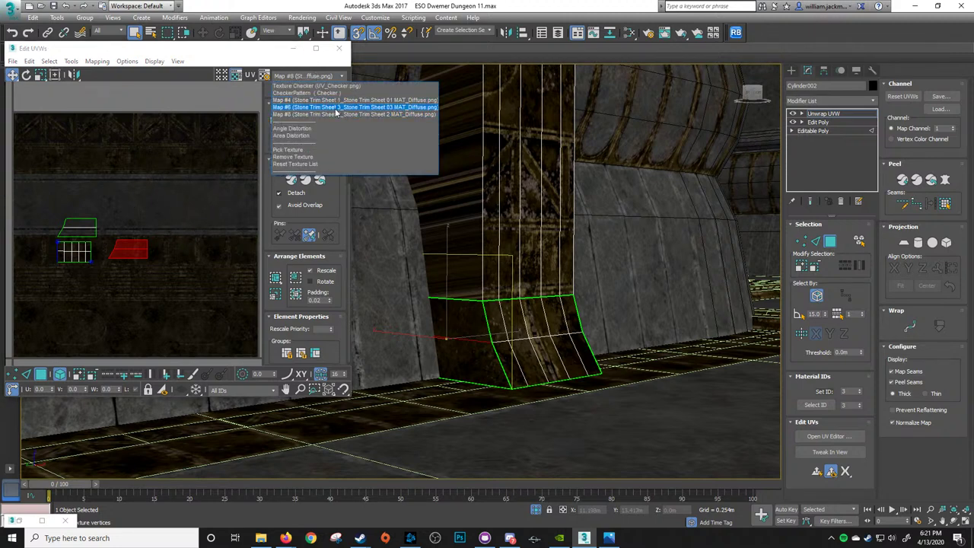
left_click(332, 104)
left_click(316, 77)
left_click(340, 100)
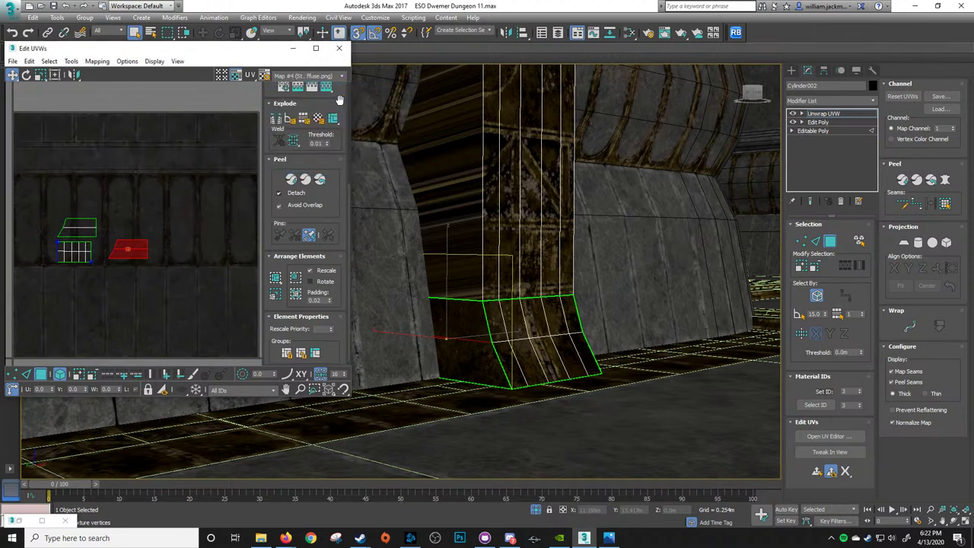
scroll(204, 127, "down", 2)
scroll(174, 154, "up", 2)
left_click(336, 77)
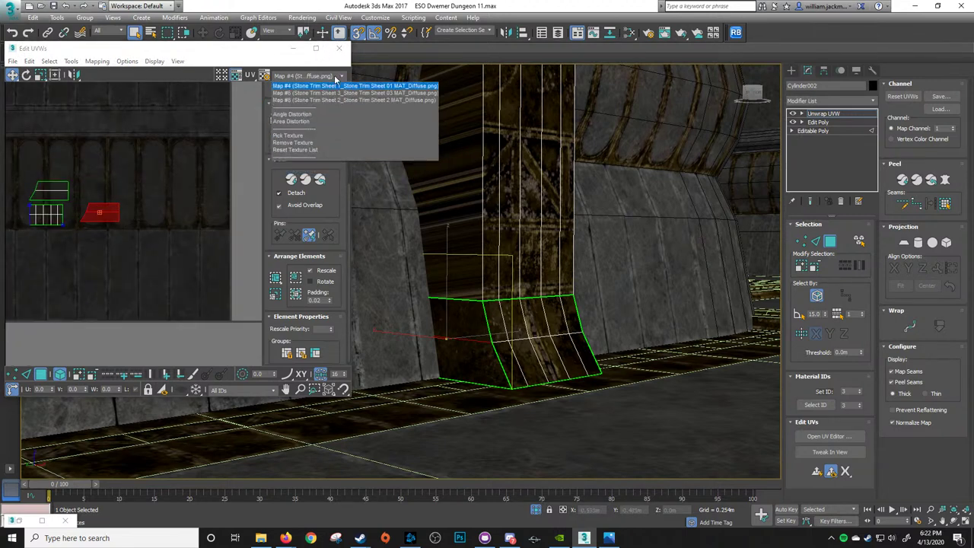
left_click(344, 115)
scroll(183, 199, "down", 2)
scroll(76, 200, "up", 2)
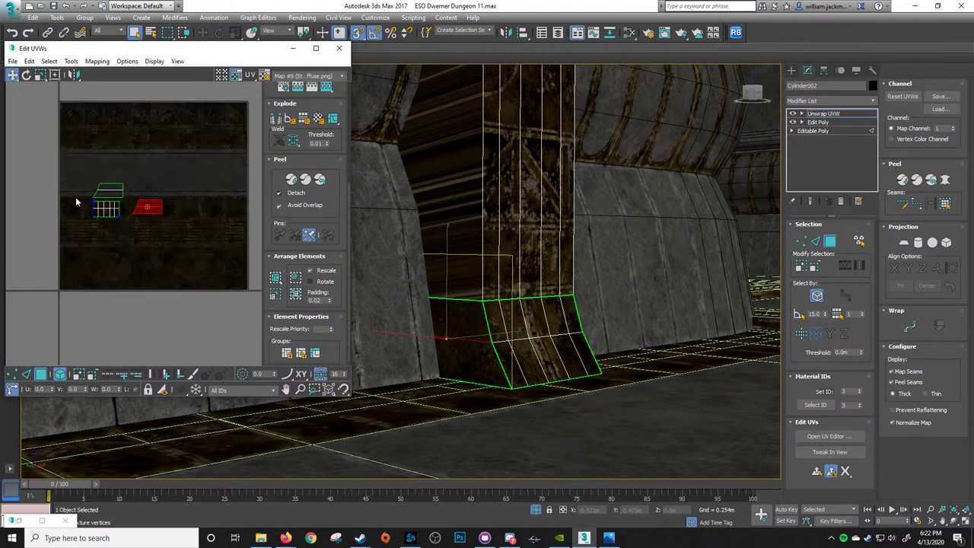
scroll(117, 185, "down", 1)
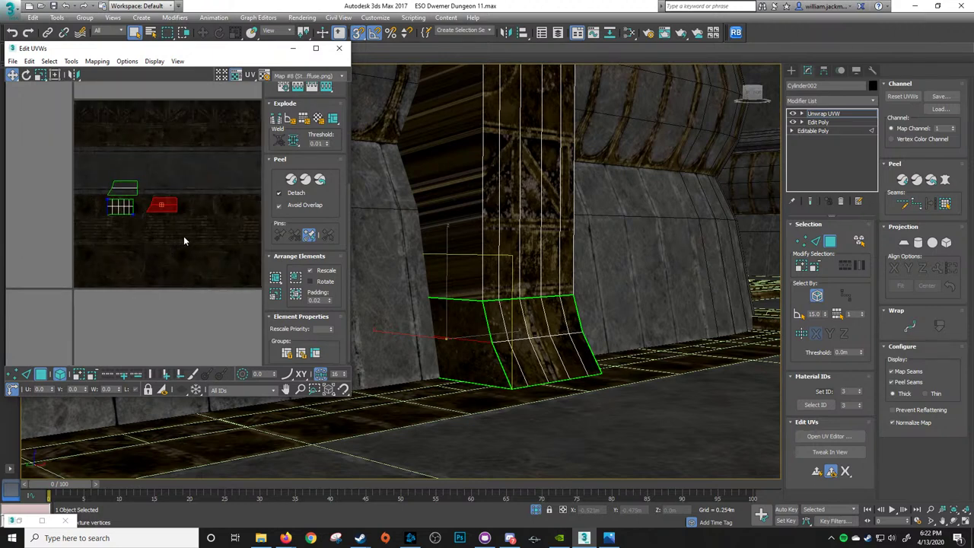
Snap the right side shell's lower corner to the bottom corner of the gridded front shell, working with UV vertices
scroll(182, 239, "up", 3)
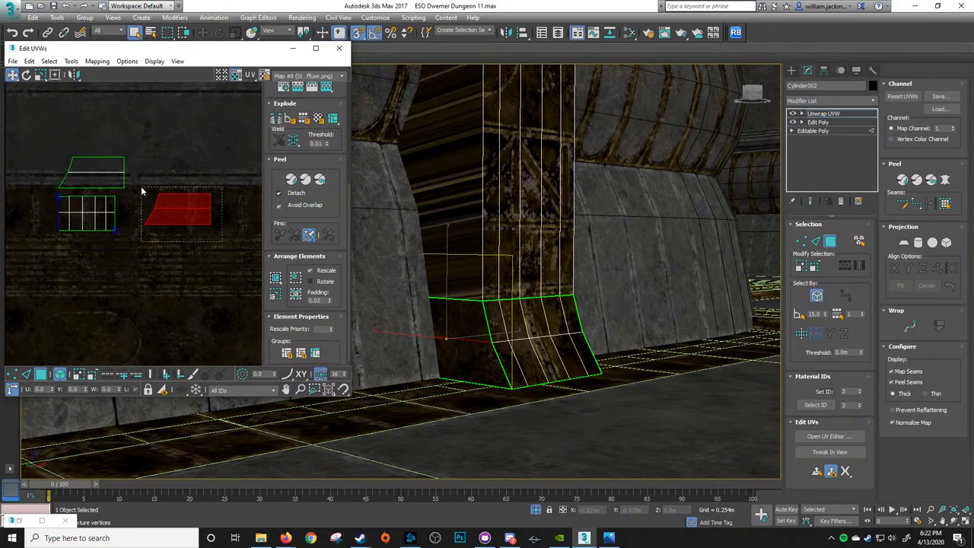
left_click_drag(141, 188, 139, 187)
scroll(146, 203, "up", 2)
middle_click_drag(153, 231, 166, 256)
key("1")
key("s")
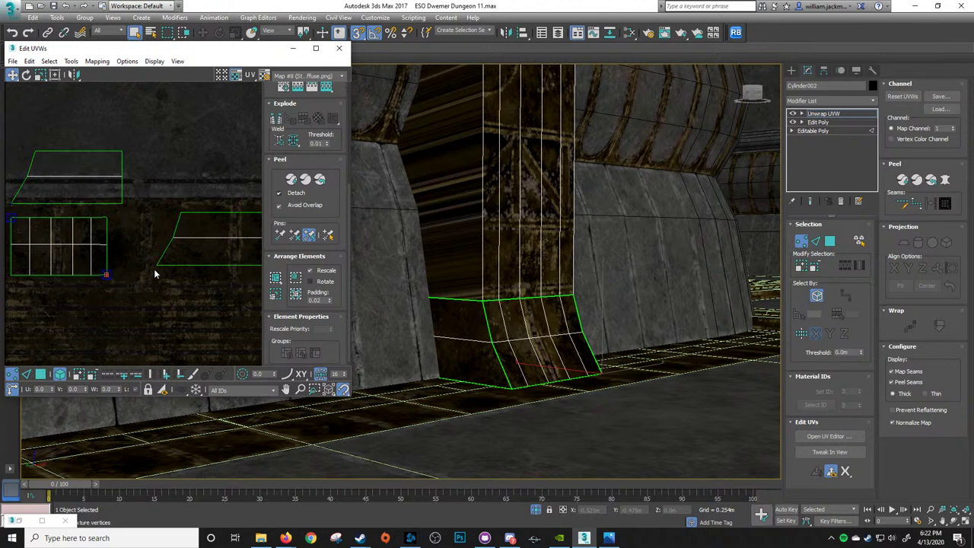
scroll(160, 268, "down", 2)
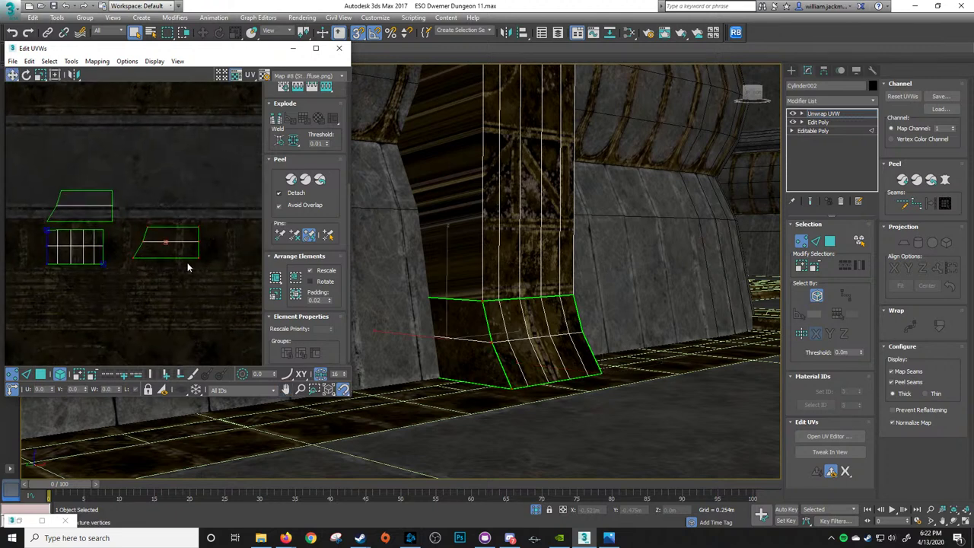
left_click_drag(133, 258, 103, 265)
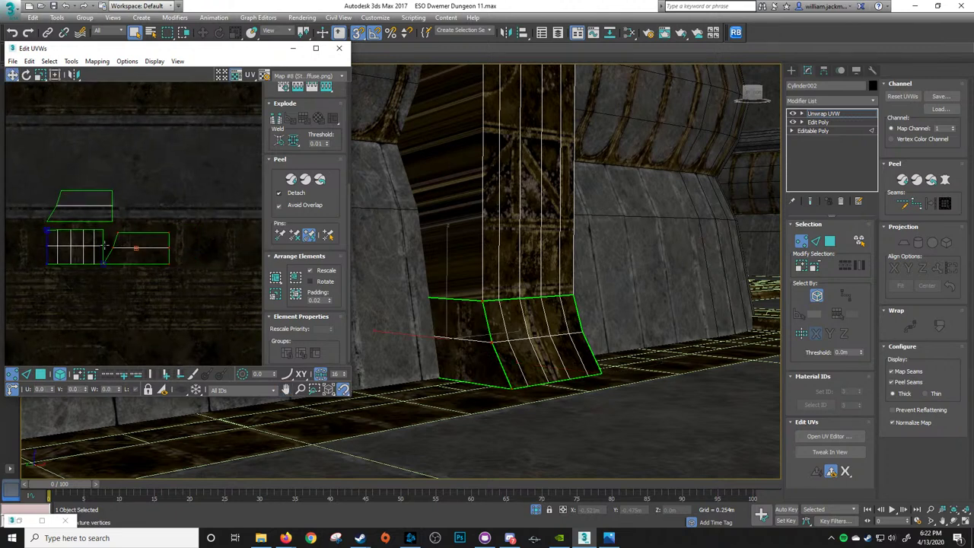
Mirror the upper side shell horizontally and snap it to the opposite bottom corner of the front shell
left_click_drag(106, 216, 131, 226)
middle_click_drag(130, 189, 212, 180)
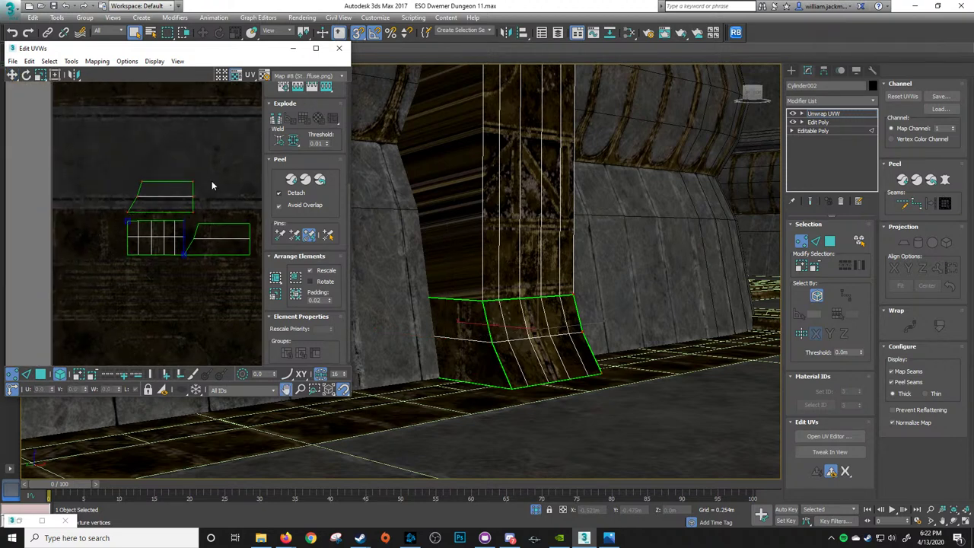
right_click(188, 177)
left_click(201, 219)
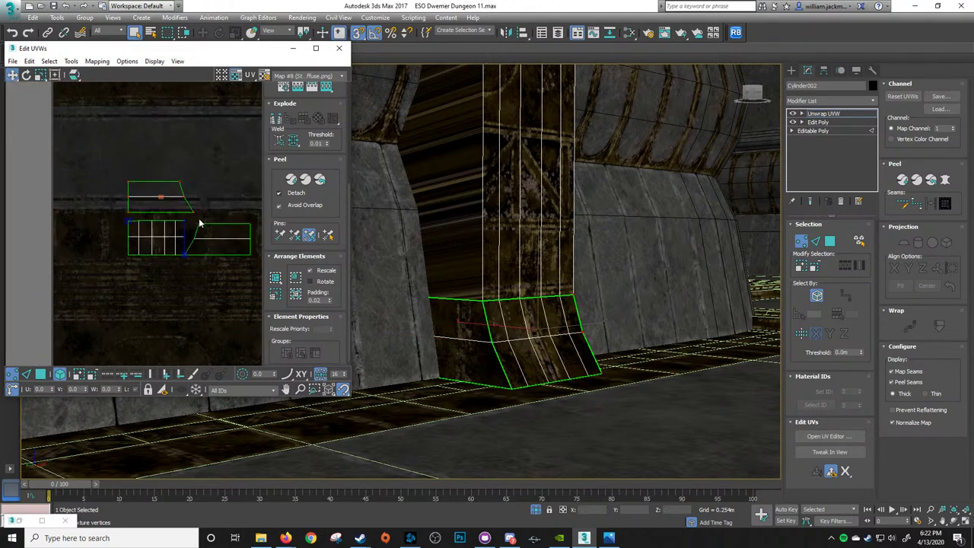
left_click_drag(193, 212, 123, 256)
scroll(116, 226, "down", 2)
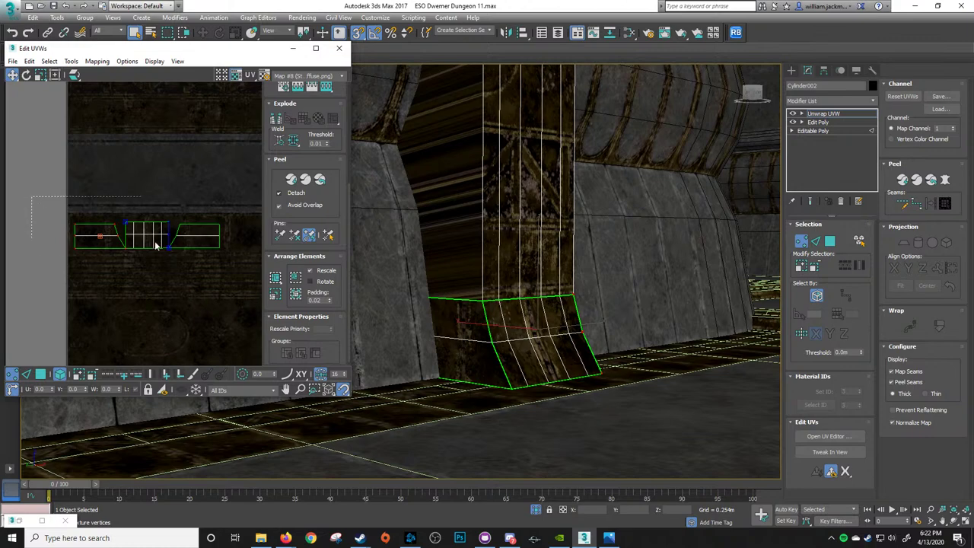
scroll(156, 224, "up", 4)
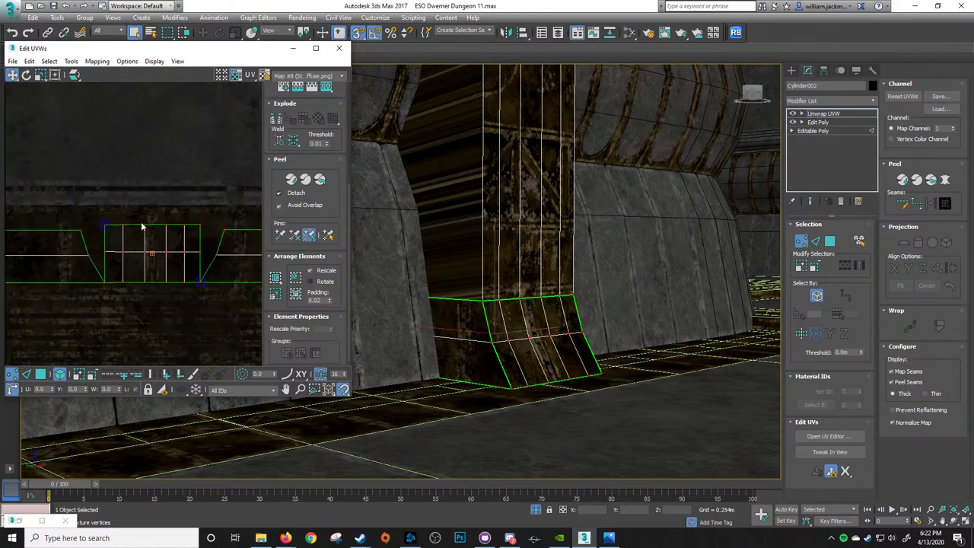
scroll(142, 226, "down", 2)
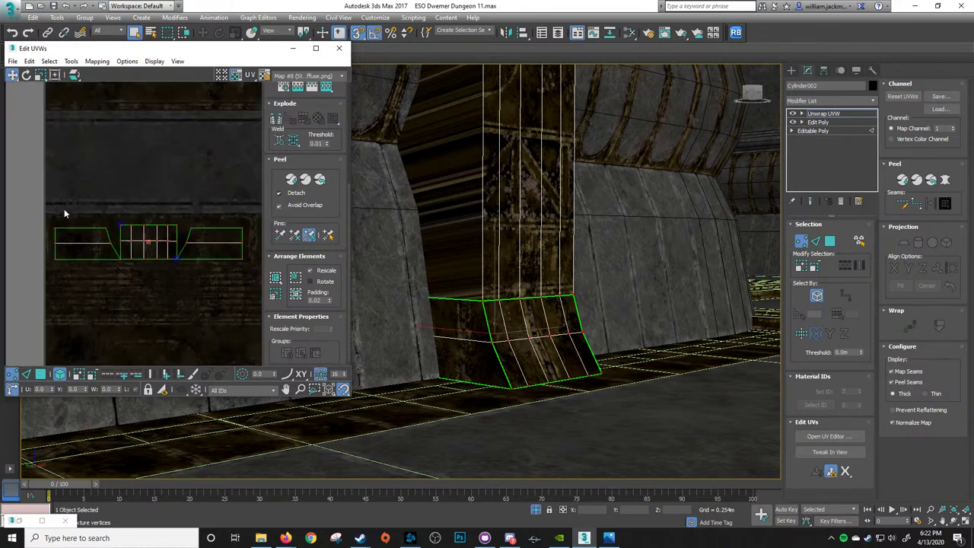
scroll(294, 141, "up", 3)
left_click(288, 118)
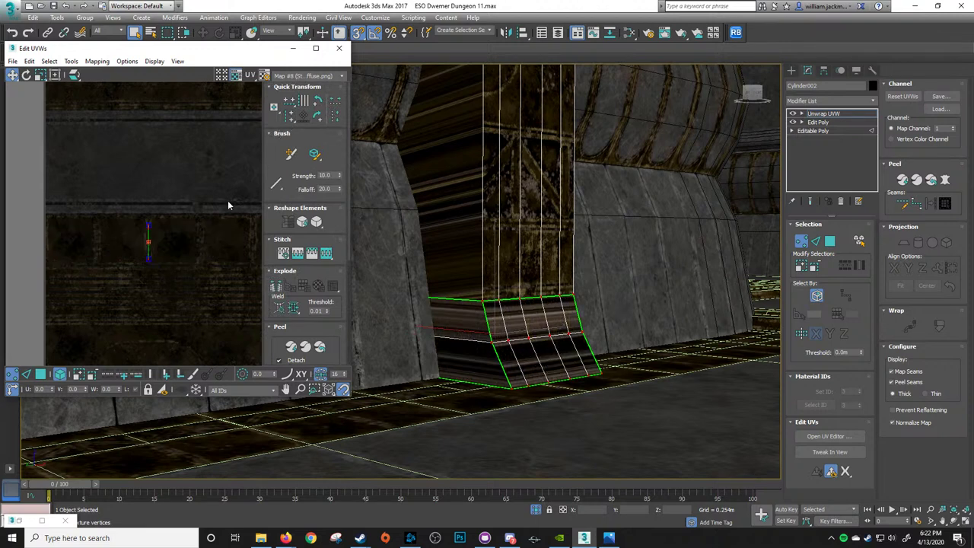
key("ctrl+z")
left_click(289, 102)
key("ctrl+z")
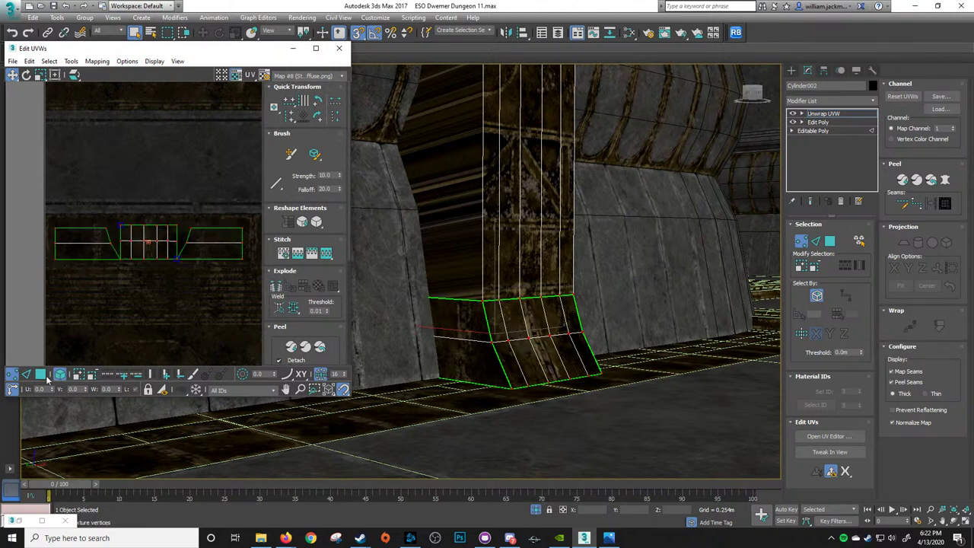
Turn off whole-element selection and align the top vertices of all three base shells to one horizontal line
left_click(60, 374)
left_click_drag(24, 179, 253, 235)
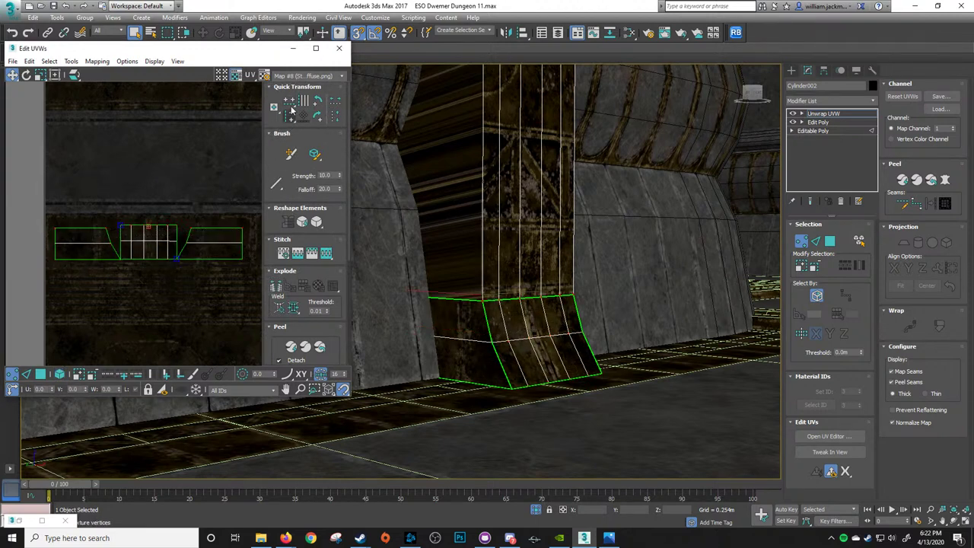
left_click(291, 121)
key("ctrl+z")
left_click(289, 102)
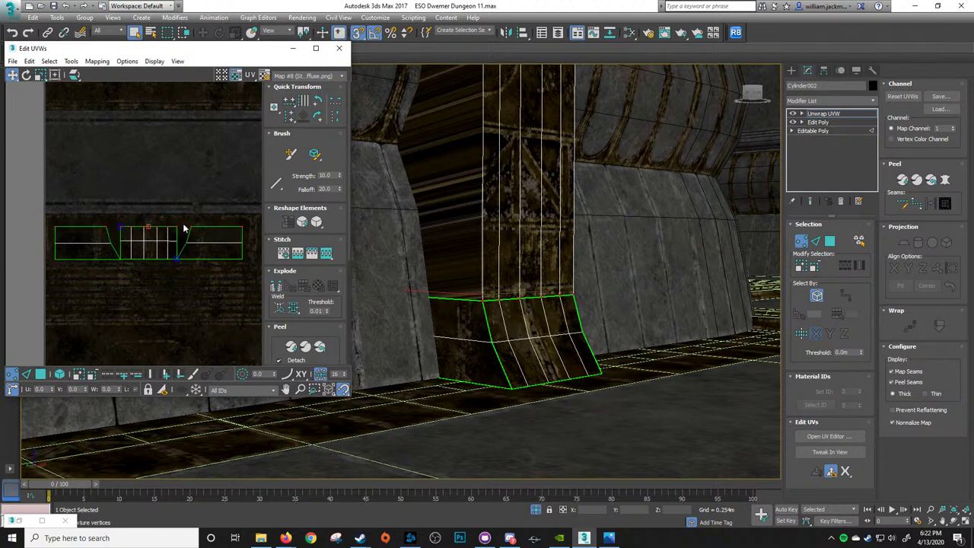
Align the bottom row and the middle row of vertices across the three base shells horizontally, each on its own line
middle_click_drag(195, 218, 192, 201)
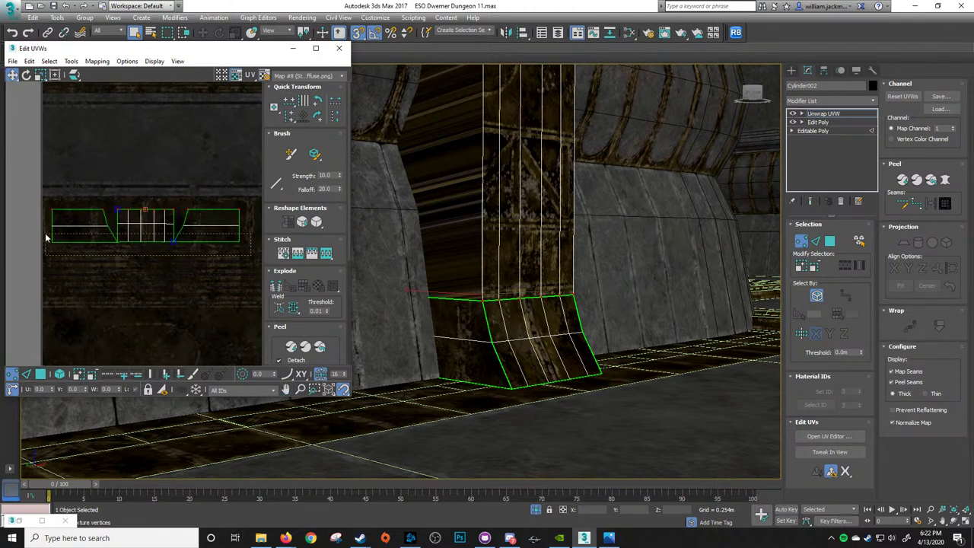
left_click_drag(46, 235, 45, 235)
left_click(291, 119)
key("ctrl+z")
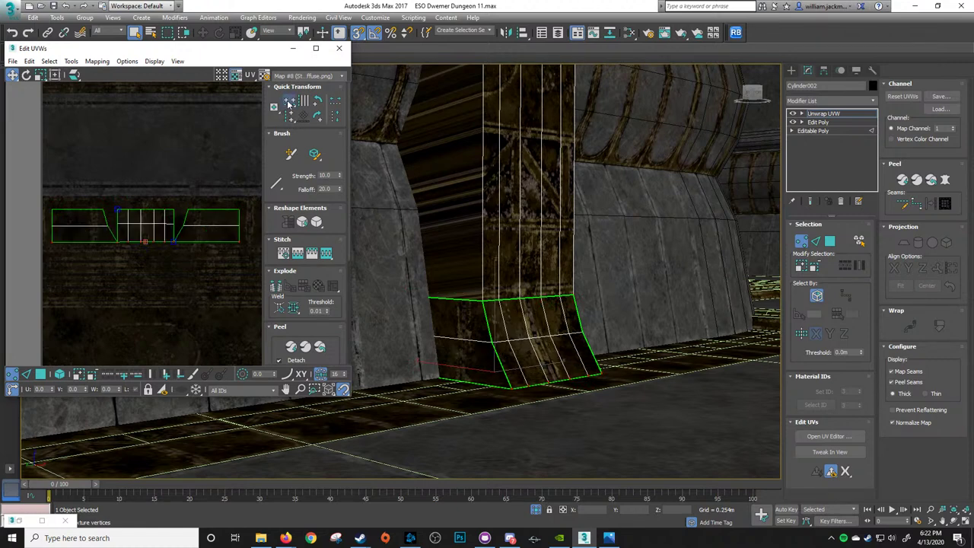
left_click_drag(83, 232, 38, 230)
left_click(291, 105)
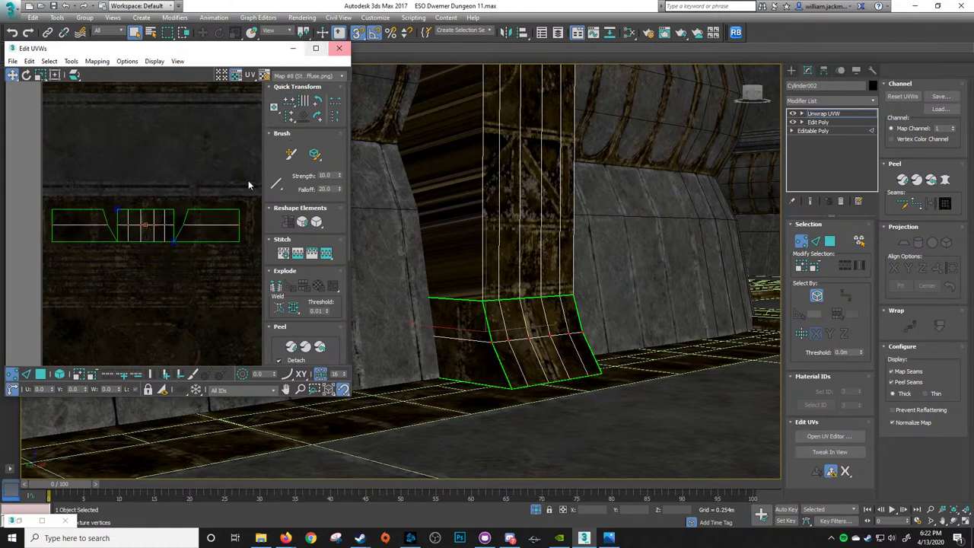
Move the three base shells together down onto the horizontally striped band of Stone Trim Sheet 2
scroll(122, 206, "down", 2)
middle_click_drag(225, 242, 213, 218)
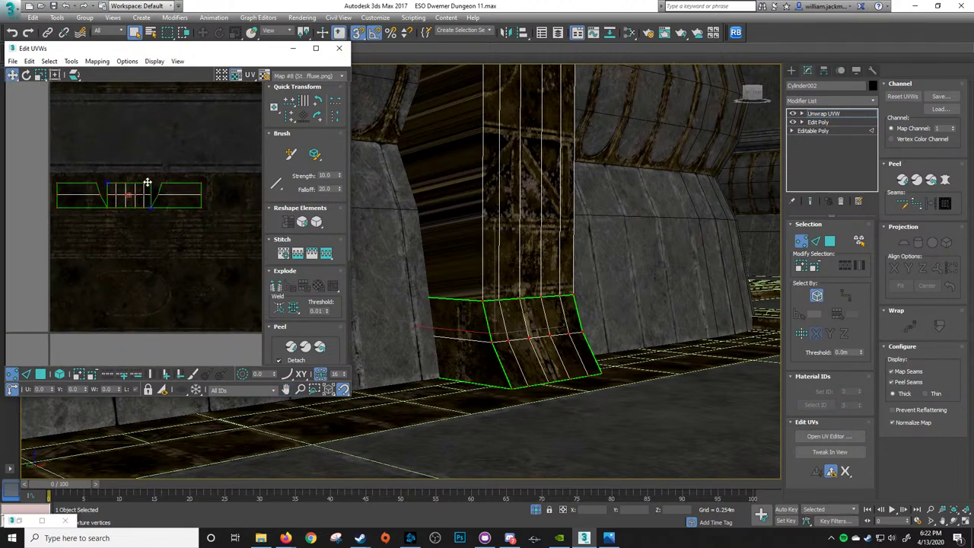
left_click_drag(143, 183, 184, 221)
scroll(180, 221, "up", 3)
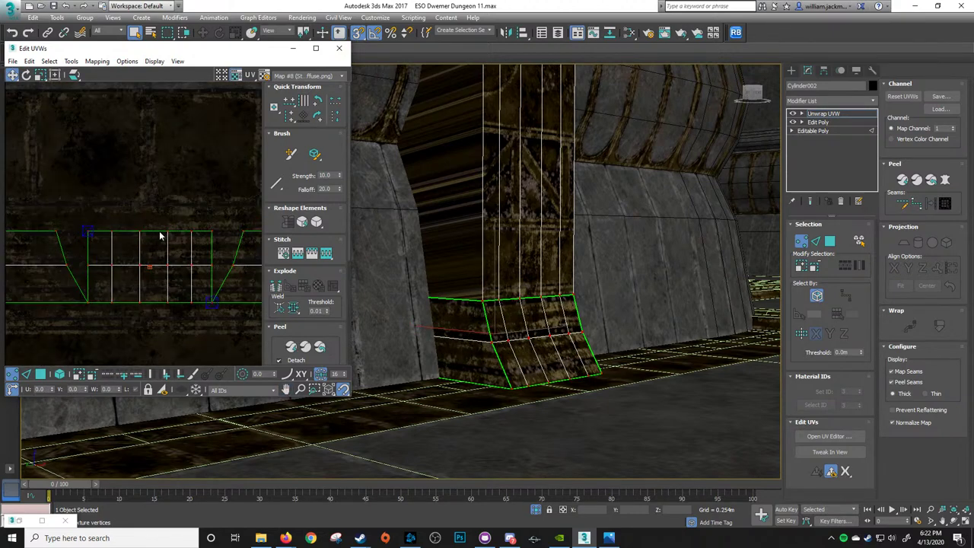
Nudge the base shells slightly further down to fit their bottom edge to the lower stripes of the band
scroll(174, 240, "up", 2)
middle_click_drag(173, 235, 184, 164)
middle_click_drag(128, 274, 115, 220)
scroll(183, 251, "down", 3)
scroll(165, 222, "up", 4)
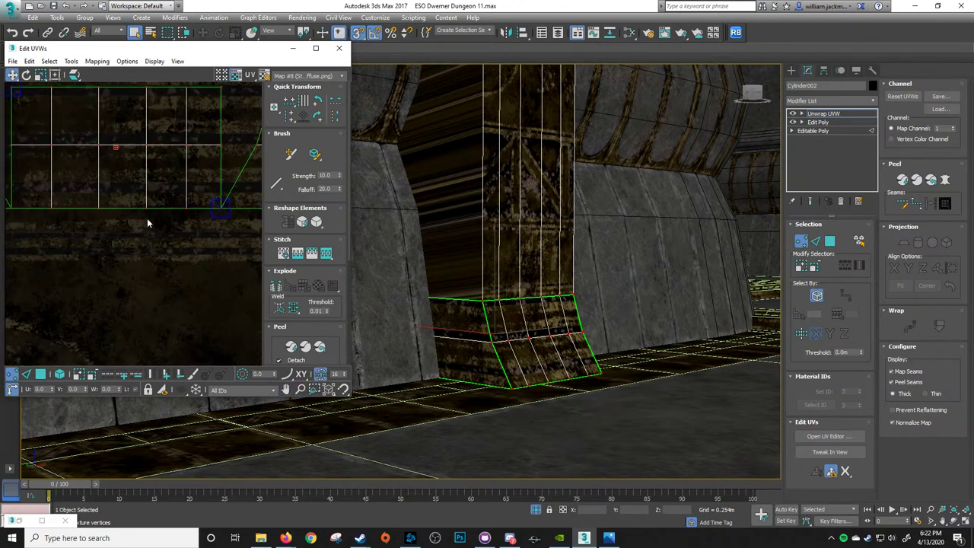
left_click_drag(147, 209, 158, 236)
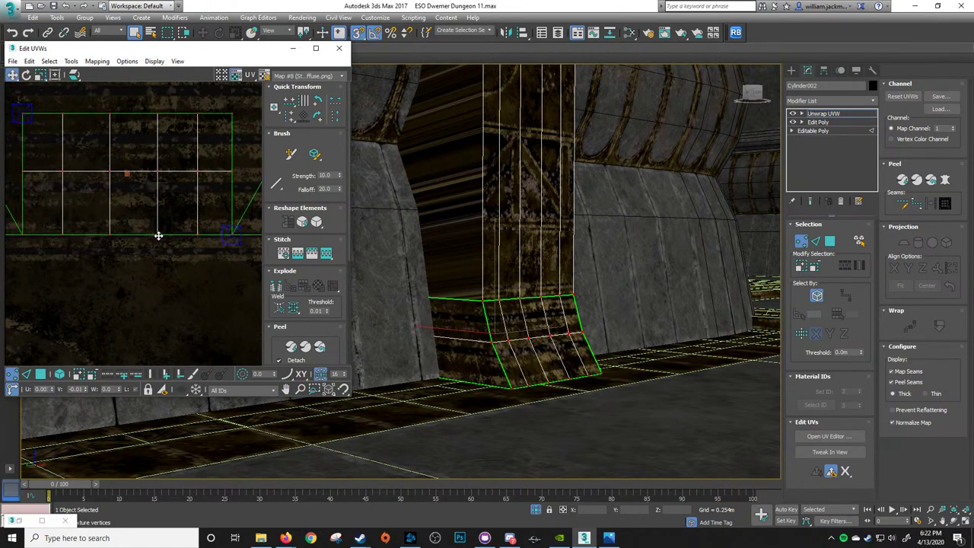
scroll(135, 217, "down", 3)
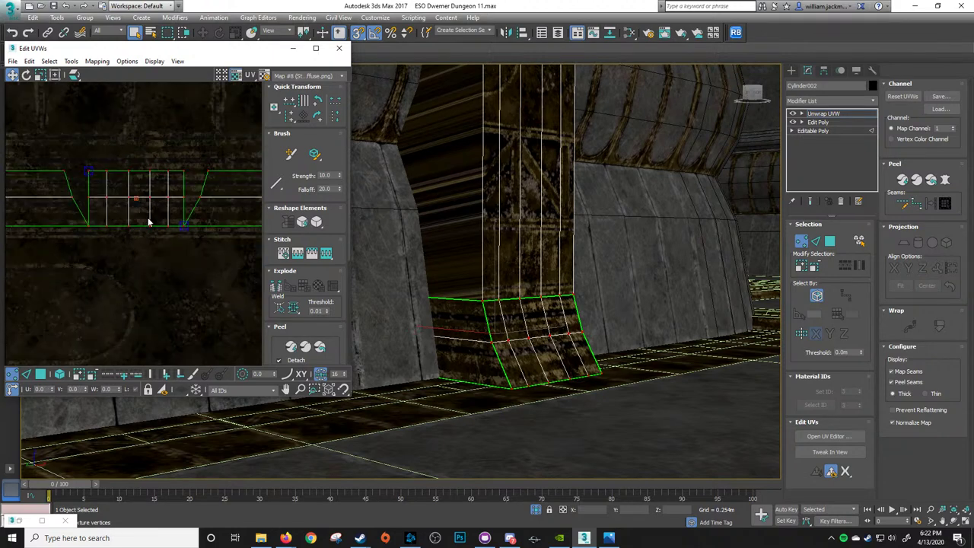
Display the CheckerPattern and then the UV_Checker.png texture to compare the base's texture scale with the post above
left_click(308, 76)
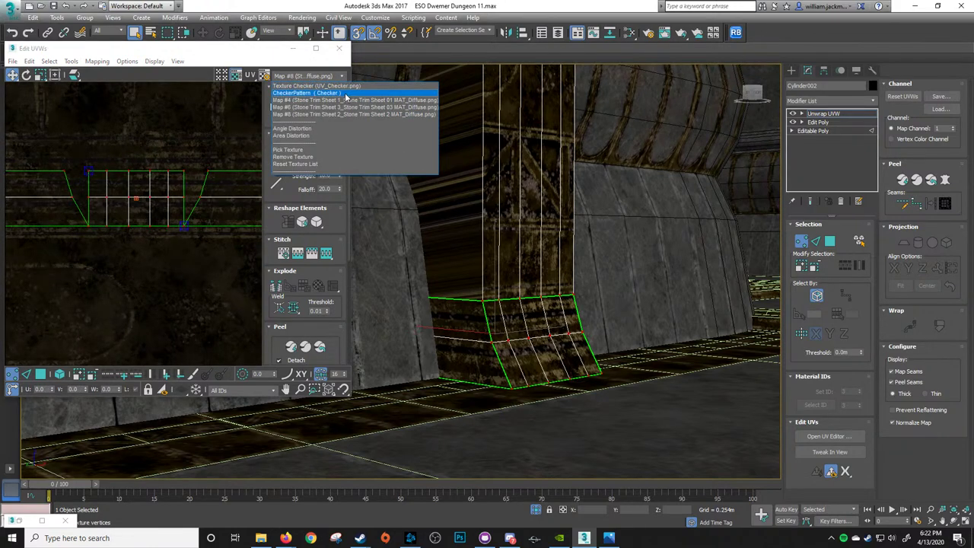
left_click(345, 93)
left_click(331, 76)
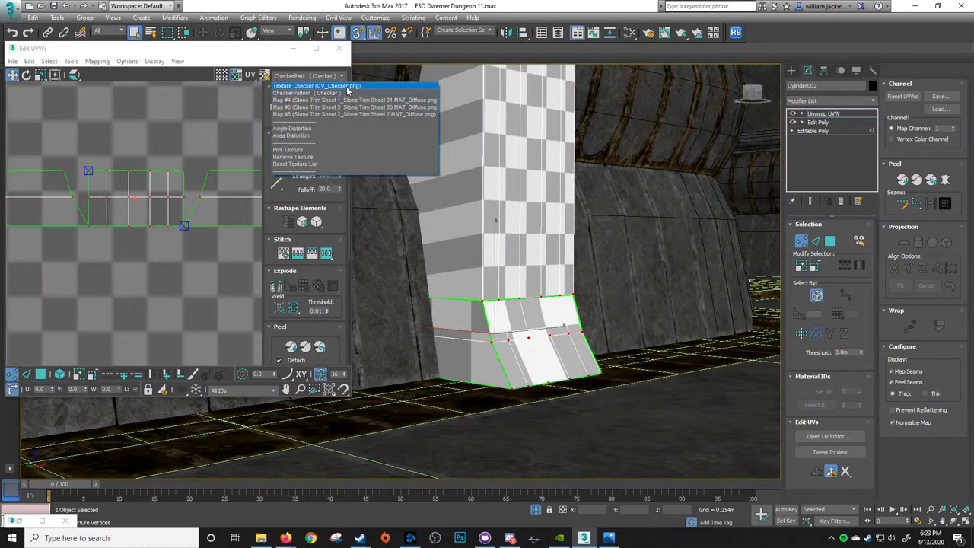
left_click(342, 93)
left_click(320, 86)
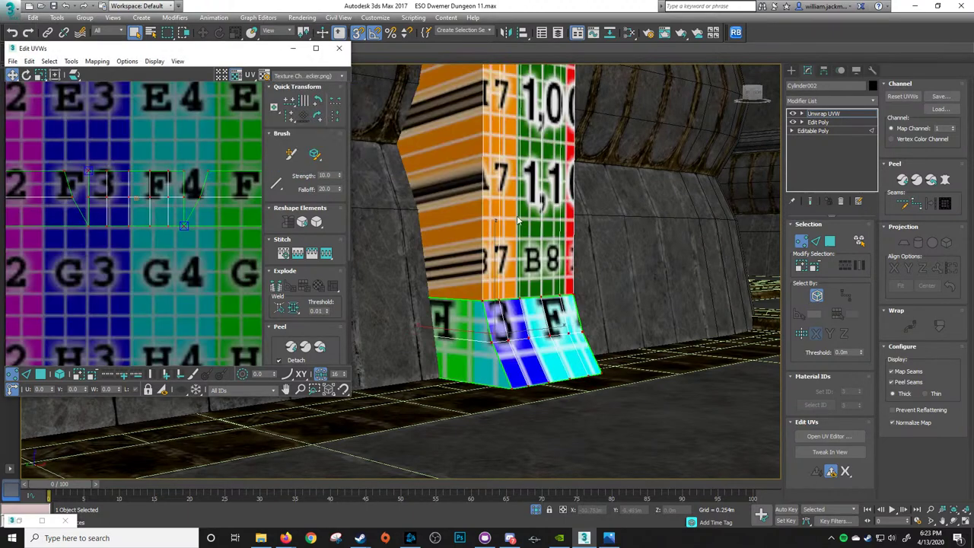
scroll(190, 227, "down", 6)
scroll(147, 219, "up", 3)
mouse_move(191, 223)
middle_mouse_down()
mouse_move(147, 220)
mouse_move(177, 211)
middle_mouse_up()
scroll(172, 228, "up", 2)
scroll(171, 227, "down", 1)
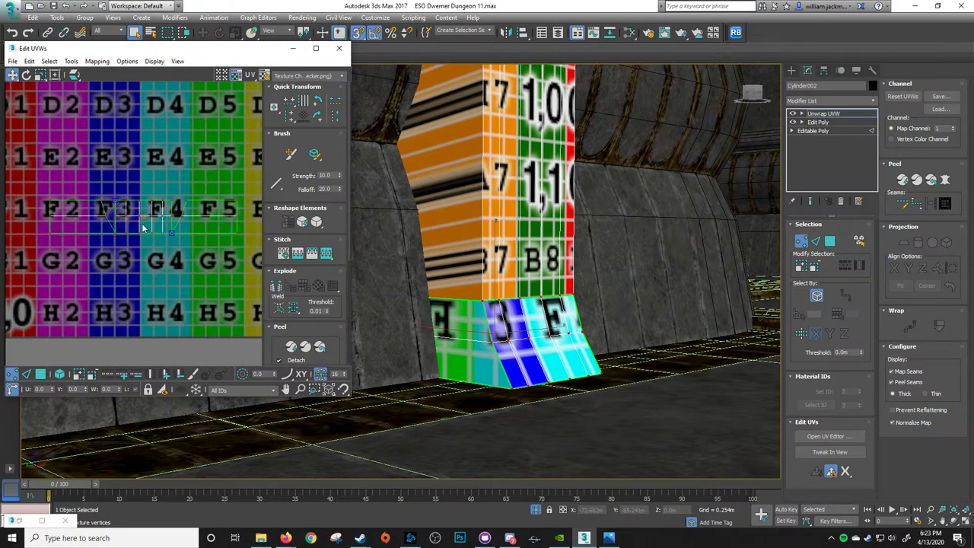
middle_click_drag(171, 246, 179, 261)
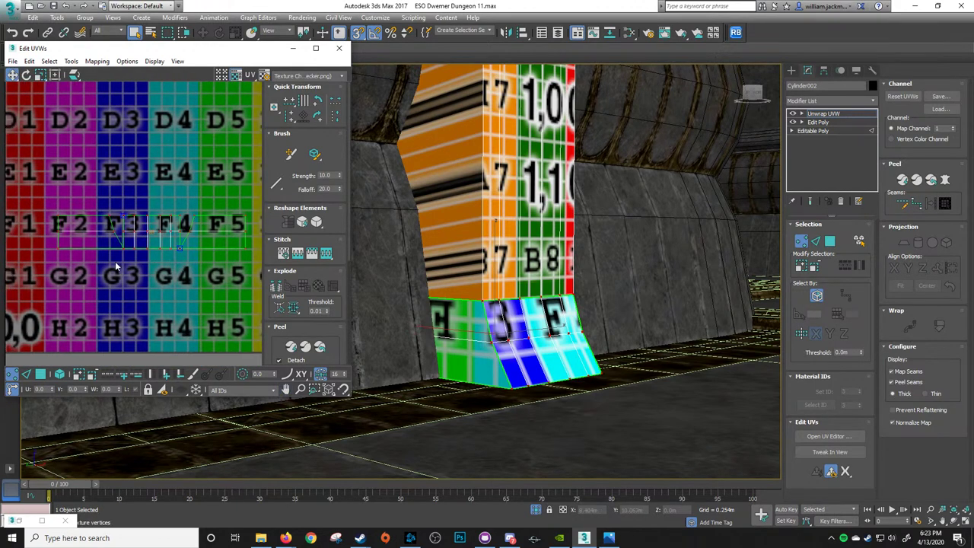
Scale the three base shells up uniformly to about 118% and display the Stone Trim Sheet 2 diffuse map again
key("r")
left_click_drag(148, 248, 159, 243)
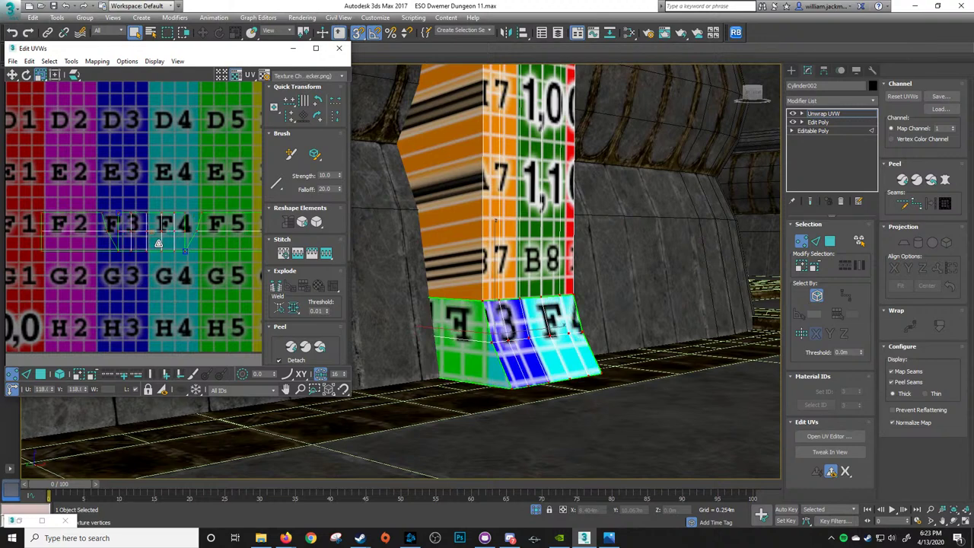
left_click(312, 76)
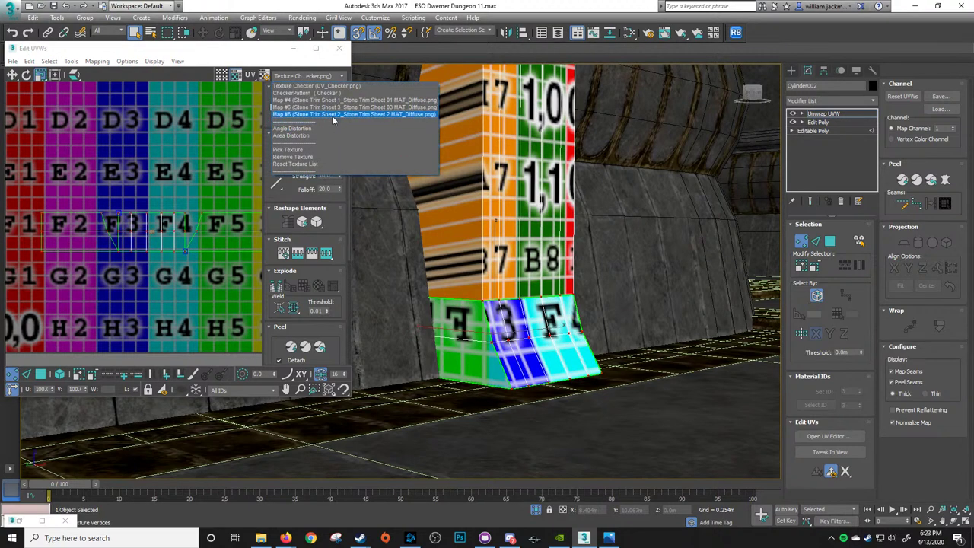
left_click(335, 114)
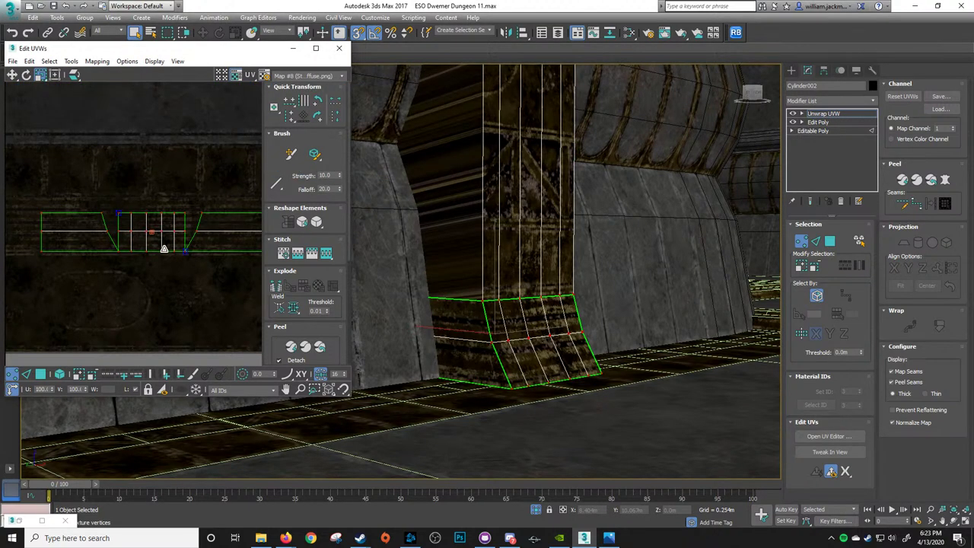
Examine how the trim stripes fall across the flared base and its edge with the post
left_click_drag(162, 245, 220, 235)
scroll(171, 237, "up", 6)
scroll(625, 328, "up", 5)
middle_click_drag(625, 327, 596, 313)
scroll(596, 312, "down", 6)
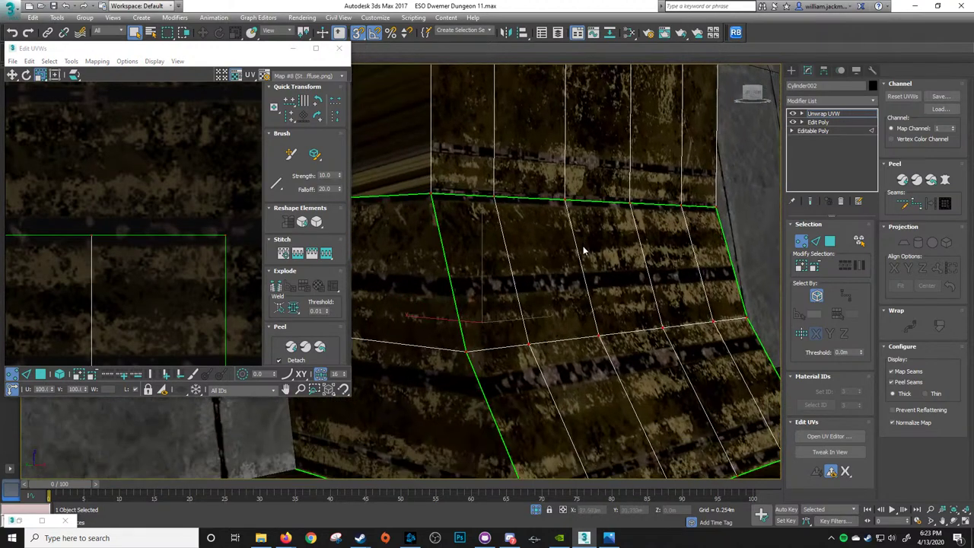
Scale the three base shells up uniformly to about 160%
scroll(482, 247, "down", 3)
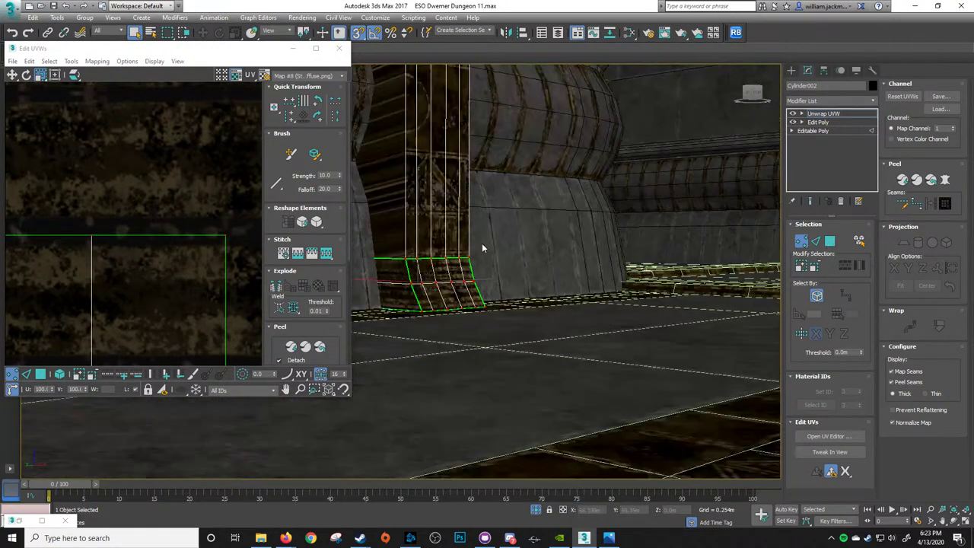
scroll(150, 276, "down", 10)
middle_click_drag(488, 272, 613, 274)
scroll(628, 268, "up", 5)
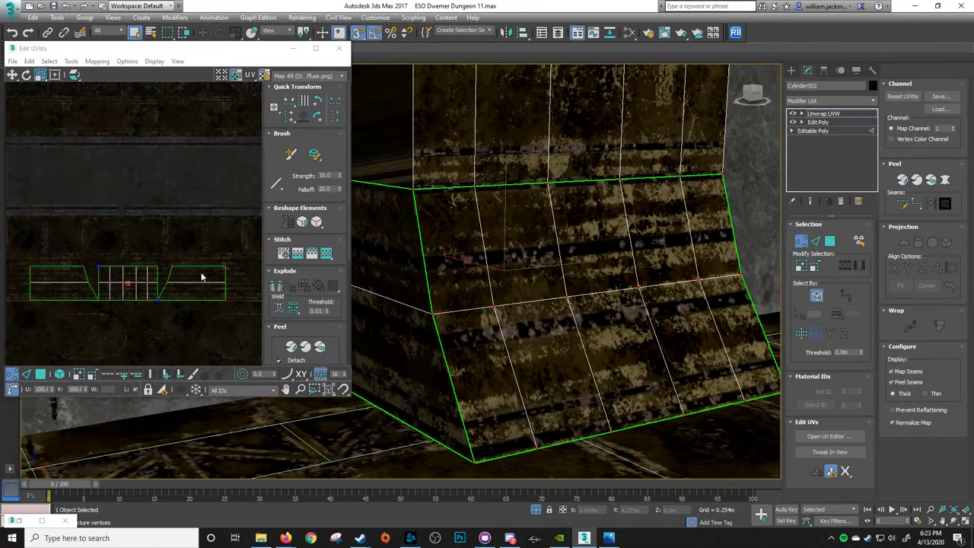
scroll(202, 277, "up", 6)
left_click_drag(80, 305, 214, 191)
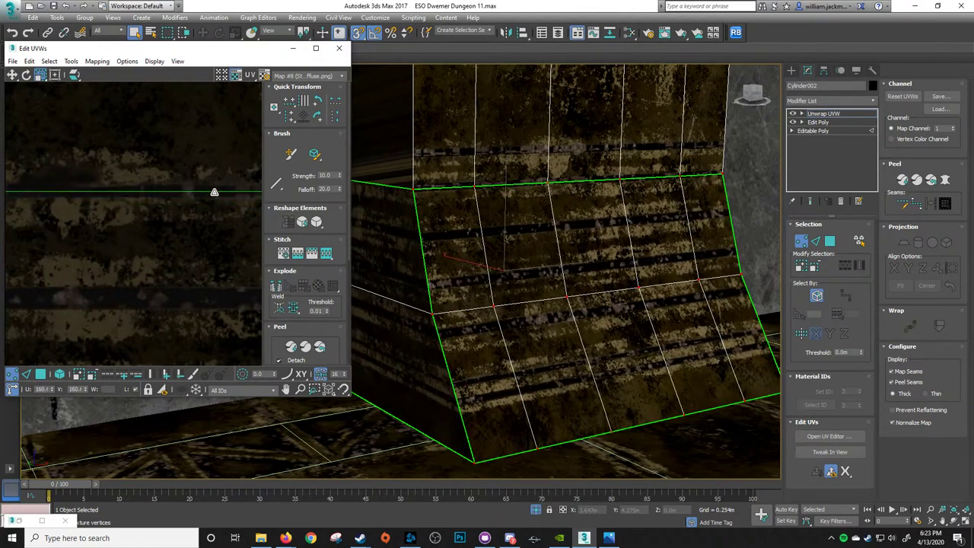
Examine how the denser trim stripes run across the flared base from the front and the corner
scroll(704, 278, "down", 8)
middle_click_drag(512, 267, 464, 293, "alt")
scroll(664, 279, "up", 4)
middle_click_drag(691, 300, 426, 298)
middle_click_drag(585, 293, 365, 286)
scroll(569, 286, "down", 4)
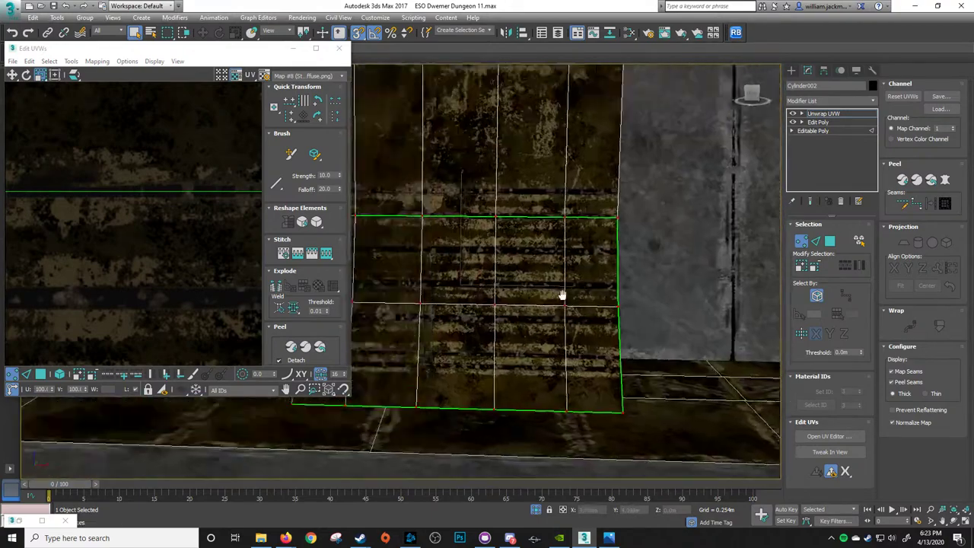
middle_click_drag(561, 295, 627, 304, "alt")
scroll(443, 188, "down", 5)
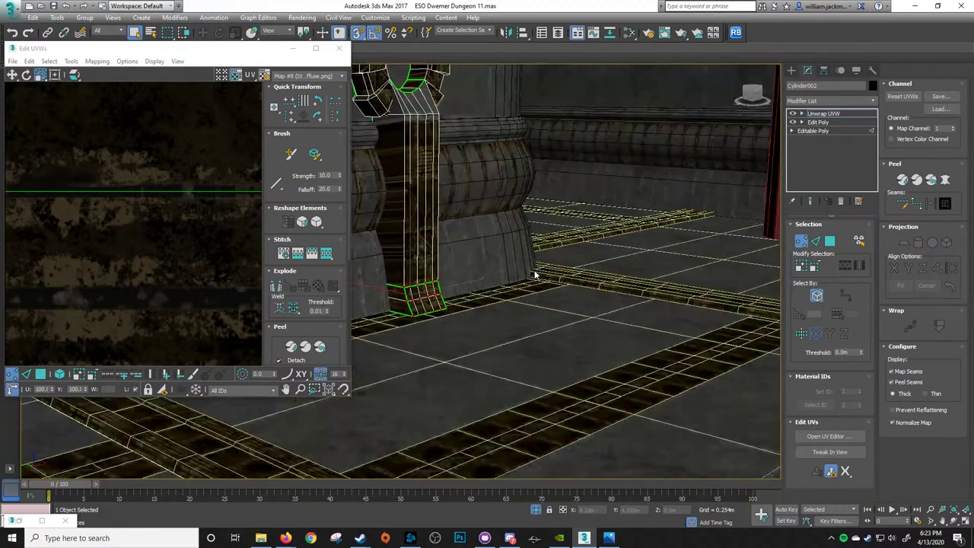
Examine the post's UV strip beside the ring and the texture on the post's front and side faces
scroll(176, 210, "down", 8)
middle_click_drag(157, 173, 187, 216)
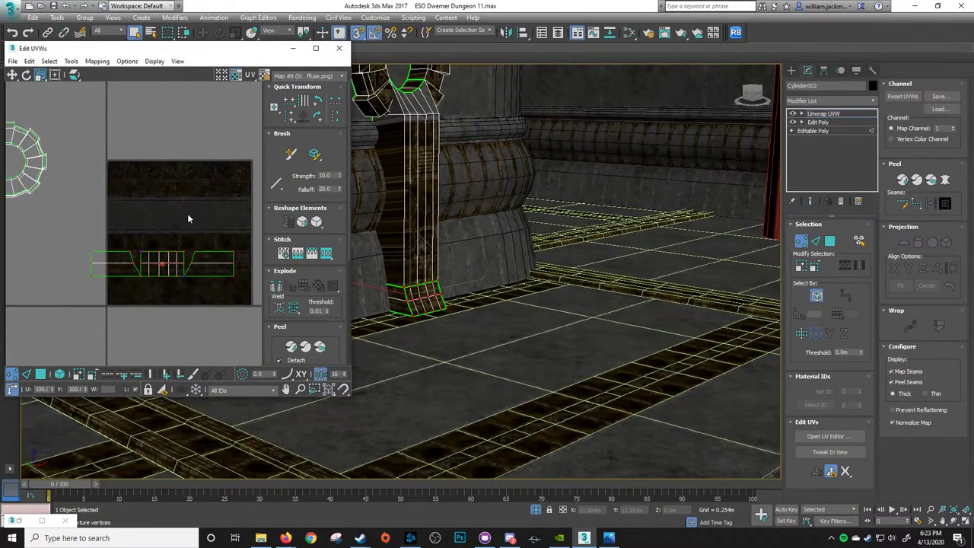
scroll(116, 198, "down", 3)
middle_click_drag(91, 189, 195, 223)
scroll(128, 173, "up", 3)
middle_click_drag(98, 171, 129, 197)
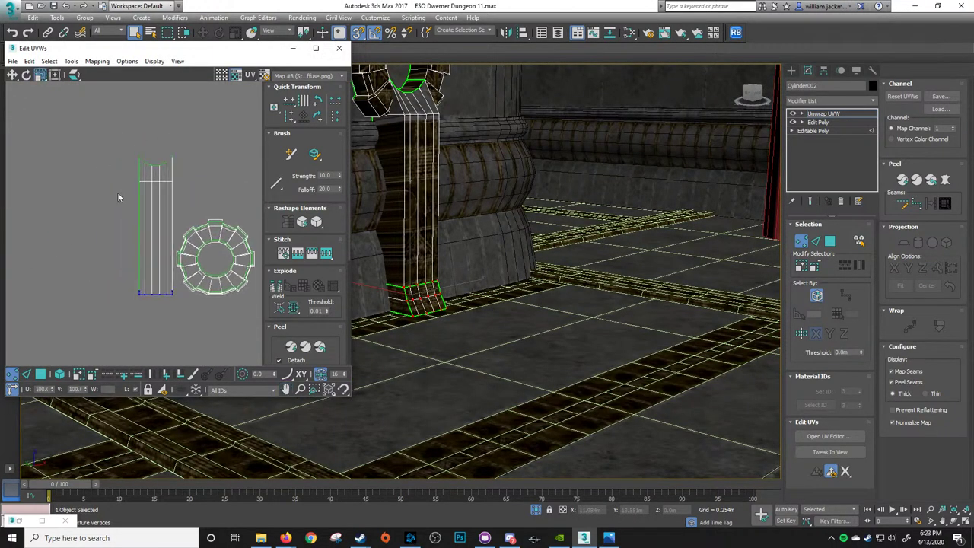
middle_click_drag(495, 172, 496, 205)
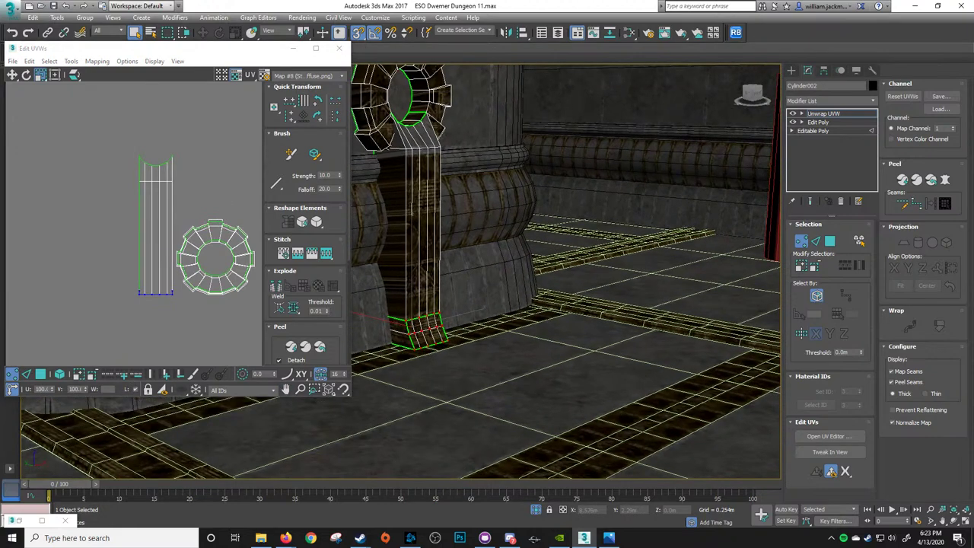
scroll(429, 249, "up", 4)
middle_click_drag(433, 257, 442, 221)
scroll(153, 172, "up", 2)
scroll(154, 172, "up", 2)
middle_click_drag(435, 186, 470, 257)
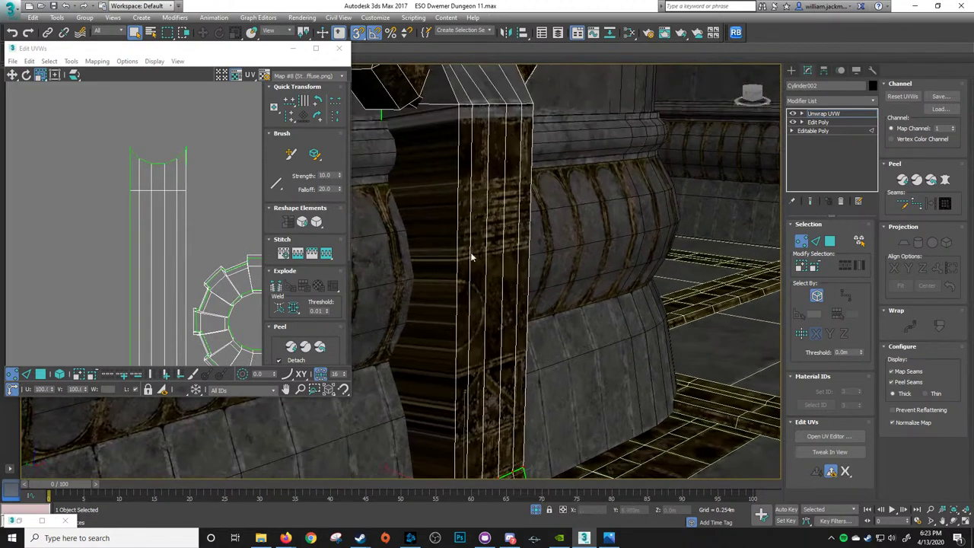
middle_click_drag(483, 143, 495, 189)
Select the side faces on both sides of the post and apply a quick planar map along the X axis
key("3")
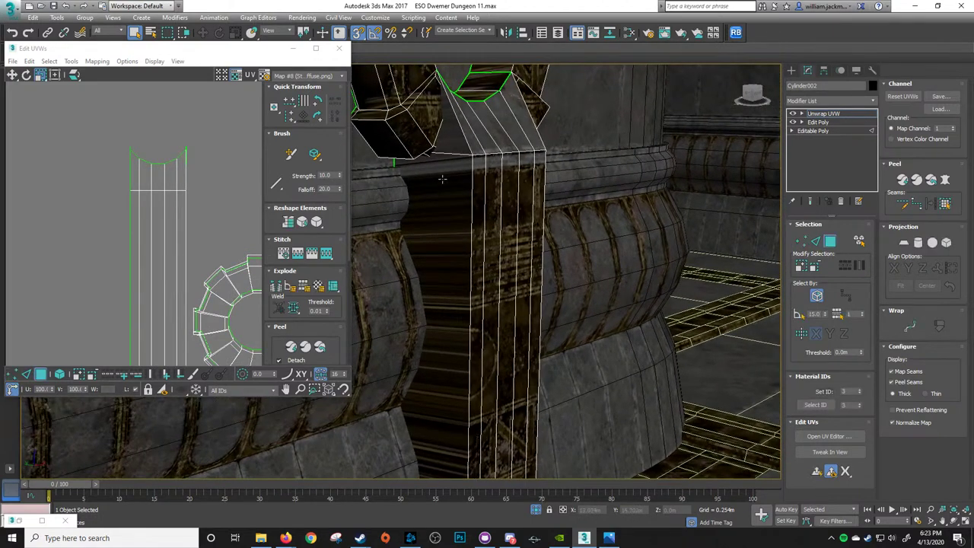
left_click(448, 197)
middle_click_drag(557, 200, 435, 197, "alt")
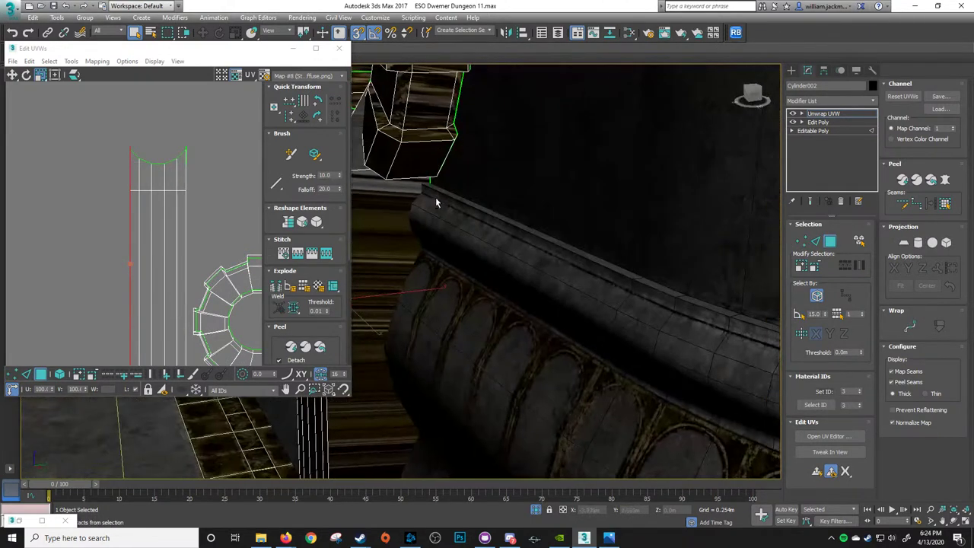
left_click(376, 191, "ctrl")
middle_click_drag(375, 190, 525, 155, "alt")
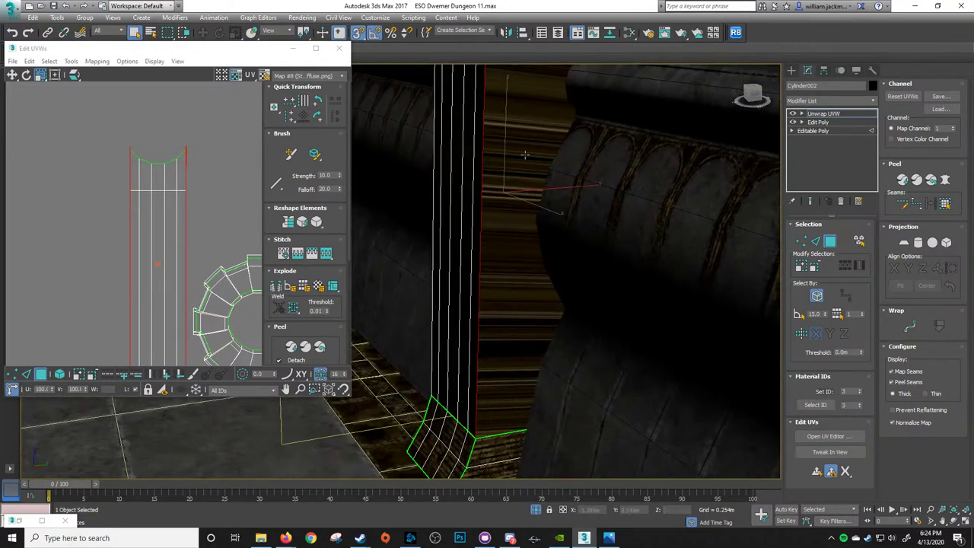
middle_click_drag(549, 254, 568, 246, "alt")
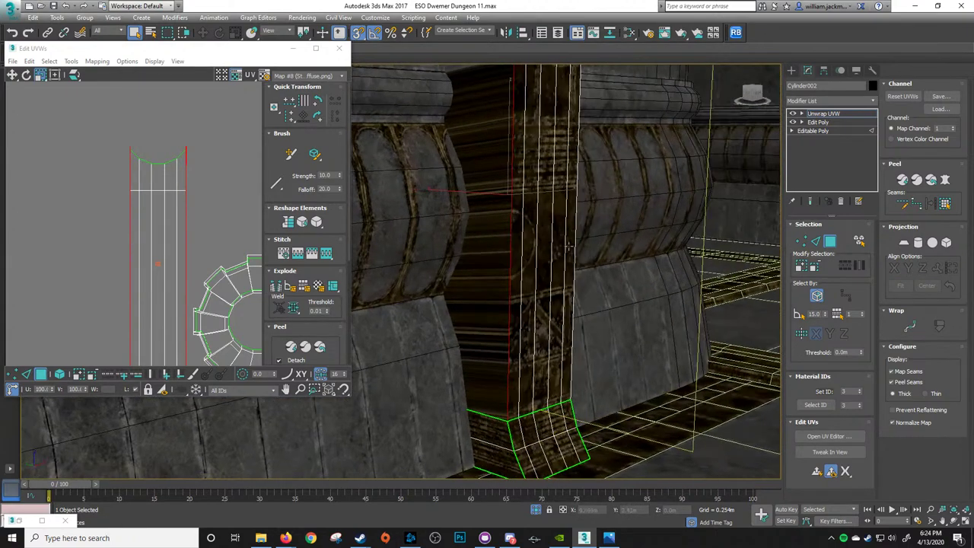
left_click(817, 471)
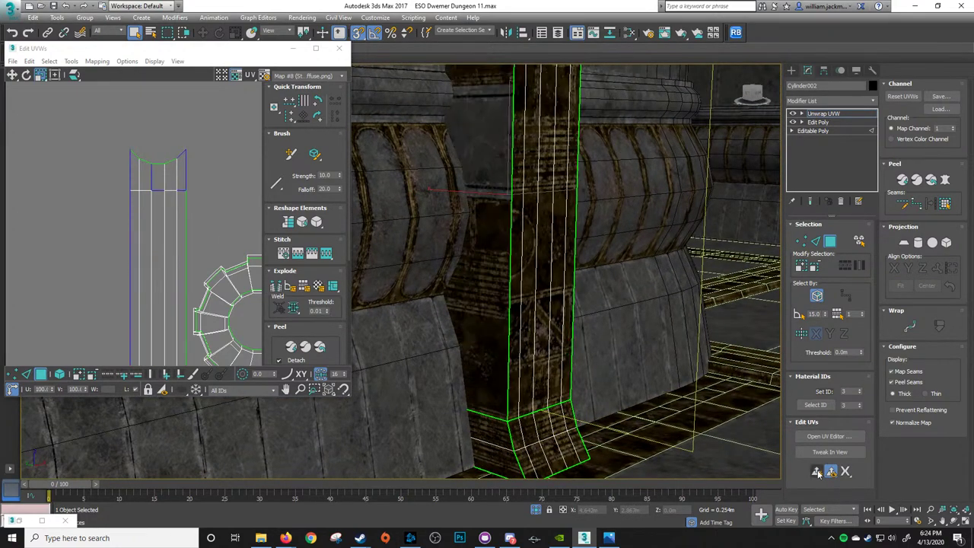
Rotate the projected side shell 90° clockwise so it lies horizontally across the trim sheet
scroll(131, 231, "down", 5)
middle_click_drag(163, 232, 24, 203)
scroll(114, 248, "up", 5)
middle_click_drag(44, 268, 211, 185)
scroll(185, 190, "down", 3)
scroll(208, 203, "up", 3)
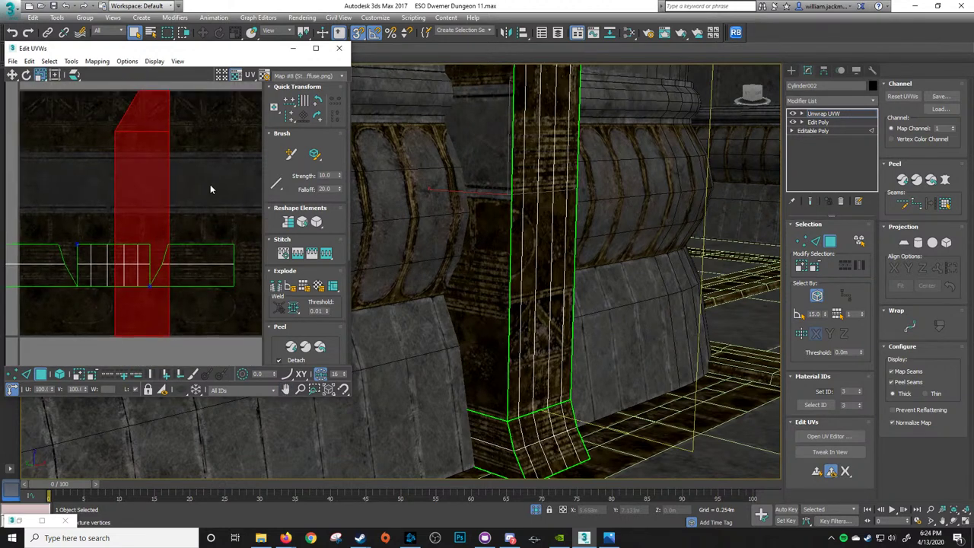
left_click(320, 122)
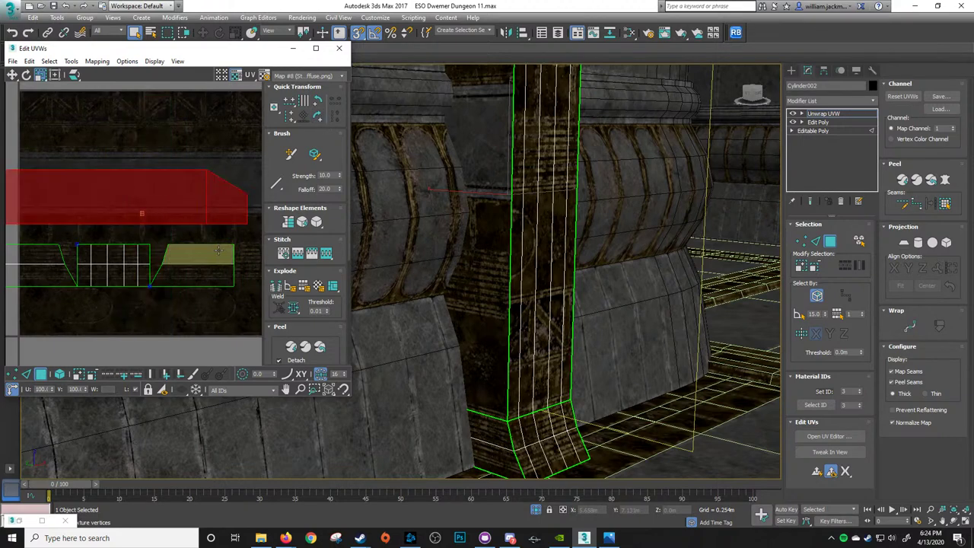
Move the side shell down onto the oval-panel band along the lower edge of the trim sheet
scroll(207, 207, "up", 3)
middle_click_drag(218, 253, 185, 203)
scroll(207, 208, "down", 4)
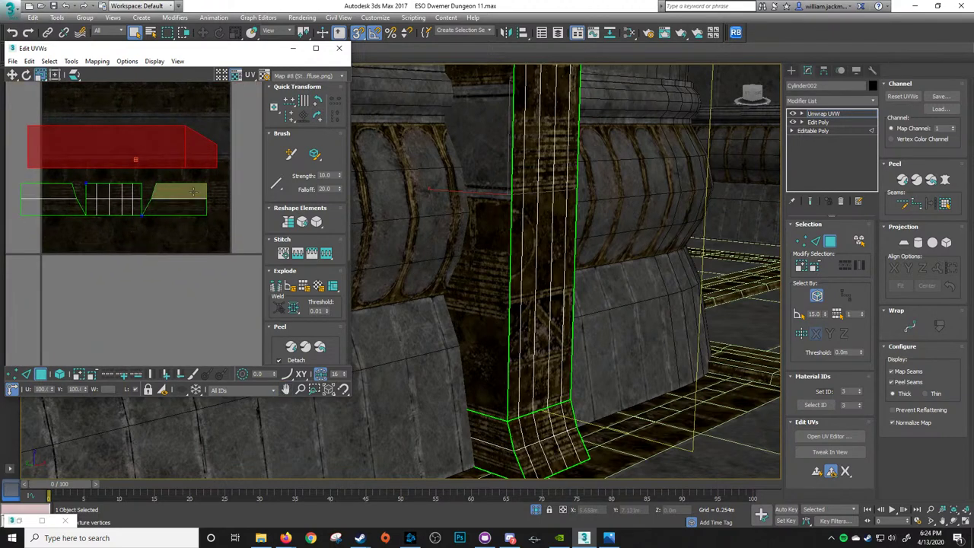
key("w")
left_click_drag(204, 154, 216, 240)
scroll(216, 240, "up", 6)
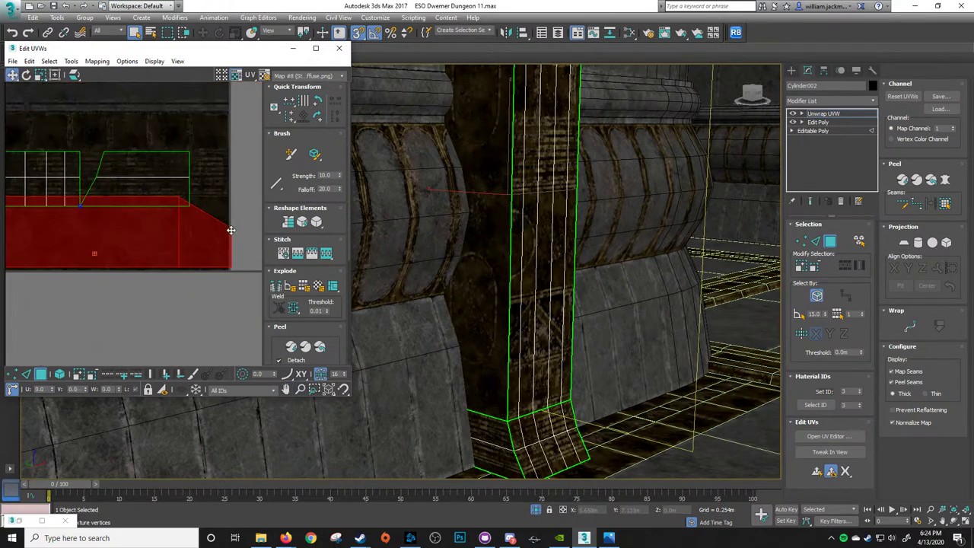
Turn on snapping in vertex mode and snap the side shell's lower-right corner to the texture tile's lower-right corner
scroll(231, 223, "up", 1)
middle_click_drag(231, 223, 181, 209)
scroll(182, 208, "up", 1)
left_click(12, 373)
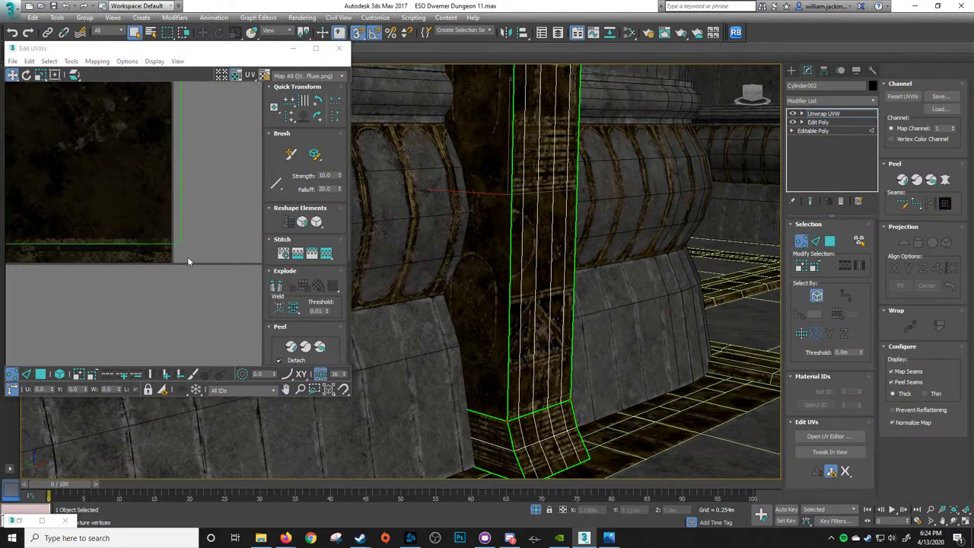
key("s")
left_click_drag(181, 243, 171, 261)
scroll(166, 257, "down", 5)
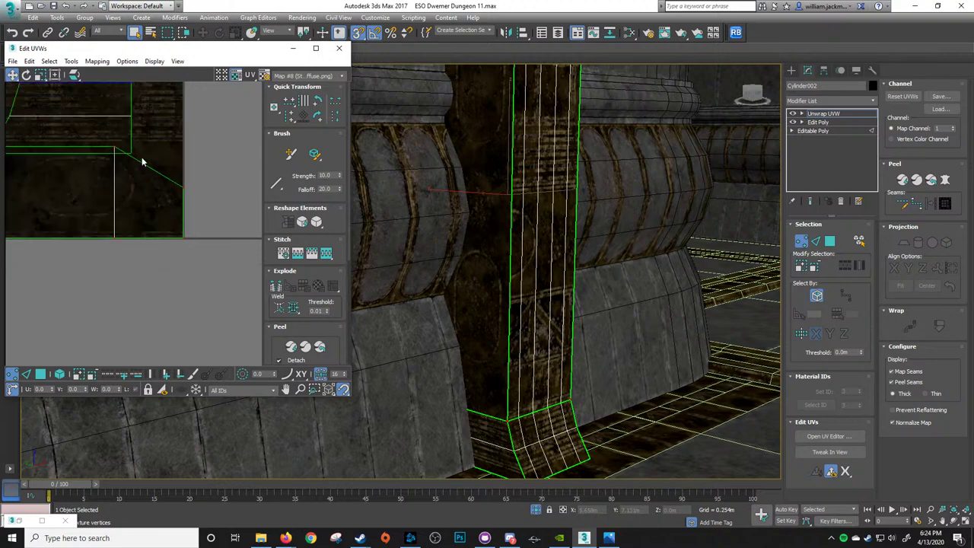
Scale the side shell up slightly in Freeform mode from its lower-right corner, bringing its upper edge to the dark stripe above the oval band
middle_click_drag(143, 160, 184, 220)
scroll(176, 231, "up", 2)
scroll(171, 250, "down", 1)
middle_click_drag(120, 251, 157, 243)
scroll(157, 243, "down", 3)
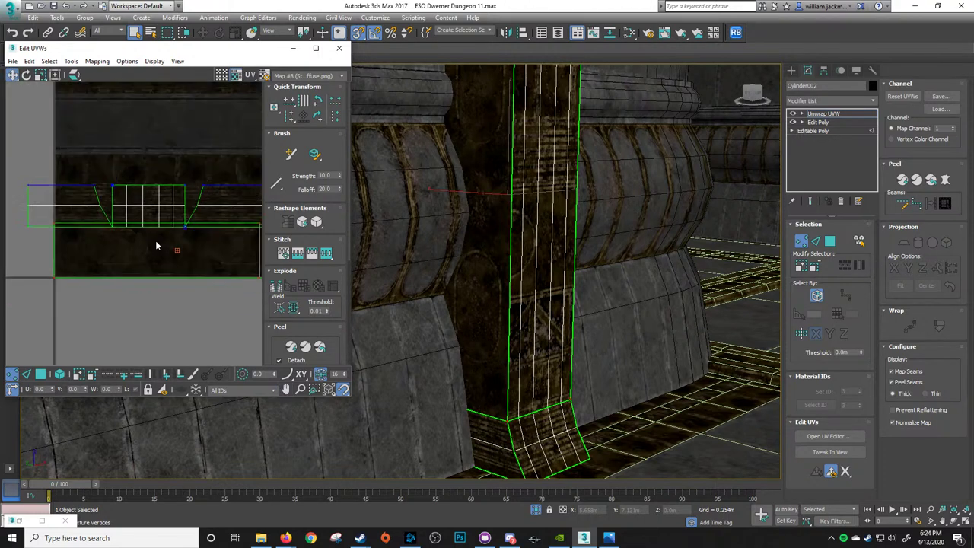
left_click(56, 76)
scroll(80, 170, "up", 5)
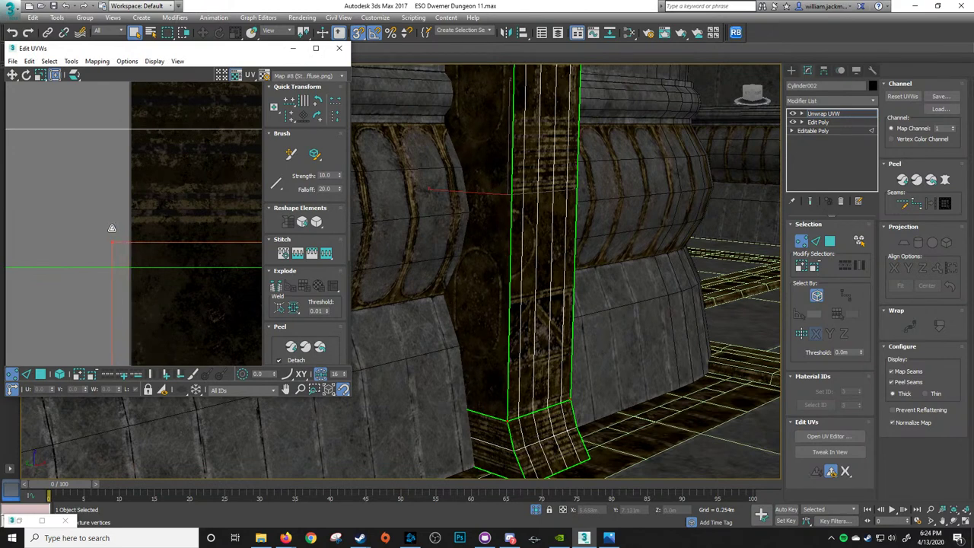
left_click_drag(112, 228, 92, 215)
scroll(164, 205, "up", 3)
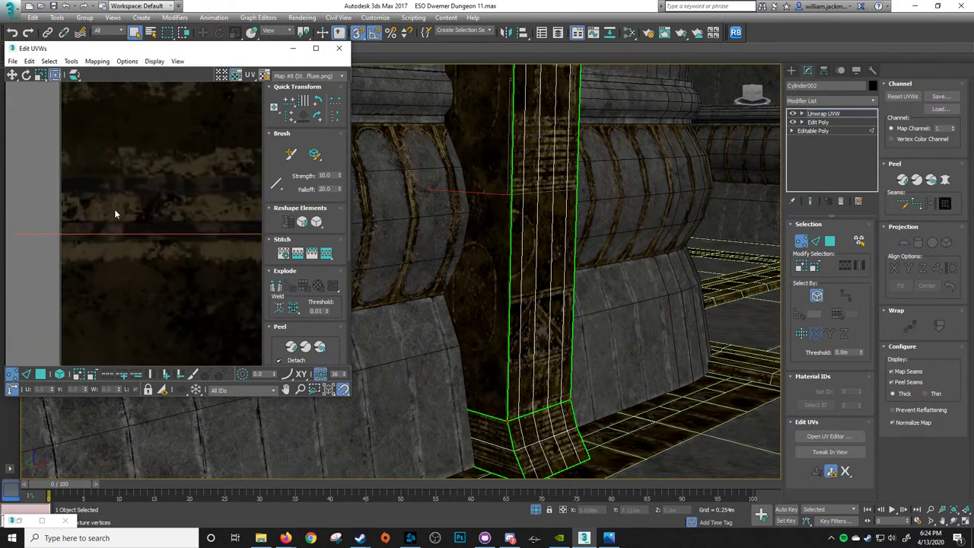
middle_click_drag(114, 210, 188, 214)
middle_click_drag(103, 232, 191, 232)
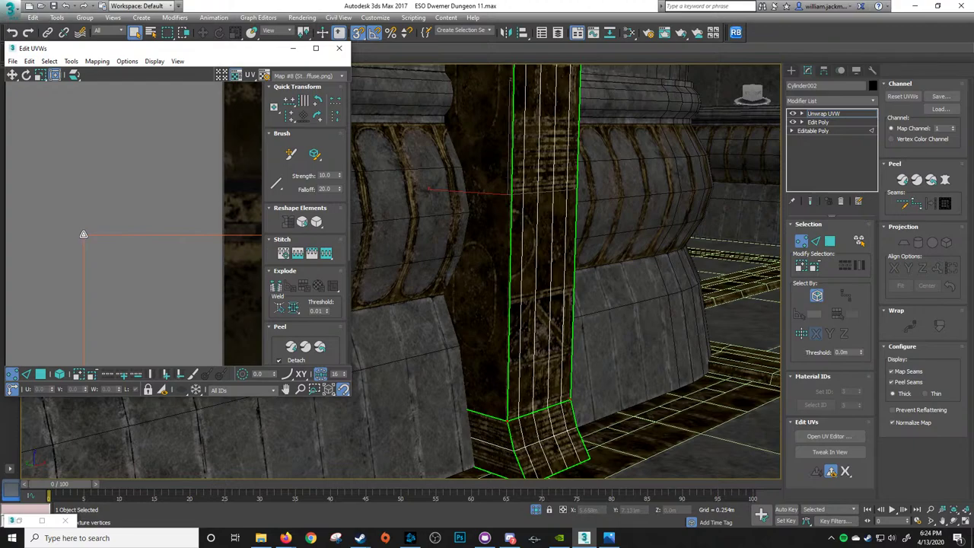
Slide the side shell horizontally to the right along the oval band to position the panels on the post's side
scroll(568, 241, "down", 4)
middle_click_drag(567, 241, 486, 286, "alt")
scroll(483, 266, "up", 4)
scroll(539, 270, "down", 4)
middle_click_drag(121, 200, 144, 190)
key("w")
middle_click_drag(122, 222, 259, 226)
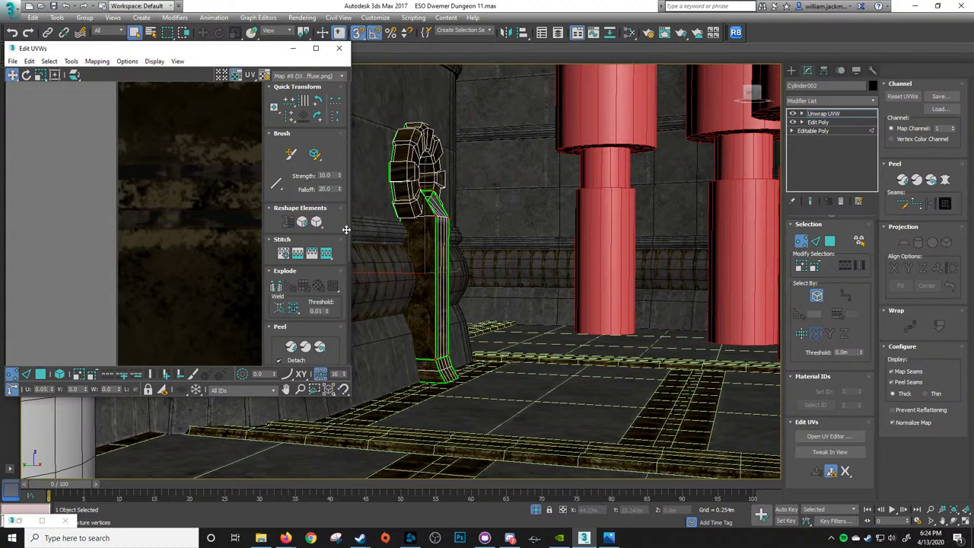
scroll(475, 230, "up", 5)
middle_click_drag(475, 230, 392, 270)
scroll(480, 283, "down", 2)
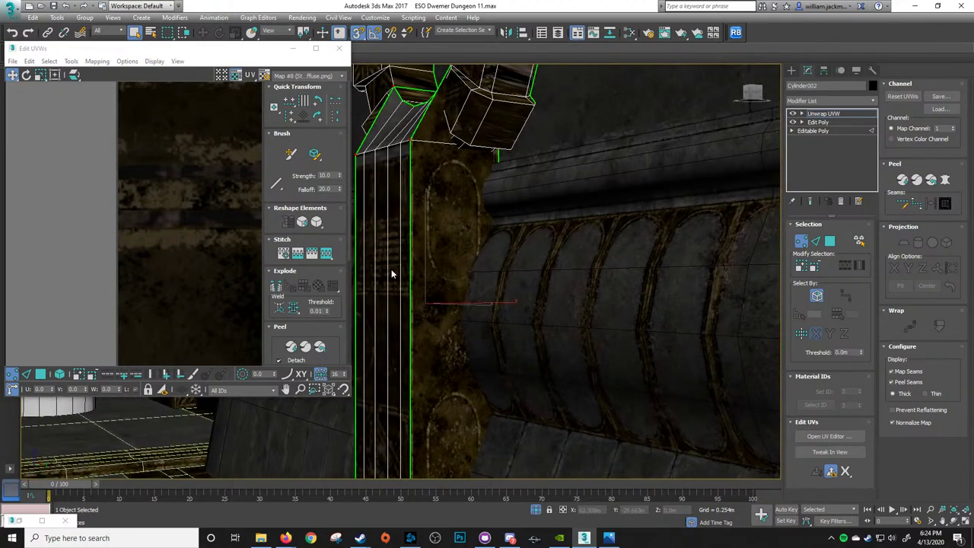
scroll(447, 228, "down", 3)
middle_click_drag(367, 235, 406, 234, "alt")
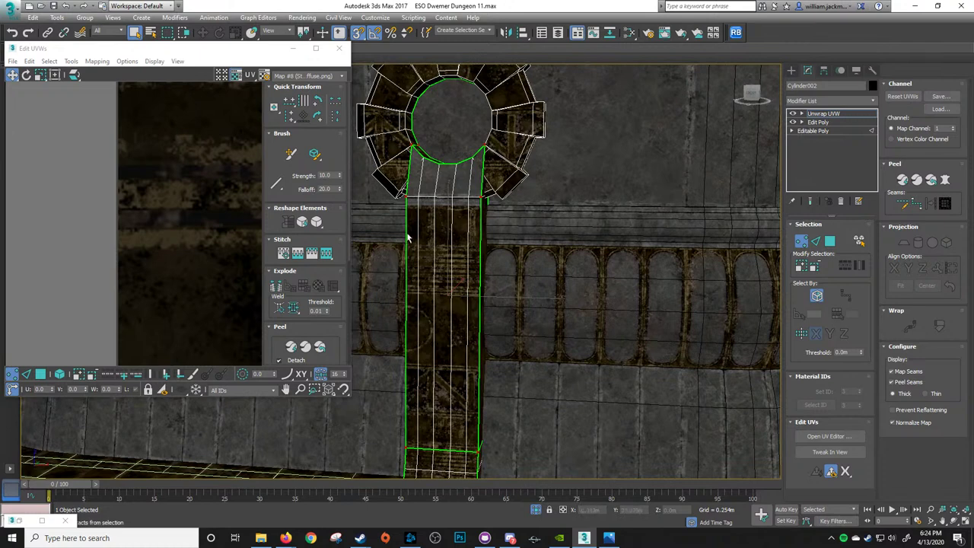
Select all faces of the post's front strip and apply a quick planar map along the Y axis
scroll(170, 230, "down", 4)
scroll(147, 211, "down", 6)
middle_click_drag(66, 126, 175, 248)
scroll(151, 249, "down", 2)
scroll(164, 241, "up", 2)
key("3")
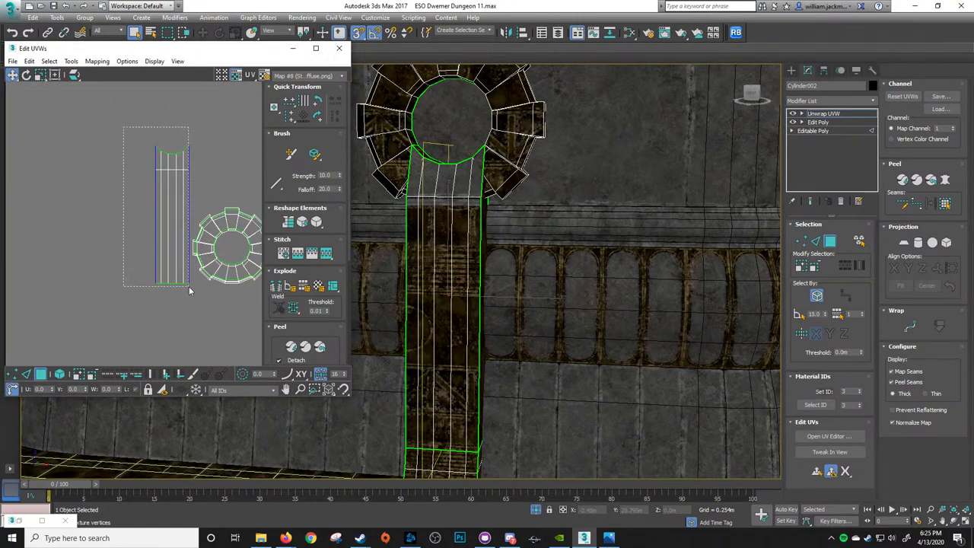
left_click_drag(188, 286, 189, 287)
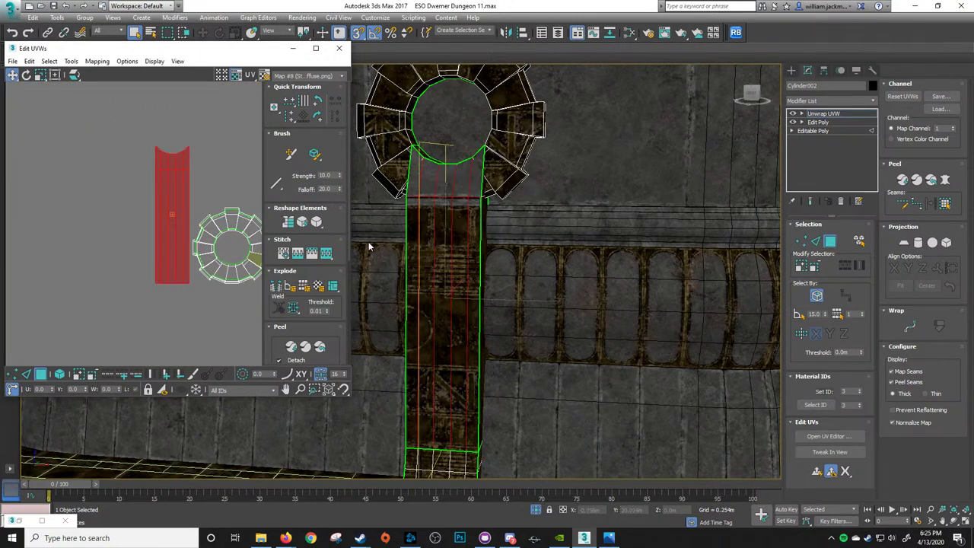
left_click(844, 473)
left_click(844, 486)
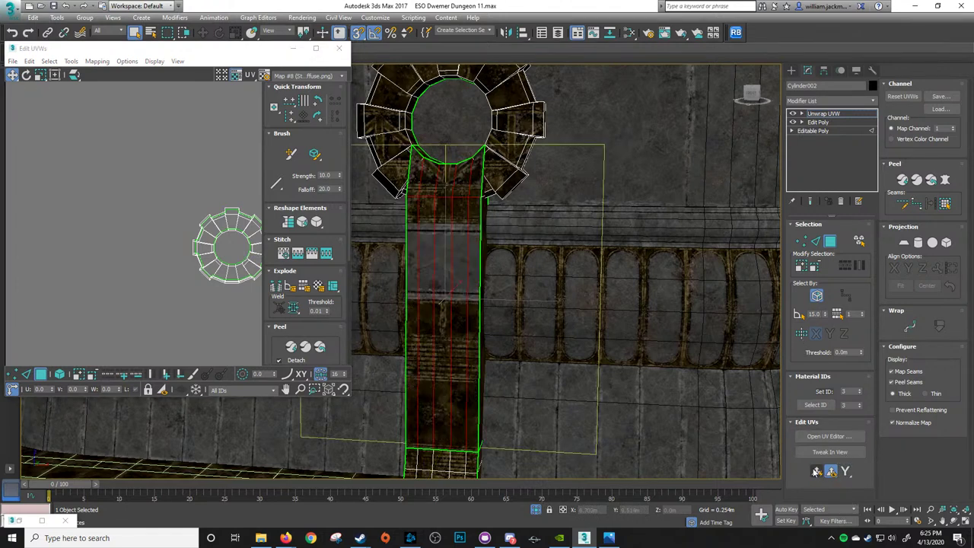
Rotate the front shell in 90° increments so it lies horizontally with its concave end facing right
scroll(194, 235, "down", 6)
middle_click_drag(193, 235, 113, 222)
scroll(162, 241, "up", 8)
middle_click_drag(162, 241, 136, 207)
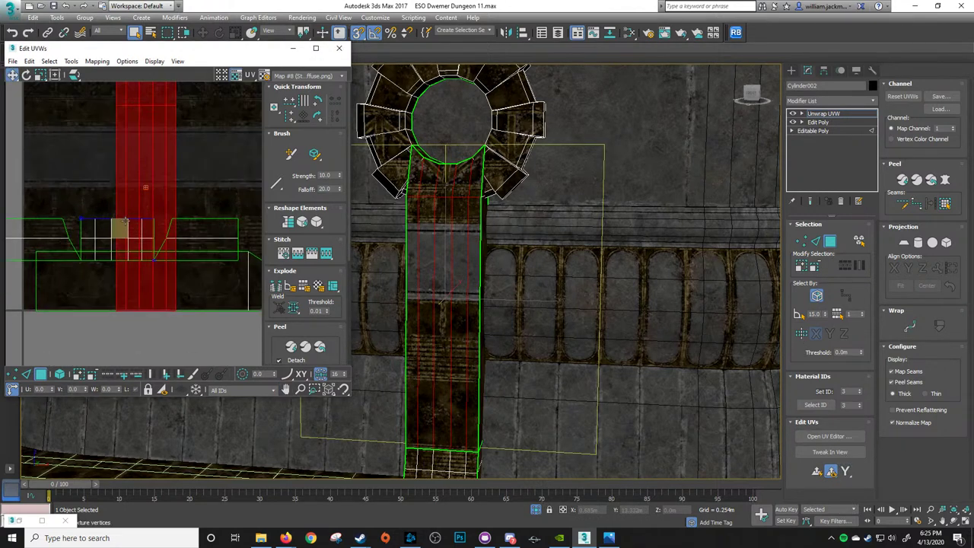
scroll(142, 218, "down", 2)
left_click(319, 115)
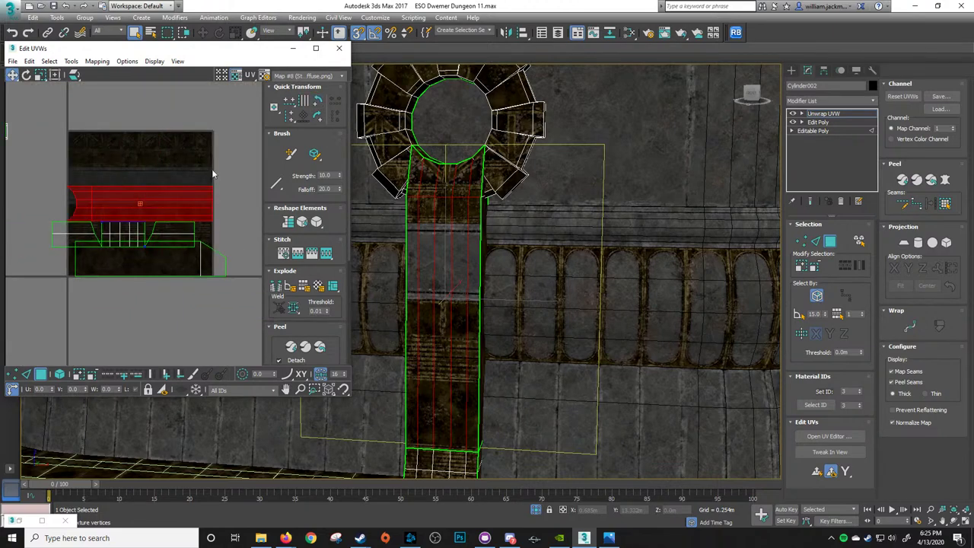
double_click(318, 120)
Move the front shell down onto the oval band and snap its lower-right corner vertex to the side shell's lower-right corner
scroll(176, 215, "up", 3)
middle_click_drag(175, 215, 143, 168)
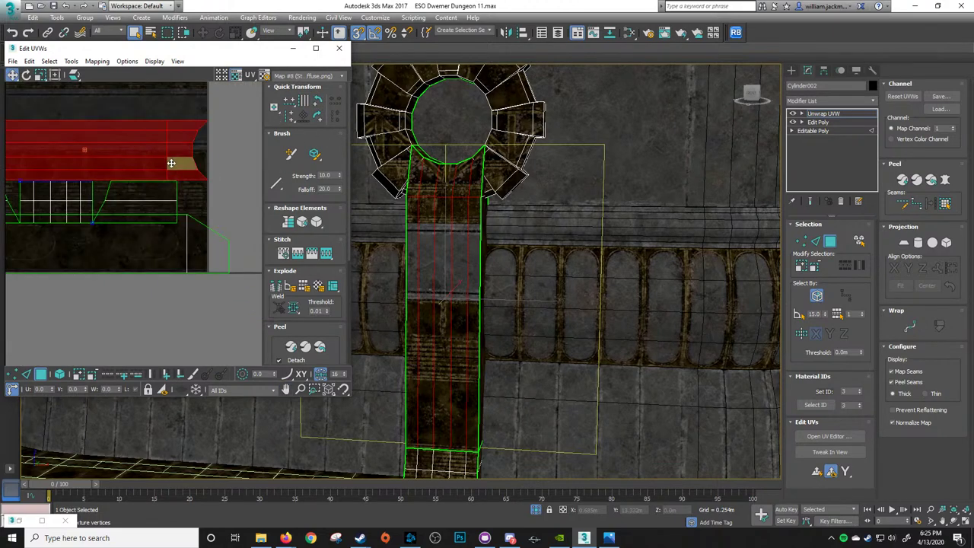
left_click_drag(177, 160, 203, 243)
scroll(203, 243, "up", 4)
middle_click_drag(203, 243, 155, 186)
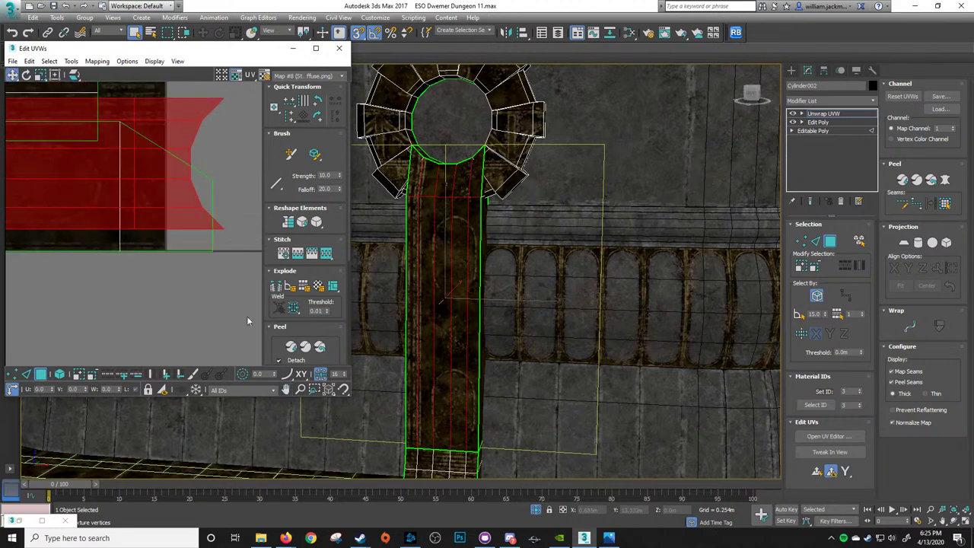
left_click(17, 372)
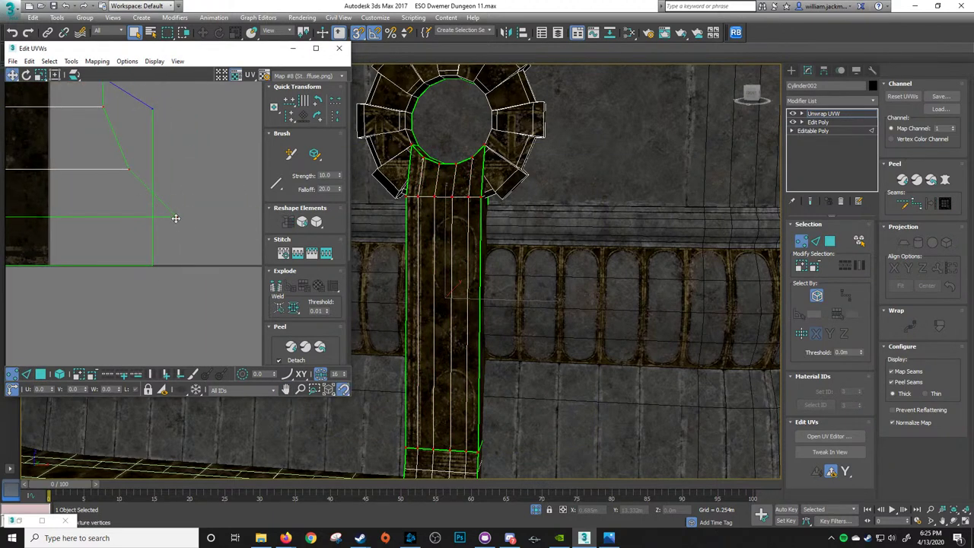
left_click_drag(175, 218, 152, 264)
scroll(168, 223, "down", 4)
middle_click_drag(93, 174, 154, 218)
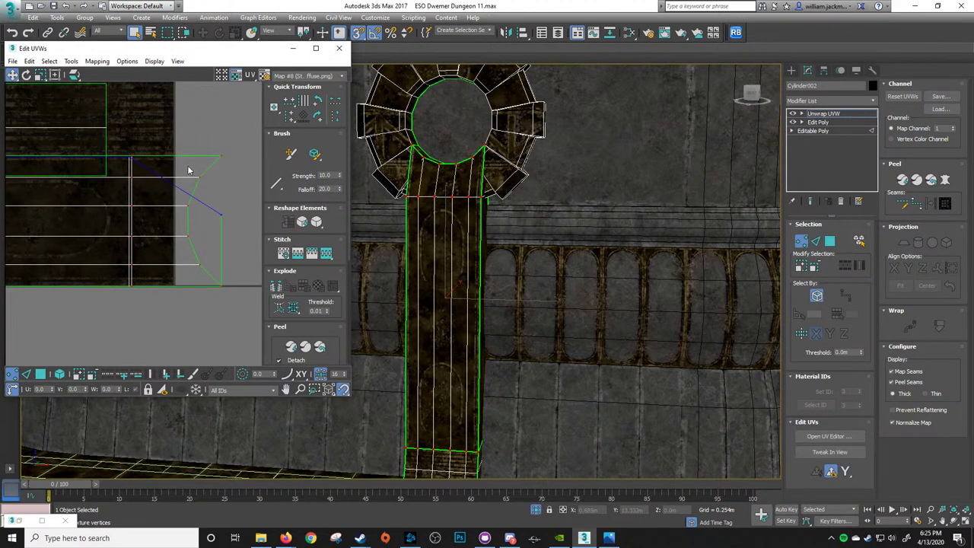
Scale the front shell slightly in Freeform mode so its upper edge meets the dark stripe above the oval band
scroll(131, 156, "up", 9)
scroll(142, 197, "down", 4)
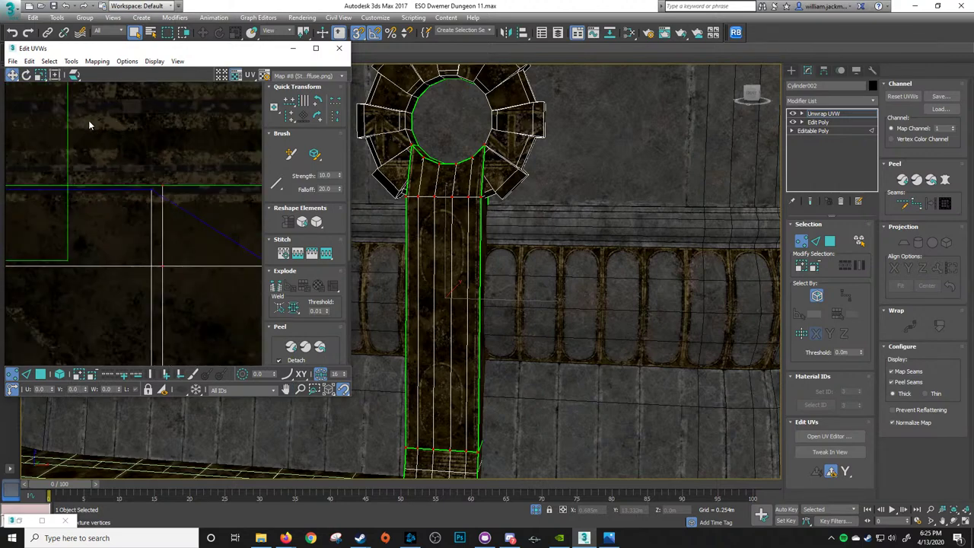
left_click(42, 374)
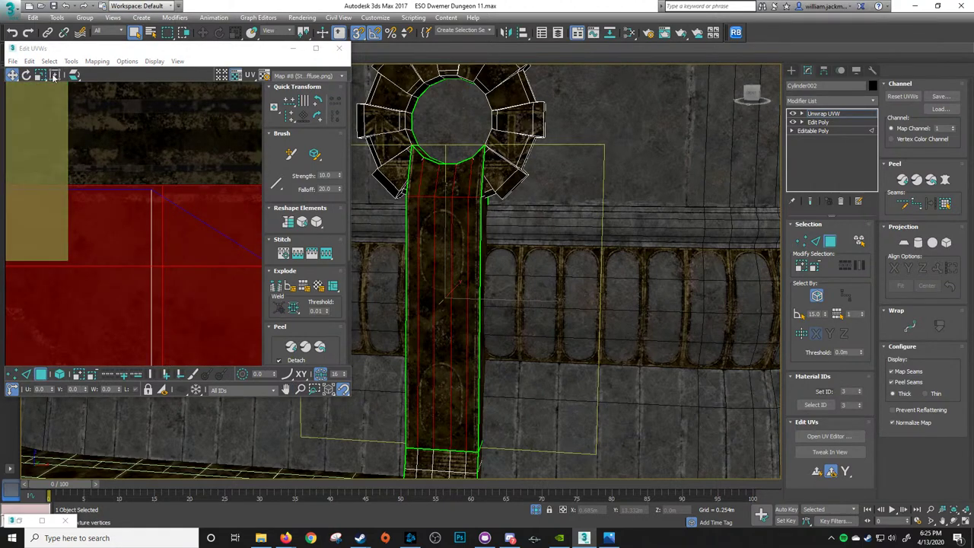
left_click(54, 76)
middle_click_drag(155, 155, 40, 139)
scroll(155, 184, "down", 1)
mouse_move(155, 184)
middle_mouse_down()
mouse_move(139, 176)
mouse_move(121, 190)
mouse_move(150, 173)
middle_mouse_up()
scroll(167, 180, "down", 2)
left_click_drag(252, 184, 248, 186)
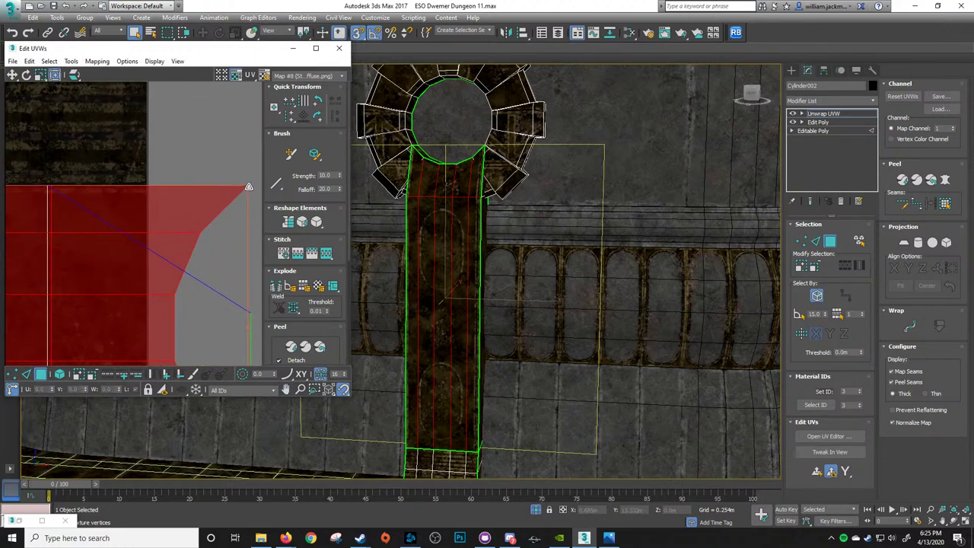
Stretch the front shell horizontally in Freeform mode until its left end lines up with the side shell's left end
middle_click_drag(587, 278, 548, 264, "alt")
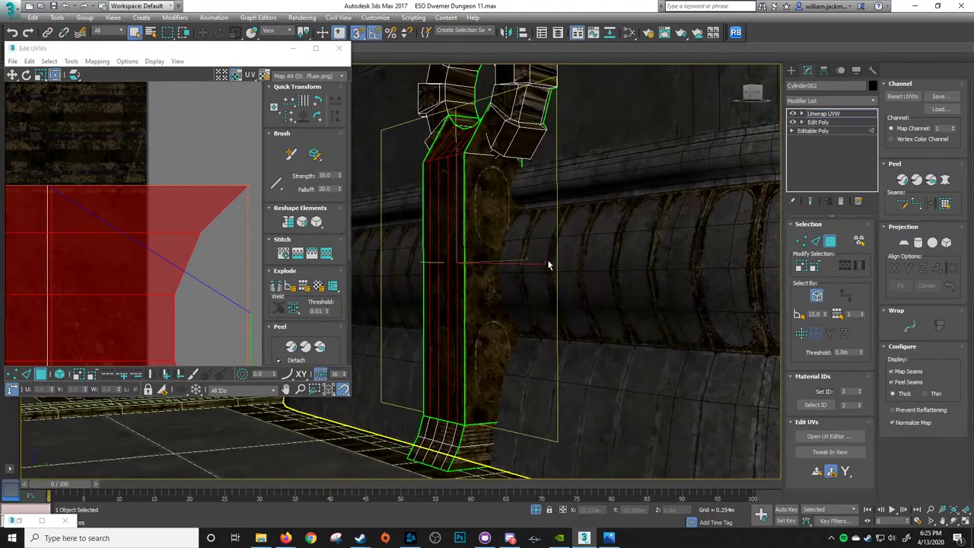
scroll(547, 264, "up", 2)
scroll(155, 271, "down", 5)
middle_click_drag(120, 308, 241, 248)
middle_click_drag(33, 244, 191, 245)
scroll(196, 251, "up", 3)
scroll(181, 203, "up", 2)
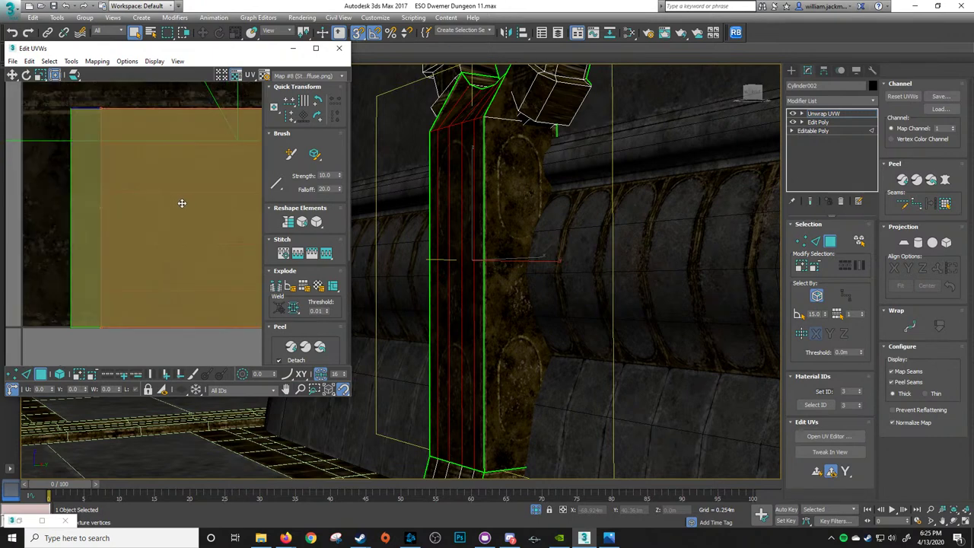
middle_click_drag(180, 117, 135, 120)
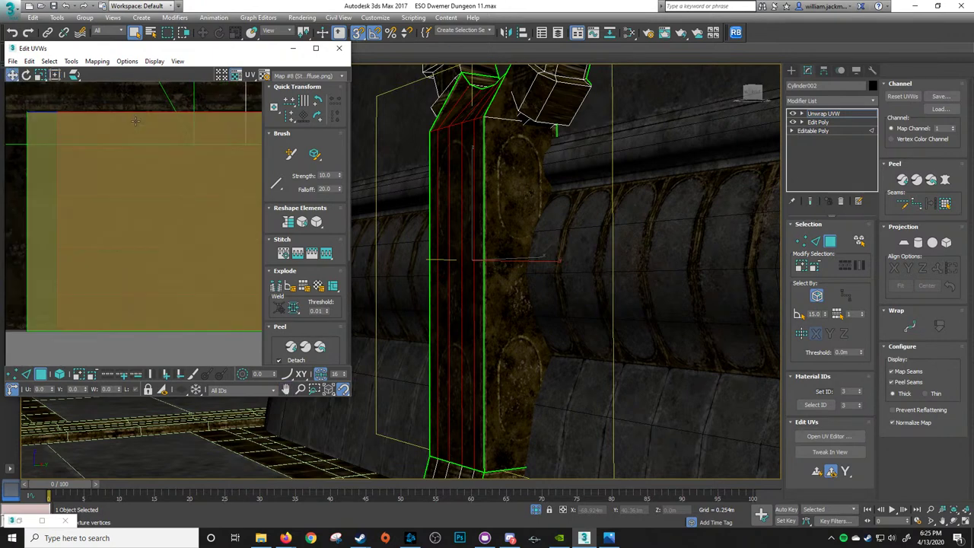
left_click(56, 75)
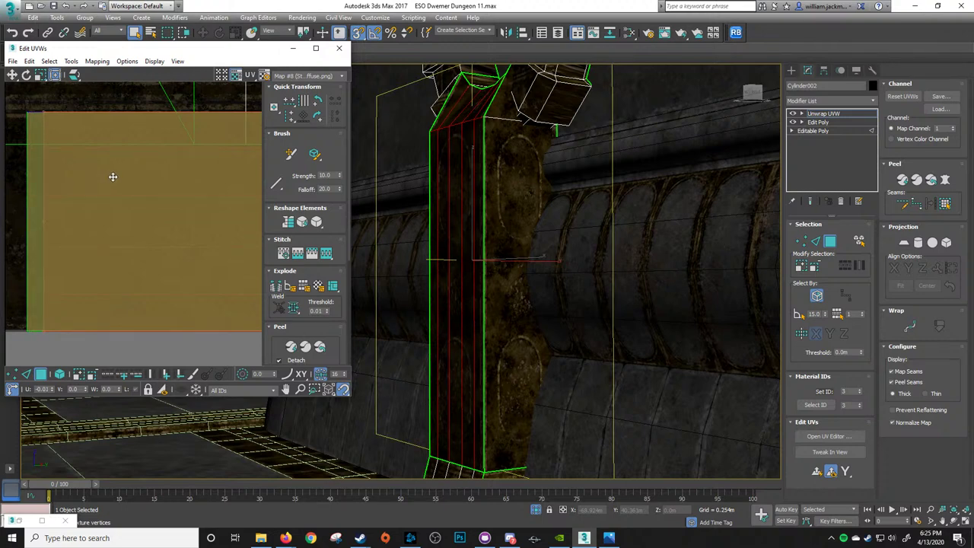
middle_click_drag(571, 239, 643, 235, "alt")
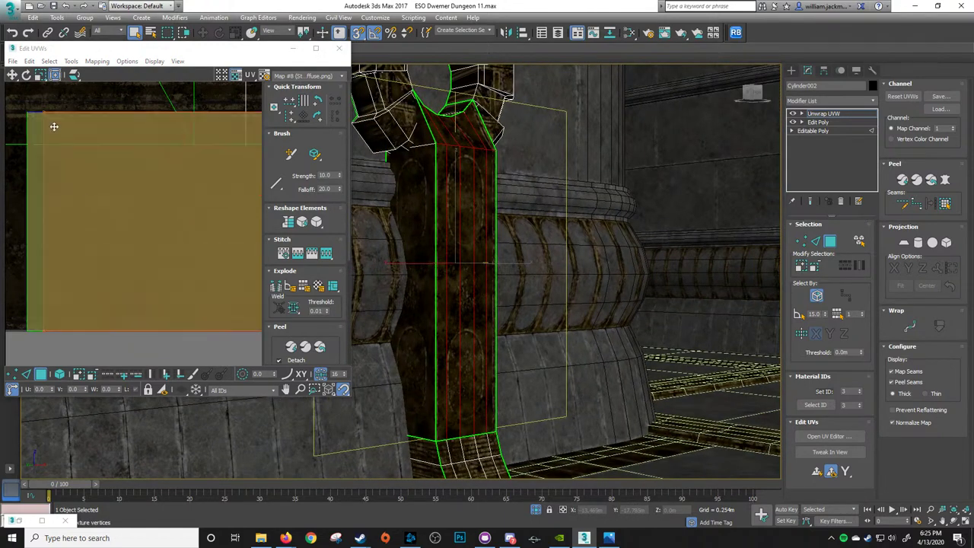
left_click_drag(45, 113, 38, 113)
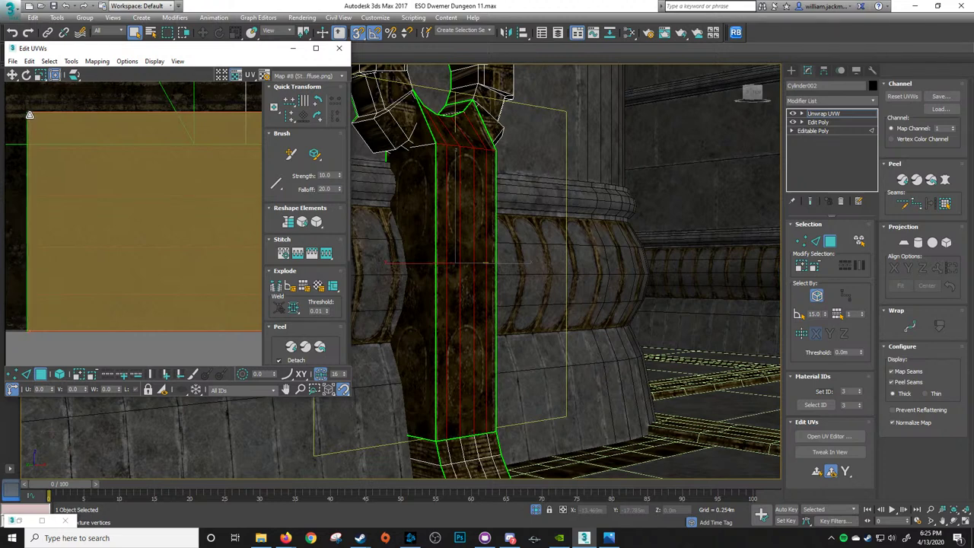
Stretch the front shell's concave end outward in Freeform mode until it lines up with the side shell's right edge
scroll(14, 167, "down", 6)
middle_click_drag(152, 185, 4, 196)
scroll(68, 180, "up", 3)
middle_click_drag(61, 181, 137, 183)
scroll(137, 183, "up", 3)
left_click_drag(122, 115, 138, 117)
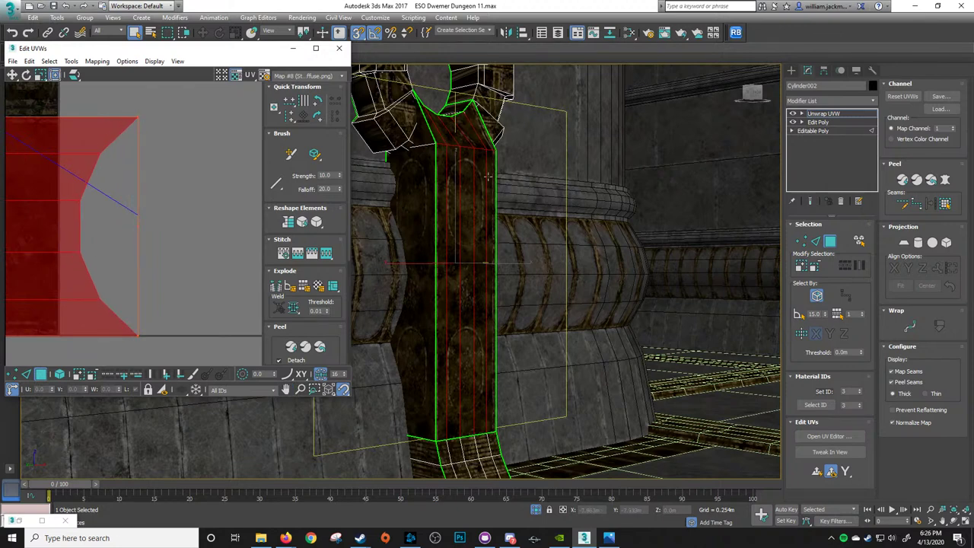
Clear the face selection and examine the oval panels on the post's front and side from several angles
scroll(128, 213, "down", 4)
scroll(127, 214, "down", 2)
middle_click_drag(125, 217, 138, 234)
scroll(228, 215, "down", 1)
scroll(536, 231, "down", 2)
middle_click_drag(541, 230, 499, 255, "alt")
middle_click_drag(449, 284, 505, 269, "alt")
left_click(579, 287)
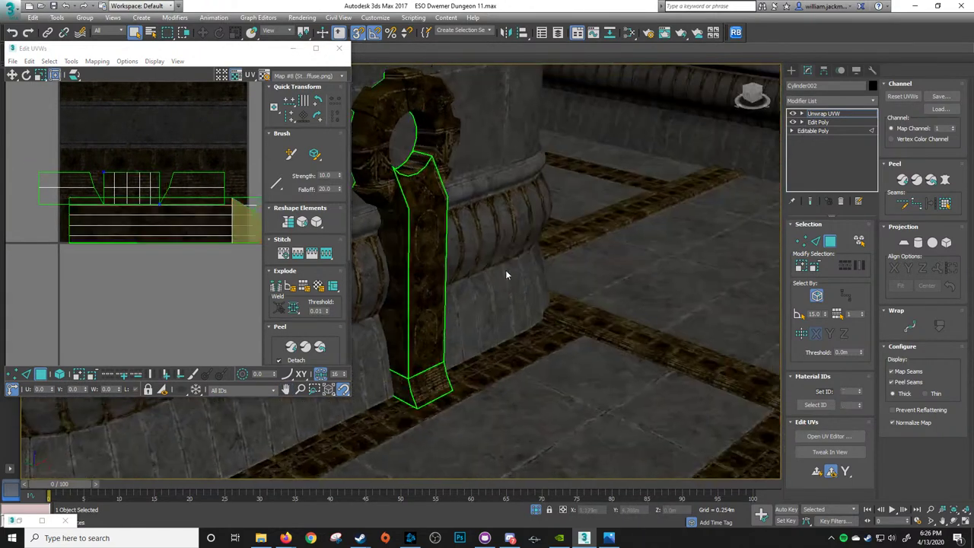
scroll(505, 270, "up", 5)
middle_click_drag(442, 265, 342, 323, "alt")
scroll(490, 271, "down", 5)
middle_click_drag(461, 222, 419, 240, "alt")
Leave UV editing, deselect the prop, and inspect the post's corner edge trim and its junction with the ring up close
left_click(835, 102)
left_click(834, 115)
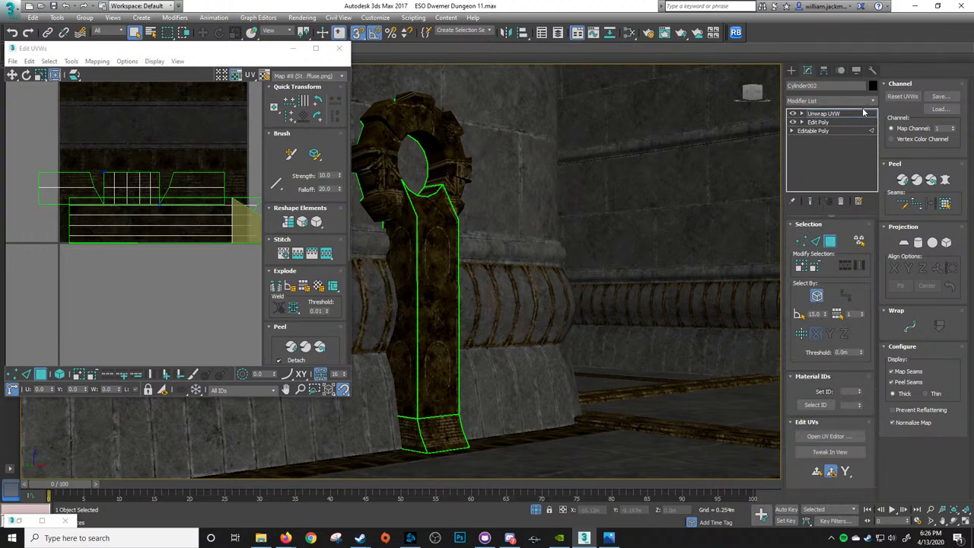
left_click(834, 115)
left_click(602, 232)
middle_click_drag(543, 310, 564, 329)
middle_click_drag(563, 289, 447, 279, "alt")
scroll(334, 279, "up", 3)
middle_click_drag(335, 276, 425, 273, "alt")
scroll(430, 278, "up", 4)
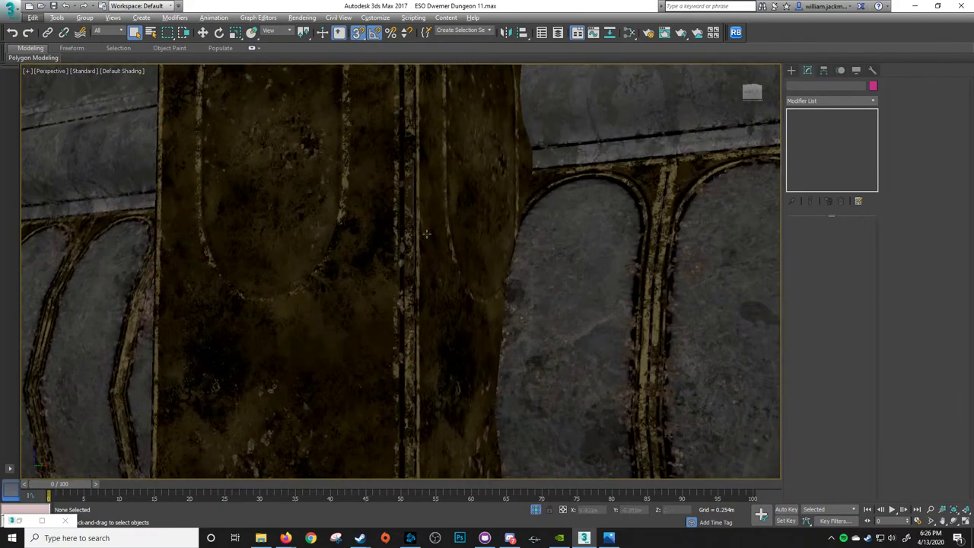
middle_click_drag(426, 234, 609, 272, "alt")
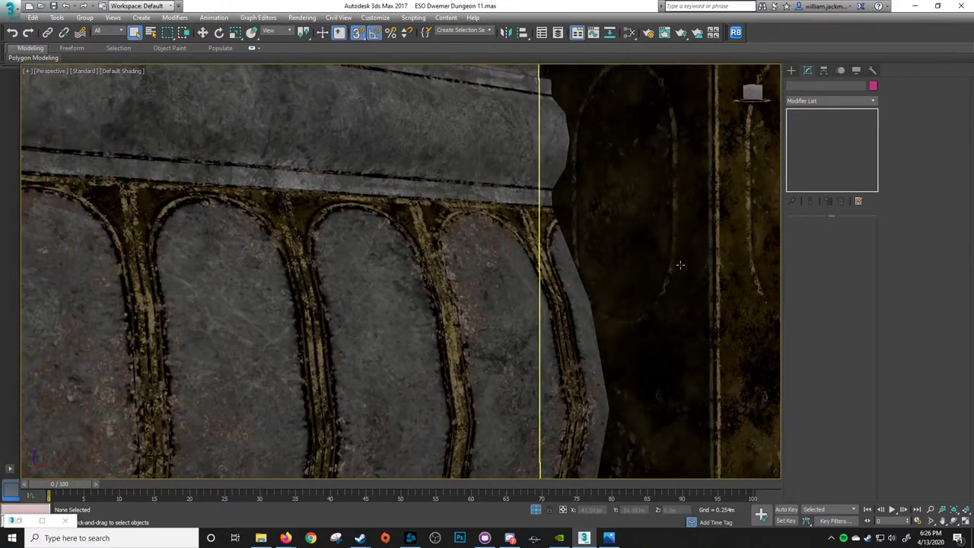
middle_click_drag(680, 264, 639, 249, "alt")
middle_click_drag(639, 248, 494, 354)
middle_click_drag(593, 301, 507, 302)
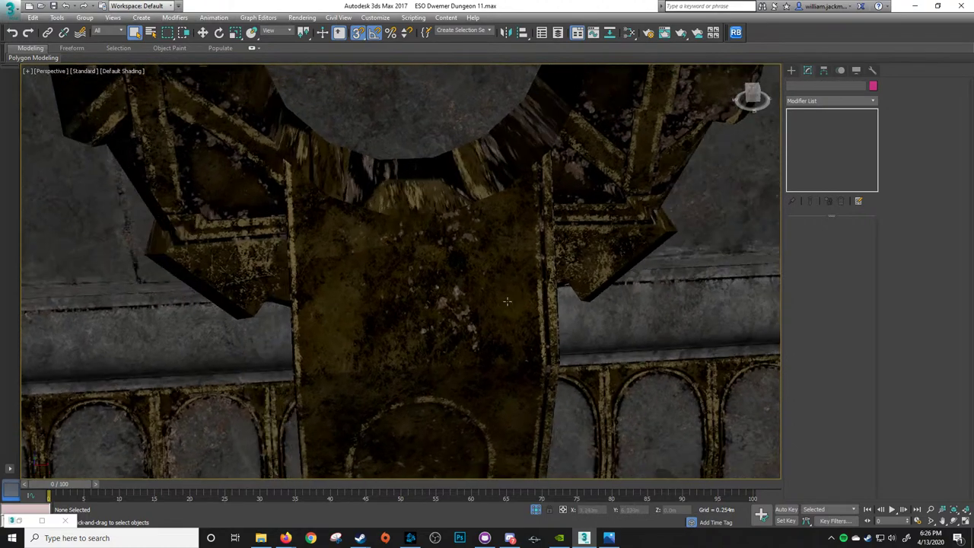
Reselect the ring-and-post prop and reopen its UV editor, placing the editor window clear of the top toolbar
left_click(445, 273)
middle_click_drag(425, 188, 425, 247)
key("3")
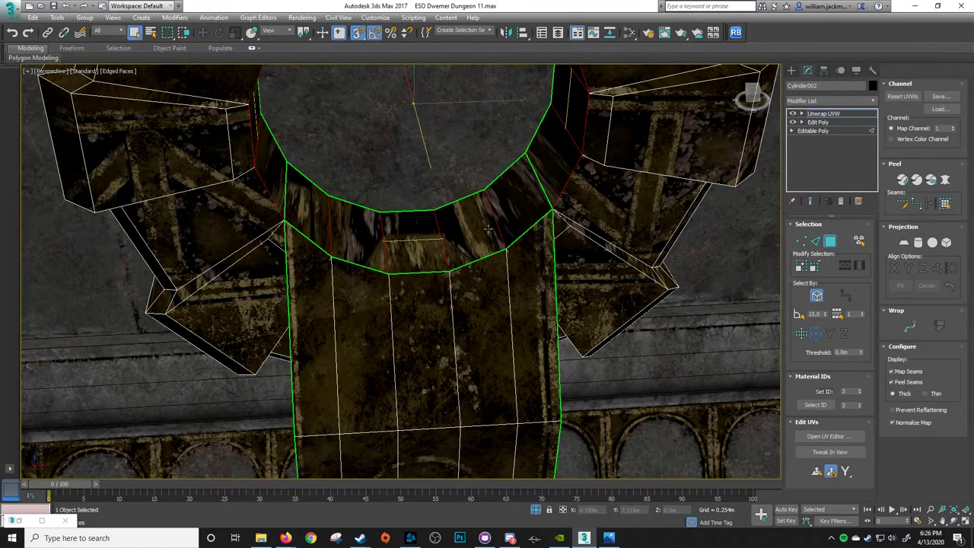
middle_click_drag(429, 260, 500, 205, "alt")
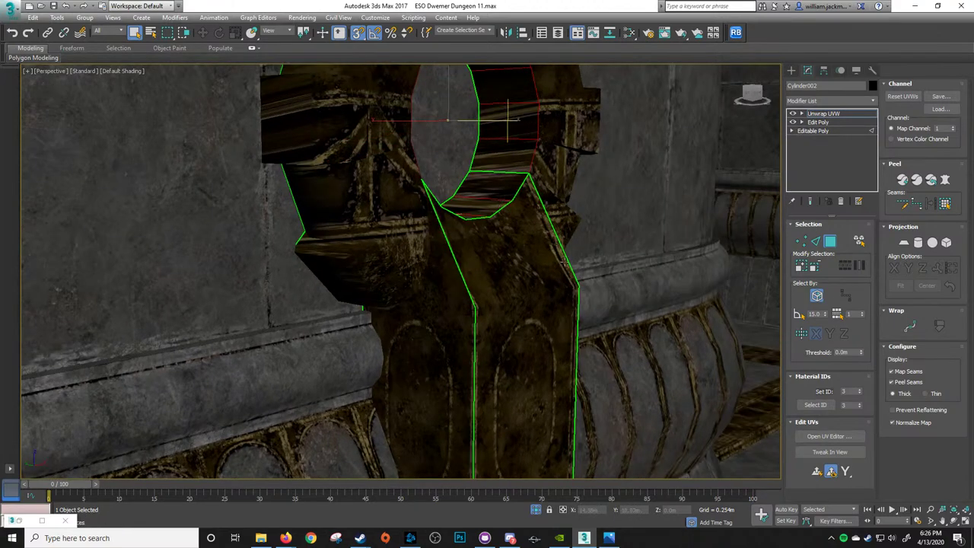
left_click(822, 114)
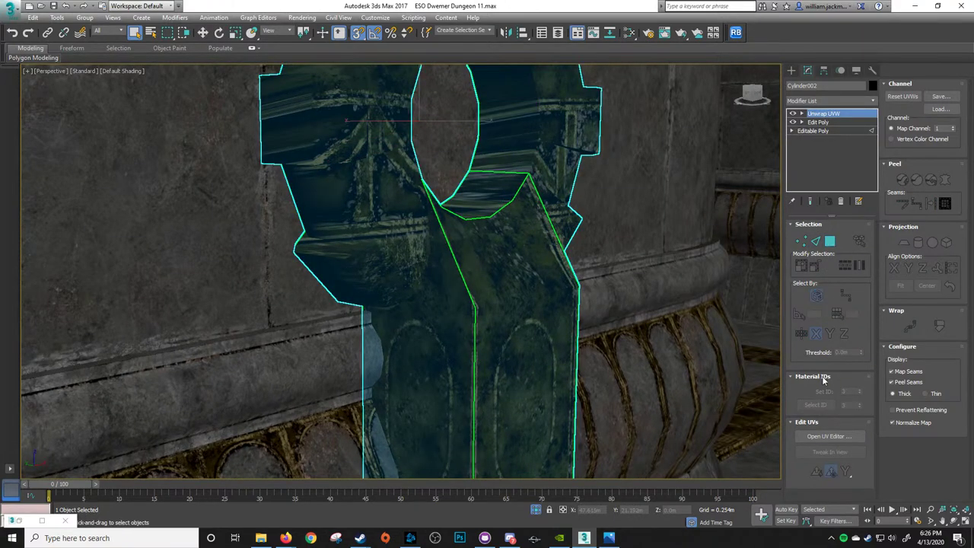
left_click(829, 436)
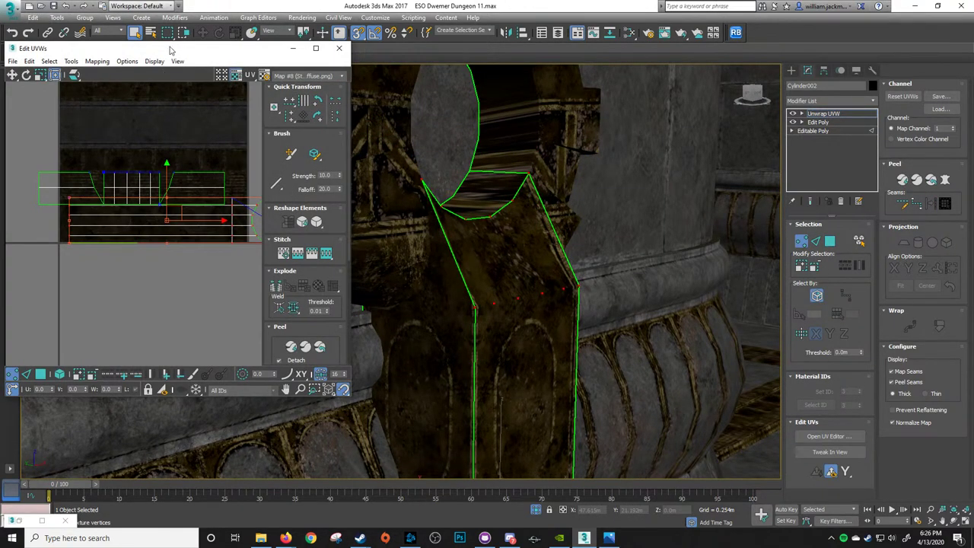
left_click_drag(169, 51, 166, 96)
Bring the ring's gear-shaped shell into view in the UV editor and show edged faces on the model
middle_click_drag(439, 143, 491, 183)
middle_click_drag(491, 182, 543, 258)
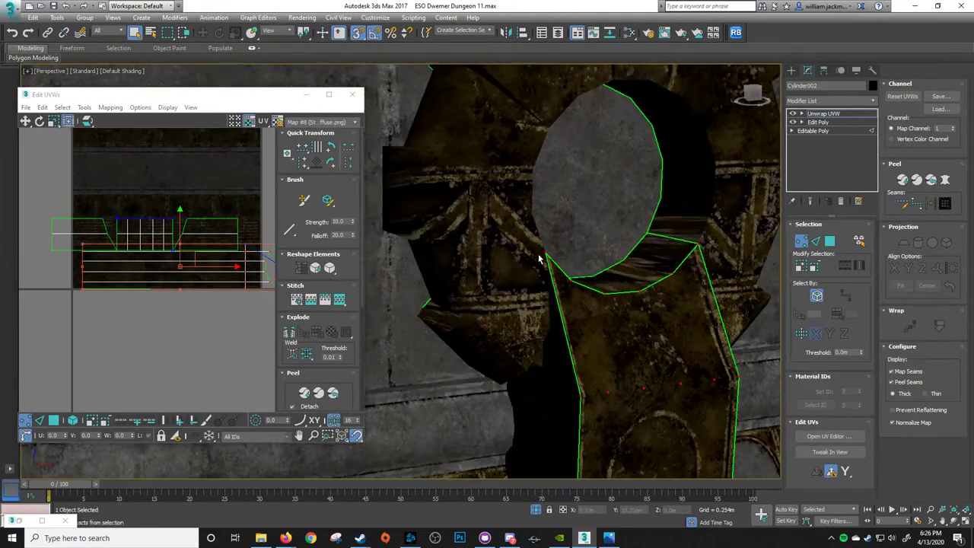
scroll(543, 259, "down", 3)
scroll(147, 242, "down", 5)
mouse_move(150, 226)
middle_mouse_down()
mouse_move(178, 250)
mouse_move(163, 225)
middle_mouse_up()
scroll(138, 229, "up", 1)
scroll(139, 192, "up", 4)
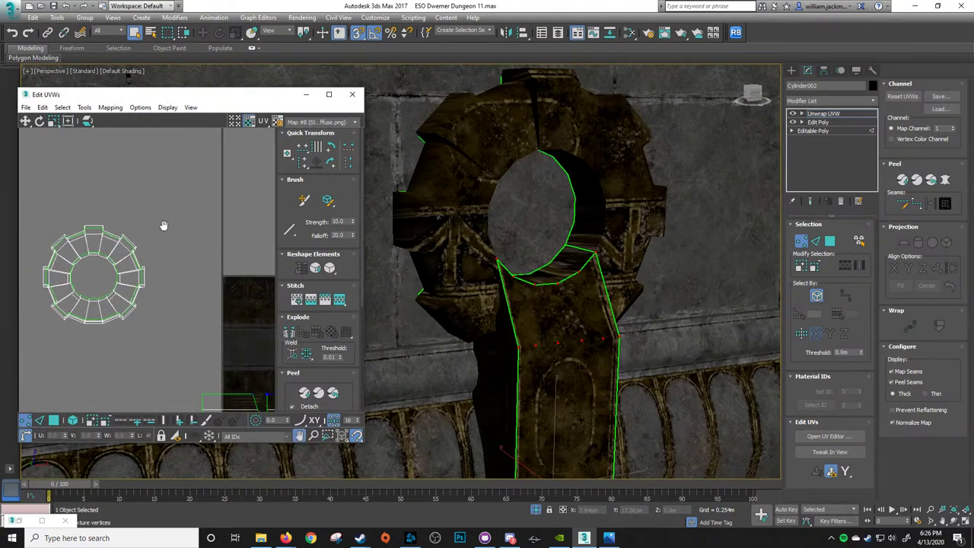
left_click(460, 180)
key("F4")
middle_click_drag(544, 184, 447, 199, "alt")
scroll(149, 194, "up", 5)
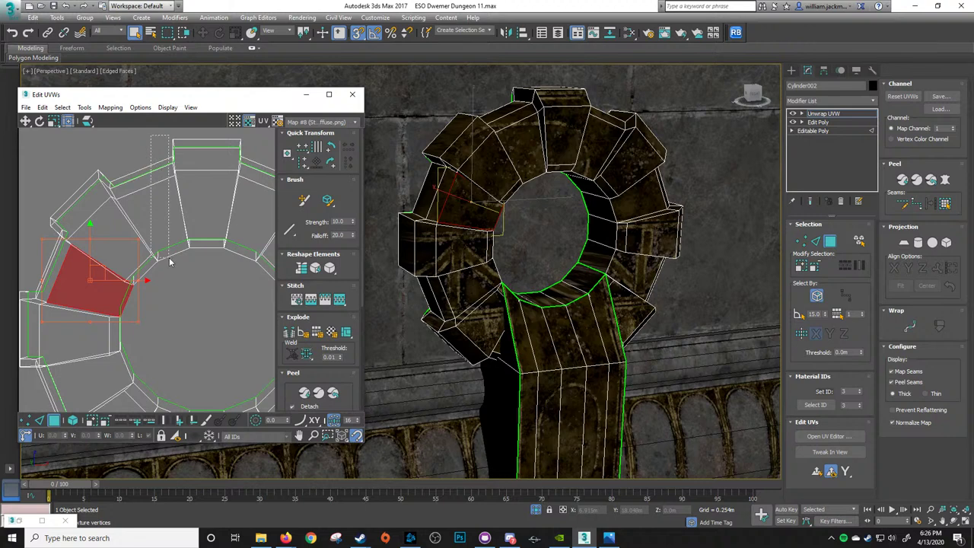
left_click_drag(170, 259, 169, 258)
left_click_drag(143, 324, 114, 263, "alt")
middle_click_drag(115, 292, 174, 277)
left_click_drag(86, 257, 134, 267, "ctrl")
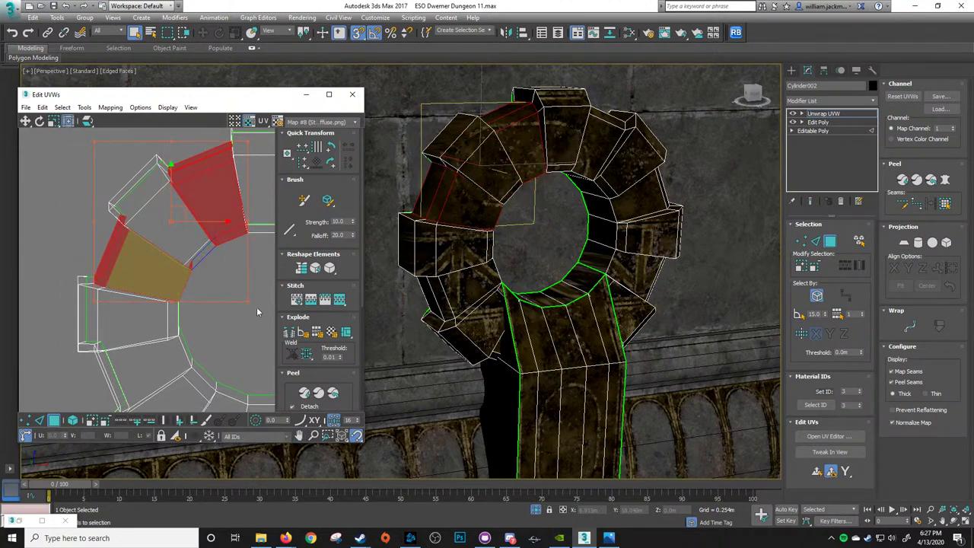
middle_click_drag(246, 300, 233, 289)
Select the loop of faces lining the ring's hole and apply a quick planar map to them
left_click(600, 239)
left_click(597, 263, "shift")
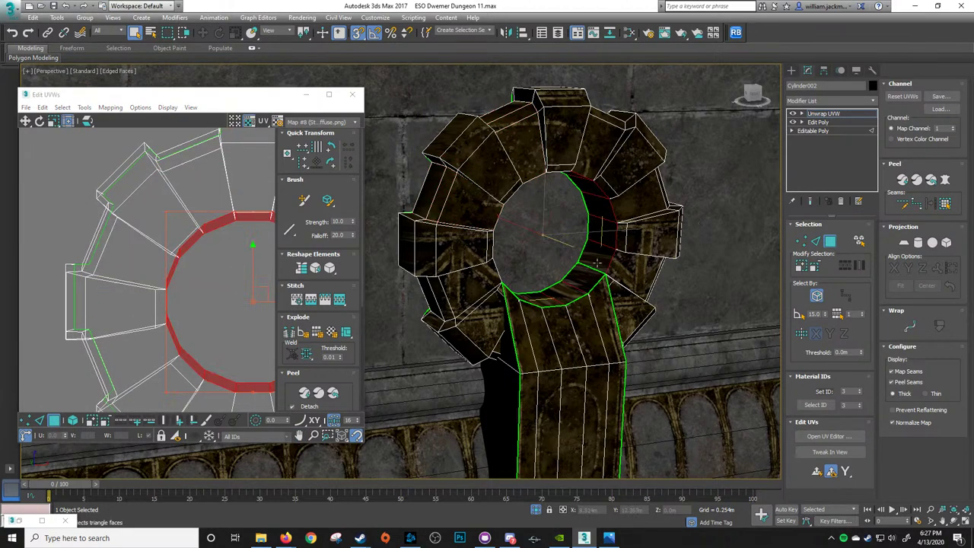
scroll(167, 317, "down", 5)
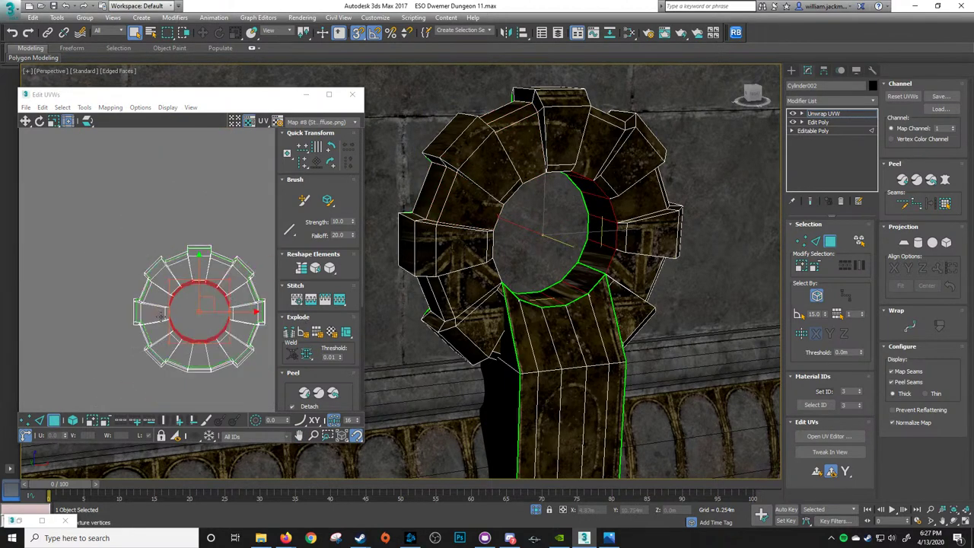
middle_click_drag(210, 303, 83, 216)
scroll(91, 224, "down", 3)
middle_click_drag(189, 283, 117, 248)
scroll(189, 263, "up", 5)
middle_click_drag(199, 317, 218, 226)
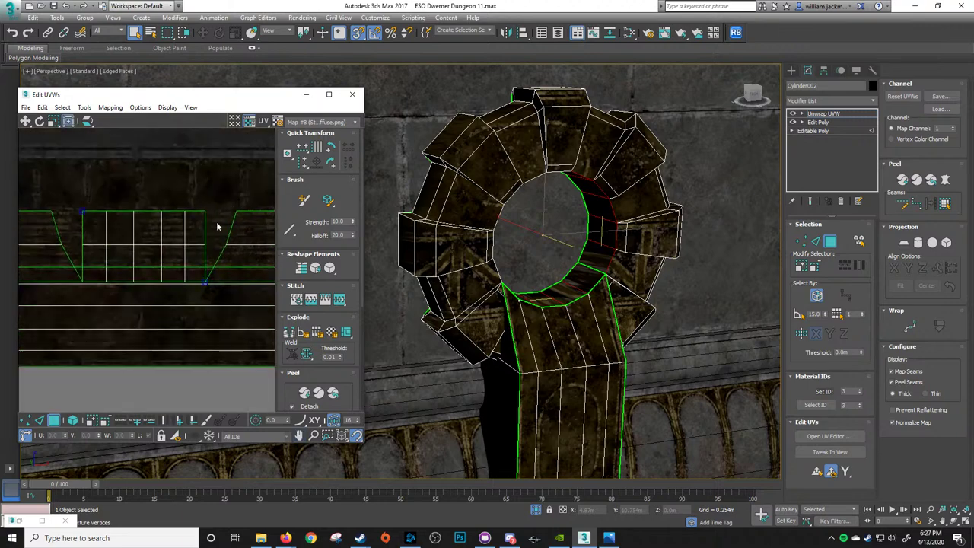
middle_click_drag(224, 312, 233, 277)
scroll(234, 279, "down", 2)
scroll(153, 351, "up", 3)
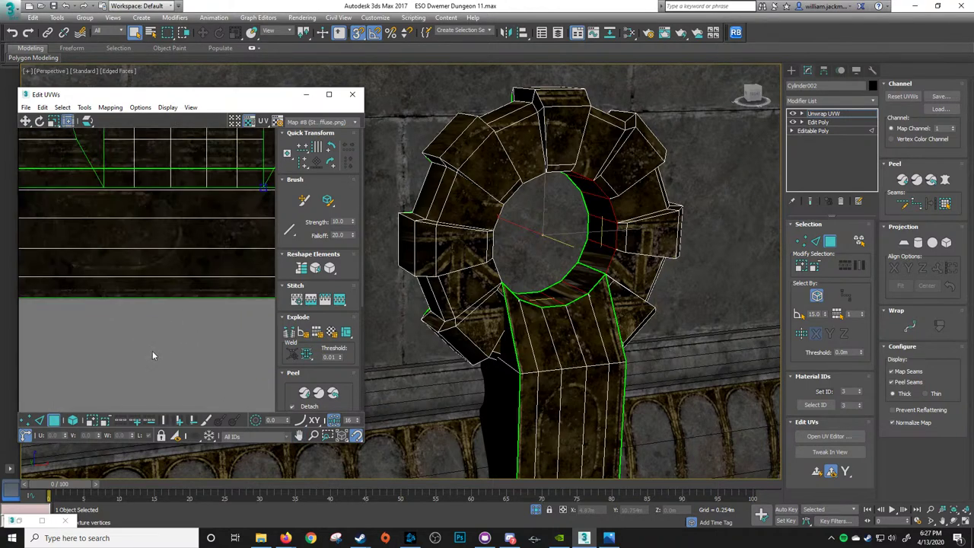
scroll(229, 264, "down", 4)
middle_click_drag(149, 148, 256, 317)
middle_click_drag(115, 231, 189, 282)
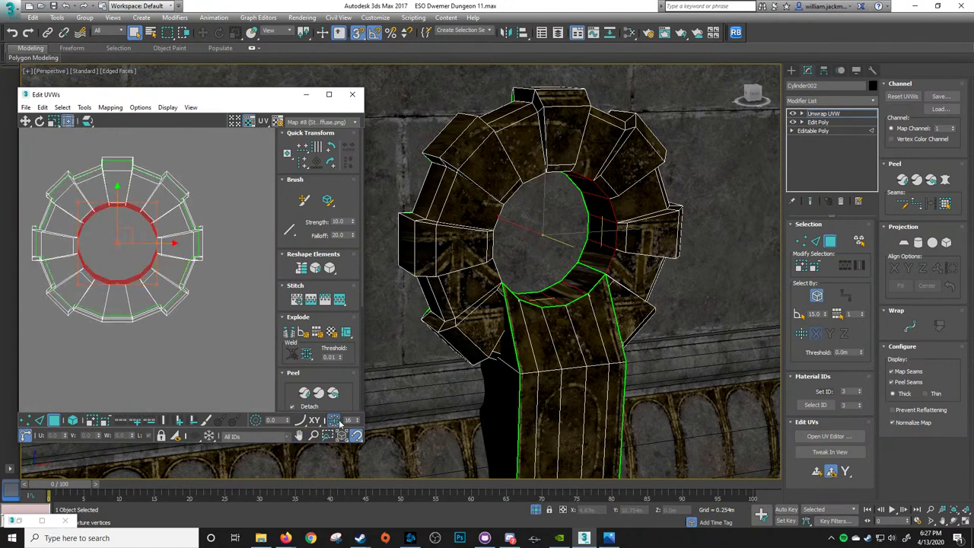
left_click(817, 473)
Move the circular shell of the ring's inner faces off the texture into the empty space above it
scroll(155, 293, "down", 5)
middle_click_drag(162, 297, 49, 262)
scroll(183, 277, "up", 2)
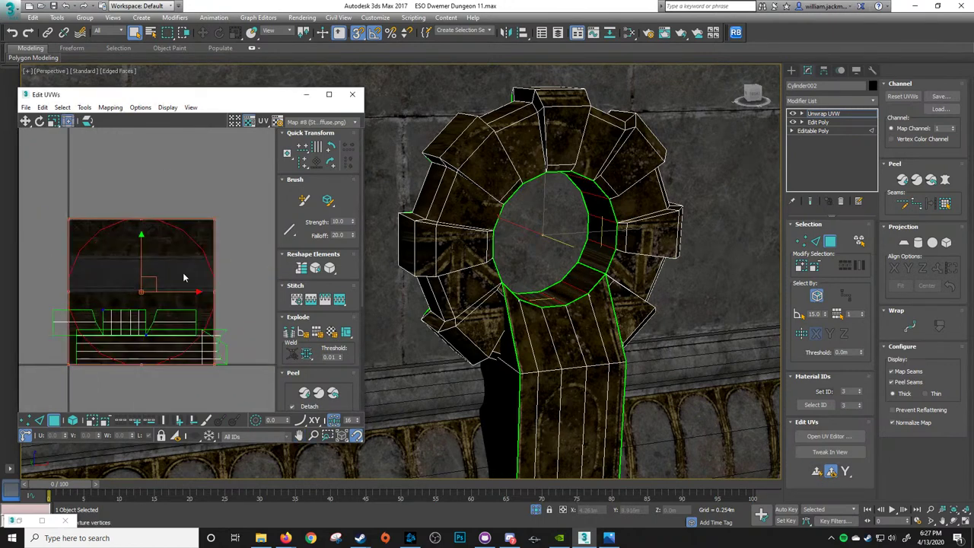
left_click_drag(155, 276, 212, 120)
middle_click_drag(213, 175, 194, 291)
Try to straighten the circular shell of the ring's inner faces and relax it into an even strip
left_click(150, 184)
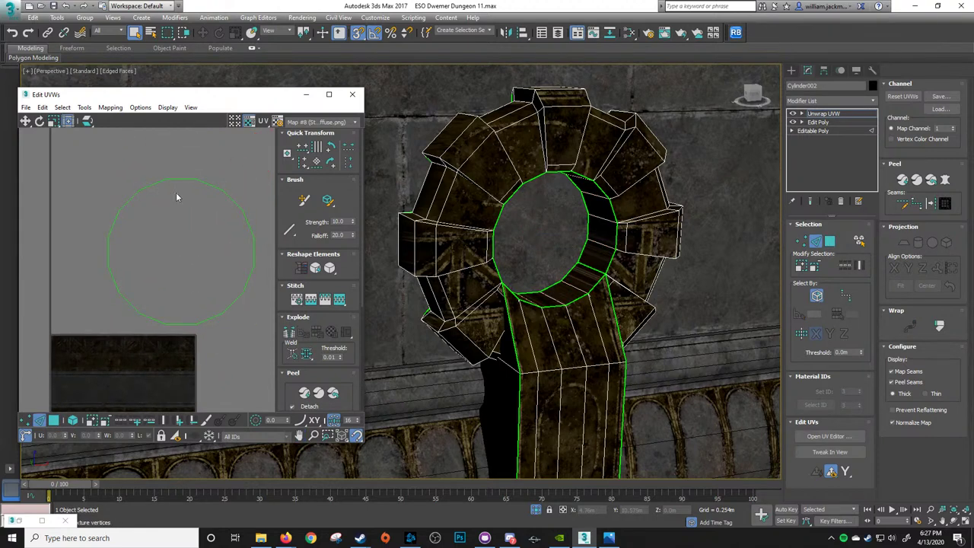
left_click(166, 179)
middle_click_drag(216, 209, 213, 226)
left_click(213, 226)
key("3")
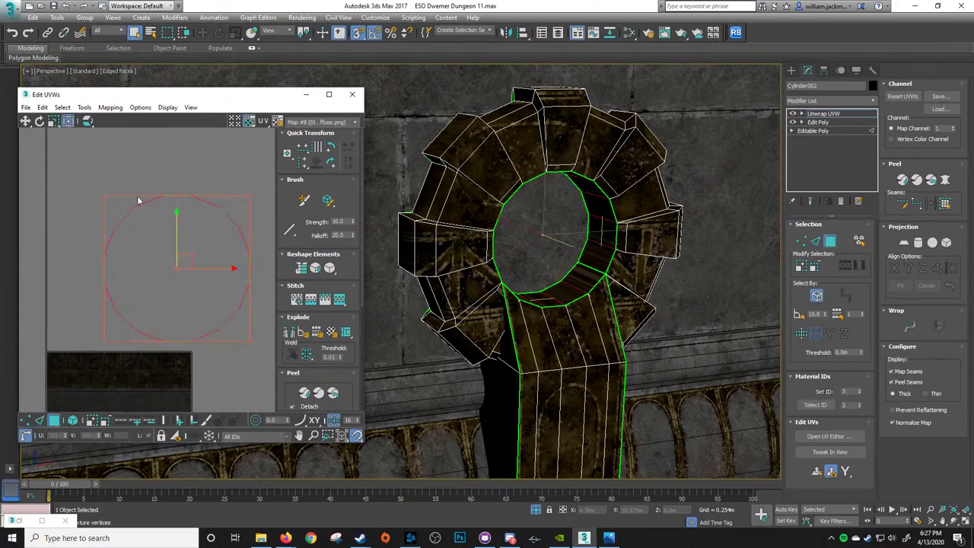
left_click(304, 269)
scroll(195, 248, "down", 4)
middle_click_drag(154, 216, 177, 297)
left_click(320, 269)
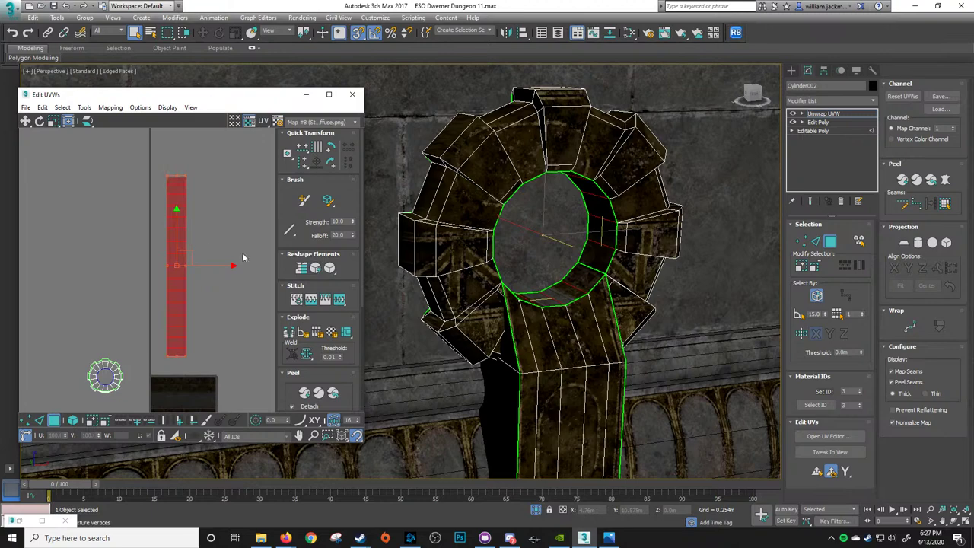
Show the CheckerPattern map on the model and examine the checker squares around the ring's inner faces
scroll(196, 253, "up", 2)
scroll(580, 265, "up", 8)
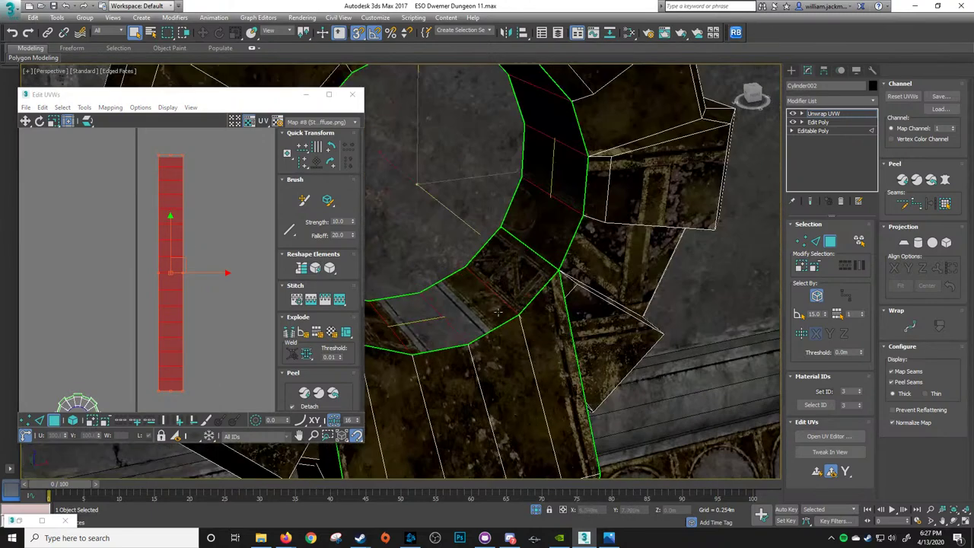
left_click(356, 121)
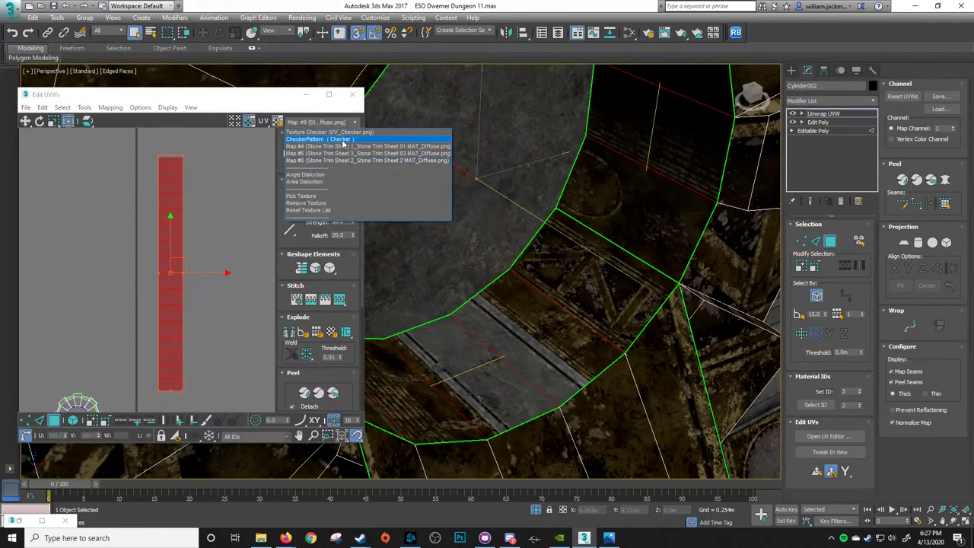
left_click(346, 139)
middle_click_drag(596, 318, 574, 265, "alt")
scroll(576, 245, "down", 3)
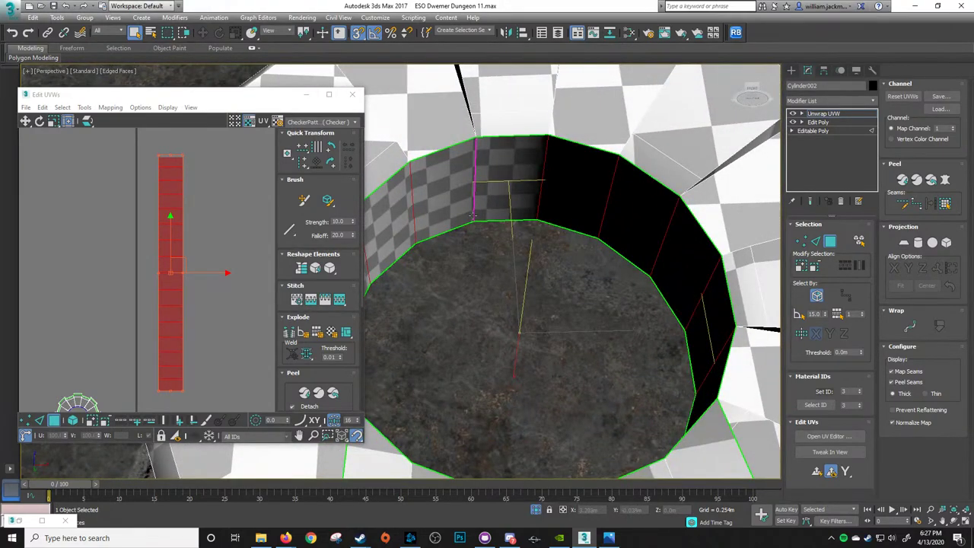
middle_click_drag(472, 216, 531, 337, "alt")
scroll(528, 258, "down", 5)
scroll(587, 315, "up", 2)
mouse_move(520, 205)
middle_mouse_down("alt")
mouse_move(509, 171)
mouse_move(519, 214)
middle_mouse_up("alt")
Reopen the UV editor and break the inner-rim shell along one crosswise edge above the post
left_click(688, 335)
key("2")
key("2")
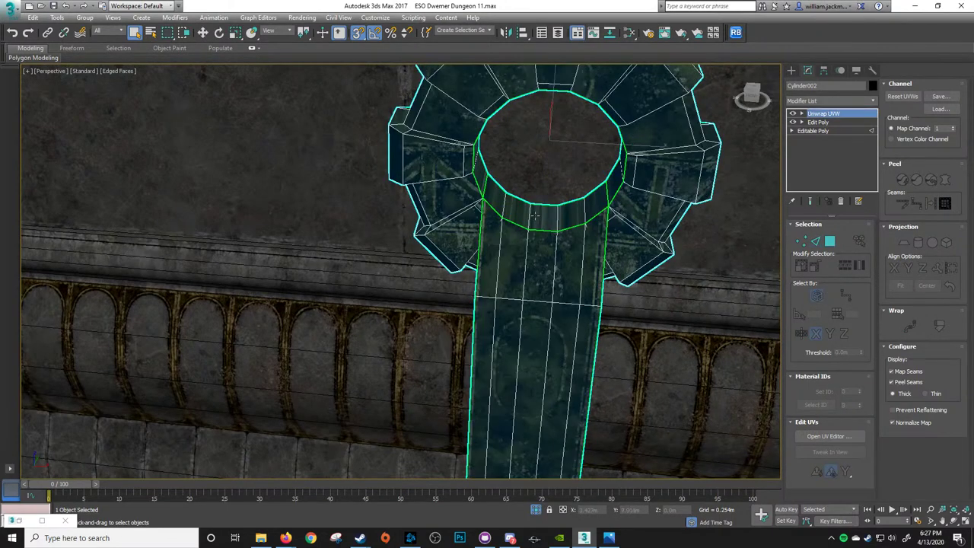
left_click(829, 437)
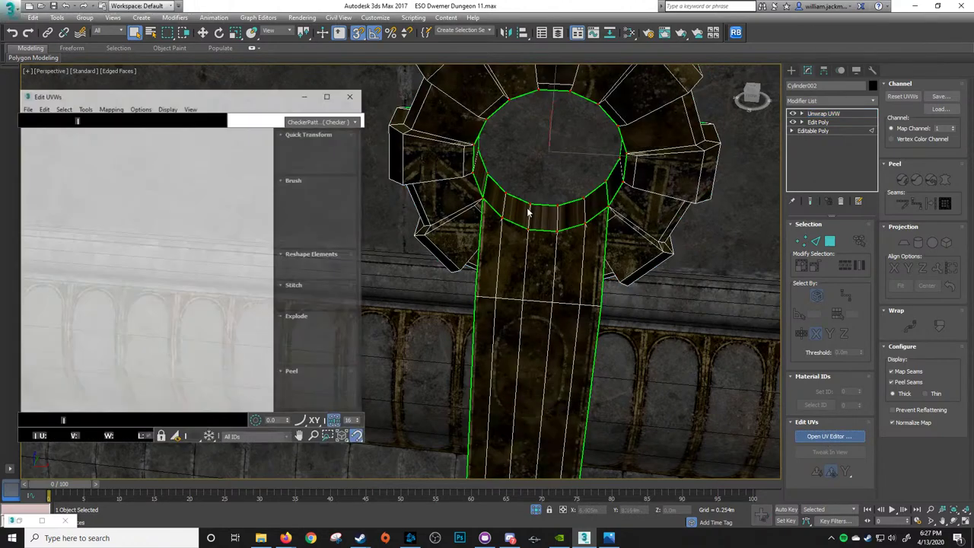
middle_click_drag(528, 209, 538, 228)
key("2")
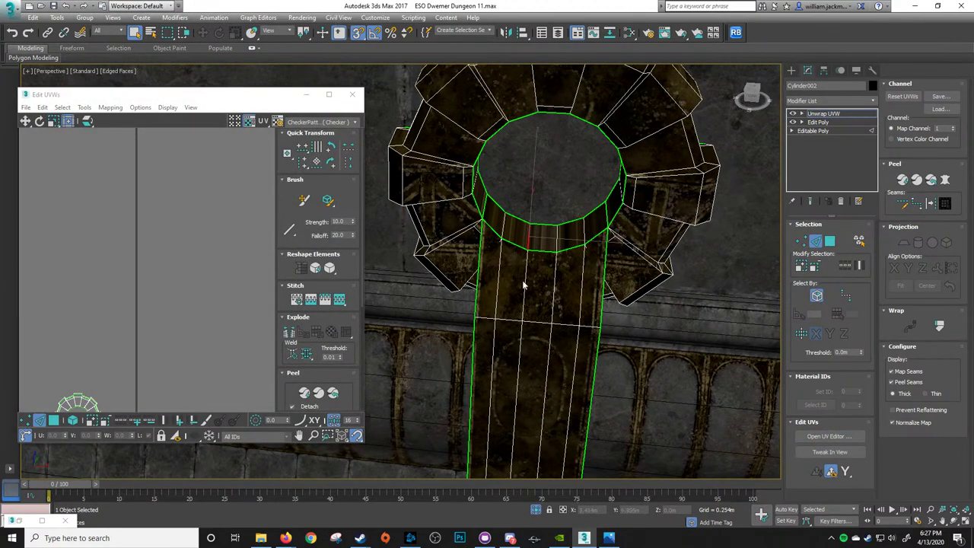
middle_click_drag(141, 335, 195, 194)
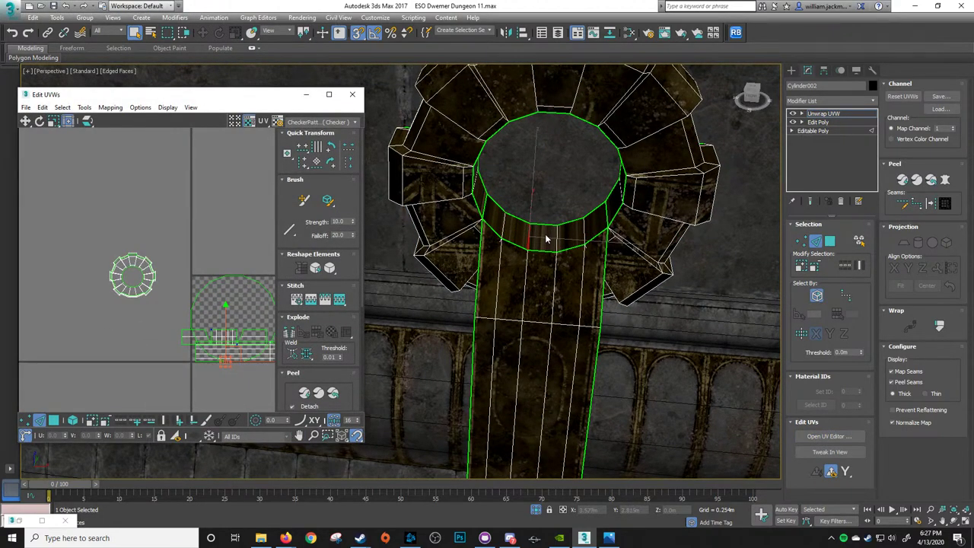
left_click(218, 264)
Select the loop of faces lining the ring's hole and move their shell into the empty space above the texture
key("3")
left_click(544, 238)
left_click(572, 235, "shift")
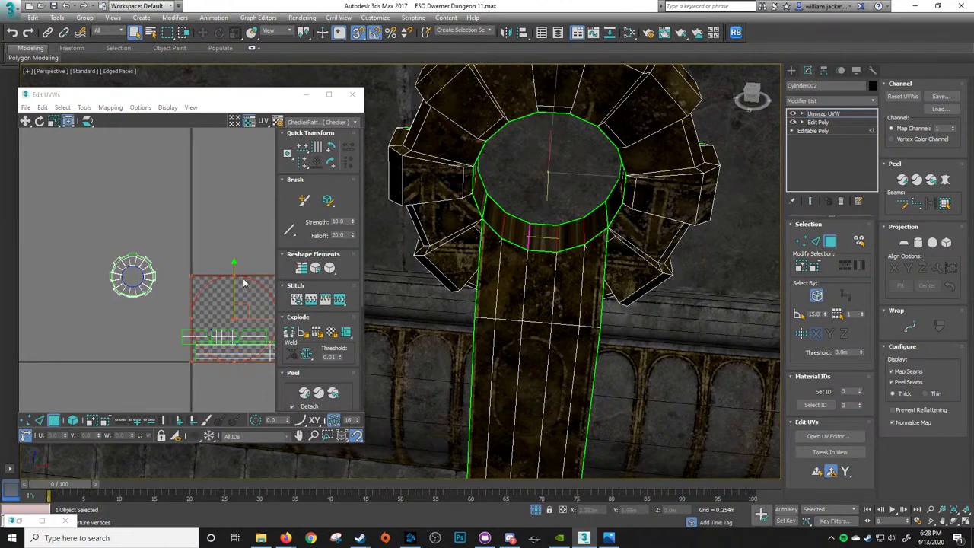
middle_click_drag(253, 279, 207, 237)
left_click_drag(197, 268, 223, 153)
middle_click_drag(222, 168, 190, 249)
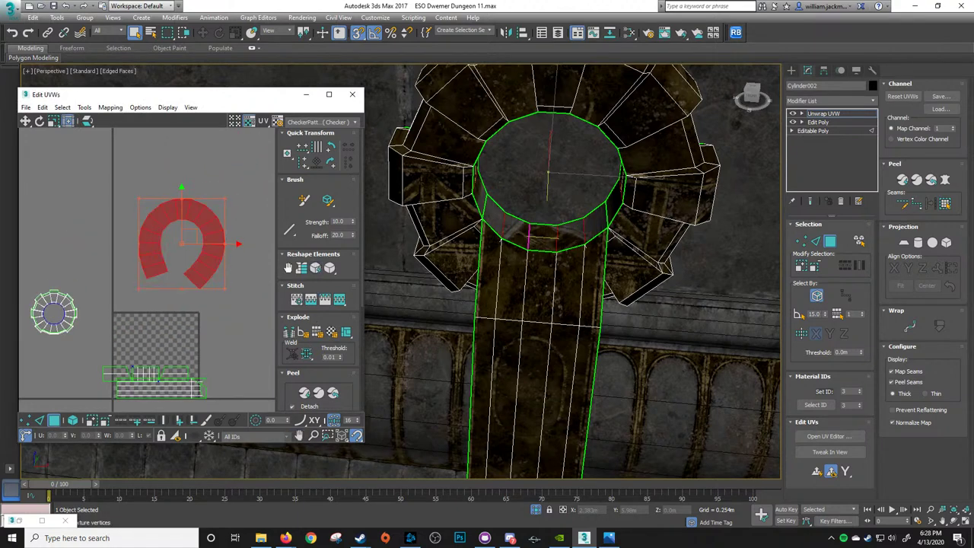
Straighten and relax the inner-rim shell into an even vertical strip
left_click(300, 271)
left_click(318, 273)
left_click(305, 271)
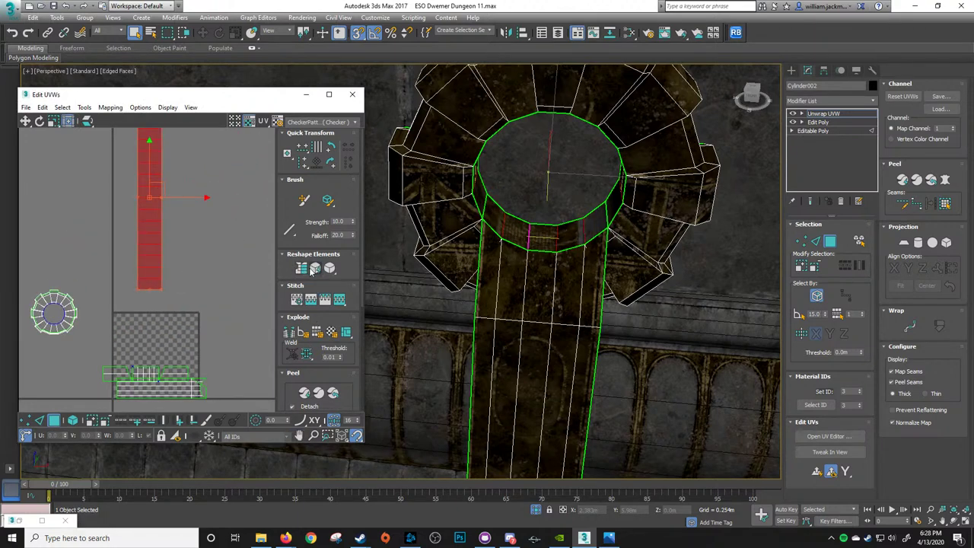
left_click(316, 272)
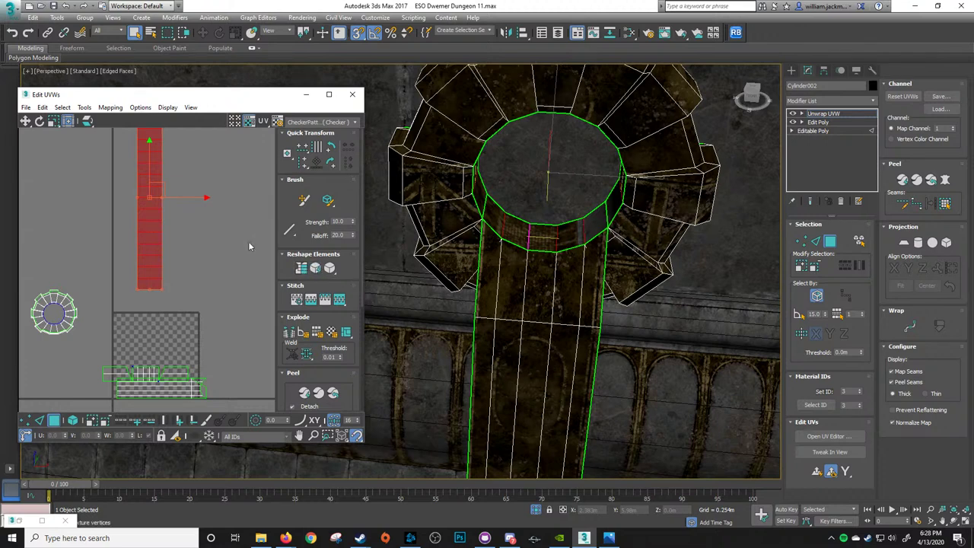
middle_click_drag(197, 197, 299, 237)
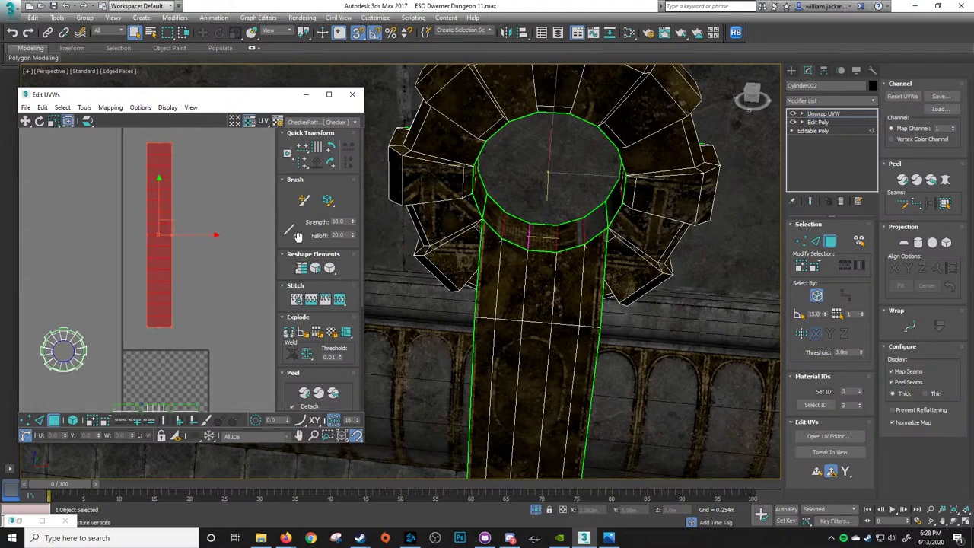
Compare the CheckerPattern and Map #4 on the ring's inner faces and examine them for distortion
left_click(350, 123)
left_click(335, 140)
scroll(583, 174, "up", 3)
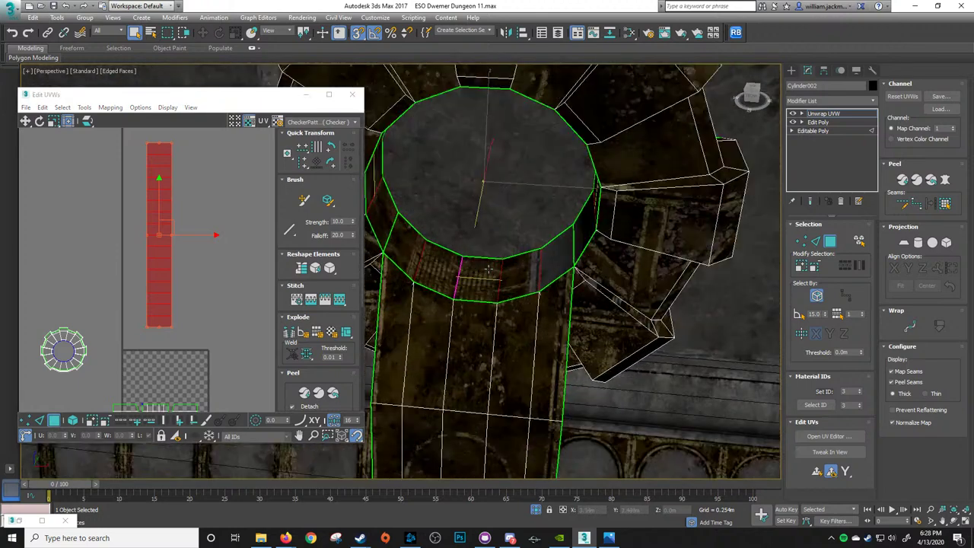
middle_click_drag(567, 177, 541, 220, "alt")
left_click(324, 122)
left_click(335, 147)
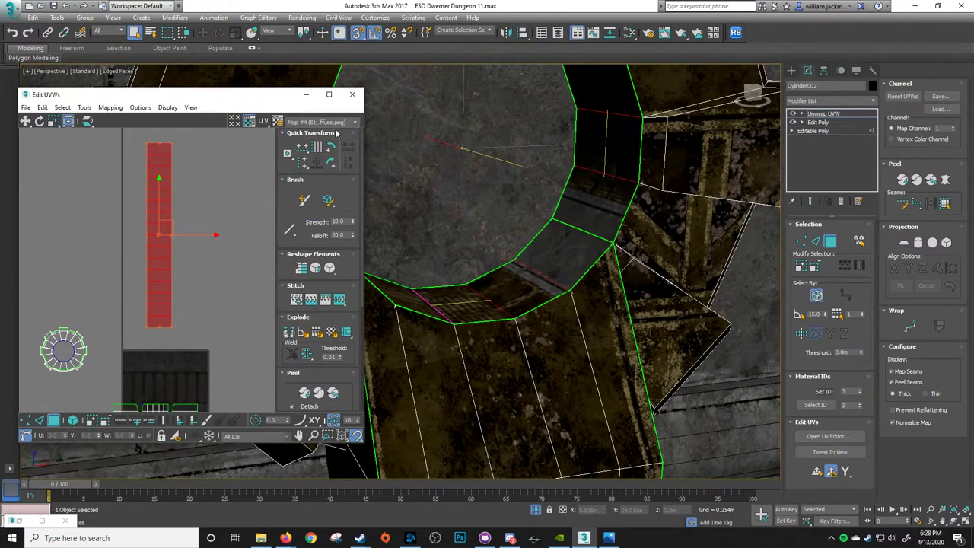
left_click(337, 131)
left_click(341, 123)
left_click(344, 139)
middle_click_drag(517, 190, 437, 176, "alt")
middle_click_drag(229, 228, 218, 182)
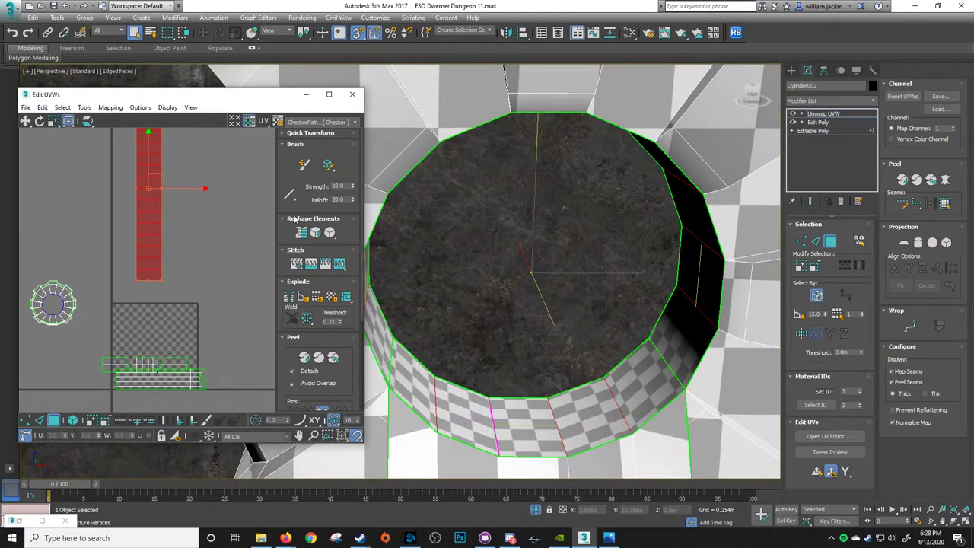
Rotate the inner-rim strip 90 degrees so it lies horizontally and display Map #8, the Stone Trim Sheet 2 diffuse texture
scroll(319, 228, "down", 4)
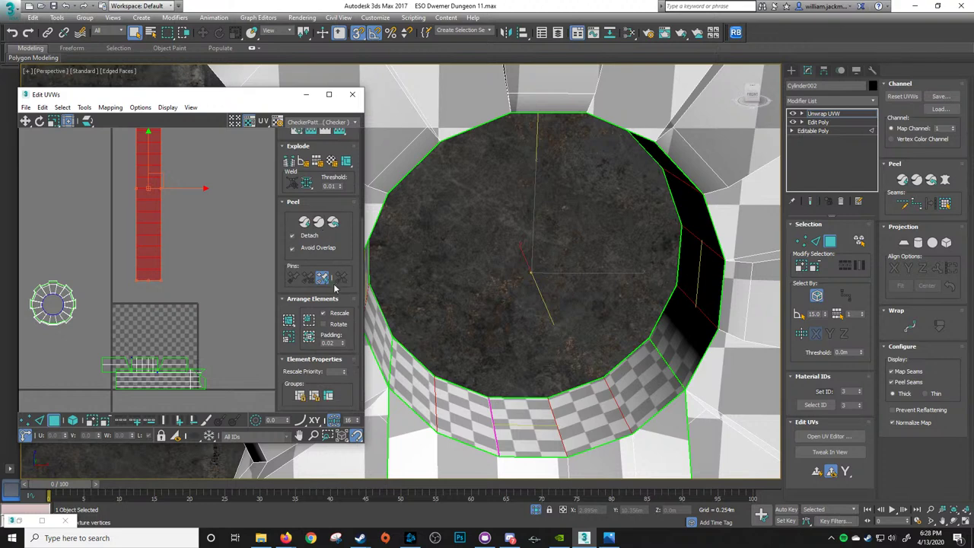
scroll(323, 251, "up", 4)
left_click(291, 132)
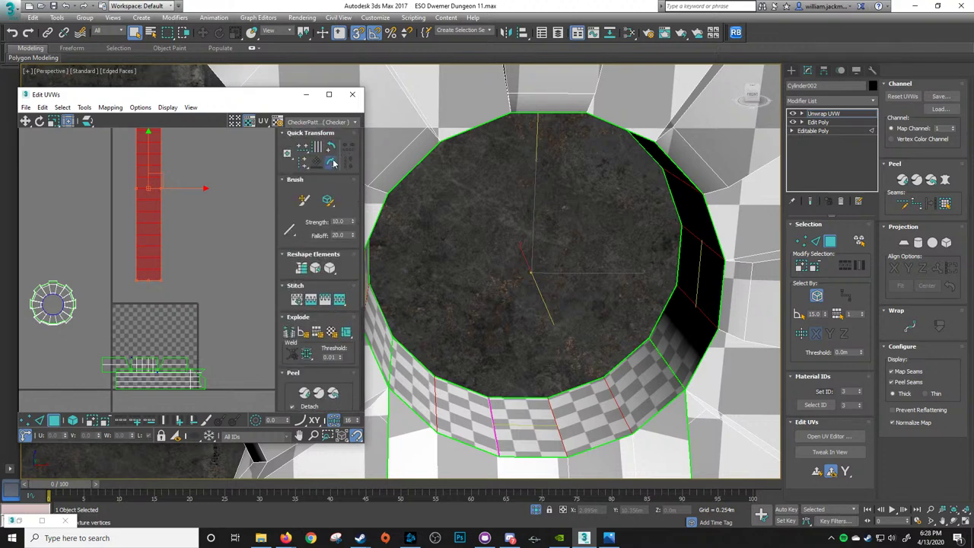
left_click(332, 162)
scroll(197, 232, "up", 3)
middle_click_drag(197, 232, 212, 194)
left_click(320, 123)
left_click(357, 164)
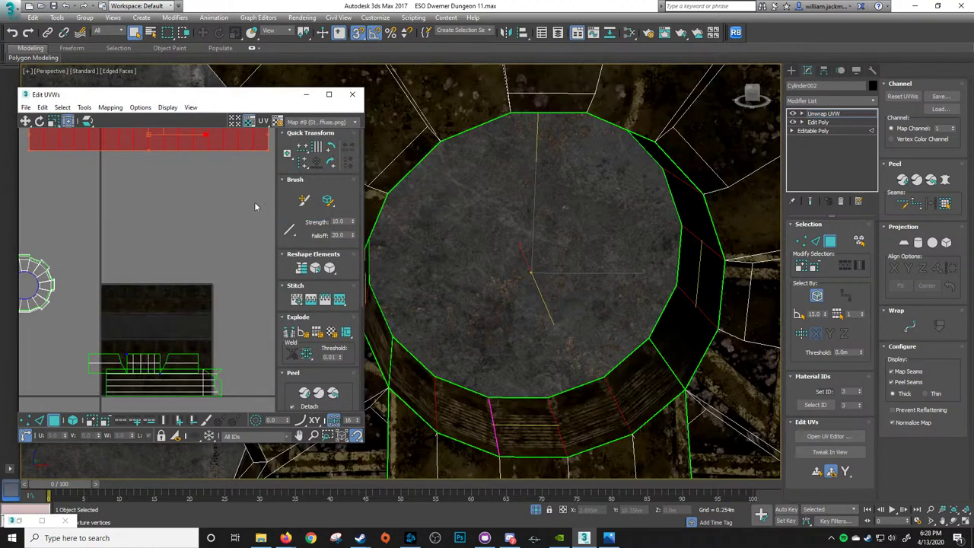
Move the horizontal strip down onto the trim sheet, above the other shells
left_click_drag(191, 143, 233, 339)
middle_click_drag(209, 342, 239, 263)
scroll(238, 261, "up", 3)
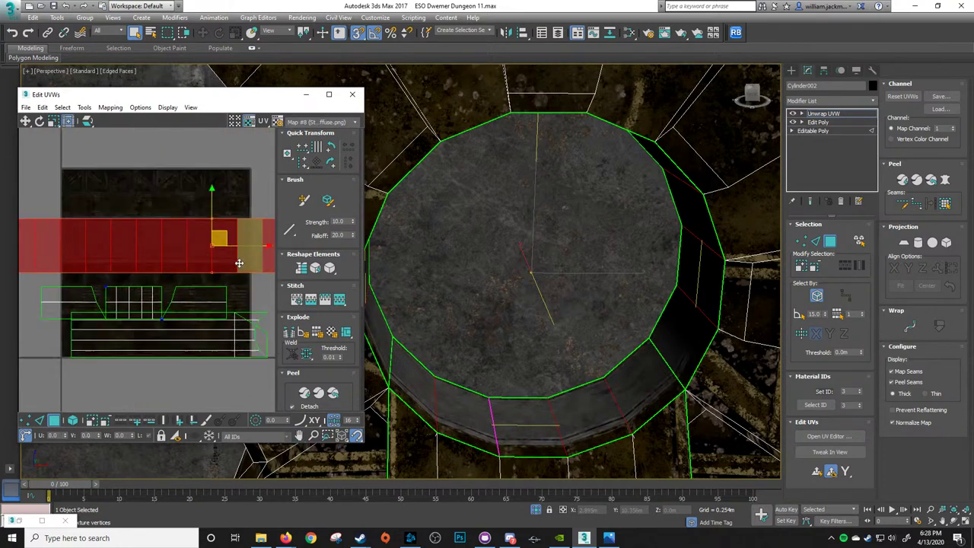
middle_click_drag(172, 273, 221, 267)
middle_click_drag(207, 198, 160, 235)
scroll(207, 276, "down", 3)
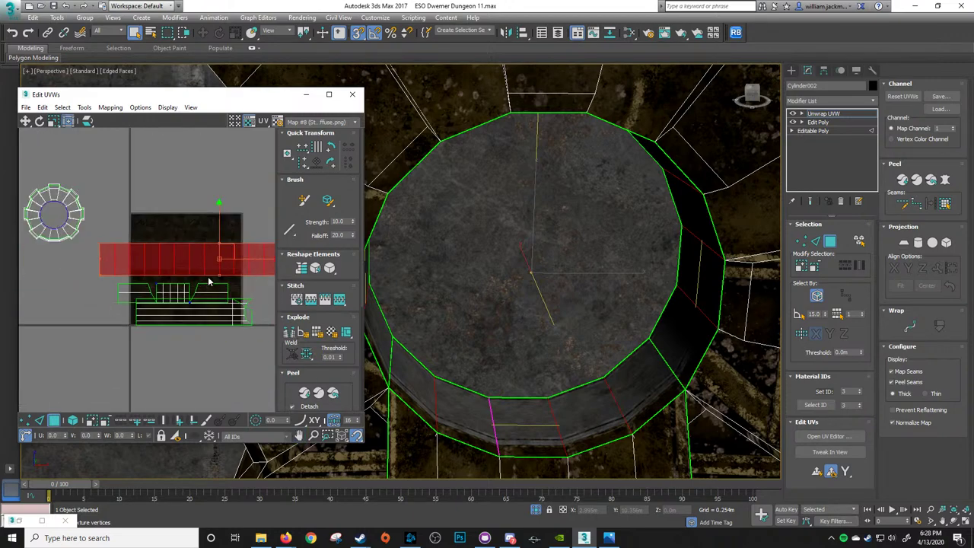
scroll(223, 249, "up", 2)
scroll(186, 251, "down", 3)
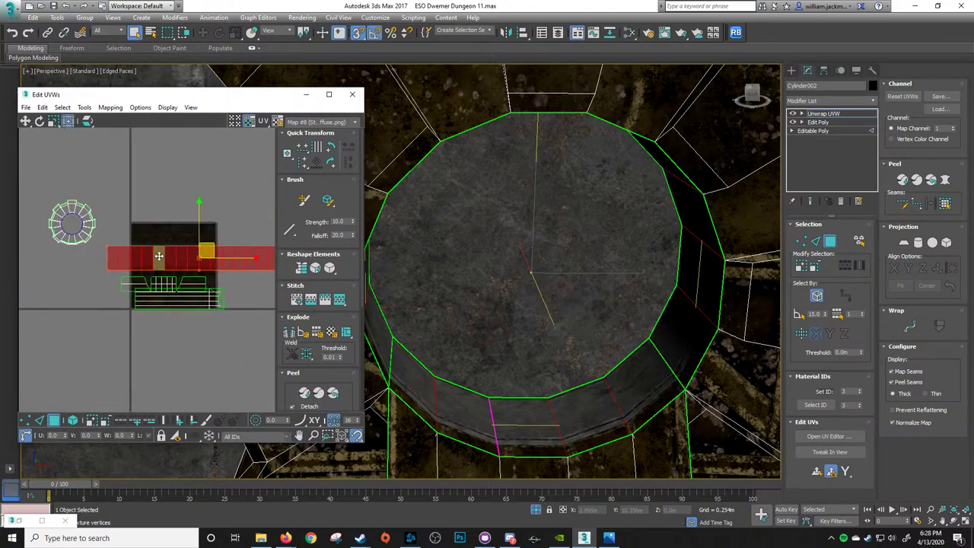
Flatten the strip into a thin band just below the grey trim and shift its left end near the texture's left edge
left_click_drag(109, 243, 112, 265)
scroll(194, 278, "up", 6)
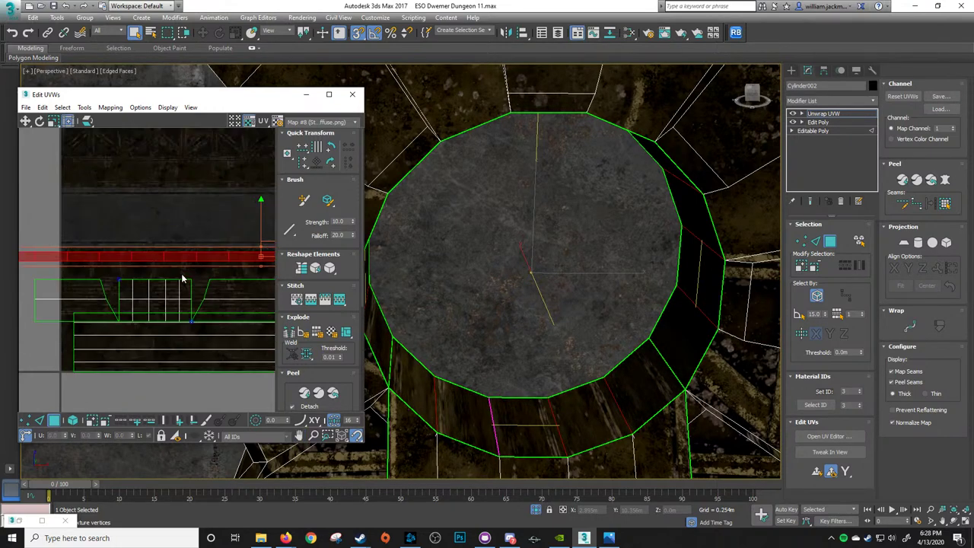
scroll(194, 281, "up", 2)
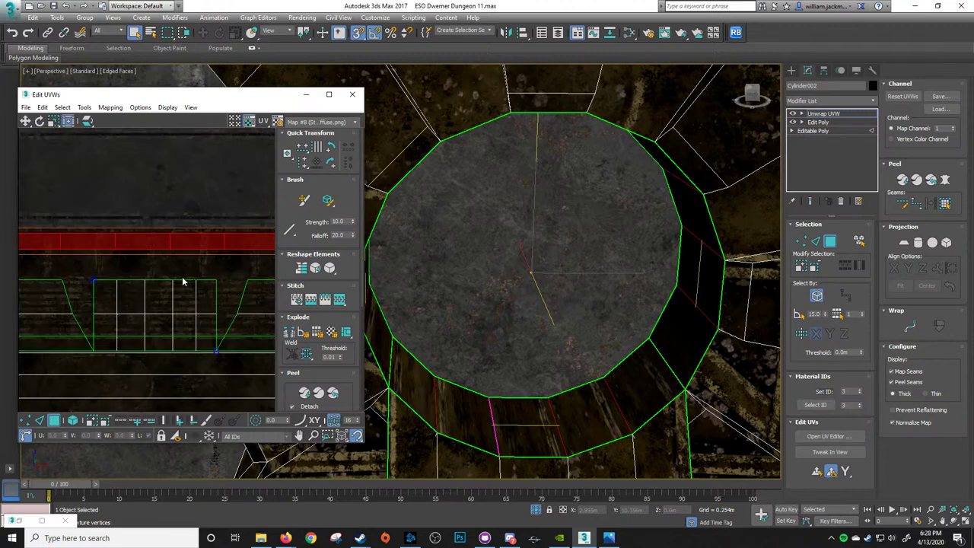
middle_click_drag(157, 261, 273, 253)
scroll(91, 241, "up", 3)
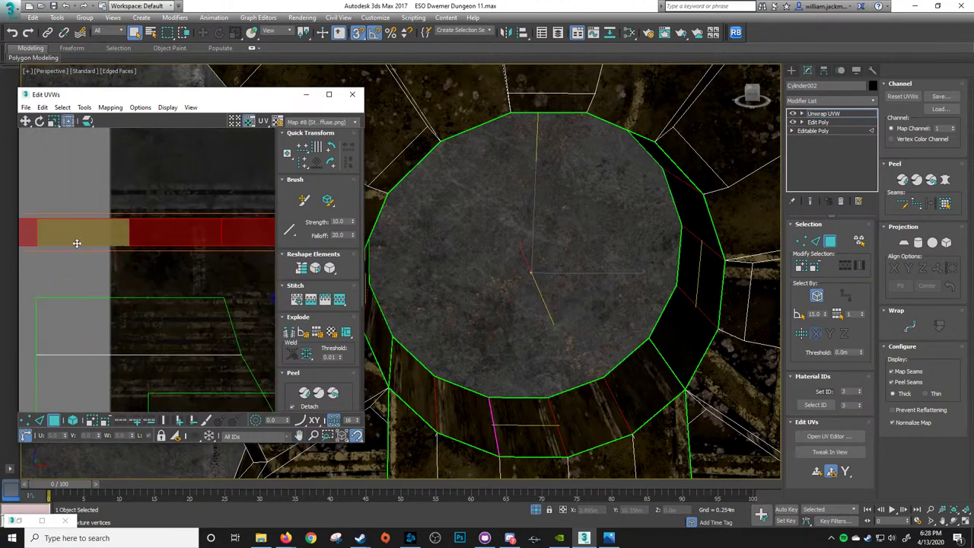
middle_click_drag(38, 251, 154, 246)
scroll(153, 246, "down", 3)
left_click_drag(123, 240, 230, 237)
middle_click_drag(228, 237, 165, 234)
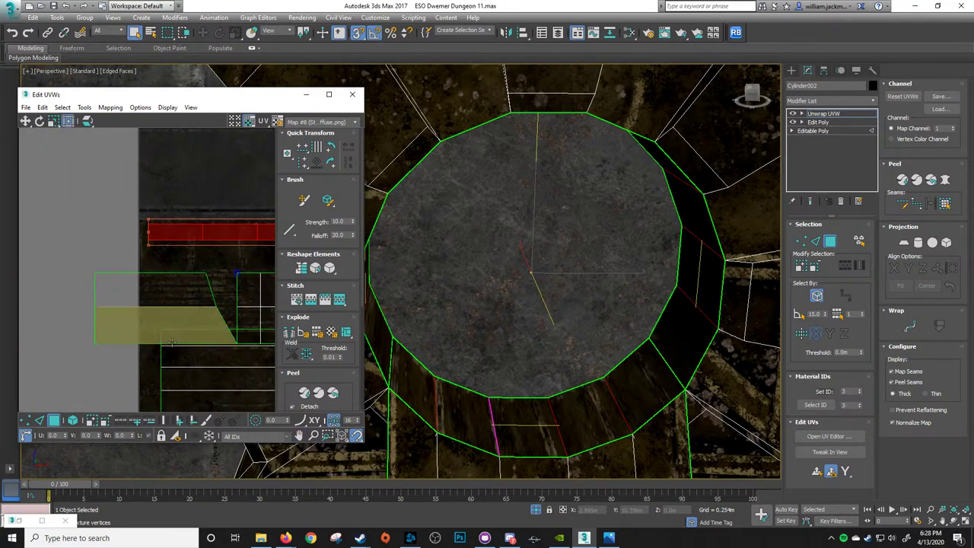
Move all the strip's vertices so its upper-left corner meets the upper-left corner of the framed panel below the grey trim
left_click(27, 421)
scroll(113, 232, "up", 5)
middle_click_drag(209, 197, 137, 222)
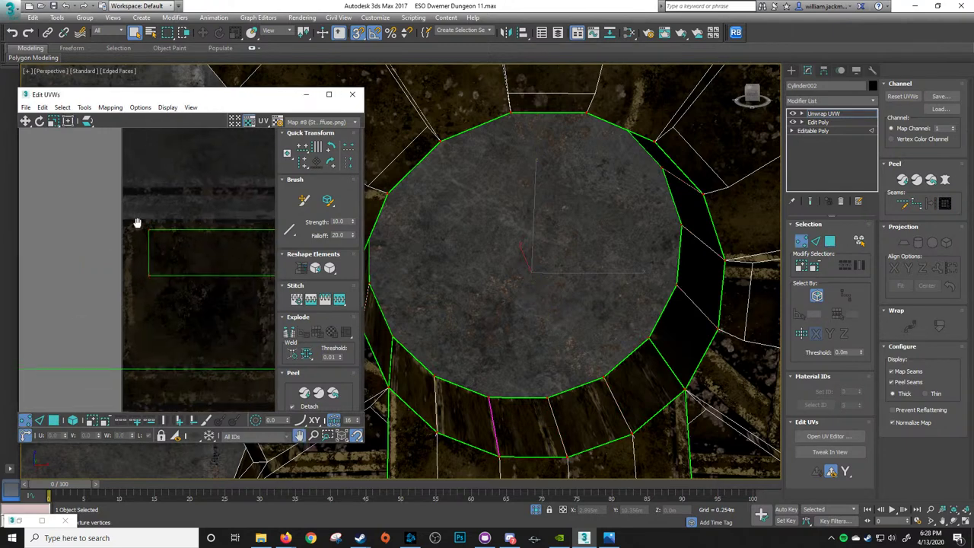
scroll(155, 225, "up", 2)
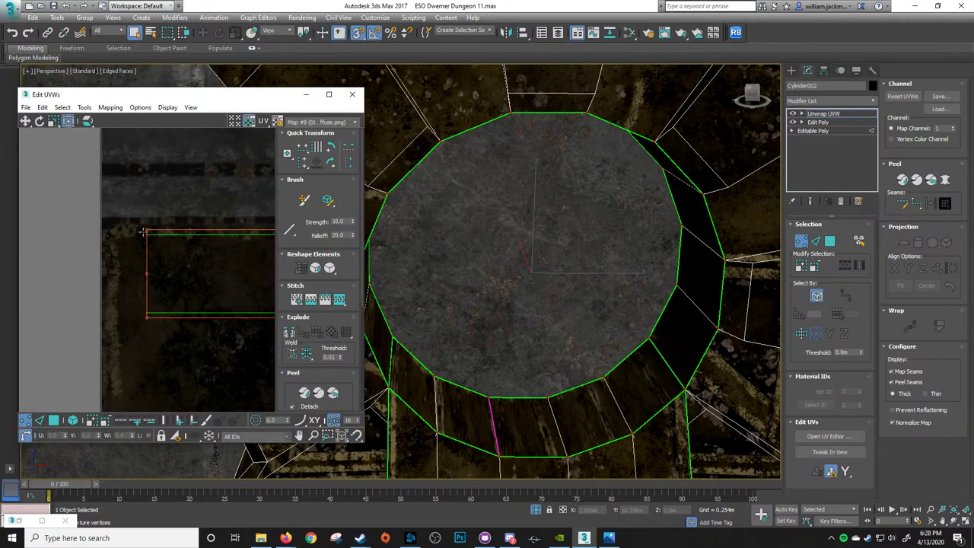
key("w")
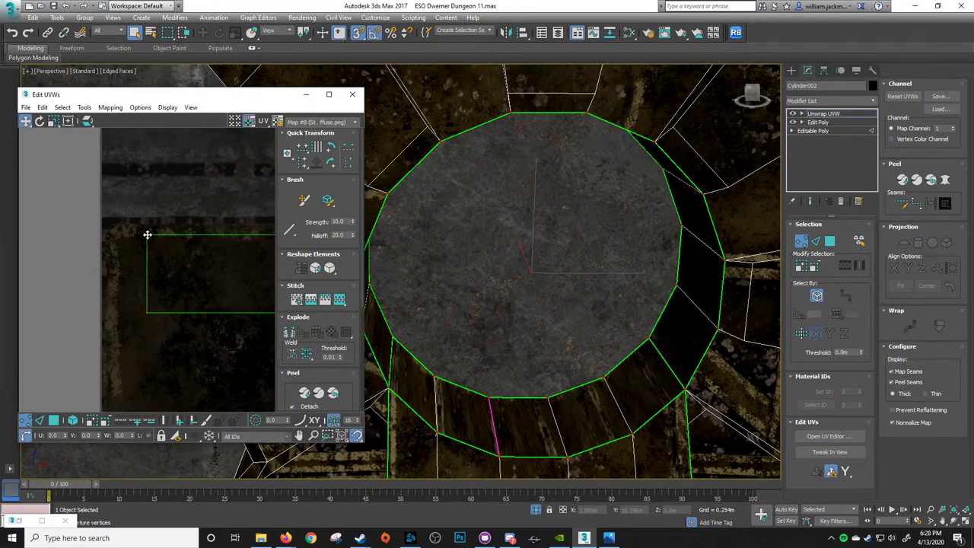
left_click_drag(148, 234, 115, 223)
scroll(108, 239, "down", 6)
middle_click_drag(182, 246, 148, 241)
scroll(100, 246, "down", 6)
scroll(186, 240, "down", 3)
scroll(169, 246, "down", 4)
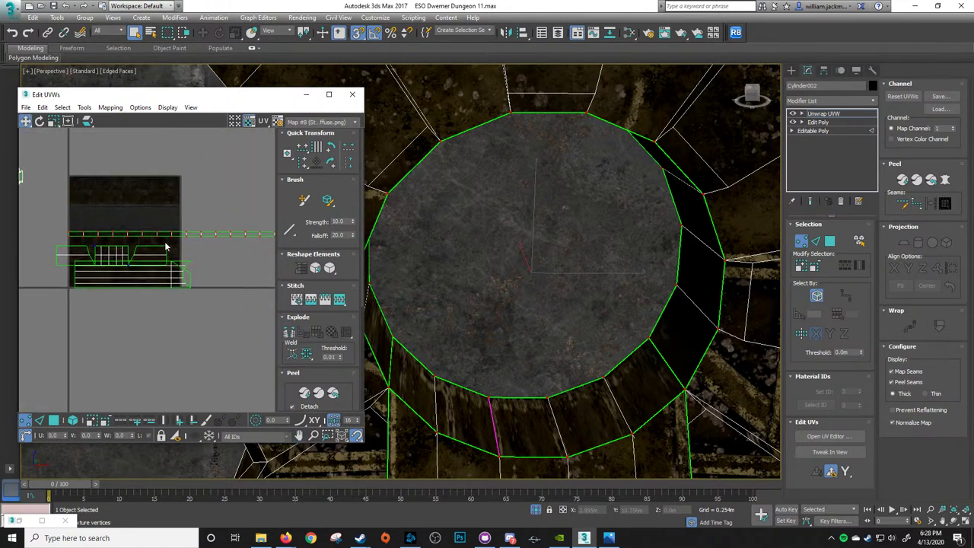
Select the strip's lower row of vertices and lower it to the panel's bottom border, checking the fit on the ring
left_click(236, 246)
left_click_drag(236, 246, 76, 242)
scroll(97, 246, "up", 10)
middle_click_drag(38, 241, 143, 234)
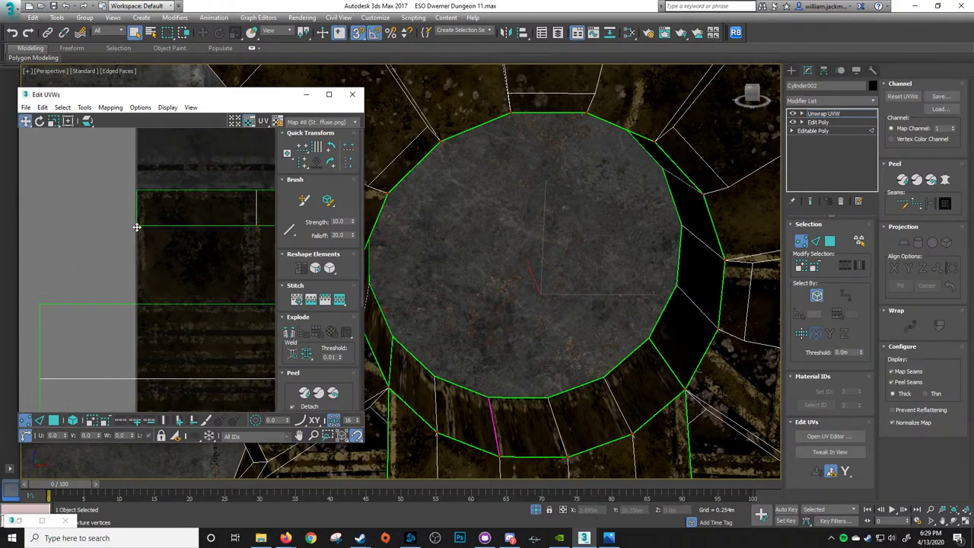
left_click_drag(137, 227, 137, 303)
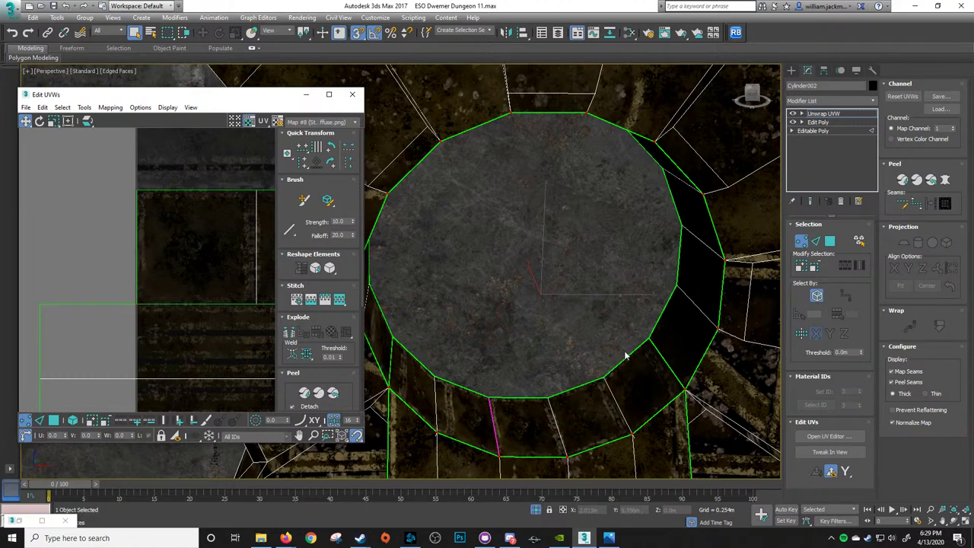
middle_click_drag(625, 355, 508, 281, "alt")
scroll(512, 285, "up", 4)
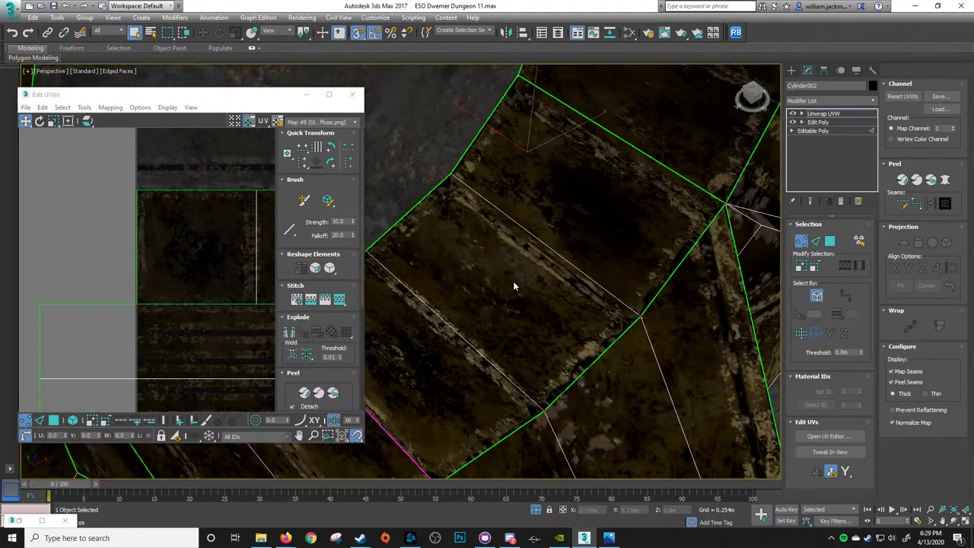
Select the whole strip as polygons and shrink it horizontally until its far end meets the texture's right edge
scroll(169, 252, "down", 8)
middle_click_drag(266, 250, 151, 243)
scroll(168, 254, "down", 2)
left_click(53, 423)
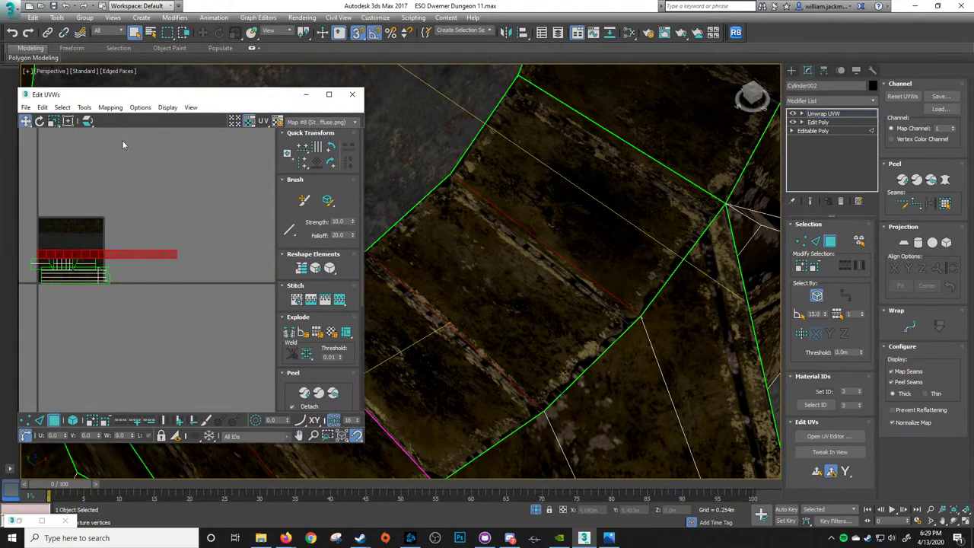
left_click(67, 121)
left_click_drag(177, 245, 104, 261, "shift")
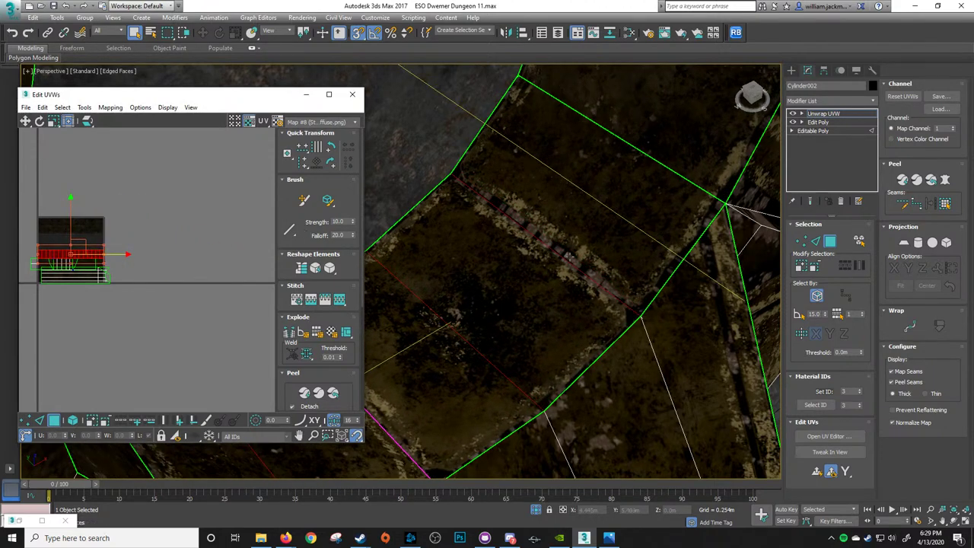
Examine how the rescaled strip's framed panel texture repeats around the ring's inner rim
middle_click_drag(569, 255, 511, 311, "alt")
scroll(546, 263, "down", 4)
middle_click_drag(548, 262, 444, 255, "alt")
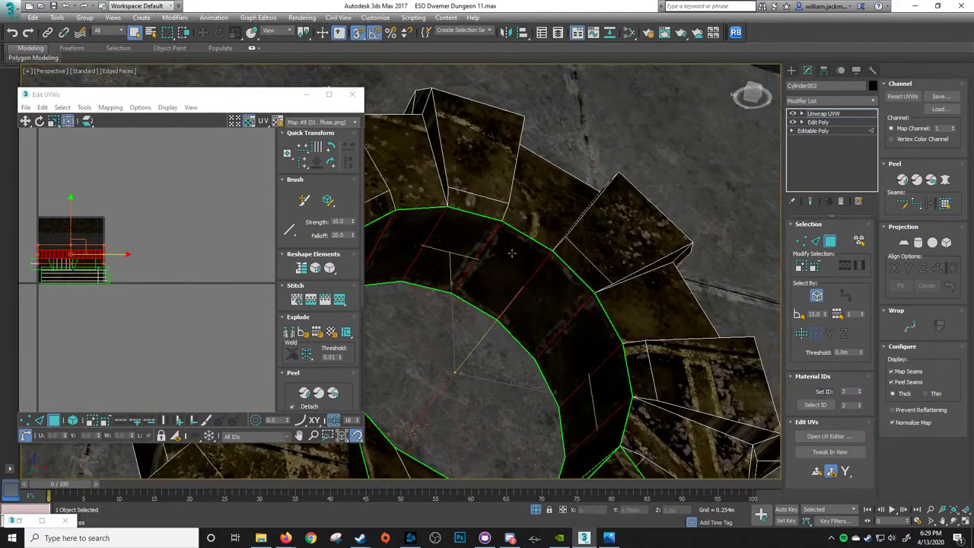
middle_click_drag(511, 252, 529, 293, "alt")
scroll(494, 286, "up", 4)
scroll(574, 329, "down", 2)
scroll(69, 225, "up", 4)
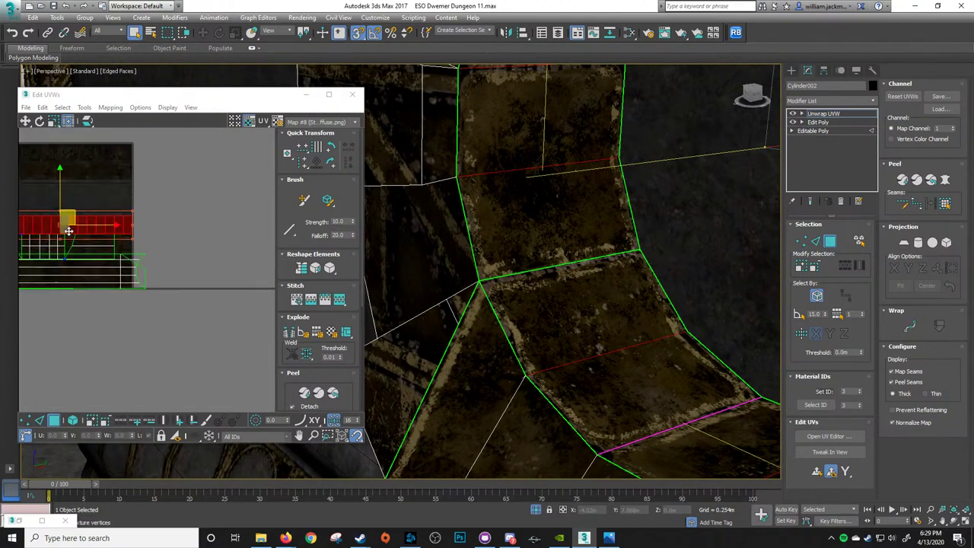
Select the strip's lower row of vertices and nudge it slightly upward with snapping turned off
middle_click_drag(67, 225, 166, 237)
key("1")
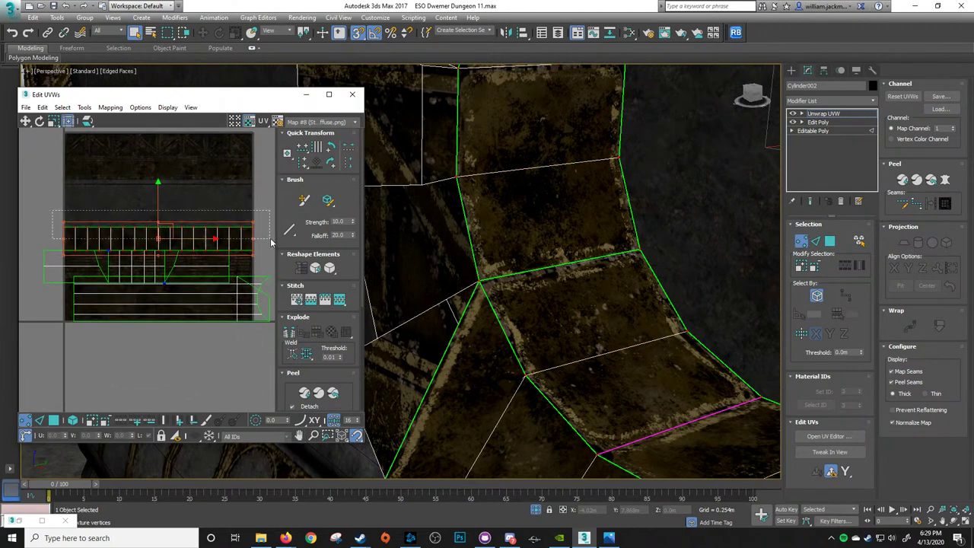
left_click_drag(271, 242, 274, 241)
scroll(225, 254, "up", 2)
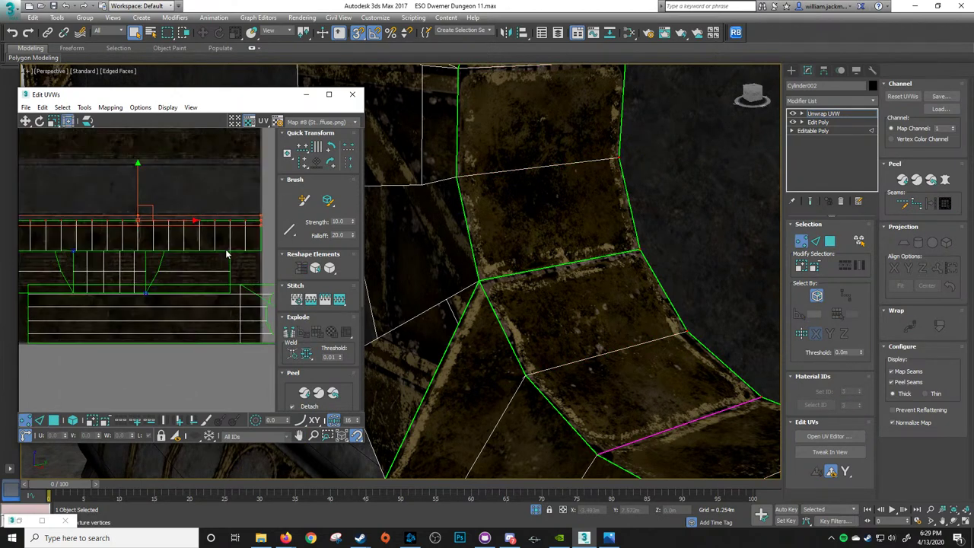
scroll(229, 240, "down", 4)
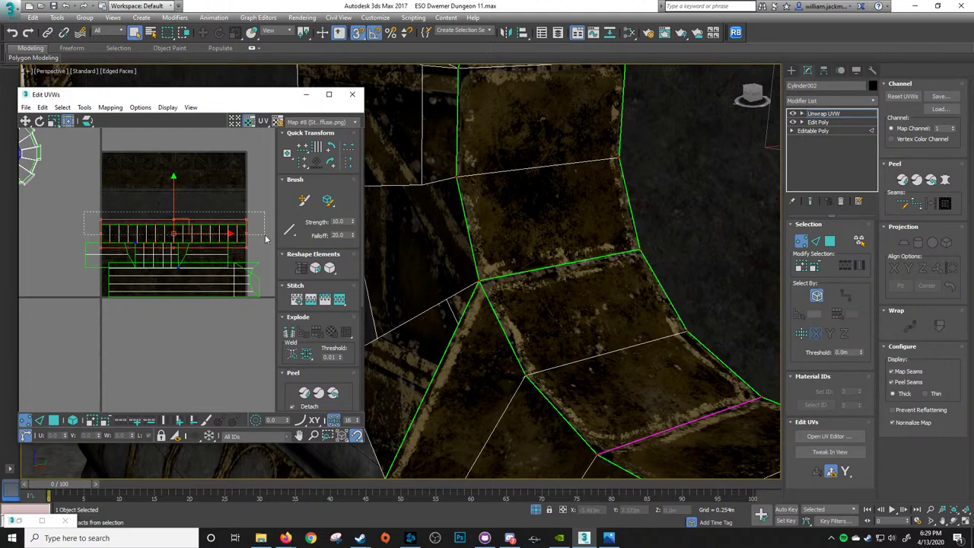
scroll(218, 255, "up", 5)
key("s")
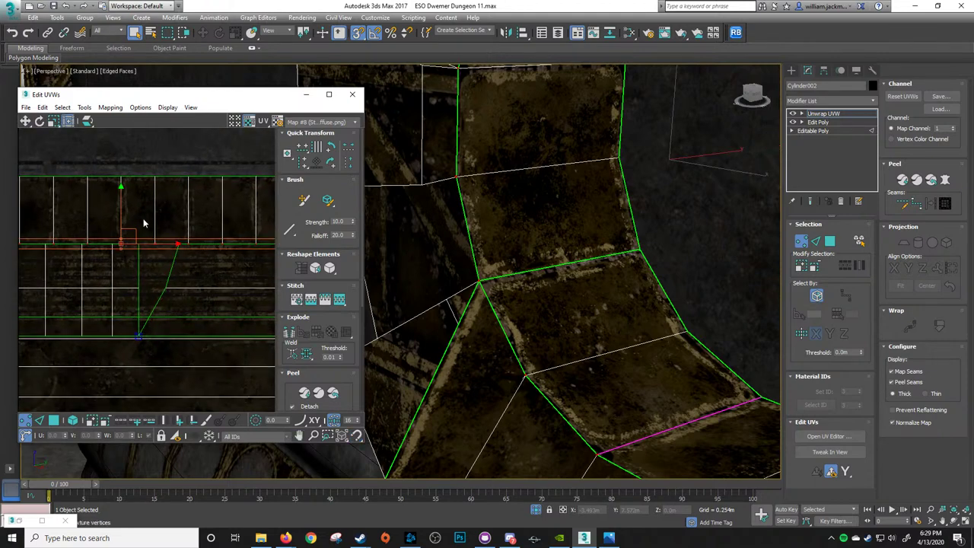
scroll(127, 223, "up", 4)
middle_click_drag(142, 239, 178, 239)
left_click_drag(150, 228, 150, 213)
scroll(492, 276, "down", 4)
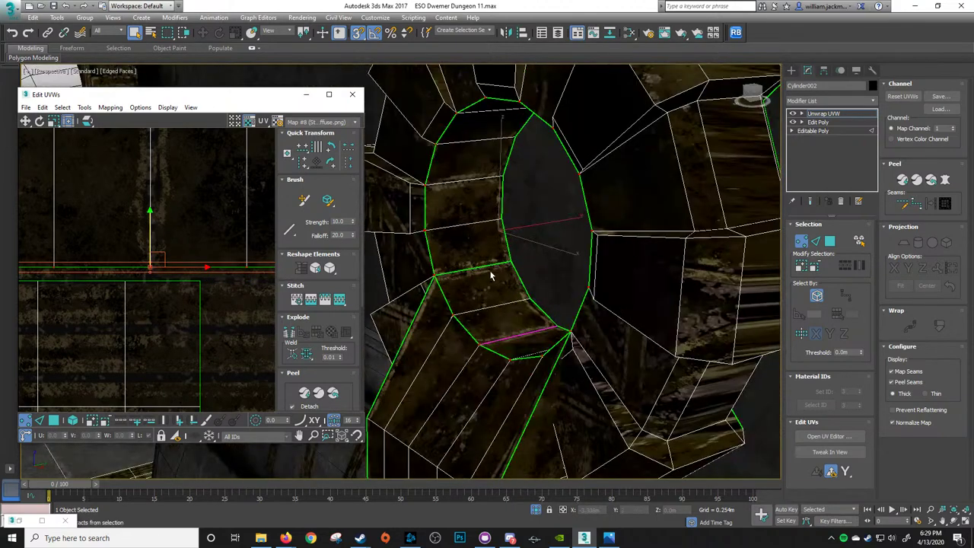
Leave UV sub-object editing and reselect the ring-and-post prop in the scene
middle_click_drag(491, 276, 565, 320, "alt")
left_click(820, 115)
left_click(719, 346)
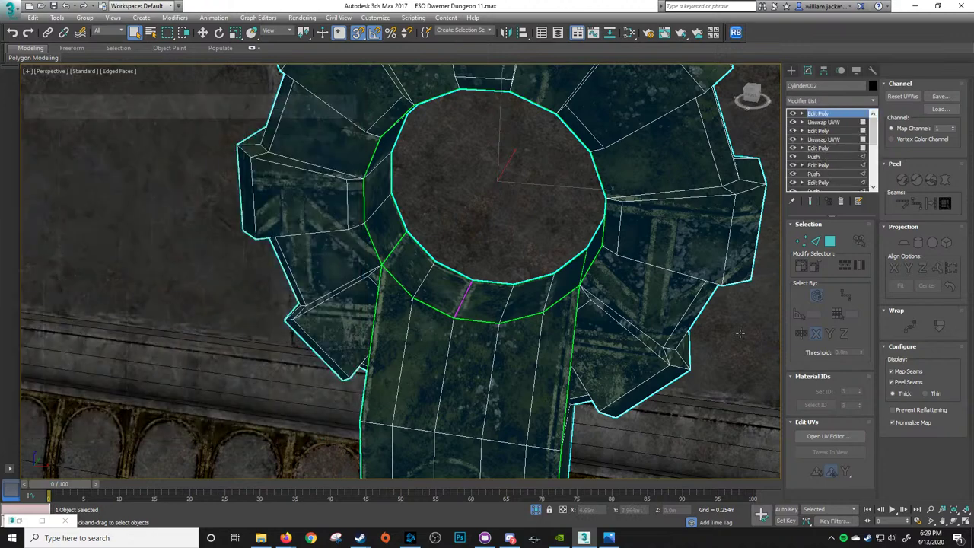
middle_click_drag(362, 338, 493, 326, "alt")
key("z")
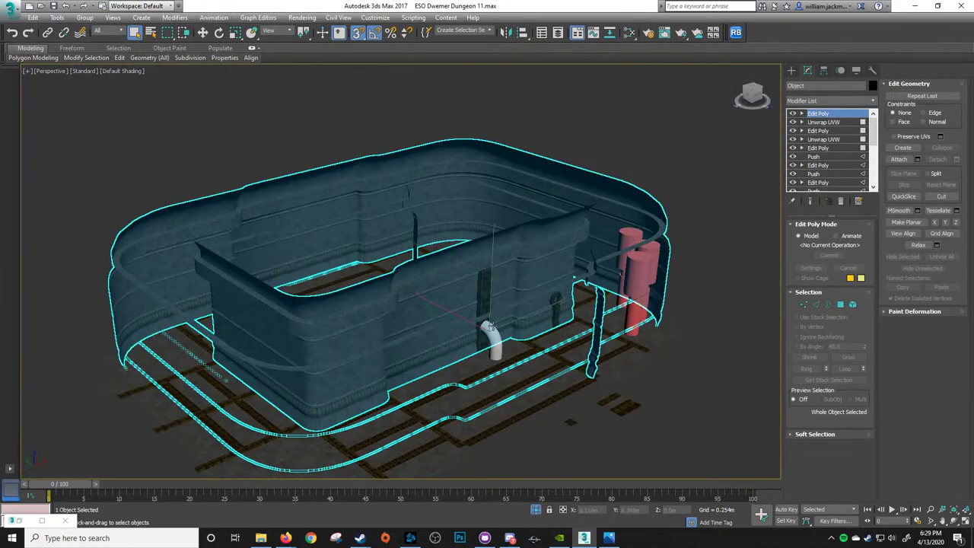
left_click(556, 302)
key("z")
left_click(495, 236)
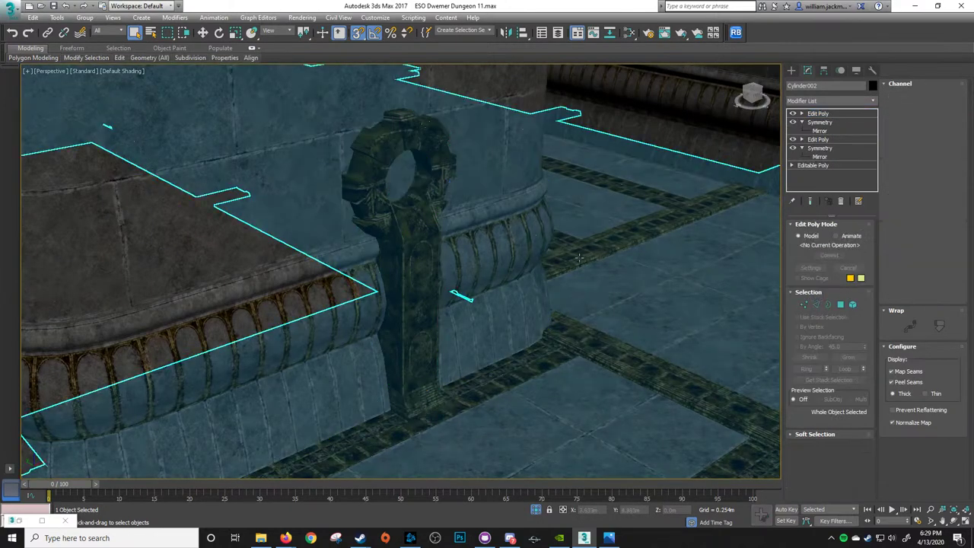
scroll(496, 221, "up", 4)
middle_click_drag(529, 212, 688, 255, "alt")
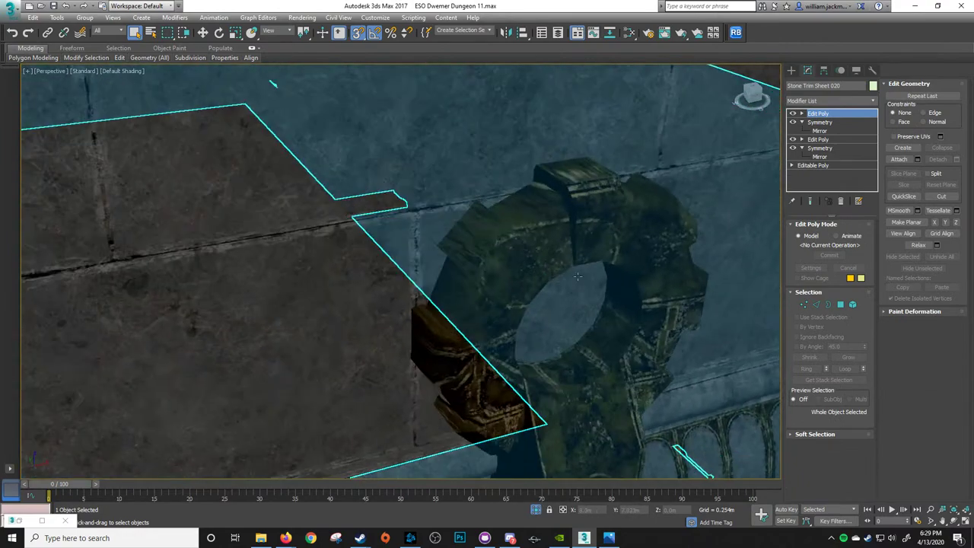
left_click(661, 262)
key("z")
Isolate the ring-and-post prop and examine the texture where the inner rim meets the post
left_click(537, 508)
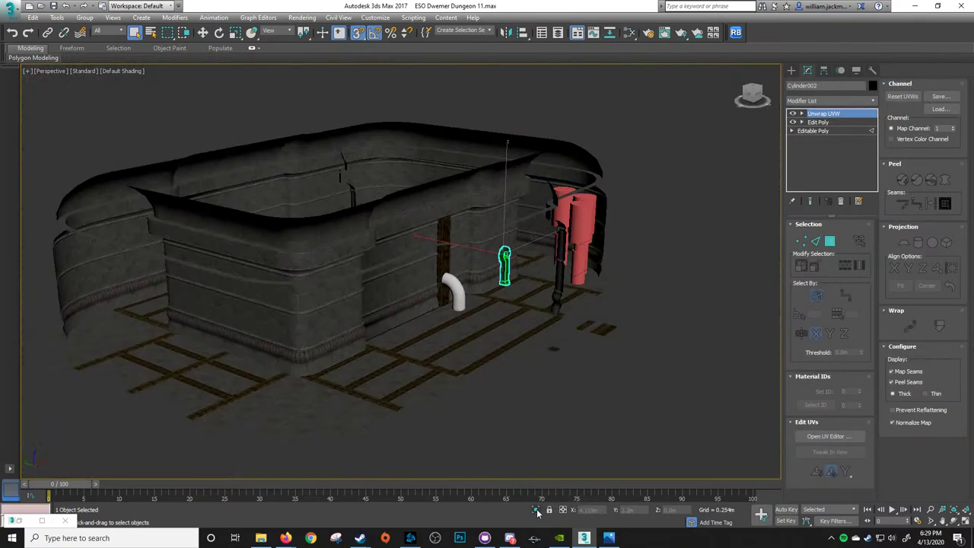
left_click(537, 509)
left_click(585, 248)
middle_click_drag(493, 227, 491, 357, "alt")
scroll(489, 238, "up", 6)
middle_click_drag(454, 217, 510, 223, "alt")
left_click(511, 223)
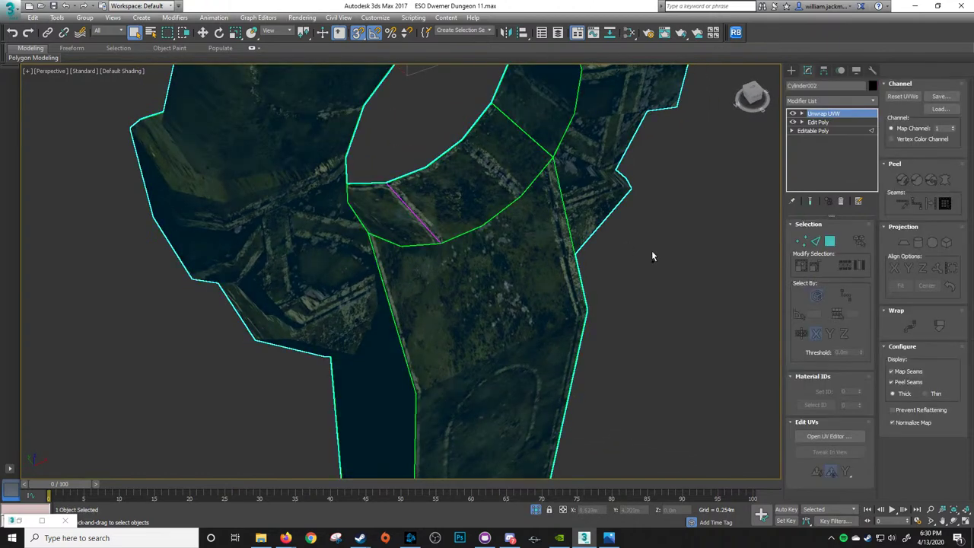
Undo the stray selection changes and isolate the ring-and-post prop again
key("alt+q")
key("ctrl+z")
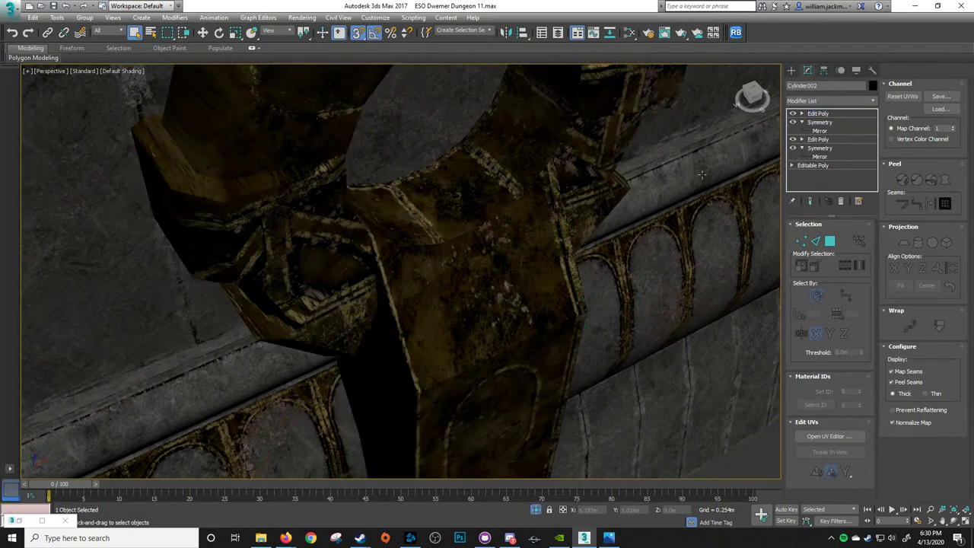
key("ctrl+z")
left_click(701, 175)
key("ctrl+z")
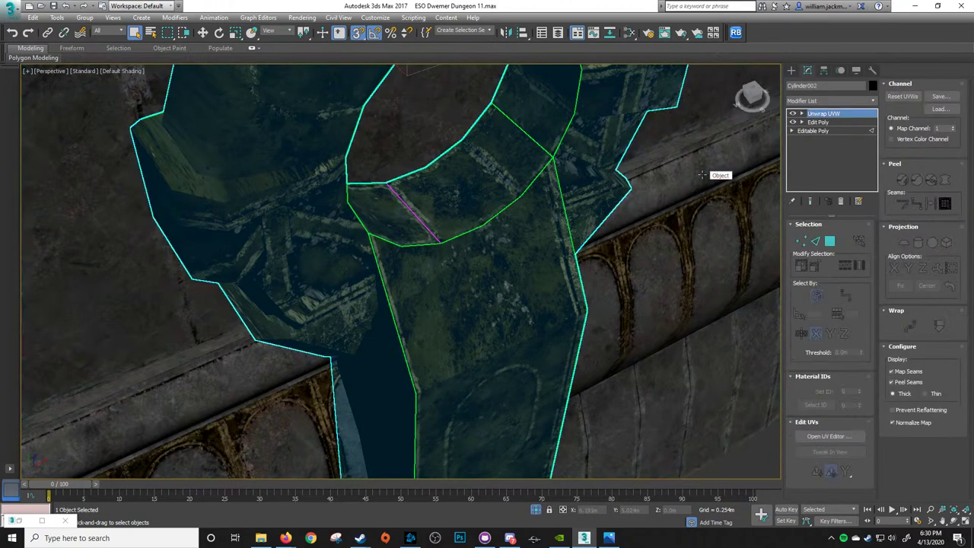
left_click(536, 511)
left_click(536, 510)
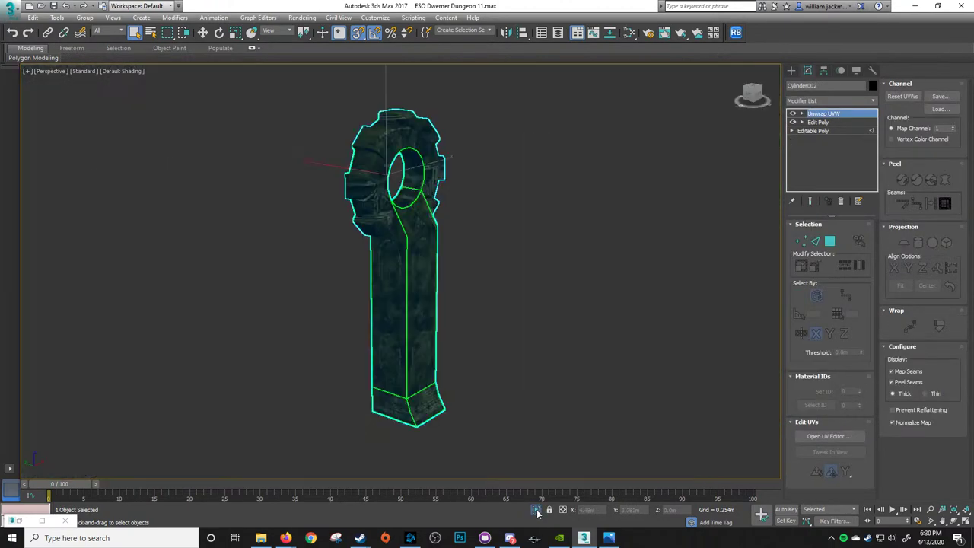
Deselect the prop, turn on edged faces and examine the textures on the ring's faces, outer teeth and inner rim
left_click(536, 259)
scroll(454, 226, "up", 4)
middle_click_drag(536, 257, 373, 304, "alt")
scroll(454, 227, "up", 2)
scroll(498, 349, "up", 4)
middle_click_drag(373, 304, 435, 328)
middle_click_drag(414, 296, 525, 323, "alt")
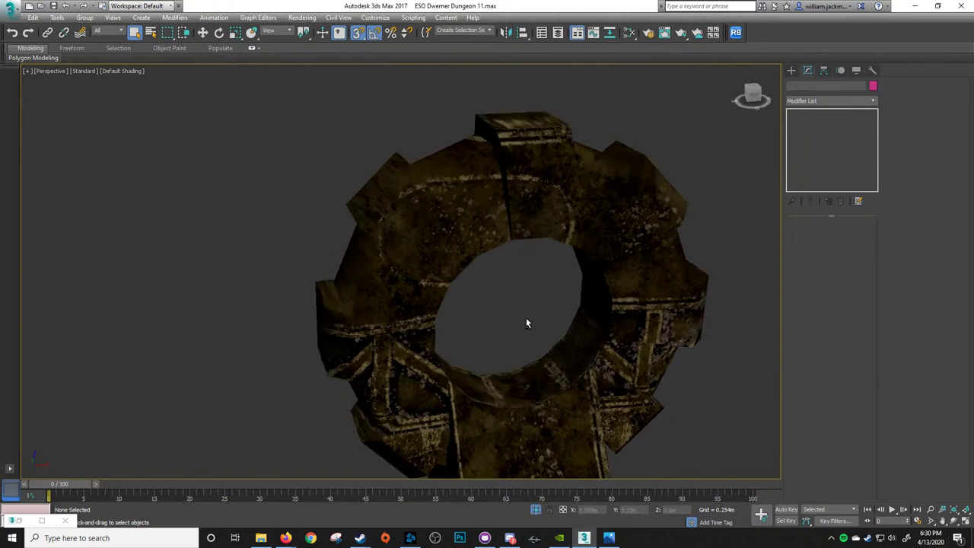
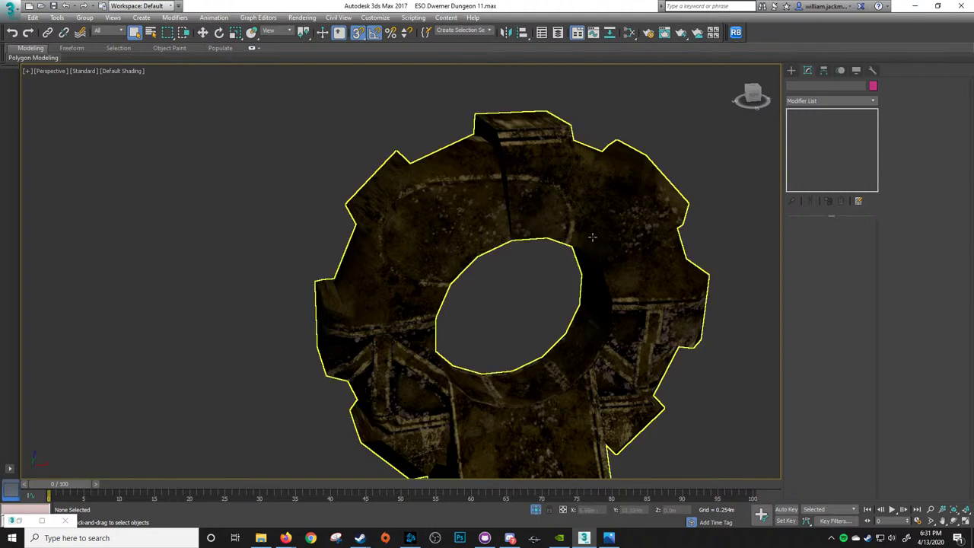
middle_click_drag(606, 261, 497, 268, "alt")
mouse_move(582, 250)
middle_mouse_down("alt")
mouse_move(507, 247)
mouse_move(451, 216)
mouse_move(451, 228)
middle_mouse_up("alt")
key("F4")
scroll(463, 205, "up", 3)
scroll(485, 192, "down", 3)
middle_click_drag(485, 193, 560, 243, "alt")
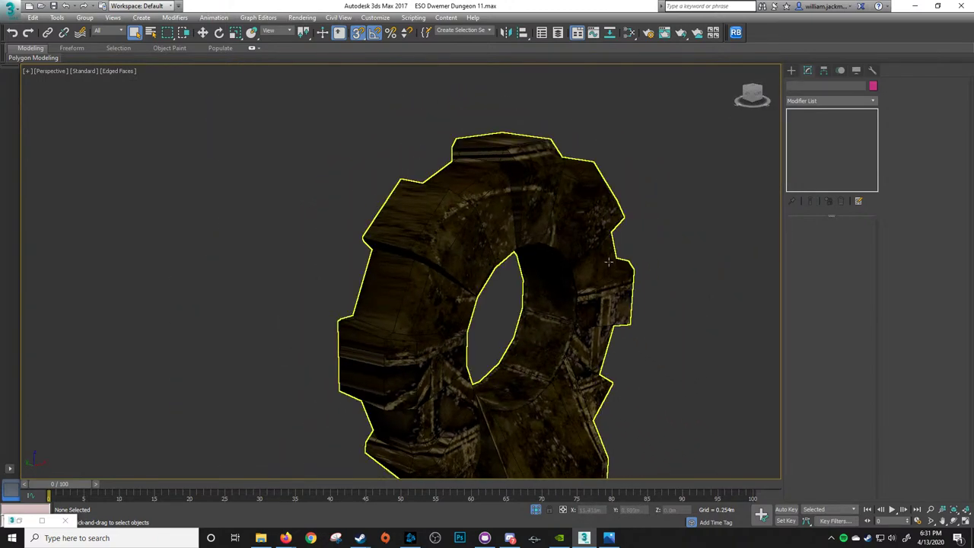
middle_click_drag(601, 293, 549, 295)
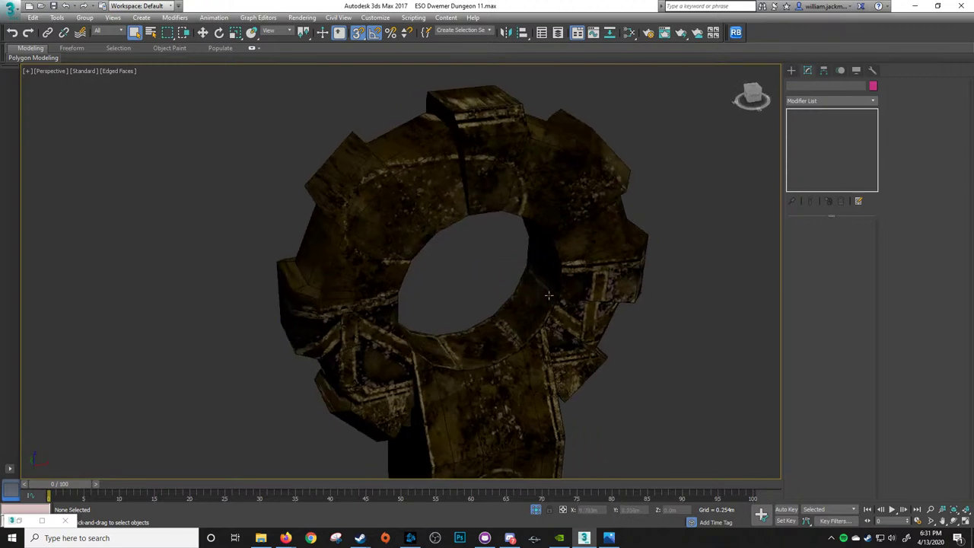
Open the ring-and-post prop's UVs for editing, frame the round ring-face shell and switch to polygon selection
left_click(448, 214)
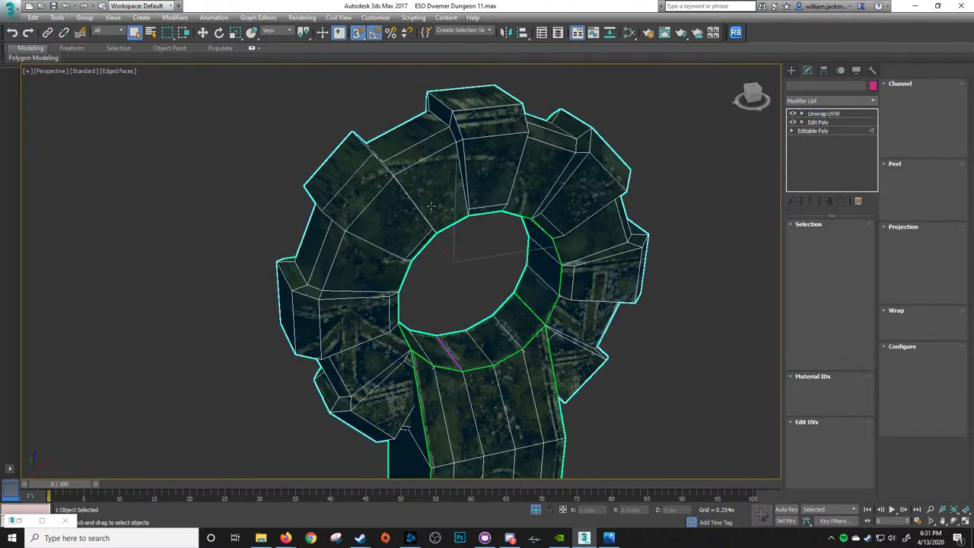
middle_click_drag(445, 256, 465, 239, "alt")
middle_click_drag(421, 136, 543, 230)
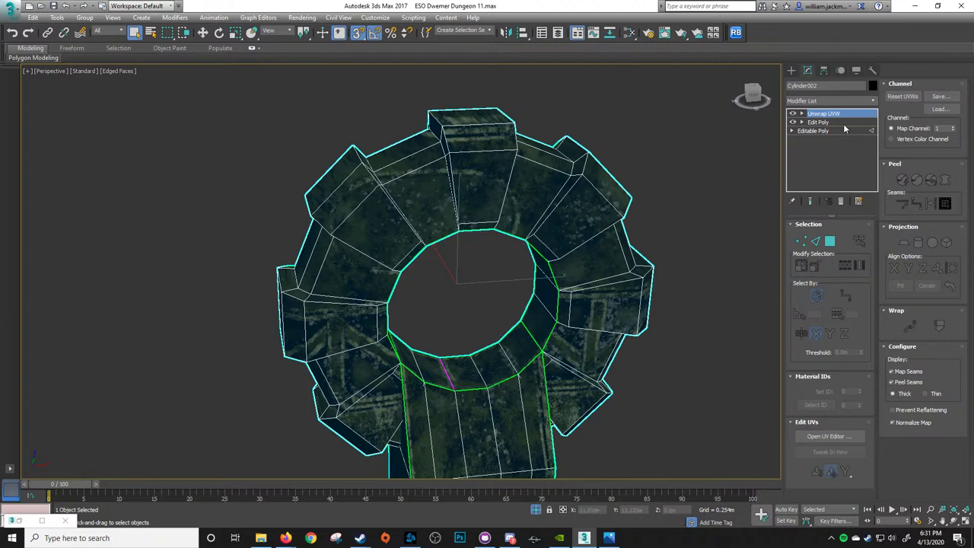
left_click(829, 437)
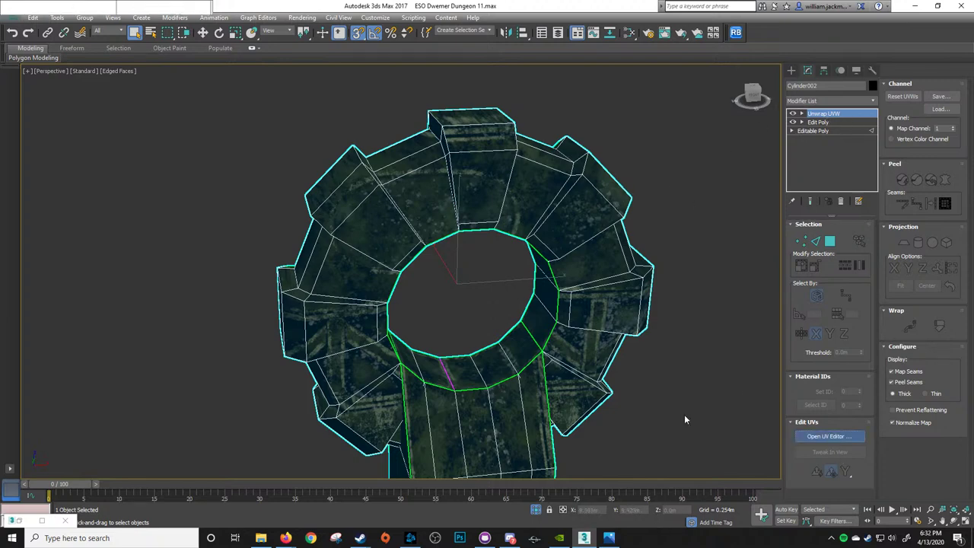
left_click_drag(210, 103, 292, 102)
scroll(285, 236, "down", 5)
middle_click_drag(216, 190, 242, 213)
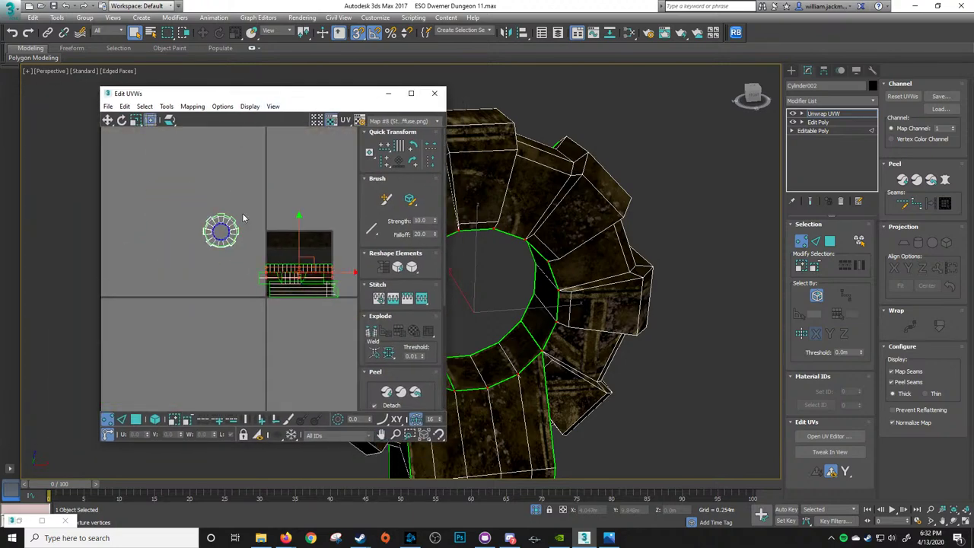
middle_click_drag(605, 222, 720, 270)
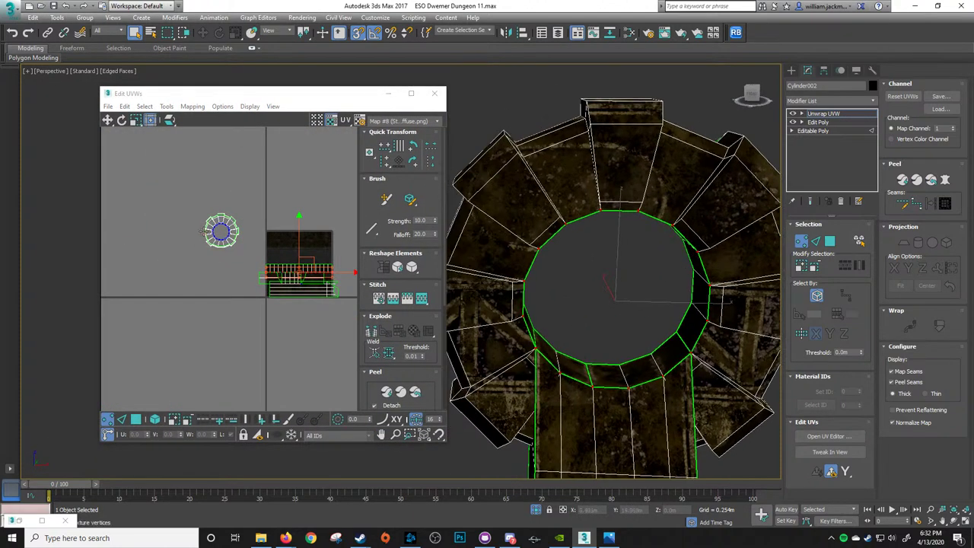
scroll(210, 226, "up", 6)
middle_click_drag(233, 218, 254, 221)
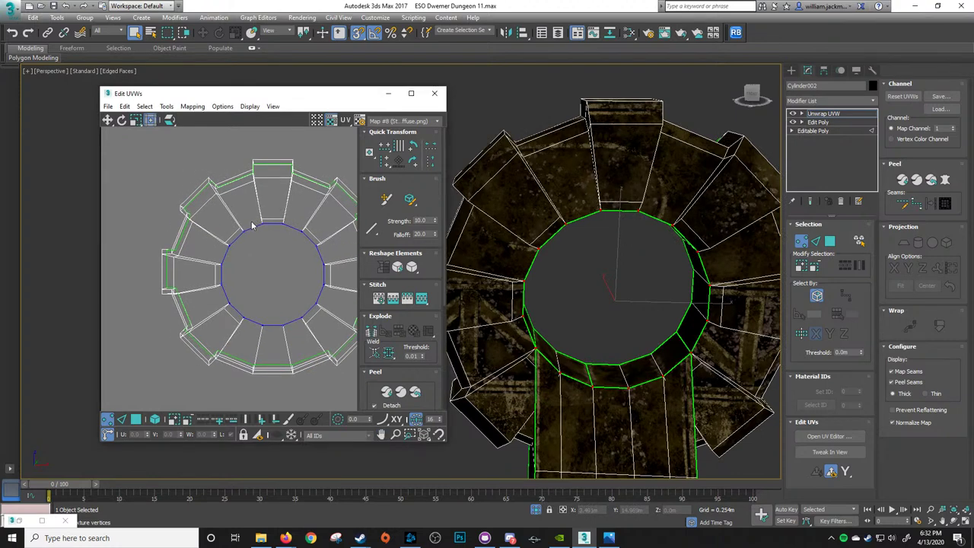
key("3")
left_click_drag(253, 239, 235, 161)
left_click_drag(323, 138, 275, 217, "alt")
scroll(251, 171, "up", 3)
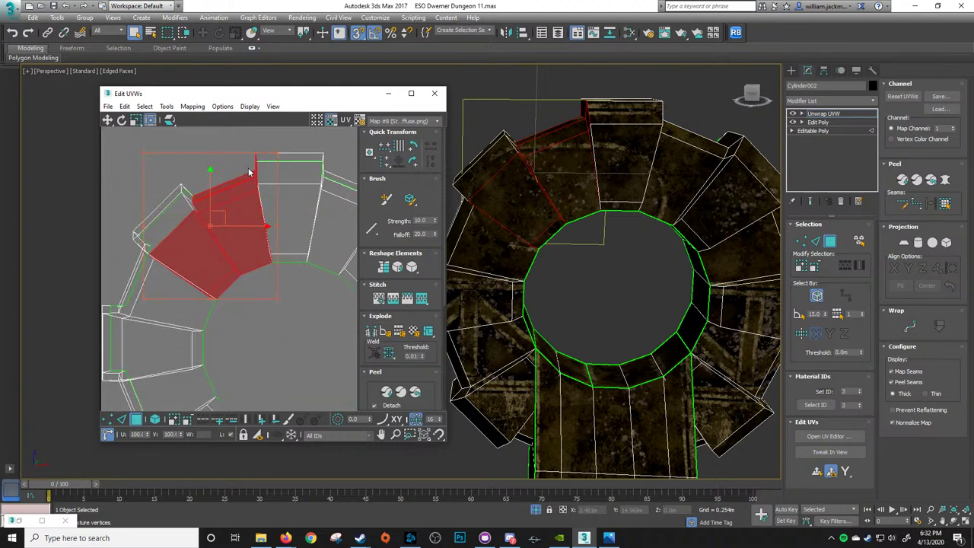
left_click(222, 147)
Select the recessed segments between the teeth down the ring-face shell's left half, together with their outer edge faces
left_click(229, 198)
left_click(252, 246, "ctrl")
middle_click_drag(175, 320, 251, 293)
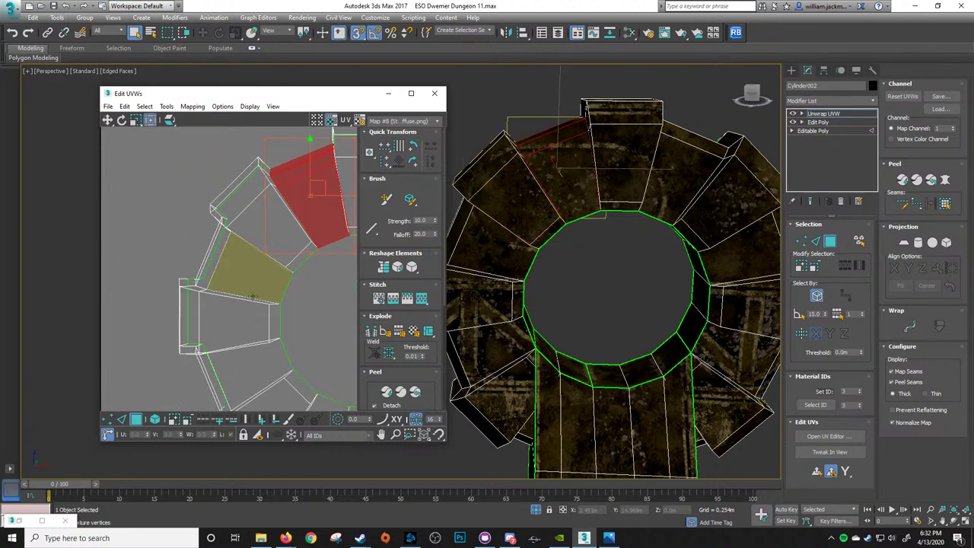
left_click(207, 259, "ctrl")
left_click(230, 271, "ctrl")
middle_click_drag(249, 363, 248, 254)
left_click(241, 299, "ctrl")
left_click(218, 308, "ctrl")
left_click(284, 309, "ctrl")
left_click(272, 339, "ctrl")
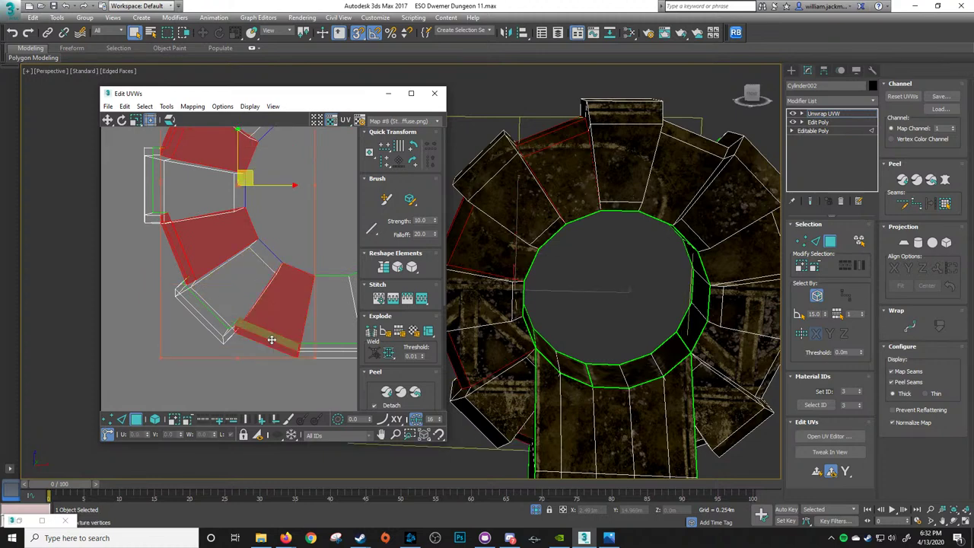
middle_click_drag(314, 307, 181, 277)
left_click(208, 308, "ctrl")
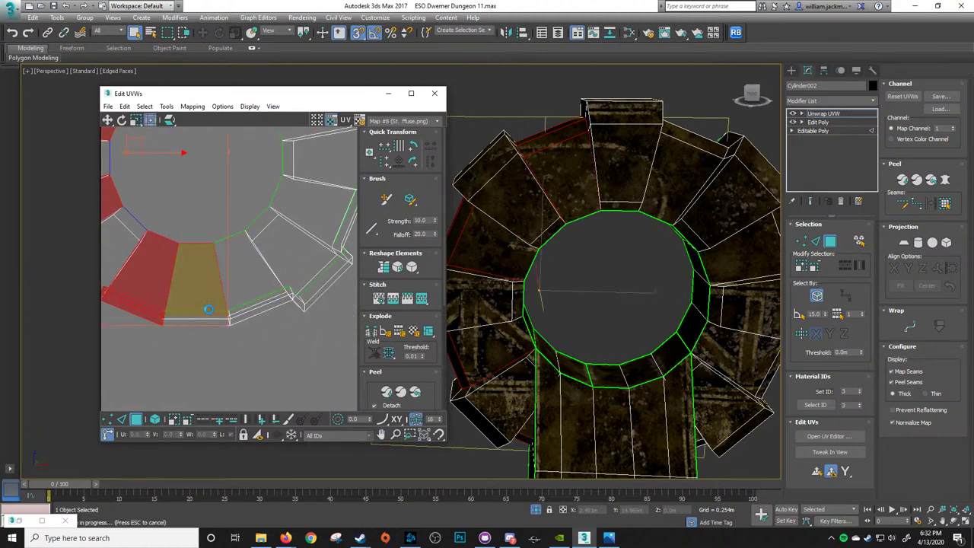
left_click(209, 319, "ctrl")
left_click(210, 323, "ctrl")
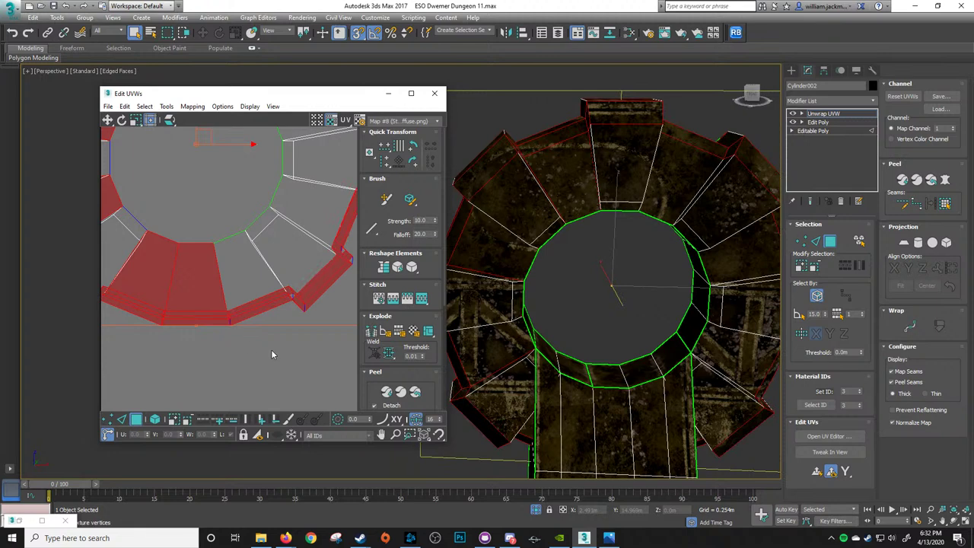
key("ctrl+z")
key("ctrl+z")
key("ctrl+z")
left_click(205, 292)
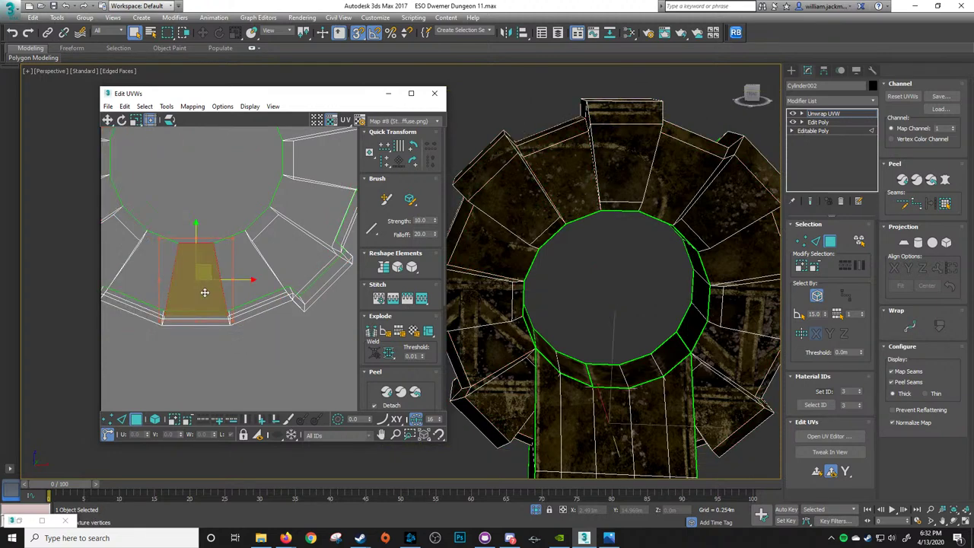
key("ctrl+z")
Add the lowest recessed segments of the ring-face shell and their outer edge faces to the selection, undoing a stray pick
left_click(204, 284, "ctrl")
left_click(210, 321, "ctrl")
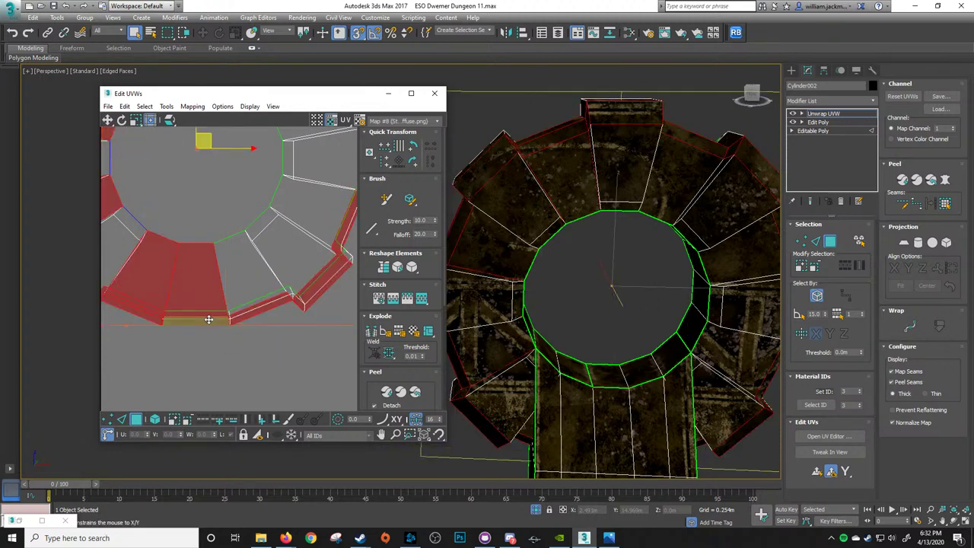
key("ctrl+z")
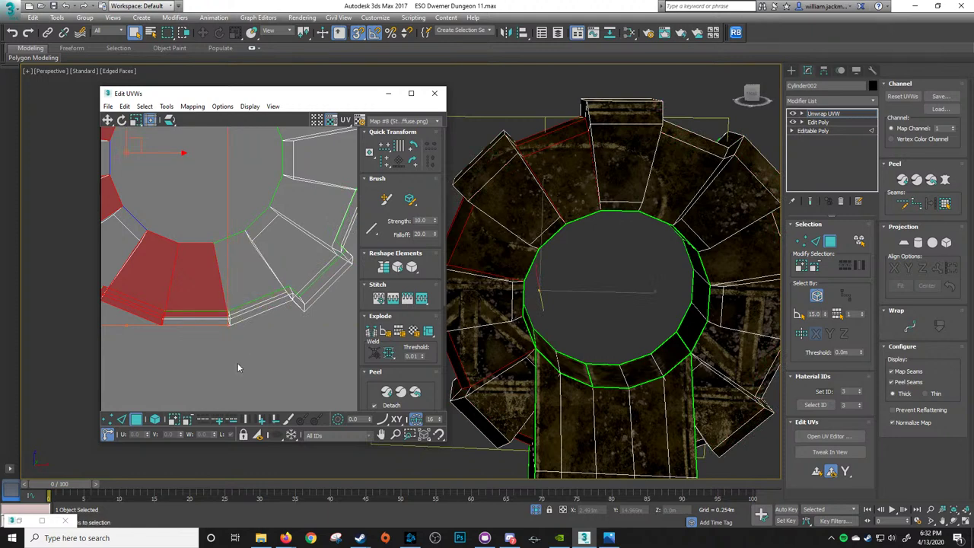
left_click_drag(238, 363, 197, 285, "ctrl")
middle_click_drag(288, 253, 206, 302)
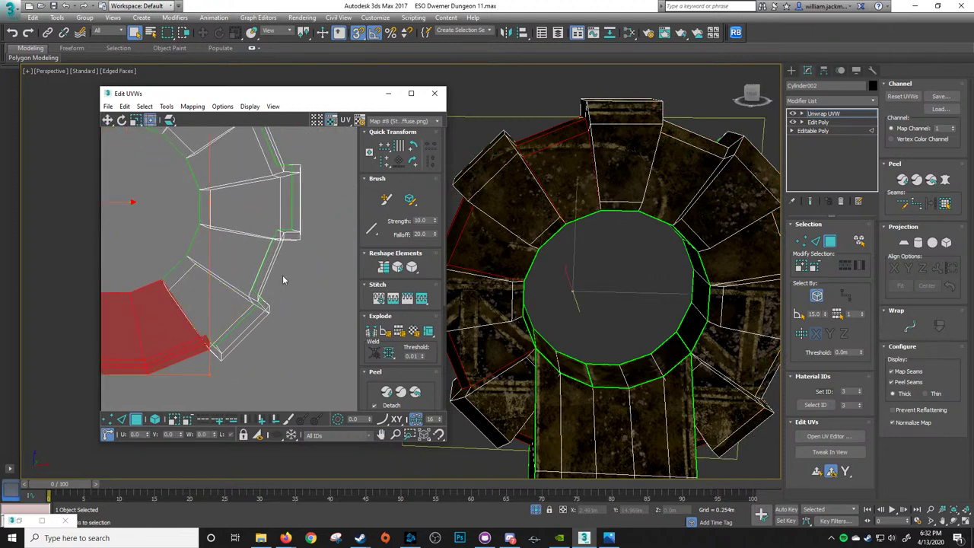
Add the recessed segments and outer edge faces up the ring-face shell's right half to the selection
left_click_drag(282, 277, 254, 261, "ctrl")
middle_click_drag(217, 239, 225, 298)
left_click(257, 216, "ctrl")
left_click(272, 209, "ctrl")
middle_click_drag(178, 218, 263, 340)
left_click(263, 264, "ctrl")
left_click(271, 241, "ctrl")
scroll(255, 280, "down", 3)
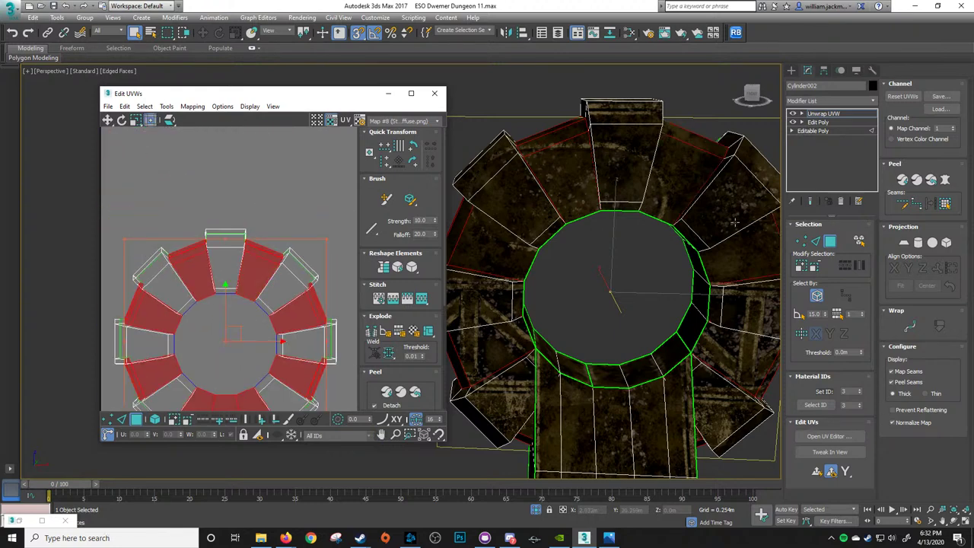
Check the selected segments on the model, then move their UVs up and left, clear of the tooth UVs, and deselect them
scroll(637, 262, "down", 4)
key("F2")
mouse_move(543, 270)
middle_mouse_down()
mouse_move(579, 272)
mouse_move(569, 247)
mouse_move(495, 234)
mouse_move(646, 266)
mouse_move(535, 269)
mouse_move(667, 272)
mouse_move(644, 271)
mouse_move(646, 298)
mouse_move(727, 327)
mouse_move(687, 321)
middle_mouse_up()
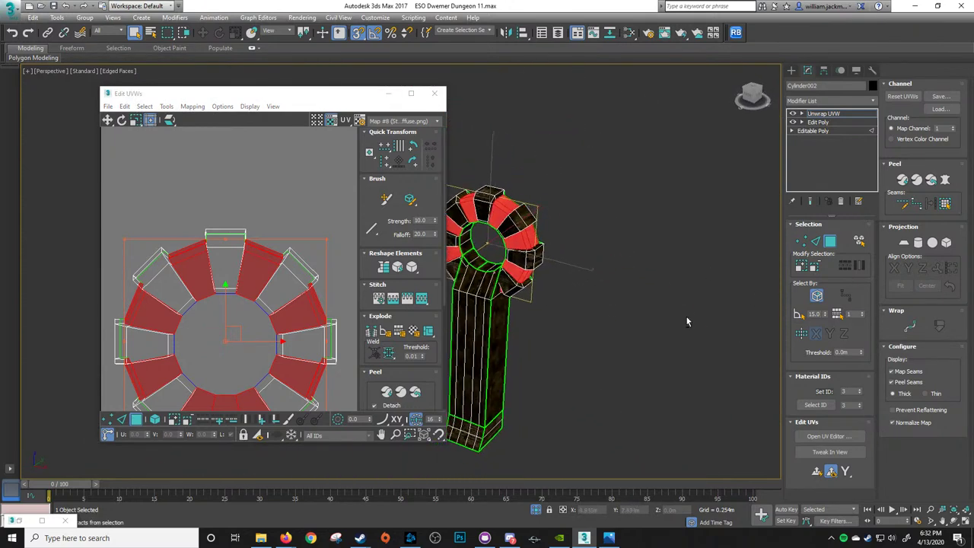
scroll(687, 320, "up", 5)
middle_click_drag(689, 286, 608, 290)
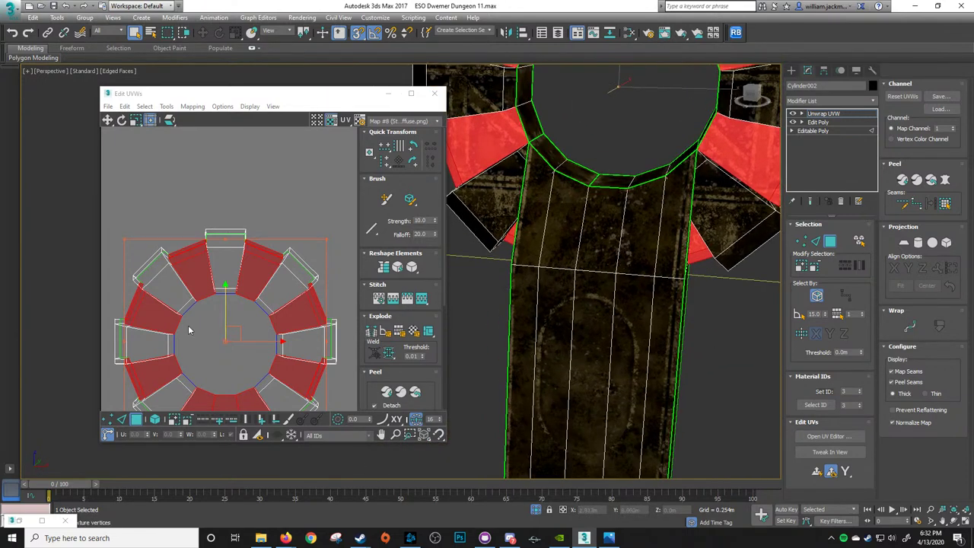
scroll(234, 298, "down", 5)
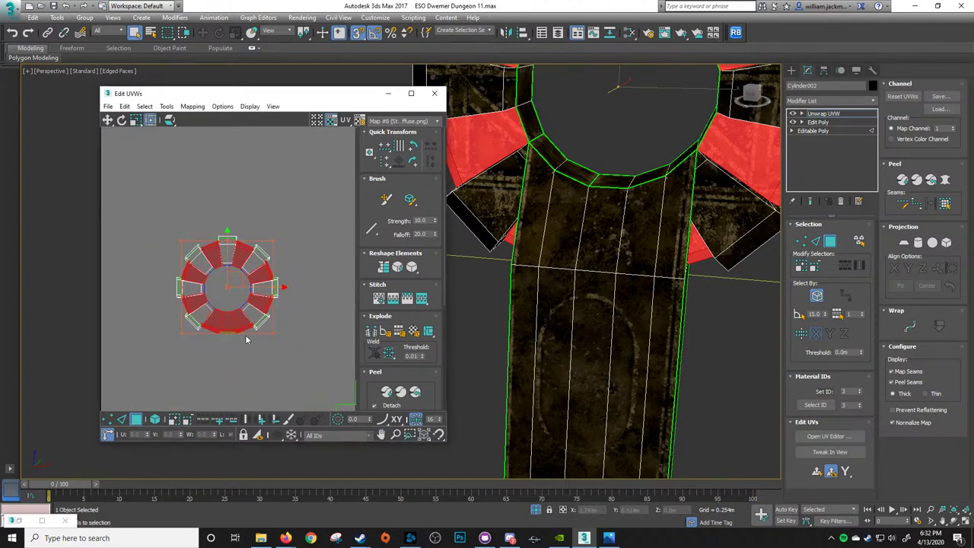
left_click_drag(229, 324, 160, 212)
middle_click_drag(240, 206, 248, 244)
left_click(248, 243)
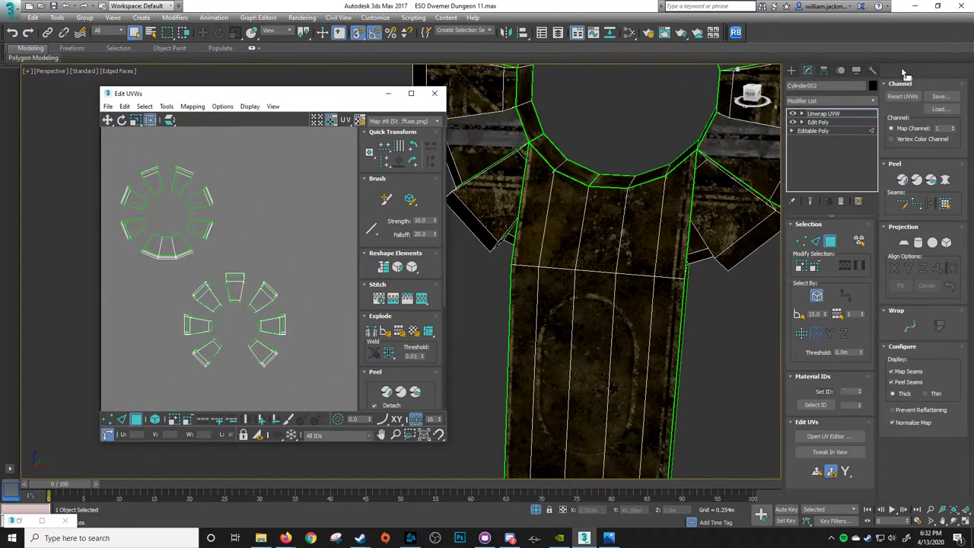
Add an Edit Poly modifier above the Unwrap UVW on the ring-and-post prop
left_click(871, 102)
key("e")
left_click(839, 137)
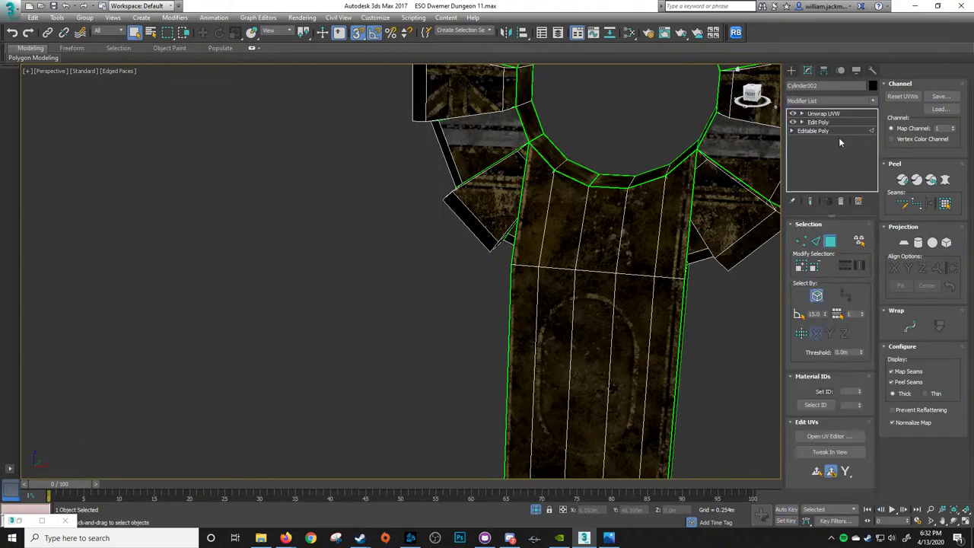
Select the ring's lowest center segment behind the post together with its outer edge faces and delete these polygons
middle_click_drag(584, 148, 547, 187)
middle_click_drag(648, 258, 688, 268, "alt")
key("z")
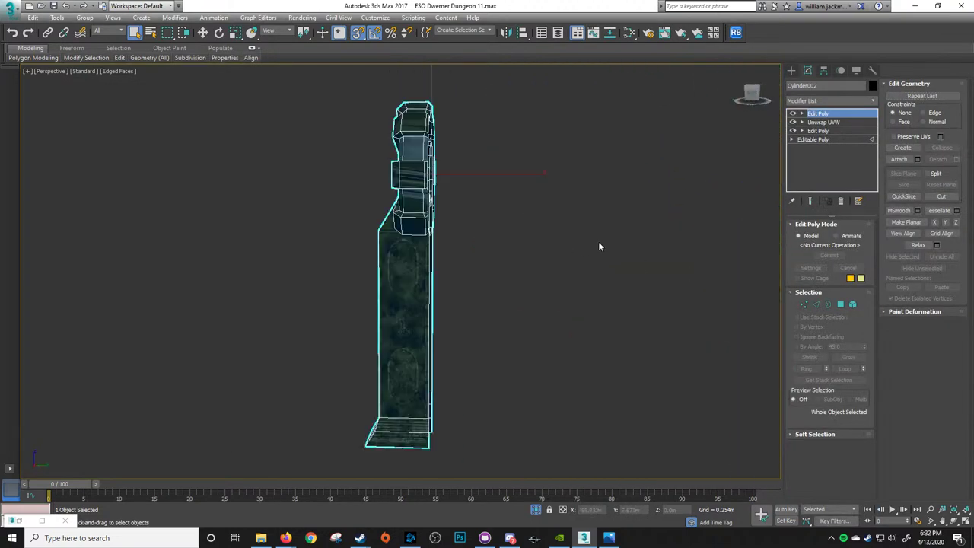
middle_click_drag(598, 241, 384, 170, "alt")
scroll(449, 229, "up", 5)
key("4")
left_click(371, 208)
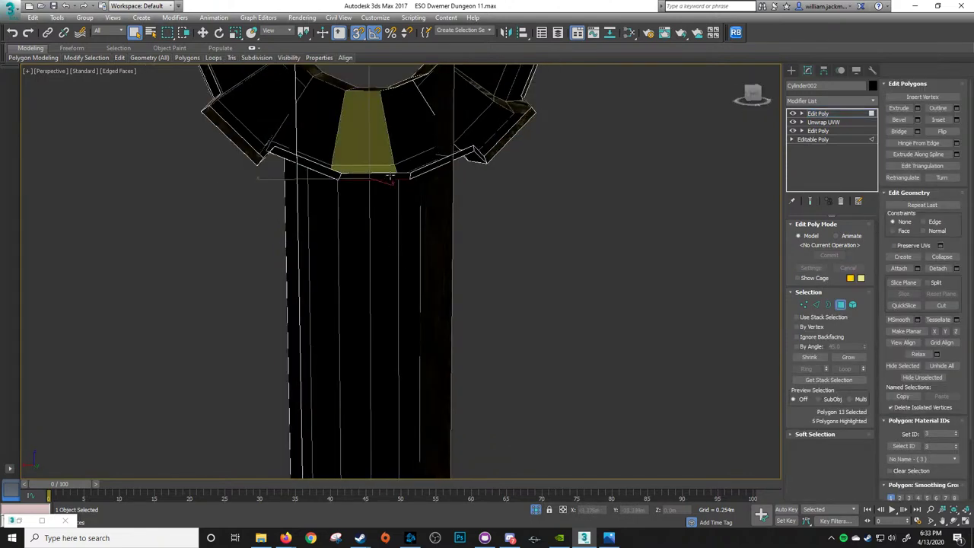
left_click(382, 131, "shift")
middle_click_drag(382, 125, 397, 175, "alt")
middle_click_drag(530, 174, 344, 146, "alt")
left_click(466, 108, "alt")
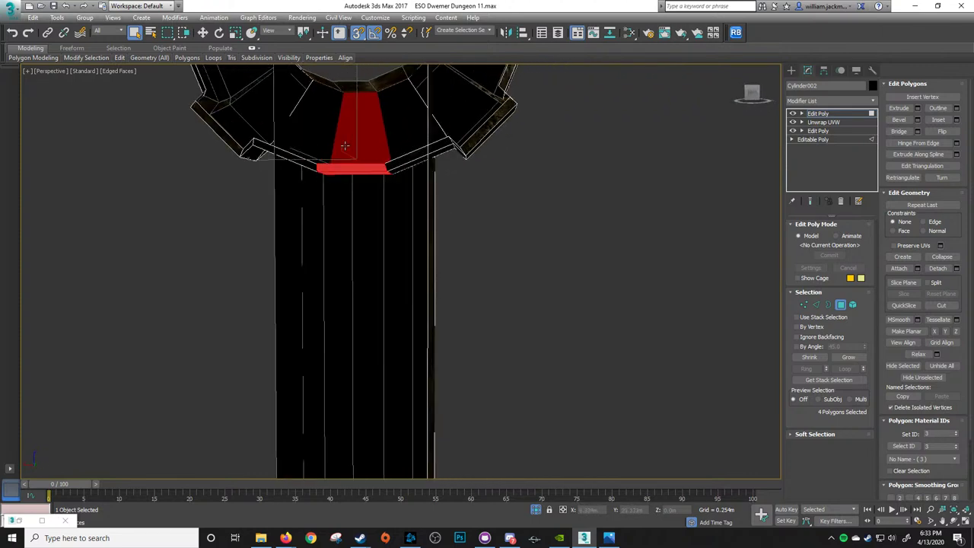
key("Delete")
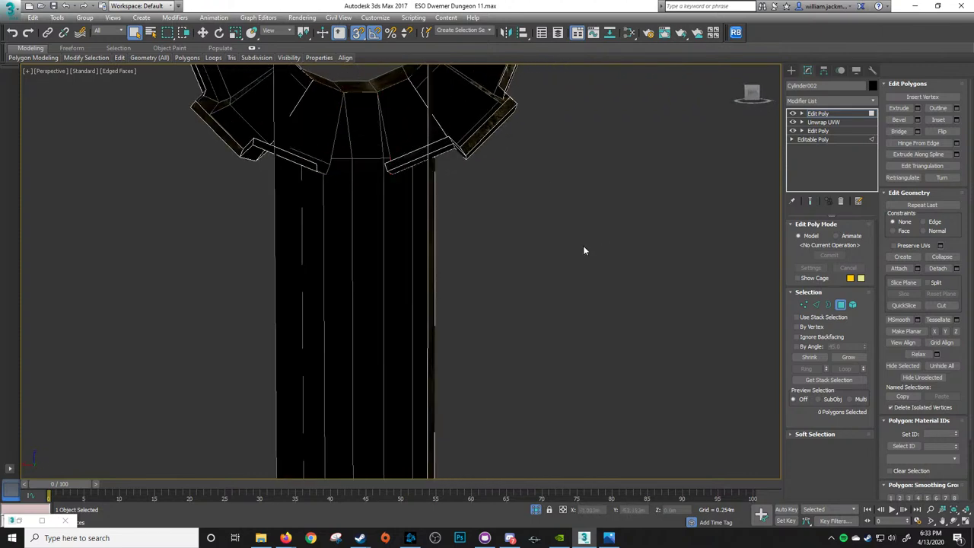
Examine the joint between the ring and post from several angles, in both wireframe and shaded display
middle_click_drag(583, 245, 361, 174, "alt")
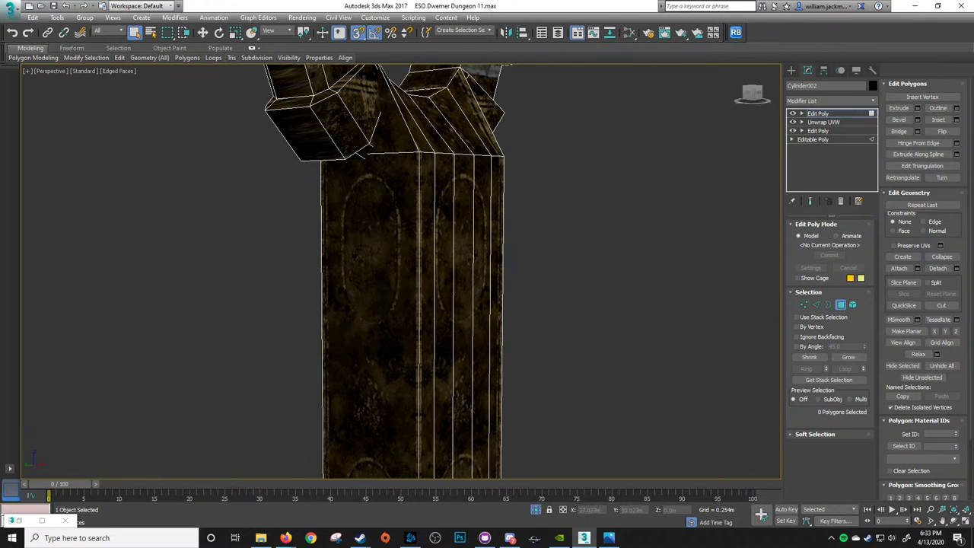
left_click_drag(973, 94, 973, 131)
middle_click_drag(434, 272, 200, 247, "alt")
key("F3")
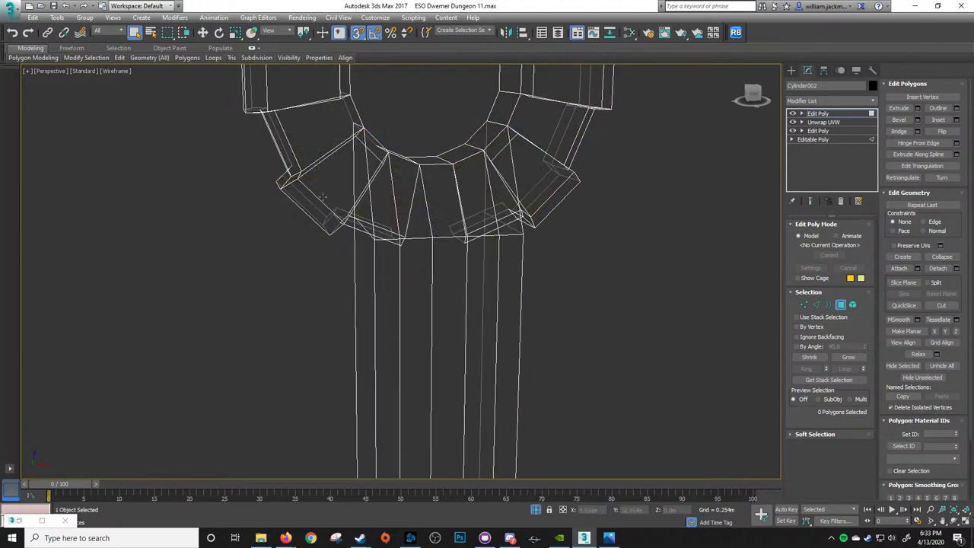
middle_click_drag(380, 170, 399, 244, "alt")
key("F3")
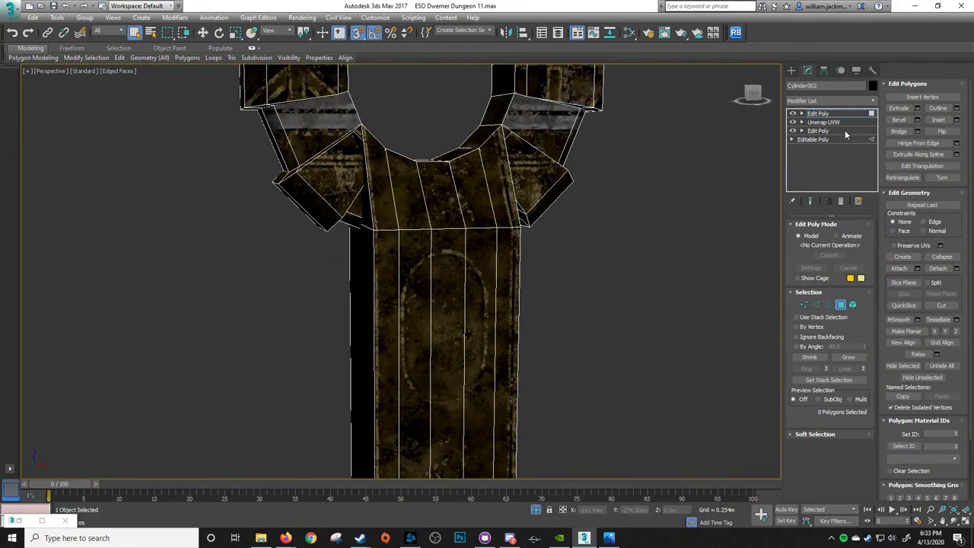
key("alt+Tab")
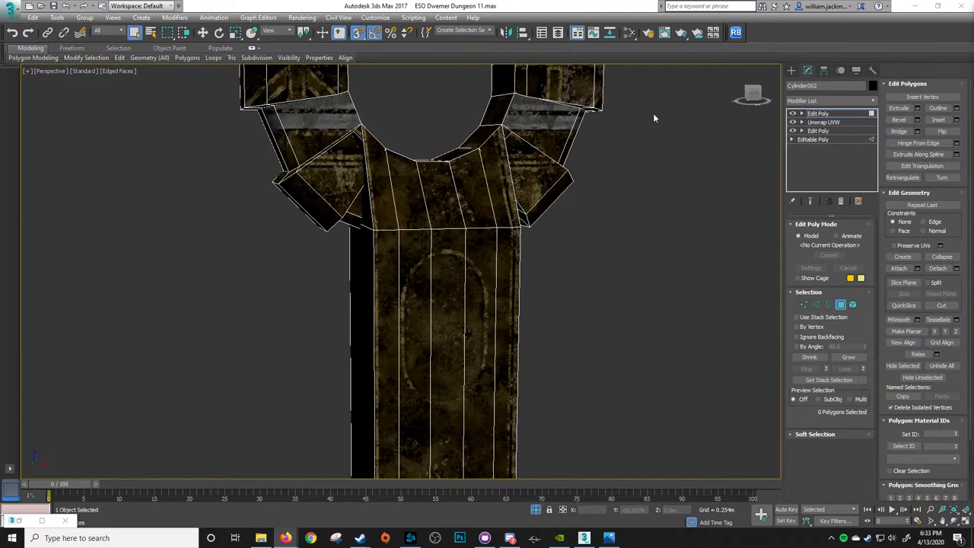
middle_click_drag(554, 219, 653, 274, "alt")
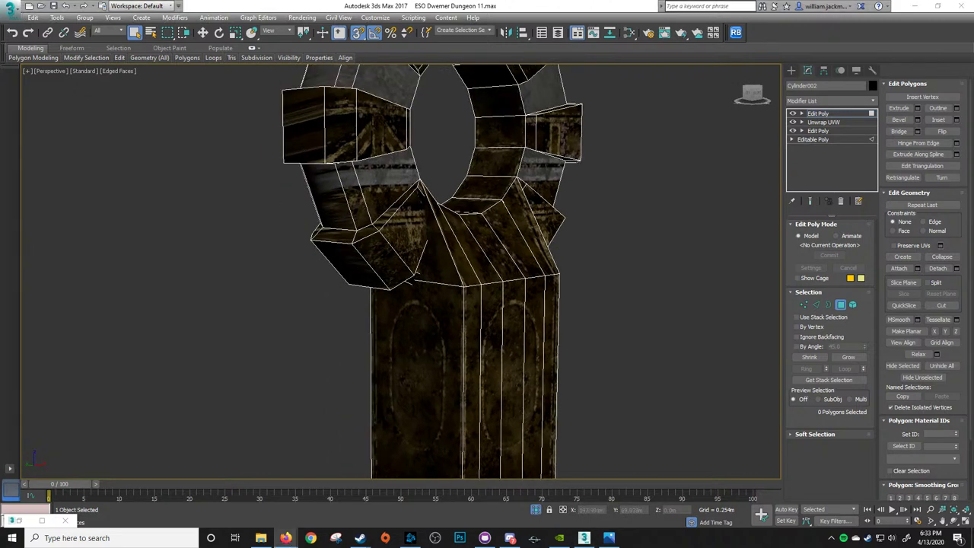
Bring the browser's Elder Scrolls Online concept art over the viewport and zoom in on the ring-topped post by the wall
left_click_drag(973, 221, 556, 96)
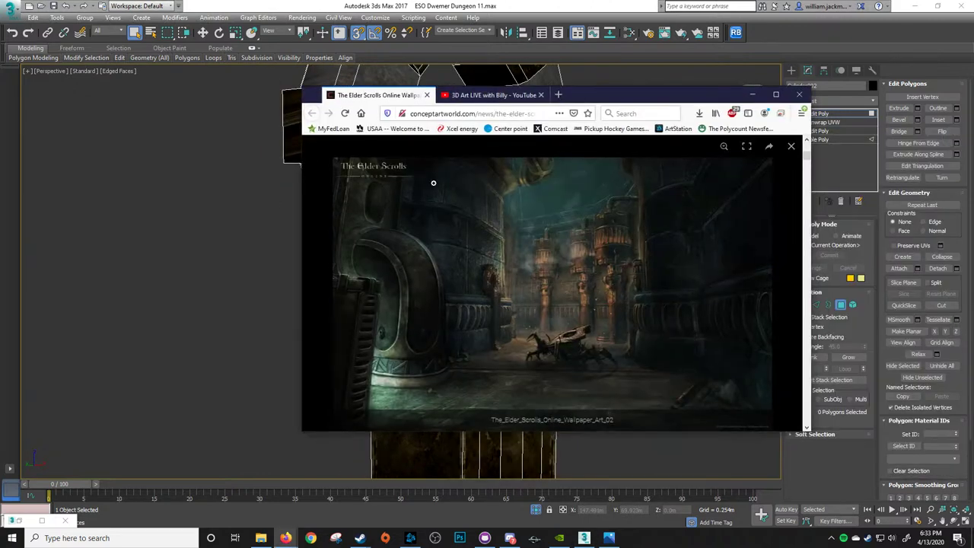
left_click(448, 259)
scroll(567, 304, "up", 2)
scroll(568, 306, "down", 2)
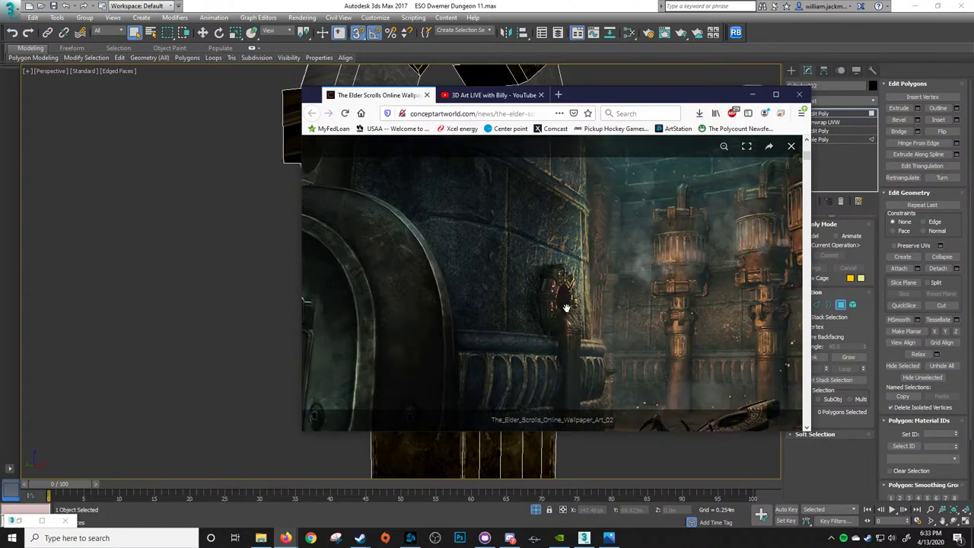
Examine the carved pillar ornament in the Elder Scrolls wallpaper, then clear the browser away from the ring model
scroll(567, 309, "up", 2)
scroll(568, 309, "down", 2)
key("alt")
left_click(493, 288)
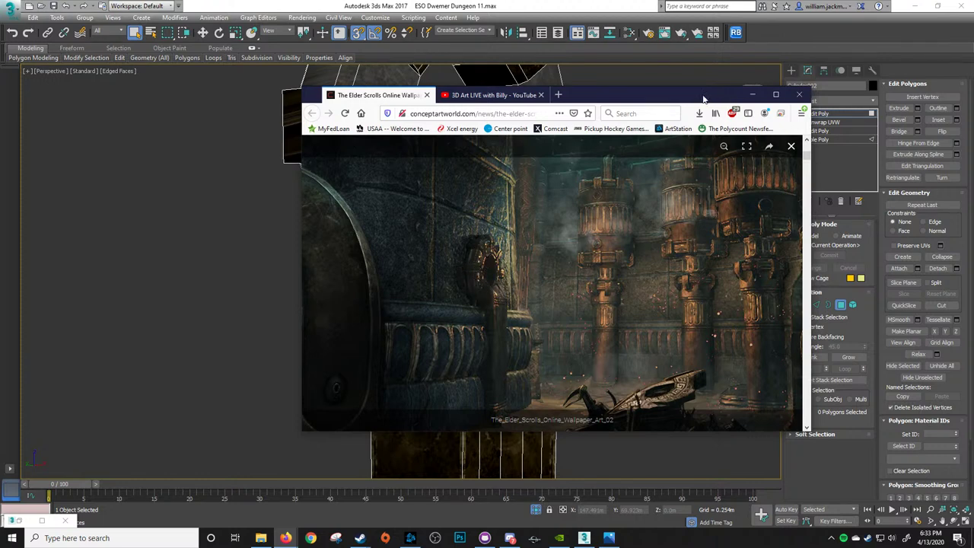
left_click_drag(703, 99, 973, 138)
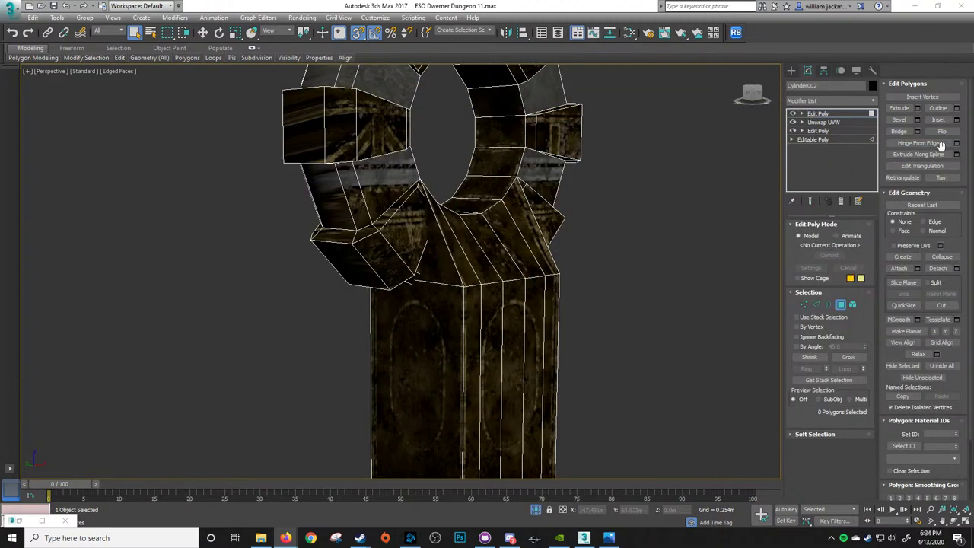
middle_click_drag(592, 181, 505, 226, "alt")
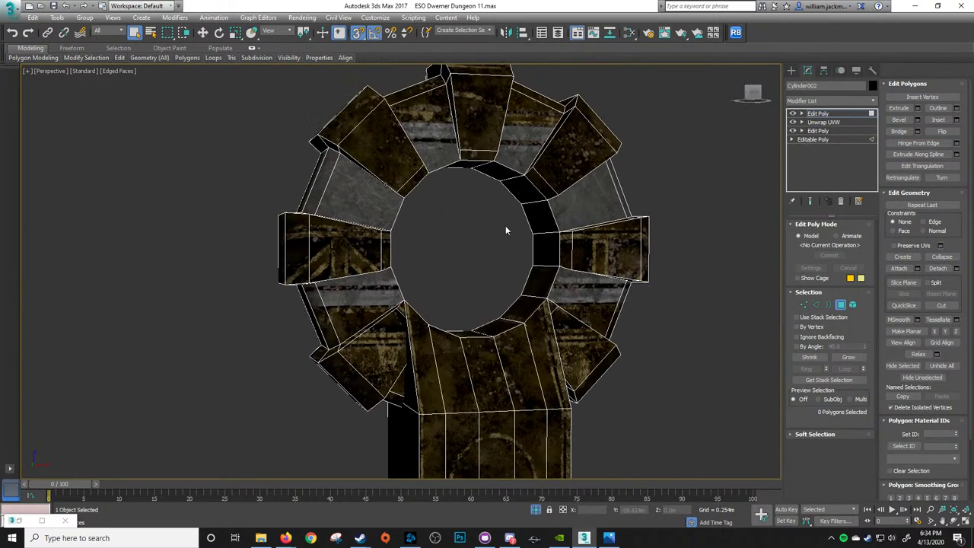
left_click(873, 102)
key("u")
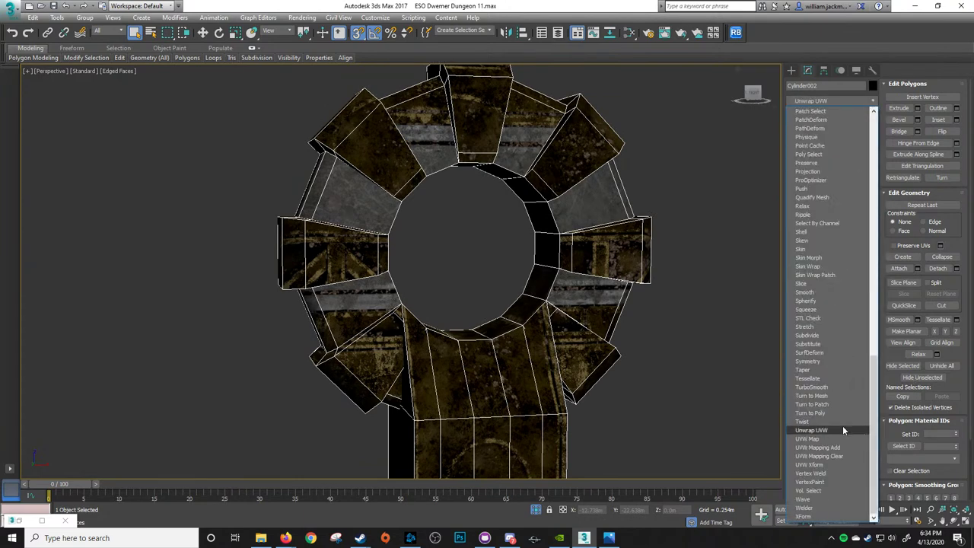
left_click(843, 429)
left_click(829, 436)
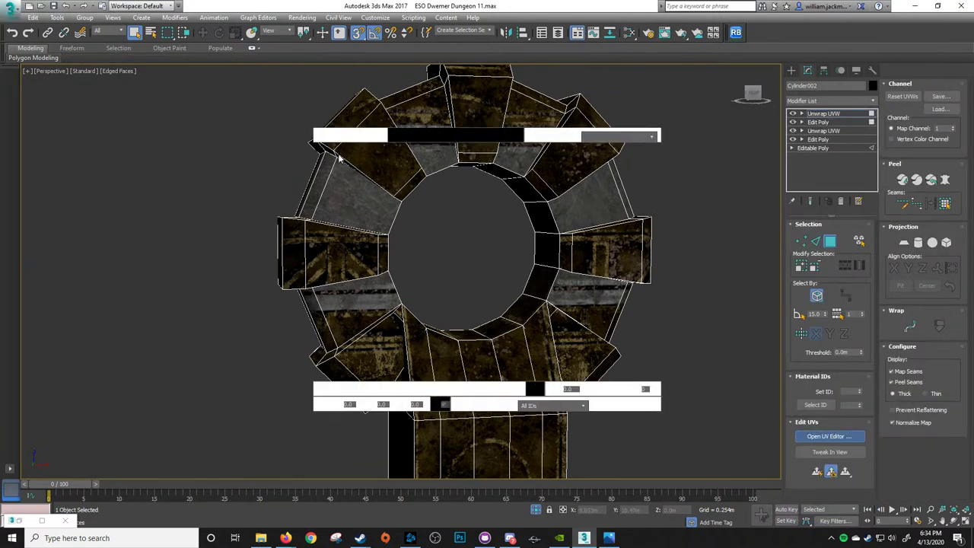
scroll(197, 220, "down", 7)
mouse_move(162, 203)
middle_mouse_down()
mouse_move(196, 219)
mouse_move(165, 198)
middle_mouse_up()
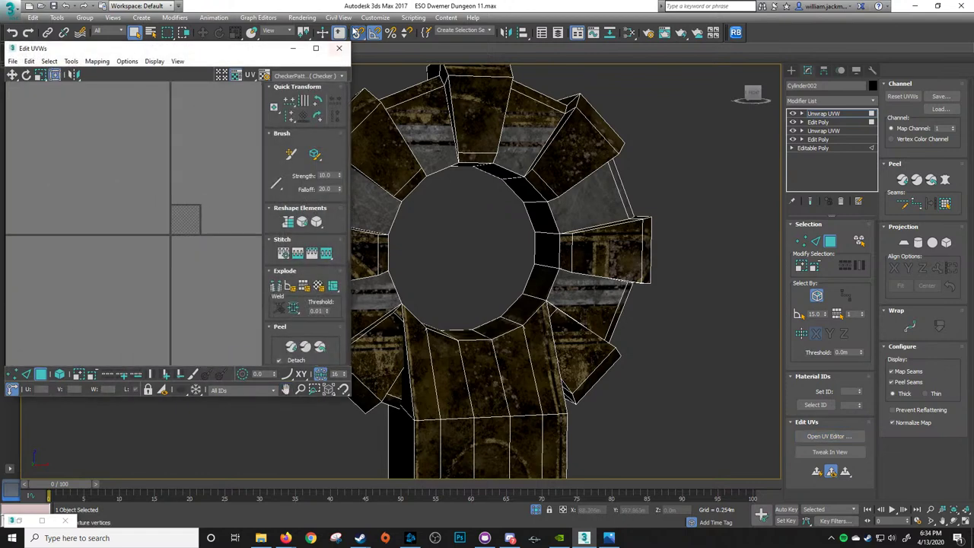
left_click(340, 48)
right_click(827, 113)
left_click(845, 130)
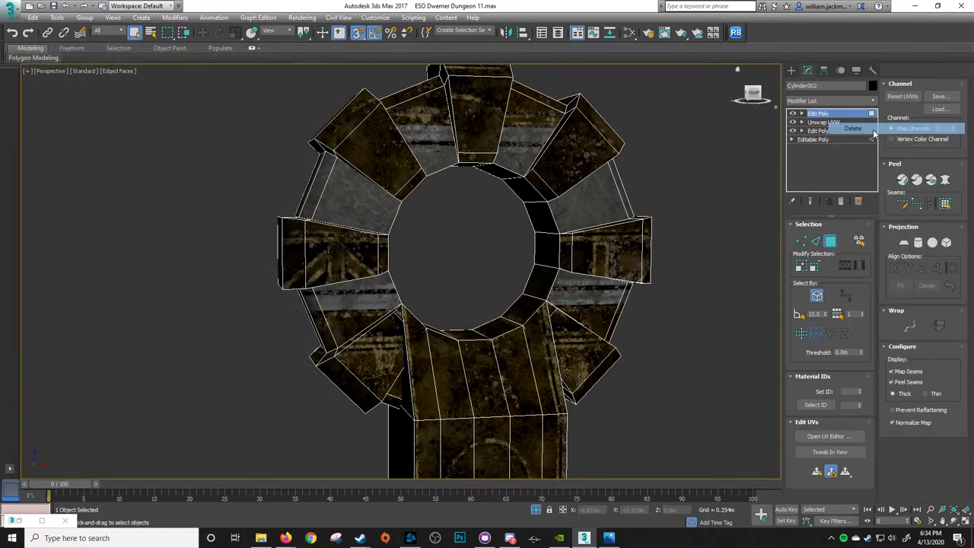
Leave polygon editing, add an Unwrap UVW modifier to the whole ring object, reset its UVWs and open the UV editor
left_click(819, 114)
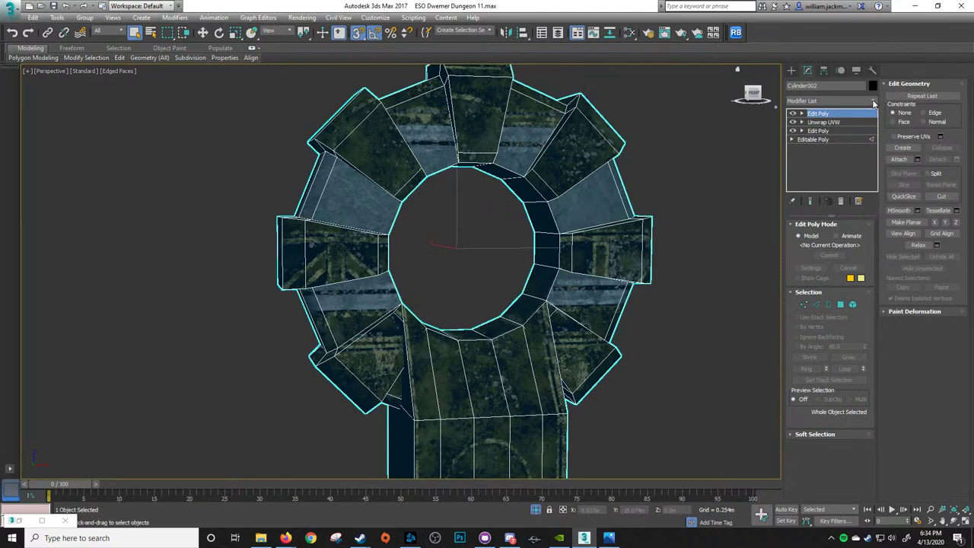
left_click(873, 101)
left_click(837, 431)
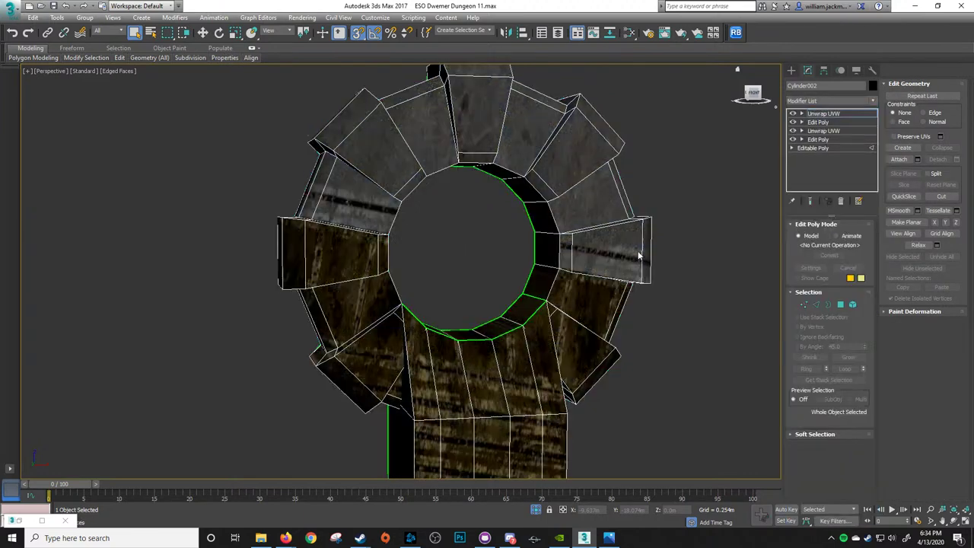
left_click(903, 96)
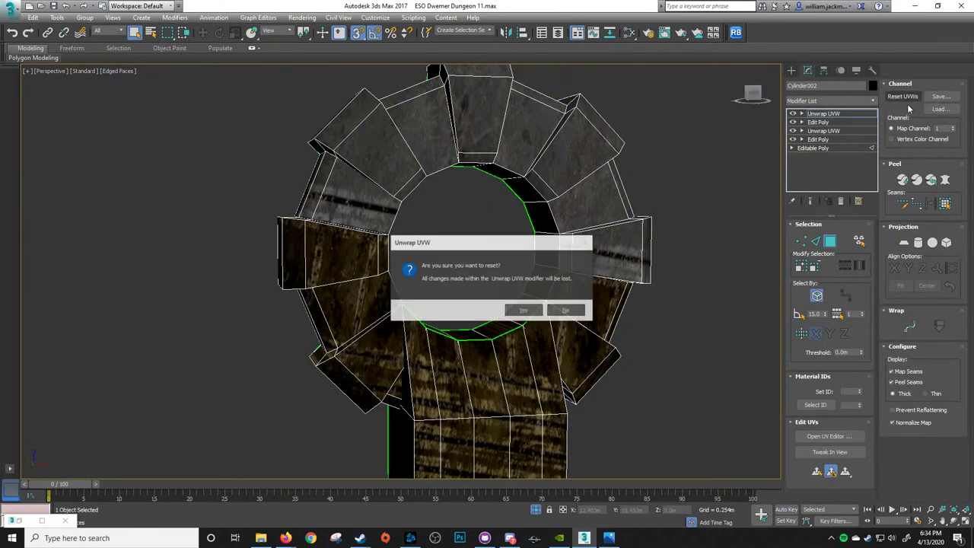
left_click(525, 311)
left_click(827, 436)
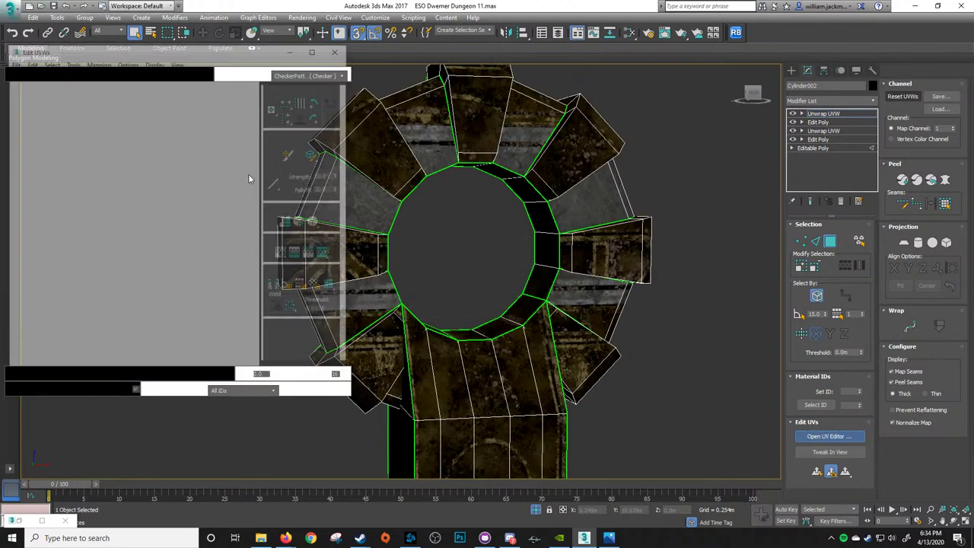
Examine the two ring-shaped UV clusters and check which parts of the ring each one covers
scroll(184, 207, "down", 4)
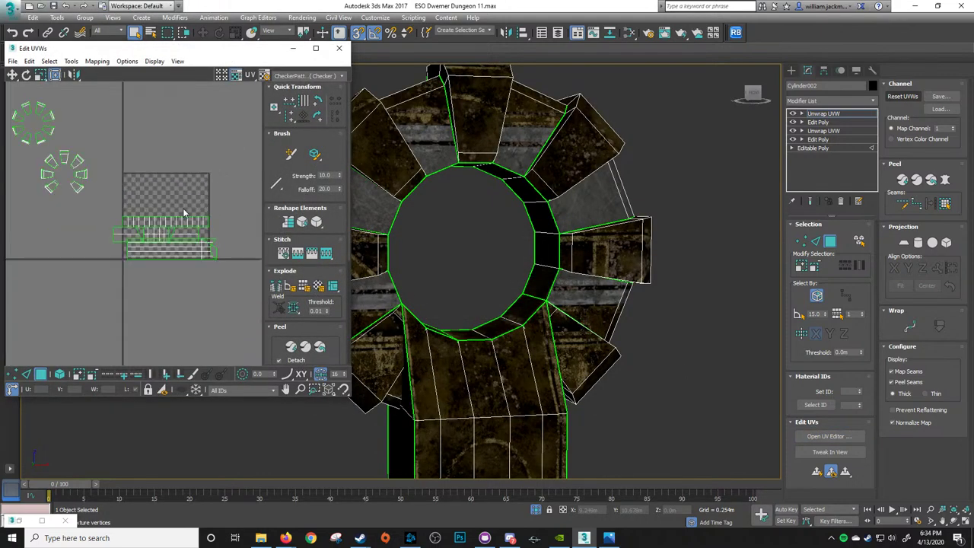
mouse_move(105, 176)
middle_mouse_down()
mouse_move(138, 215)
mouse_move(113, 220)
mouse_move(158, 213)
mouse_move(186, 250)
middle_mouse_up()
scroll(89, 215, "up", 2)
scroll(113, 220, "up", 2)
middle_click_drag(126, 156, 174, 263)
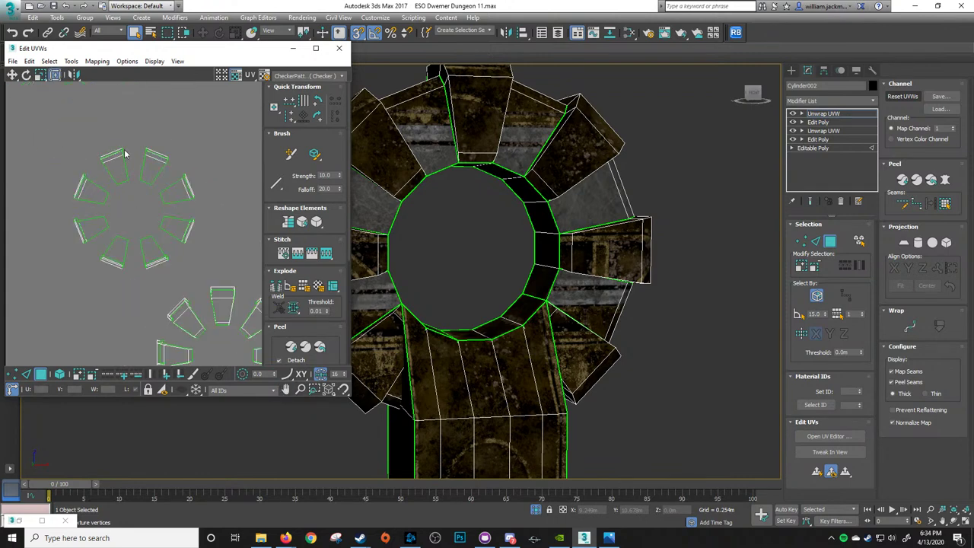
left_click_drag(38, 125, 217, 286)
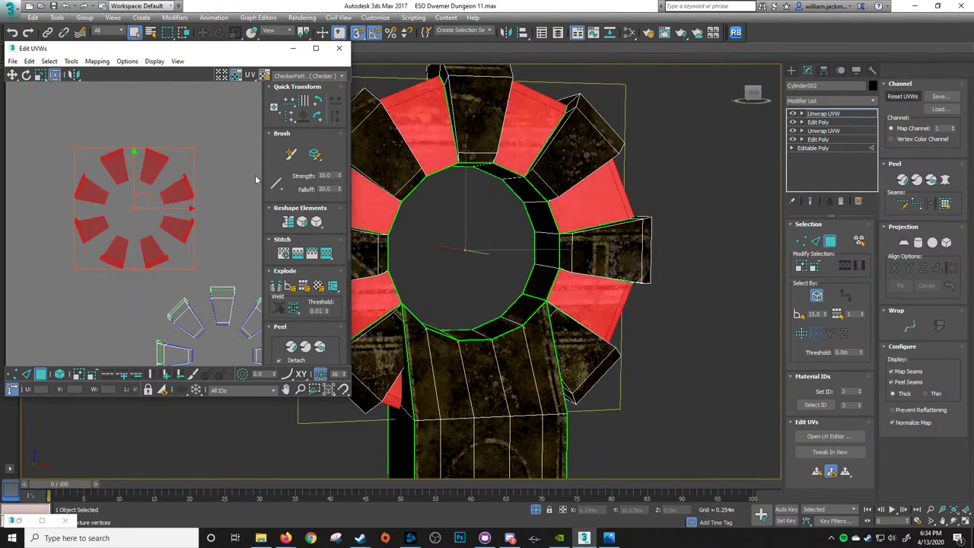
middle_click_drag(430, 159, 448, 160)
scroll(167, 225, "down", 3)
middle_click_drag(175, 241, 143, 215)
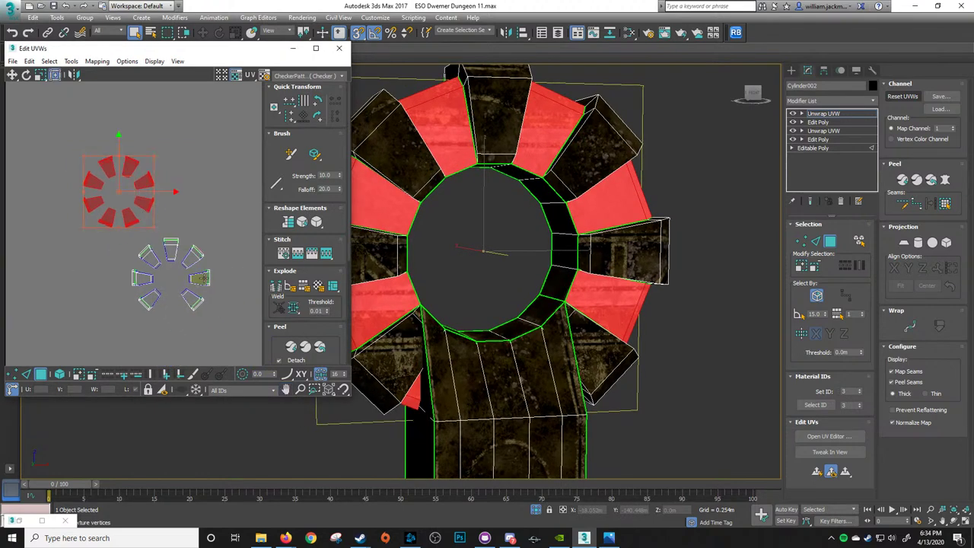
middle_click_drag(212, 324, 188, 294)
Move the UV islands of the ring's protruding teeth away from the neighbouring cluster and turn on element selection
left_click_drag(193, 293, 98, 215)
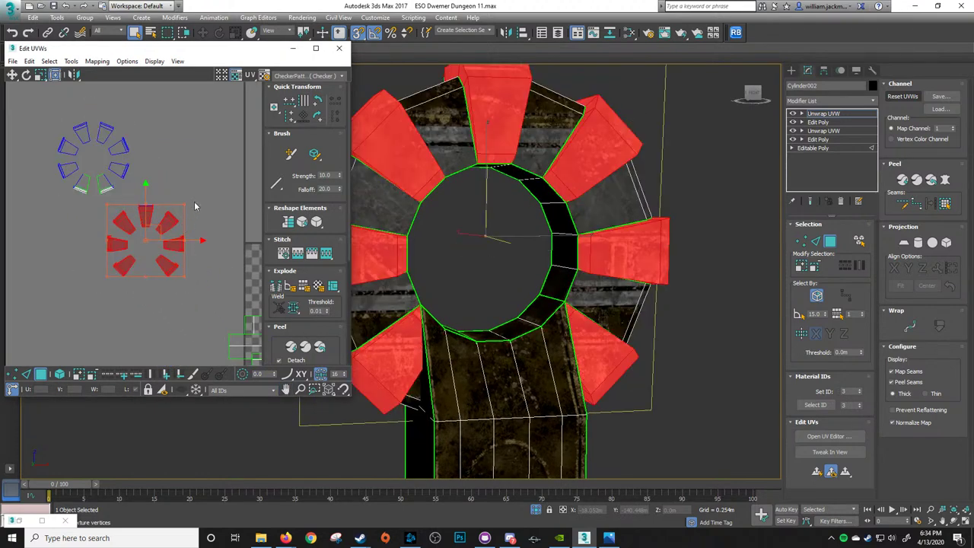
left_click(201, 245)
left_click_drag(199, 209, 247, 168)
left_click(59, 374)
middle_click_drag(250, 169, 163, 208)
scroll(134, 212, "up", 1)
Try to flatten the tooth UV islands with Relax Until Flat and Straighten Selection
left_click(302, 224)
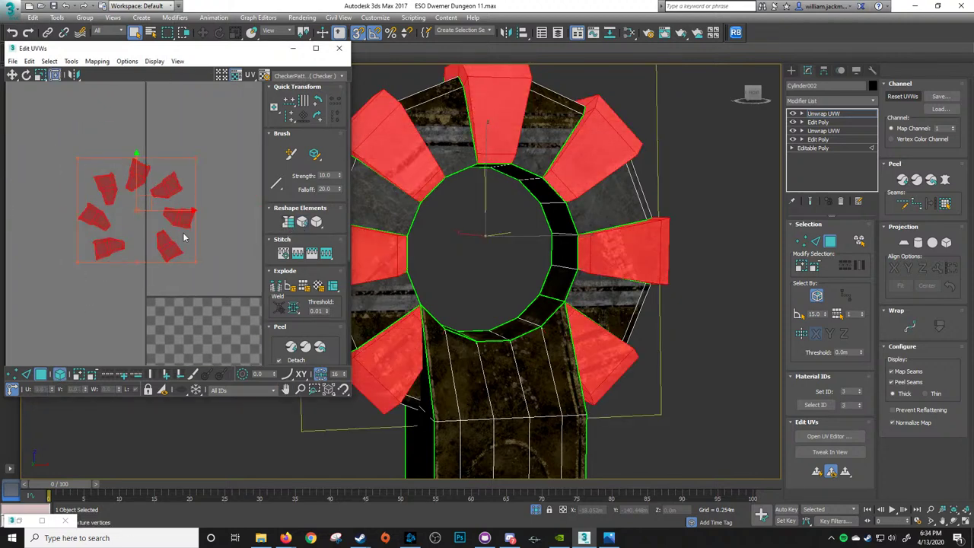
left_click(302, 222)
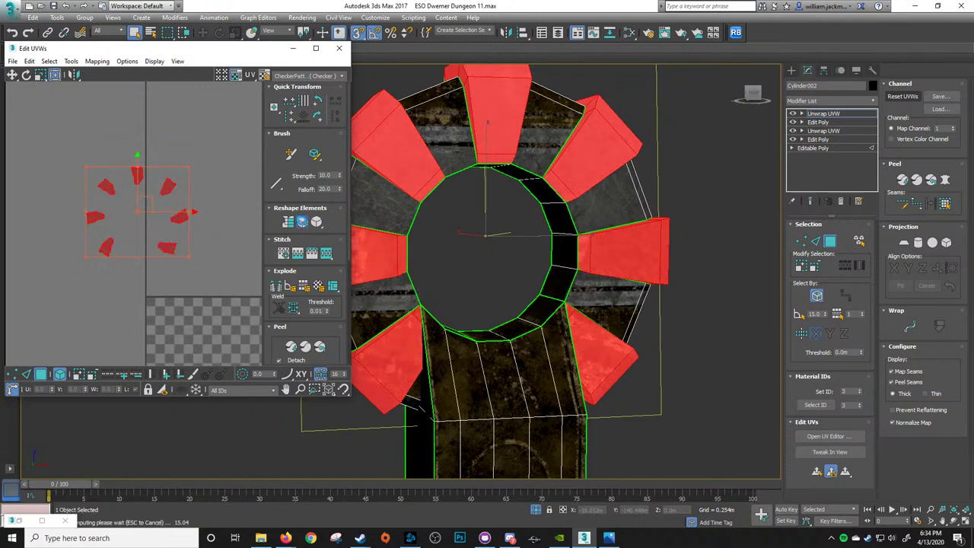
left_click(288, 222)
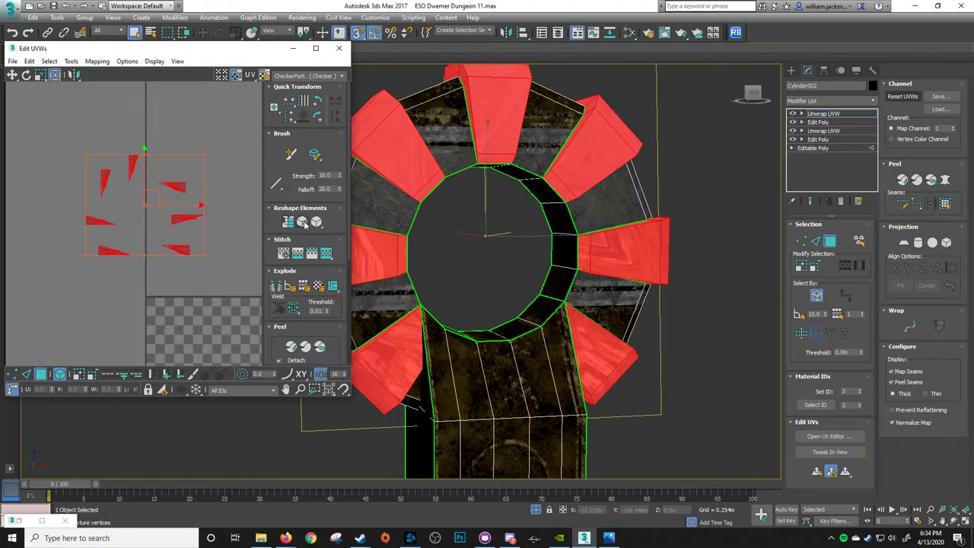
left_click(305, 223)
Try Straighten Selection and Relax Until Flat on only the upper-right tooth's UV island
scroll(204, 174, "up", 3)
left_click(204, 174)
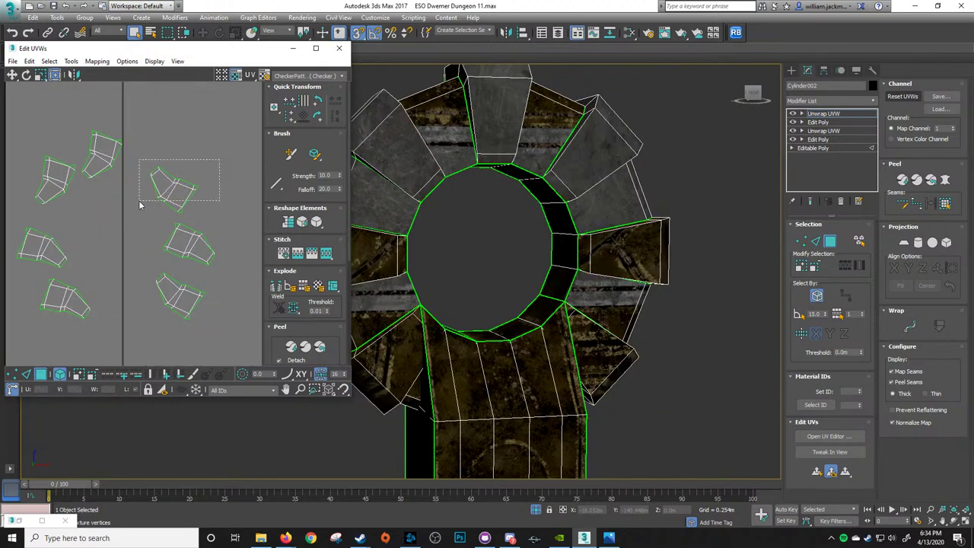
left_click_drag(139, 204, 141, 215)
left_click(302, 225)
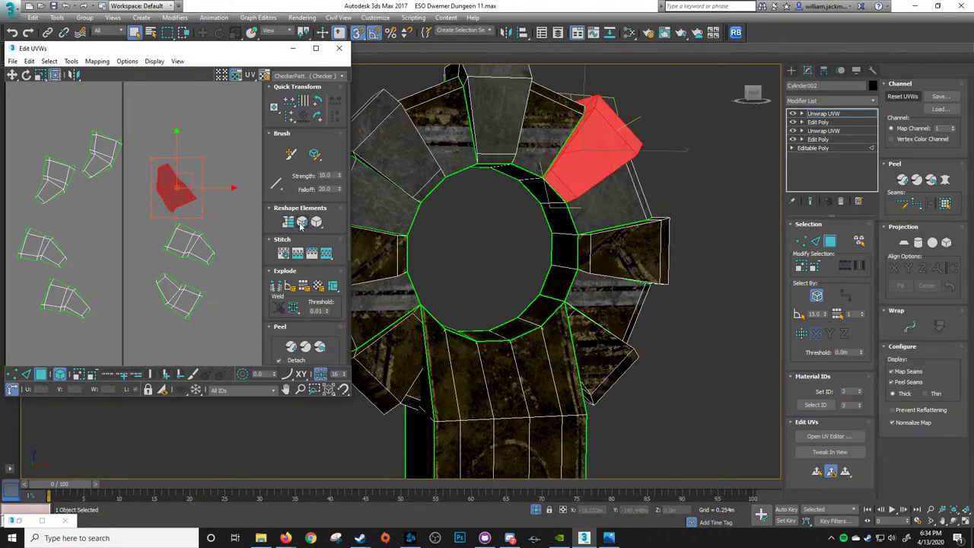
middle_click_drag(568, 163, 498, 204, "alt")
scroll(167, 193, "up", 3)
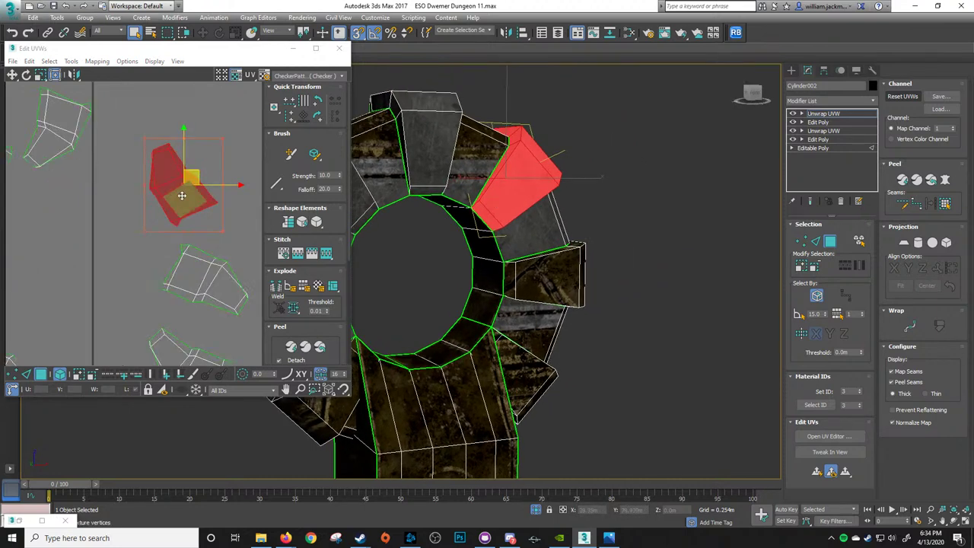
left_click(287, 222)
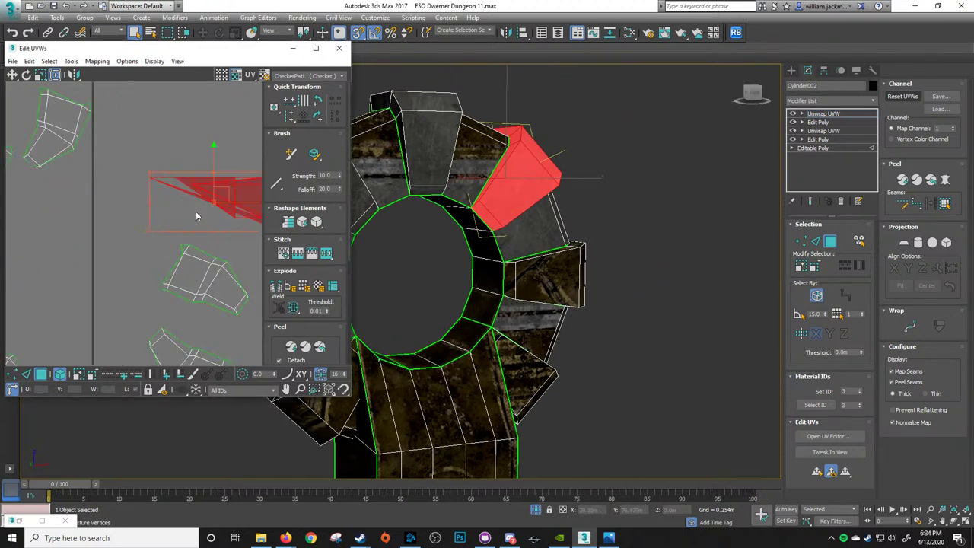
left_click(305, 223)
Select the UV islands of all the ring's protruding teeth
scroll(163, 242, "down", 4)
scroll(190, 221, "down", 2)
middle_click_drag(163, 242, 190, 211)
scroll(218, 207, "down", 2)
left_click_drag(219, 151, 135, 237)
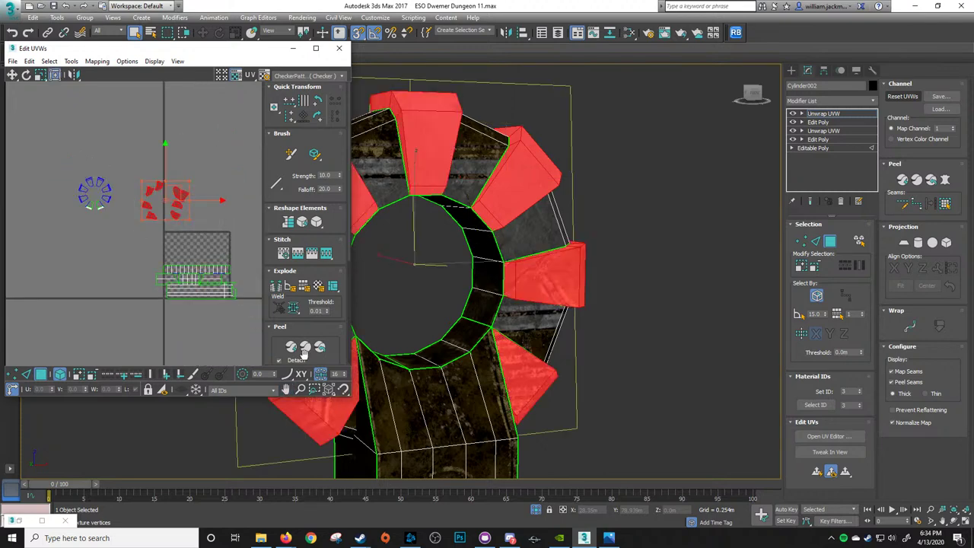
Turn off Detach and Avoid Overlap, try Peel Mode and Quick Peel on all the tooth islands, and place them above the UV tile
scroll(305, 352, "down", 2)
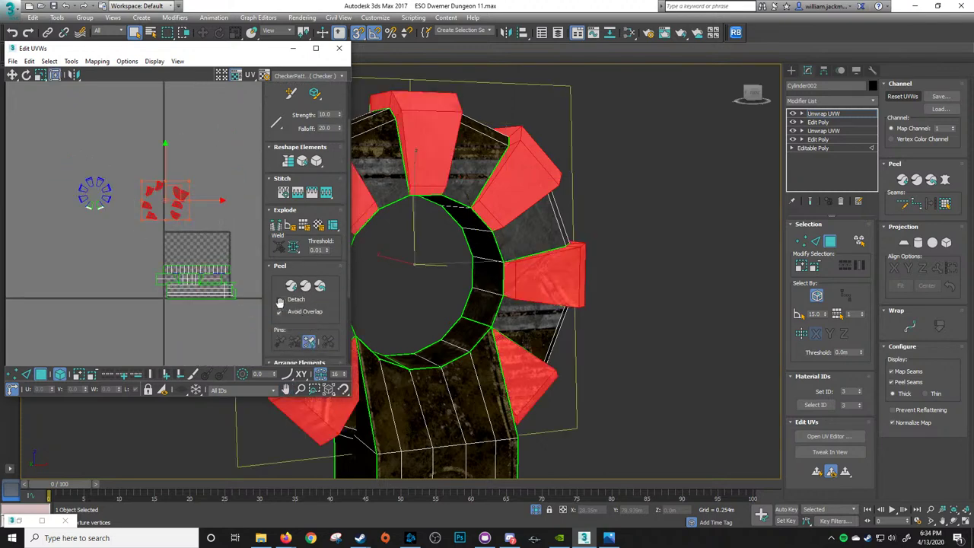
left_click(305, 287)
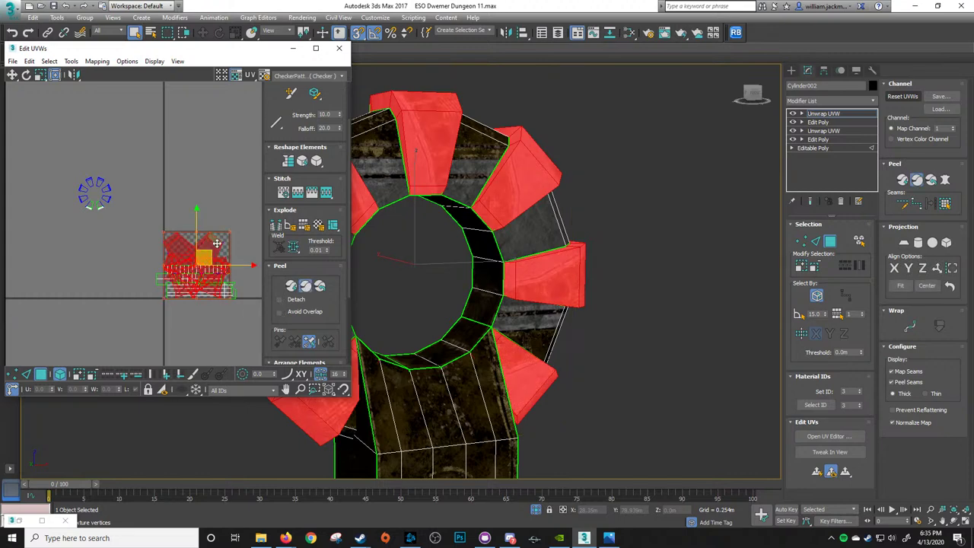
left_click(305, 286)
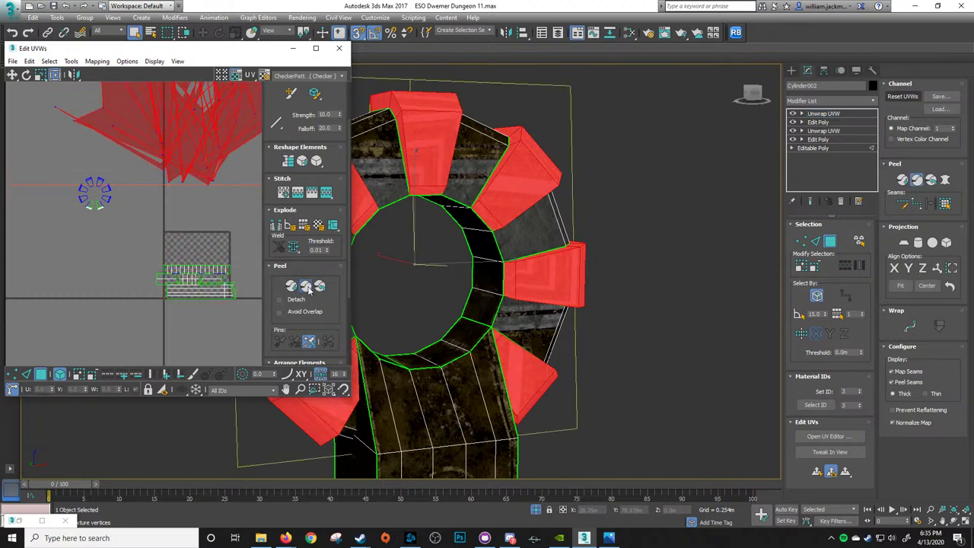
left_click(291, 286)
left_click_drag(202, 250, 217, 151)
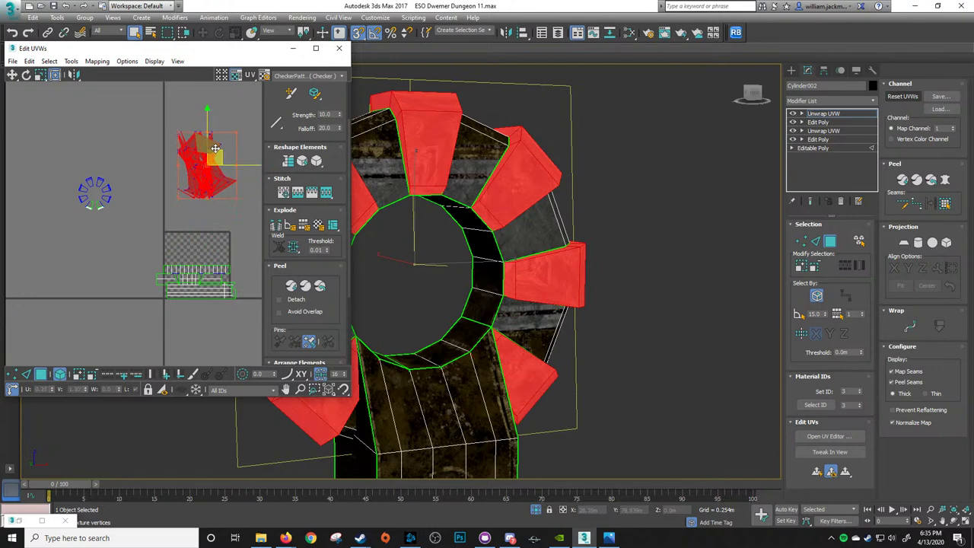
middle_click_drag(206, 161, 156, 187)
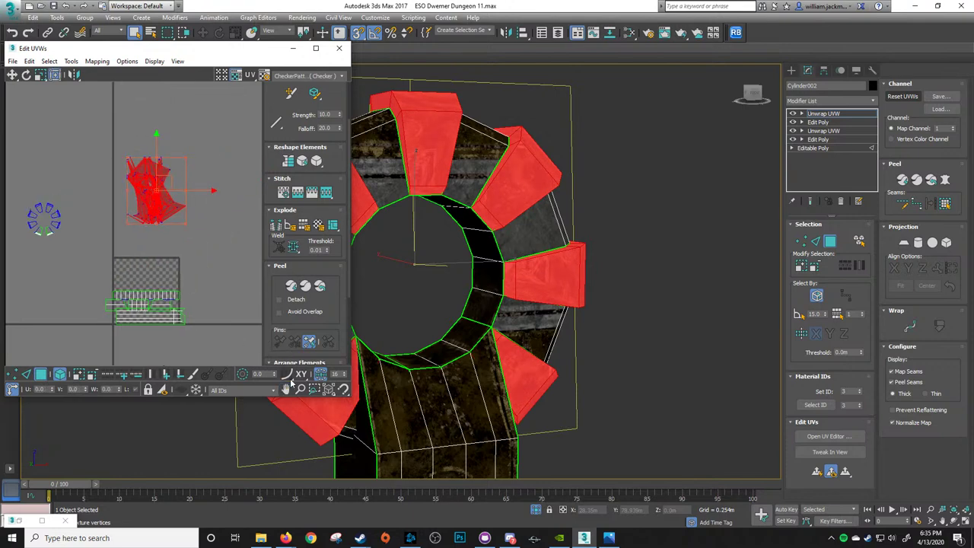
Apply a quick planar map to the selected teeth and move their islands above the UV tile
left_click(816, 471)
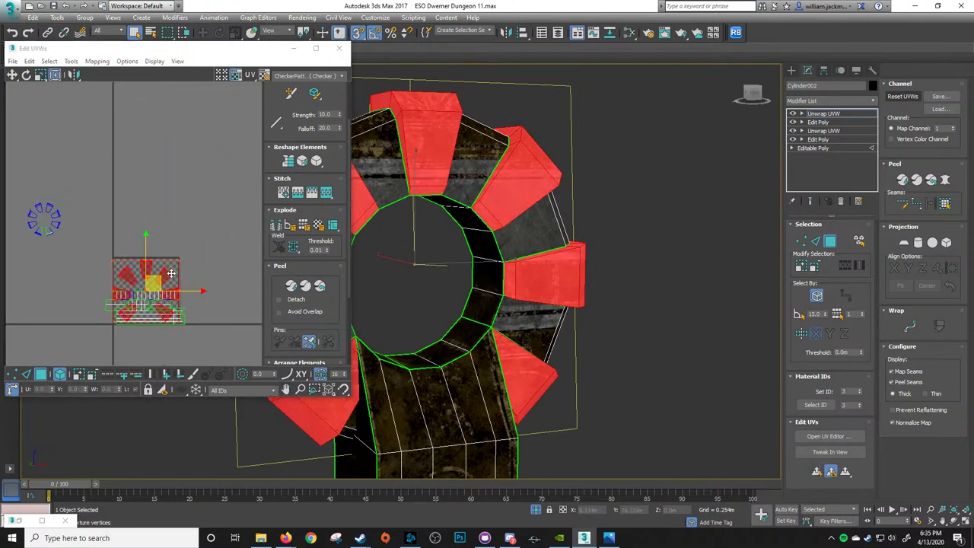
left_click_drag(169, 275, 172, 140)
left_click(177, 210)
middle_click_drag(177, 203, 193, 245)
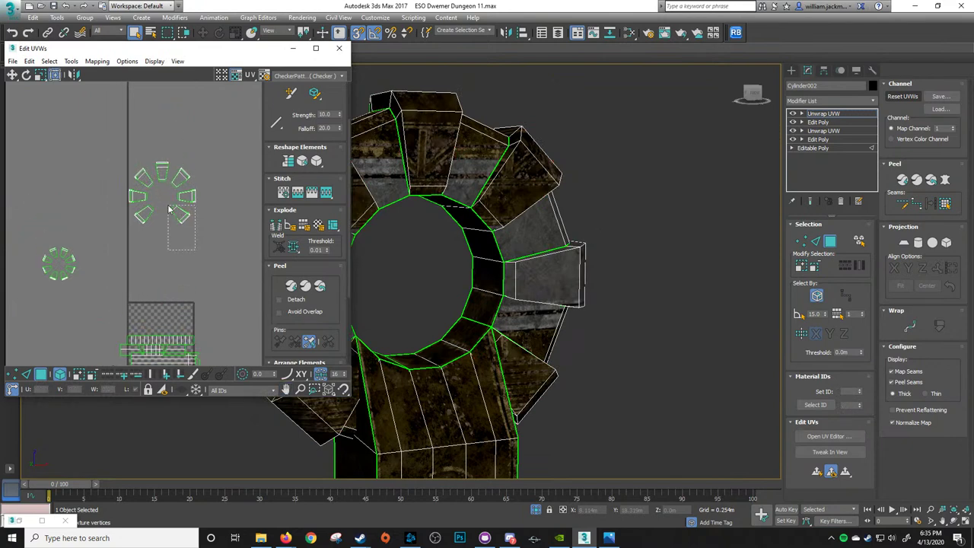
Select the lower-right tooth's UV island and unfold it with Quick Peel
left_click_drag(168, 205, 167, 205)
scroll(215, 253, "up", 3)
middle_click_drag(155, 175, 203, 173)
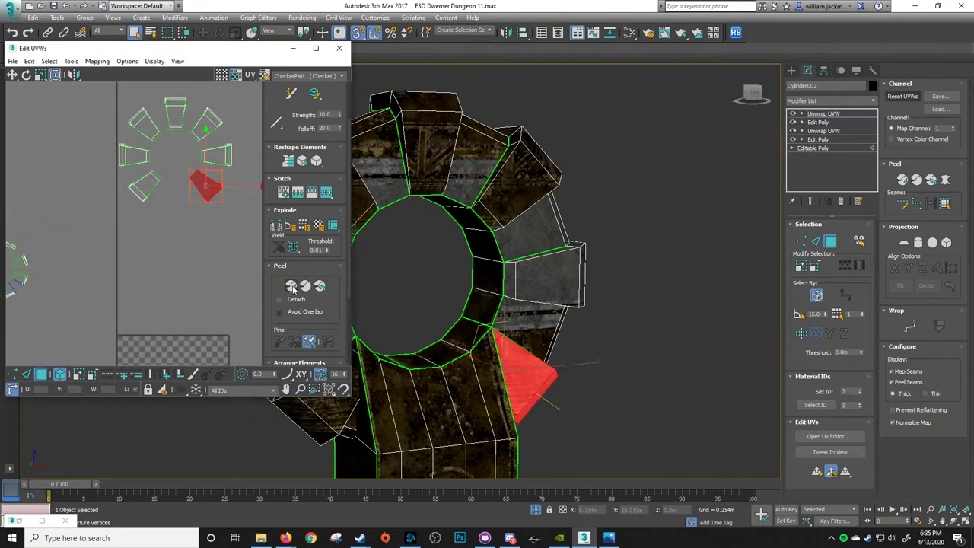
left_click(292, 287)
middle_click_drag(143, 328, 147, 177)
scroll(147, 176, "up", 1)
scroll(206, 228, "down", 1)
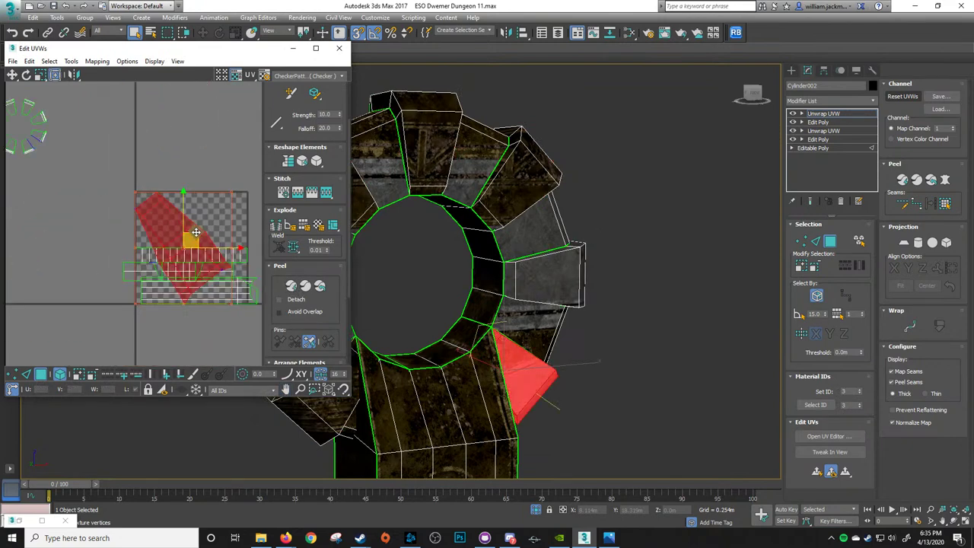
Move the peeled tooth island just above the UV tile and inspect that tooth's faces on the model
left_click_drag(196, 232, 200, 126)
middle_click_drag(200, 126, 195, 211)
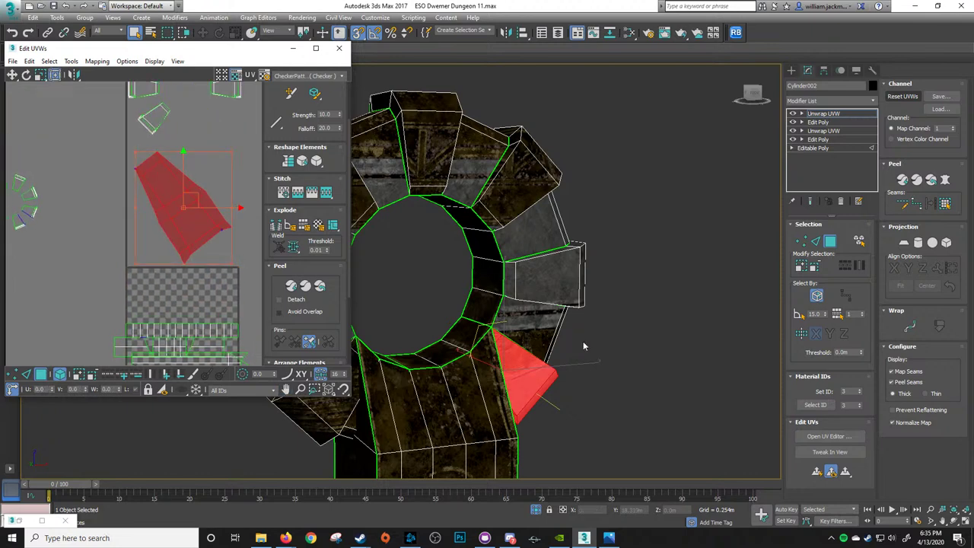
middle_click_drag(584, 346, 486, 334, "alt")
middle_click_drag(163, 195, 175, 192)
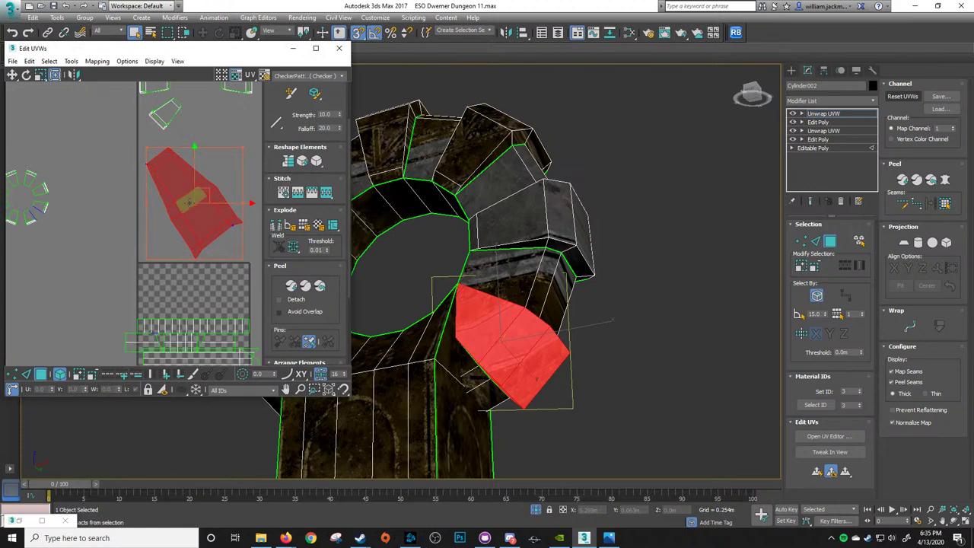
Try straightening the lower-right tooth's UV island and relaxing it until flat, and reposition the reshaped island in the UV space
mouse_move(180, 208)
middle_mouse_down()
mouse_move(195, 212)
mouse_move(159, 212)
mouse_move(187, 212)
middle_mouse_up()
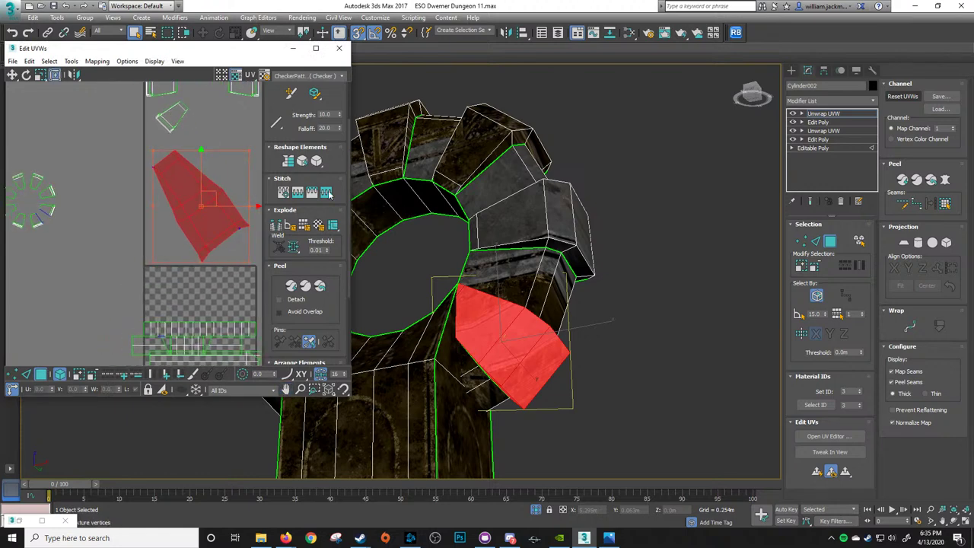
left_click(288, 161)
left_click(302, 161)
middle_click_drag(183, 162, 156, 185)
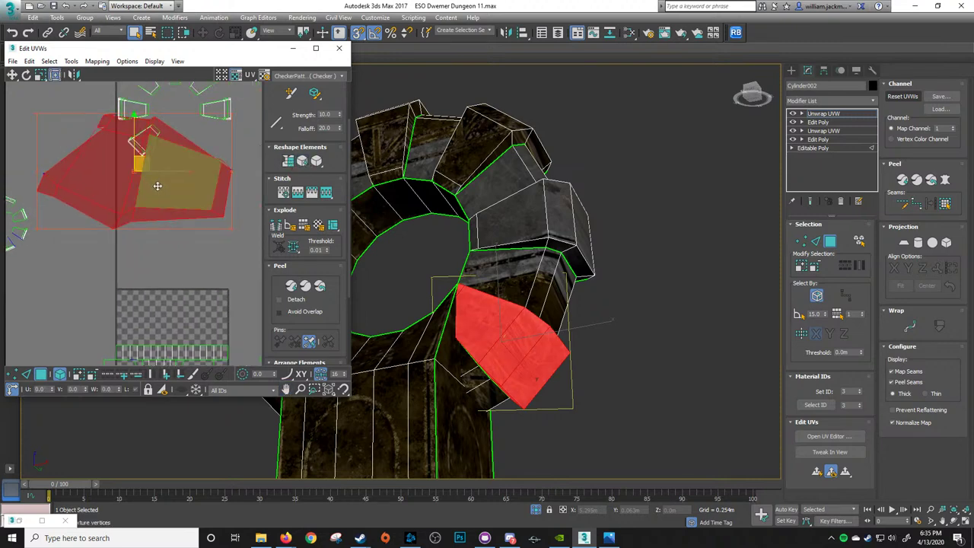
left_click_drag(157, 187, 233, 246)
middle_click_drag(228, 245, 205, 222)
Unfold the lower-right tooth's island again with Quick Peel and move it above the UV tile
left_click(292, 287)
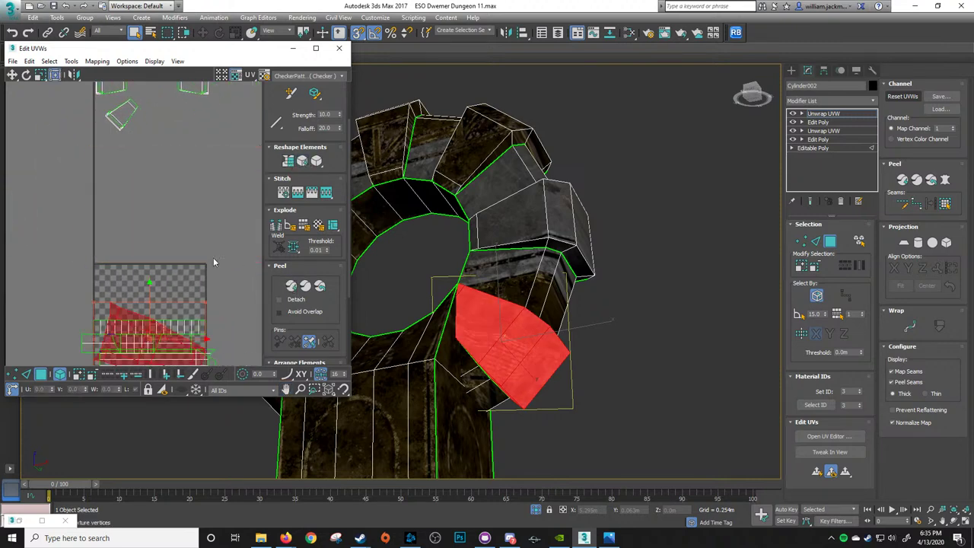
left_click_drag(124, 331, 171, 196)
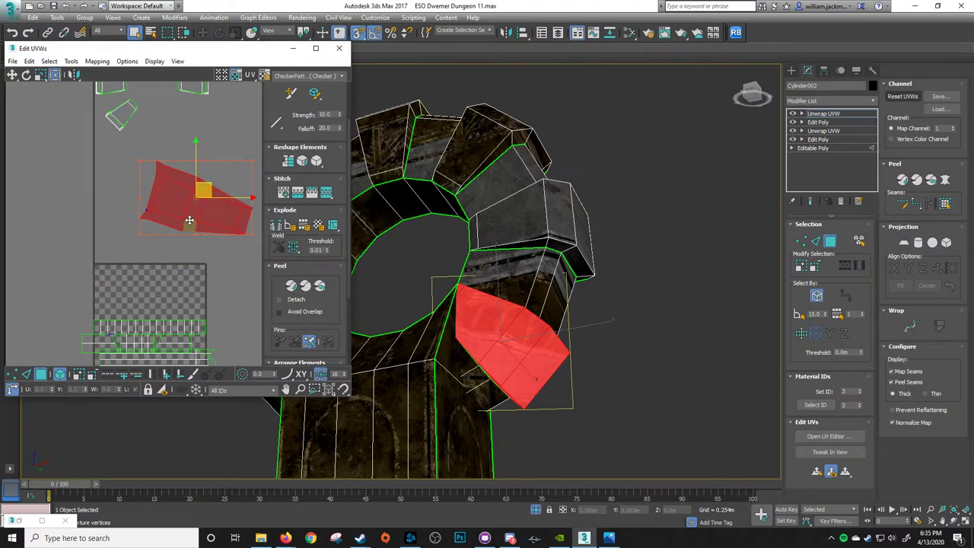
middle_click_drag(190, 220, 203, 215)
Unfold the right, upper-right and top tooth islands one at a time with Quick Peel
middle_click_drag(215, 86, 205, 159)
left_click(205, 159)
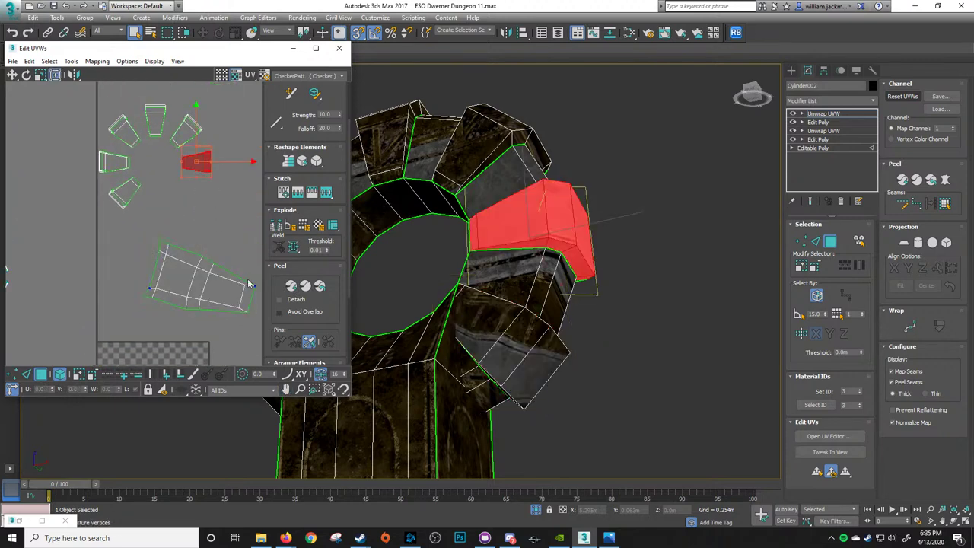
left_click(290, 287)
left_click(194, 126)
left_click(291, 287)
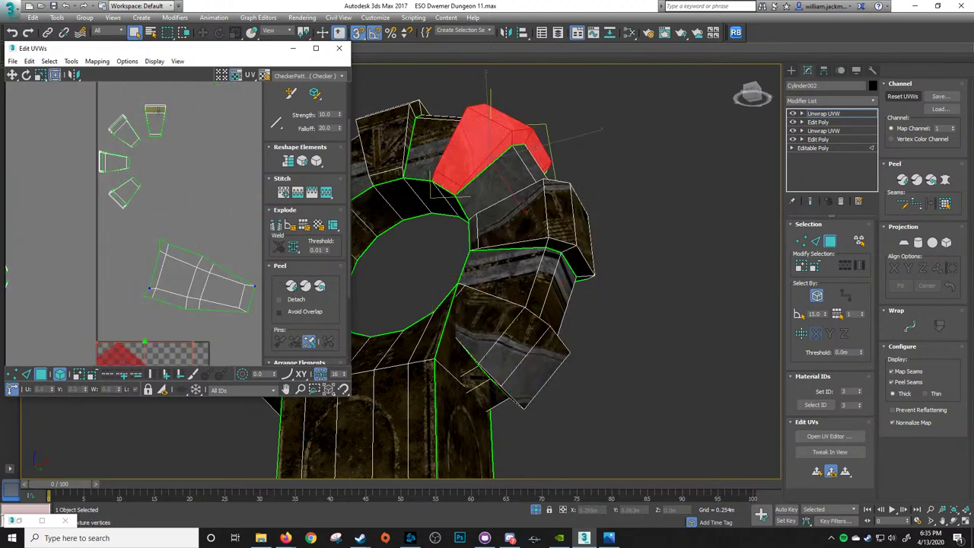
left_click(158, 112)
left_click(291, 289)
Quick Peel the upper-left, left and lower-left tooth islands individually, and peel the lower-right one again
left_click(121, 128)
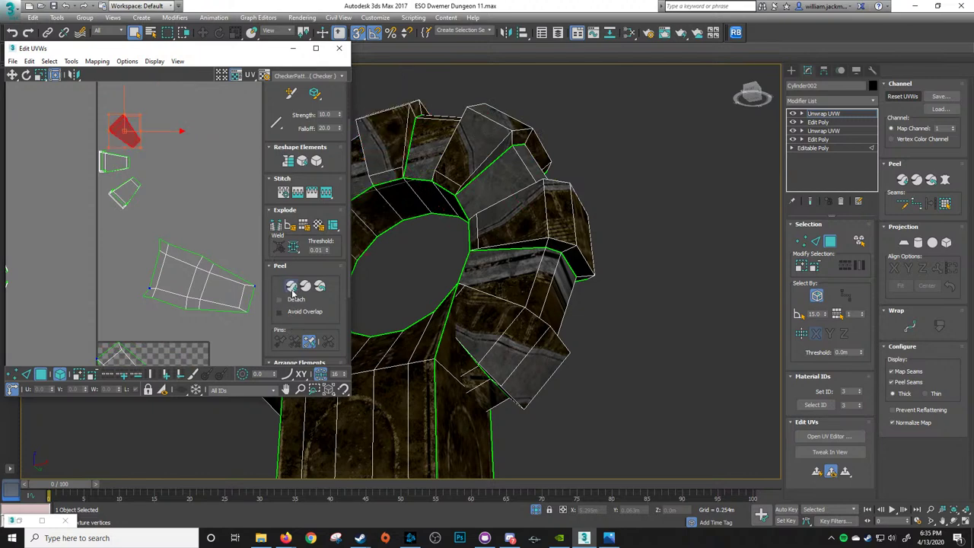
left_click(292, 293)
left_click(115, 161)
left_click(291, 287)
left_click(121, 194)
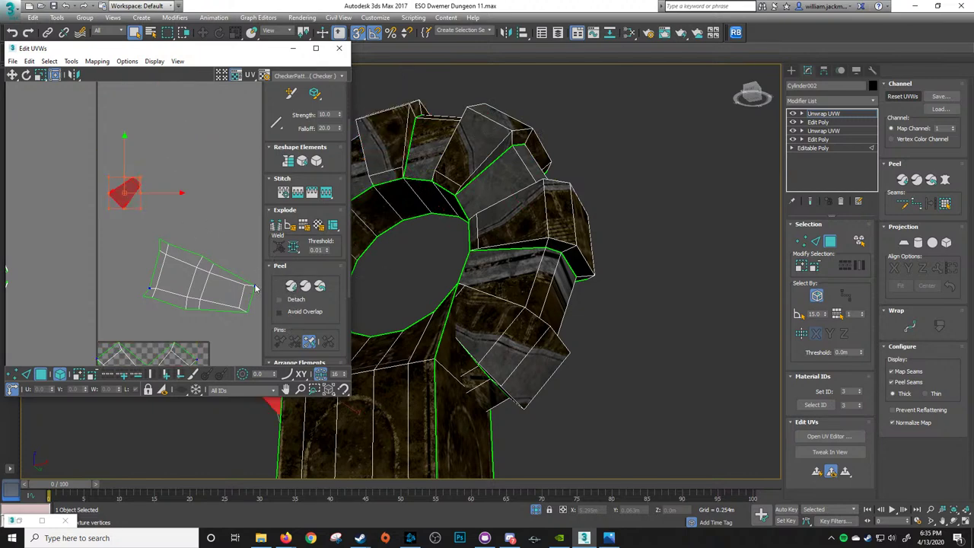
left_click(289, 287)
left_click(223, 281)
left_click(290, 286)
Move the first group of peeled tooth islands and the right tooth's island out of the UV tile to the space above it
scroll(191, 263, "down", 3)
middle_click_drag(191, 262, 191, 169)
scroll(201, 233, "up", 2)
left_click_drag(90, 177, 195, 120, "ctrl")
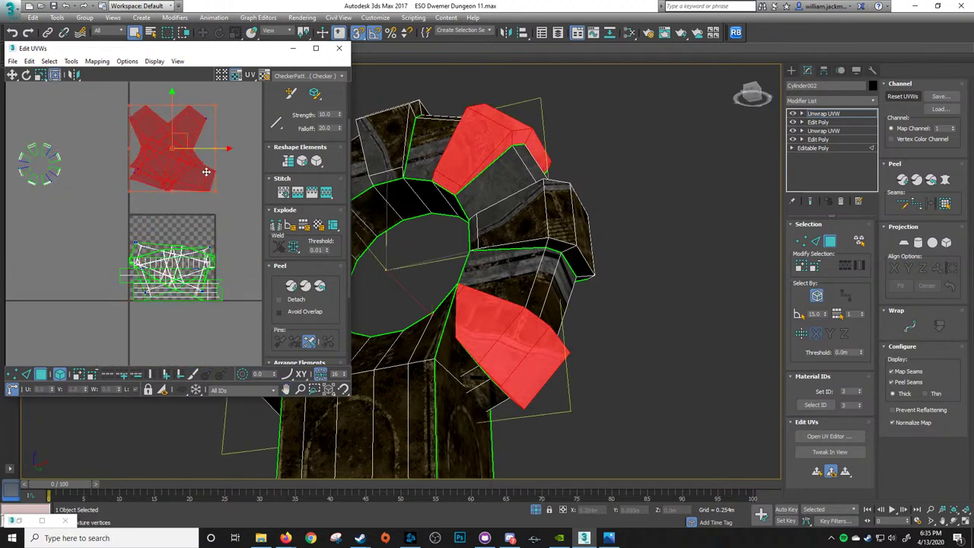
left_click(150, 244)
scroll(199, 245, "up", 3)
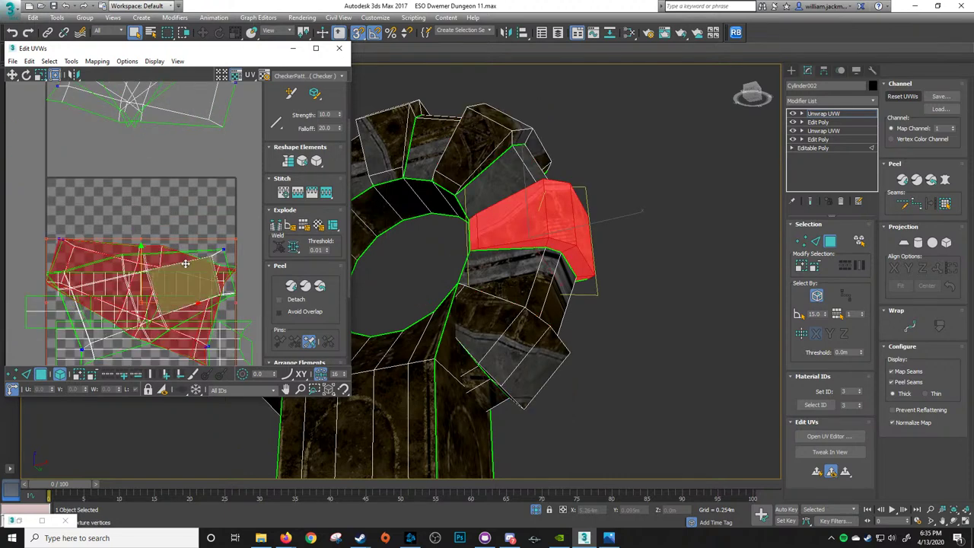
left_click_drag(188, 268, 189, 79)
Move the remaining peeled tooth islands off the UV tile and spread them apart above the first group
left_click(216, 254)
left_click(124, 246)
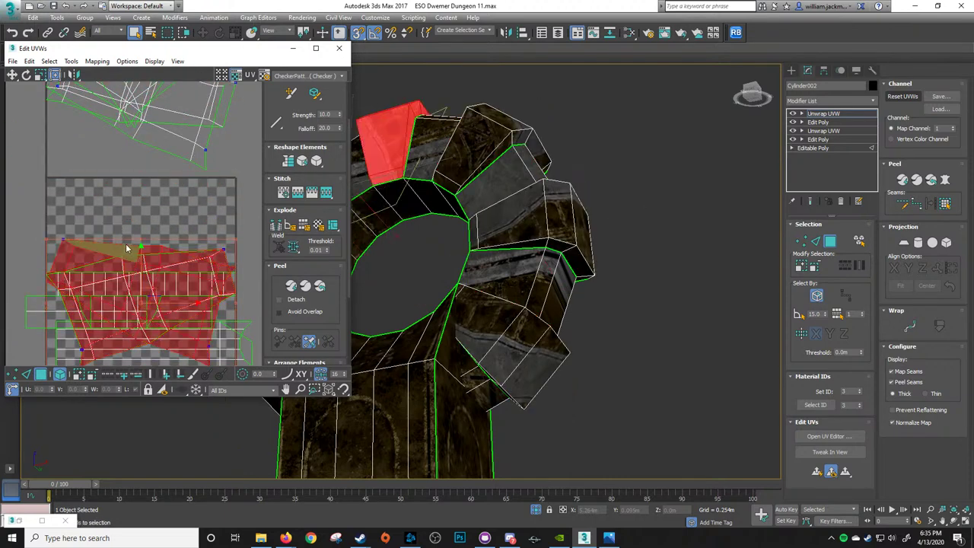
left_click_drag(124, 247, 123, 51)
left_click_drag(208, 264, 204, 268, "ctrl")
left_click_drag(197, 273, 196, 74)
scroll(193, 113, "down", 3)
middle_click_drag(192, 137, 192, 272)
left_click_drag(211, 236, 212, 78)
middle_click_drag(182, 134, 161, 263)
left_click_drag(162, 192, 213, 224)
left_click(210, 243)
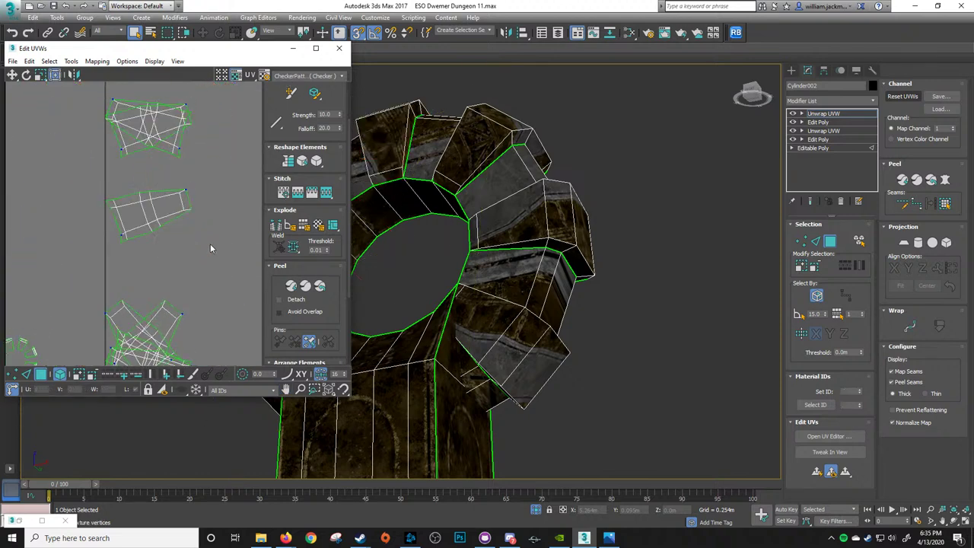
Display the Stone Trim Sheet 2 diffuse map behind the UVs and compare its trim strips with the ring's teeth
middle_click_drag(467, 246, 370, 311, "alt")
middle_click_drag(173, 297, 149, 115)
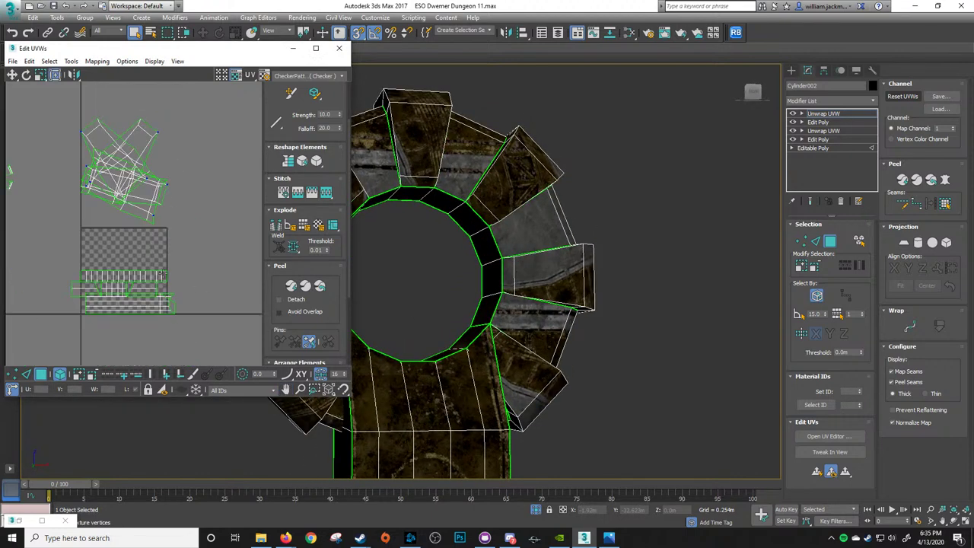
middle_click_drag(153, 250, 183, 241)
left_click(340, 76)
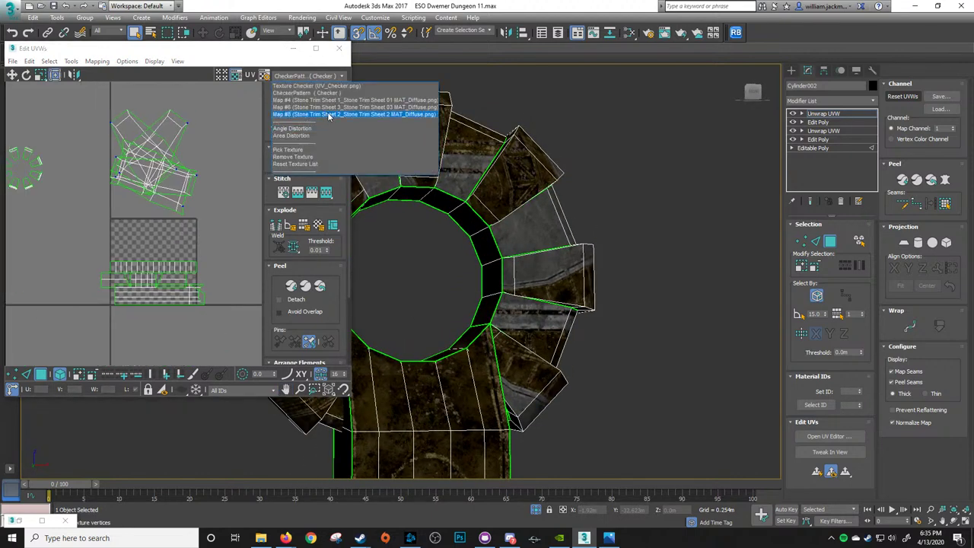
left_click(328, 115)
scroll(191, 255, "up", 5)
middle_click_drag(149, 290, 158, 168)
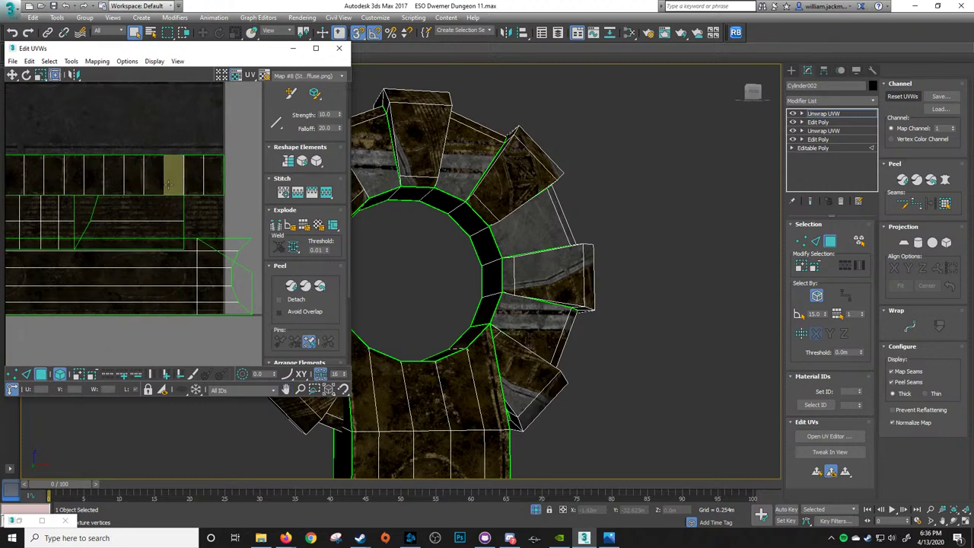
scroll(199, 221, "up", 5)
scroll(187, 190, "down", 7)
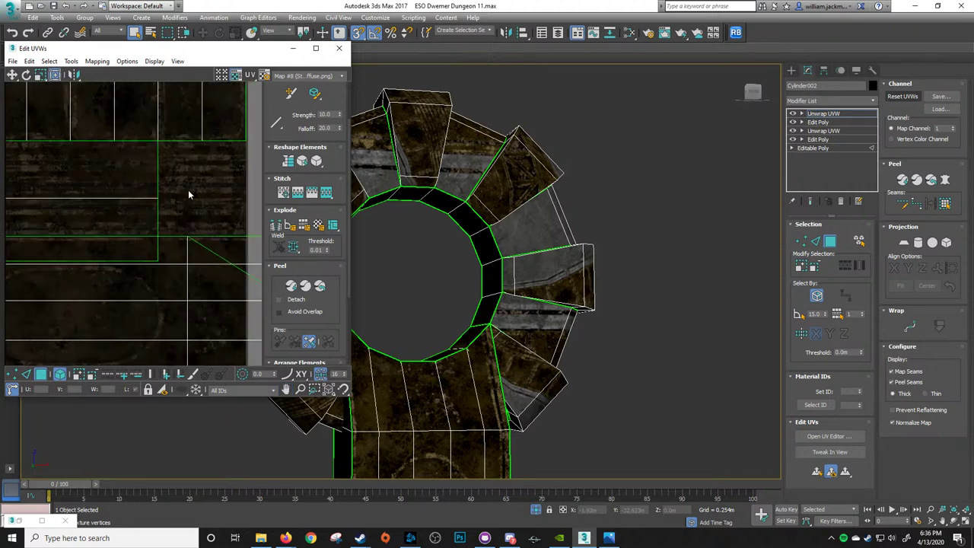
middle_click_drag(154, 127, 228, 258)
scroll(170, 136, "up", 2)
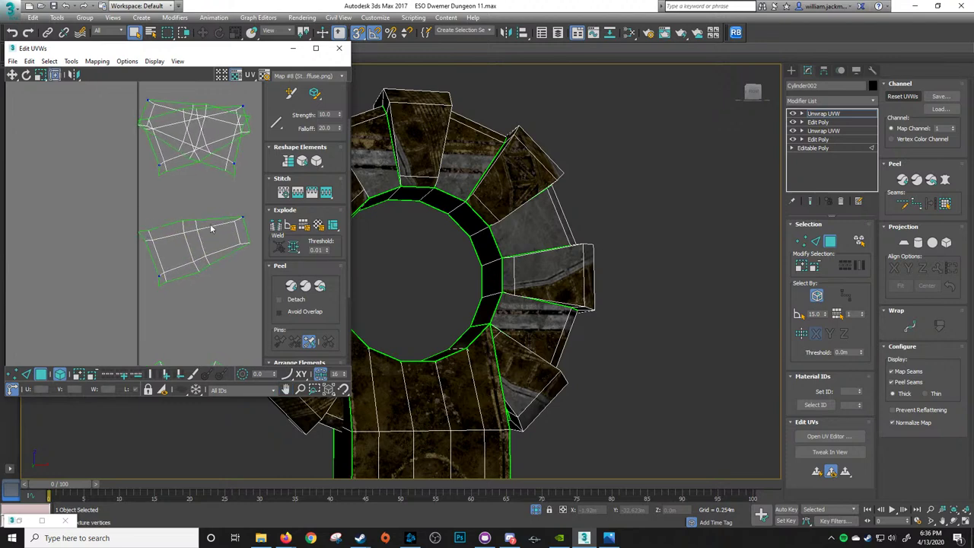
Apply a quick planar map to all the peeled tooth islands and move the resulting ring of islands above the UV tile
left_click_drag(200, 229, 201, 230)
scroll(187, 211, "down", 3)
middle_click_drag(180, 234, 150, 216)
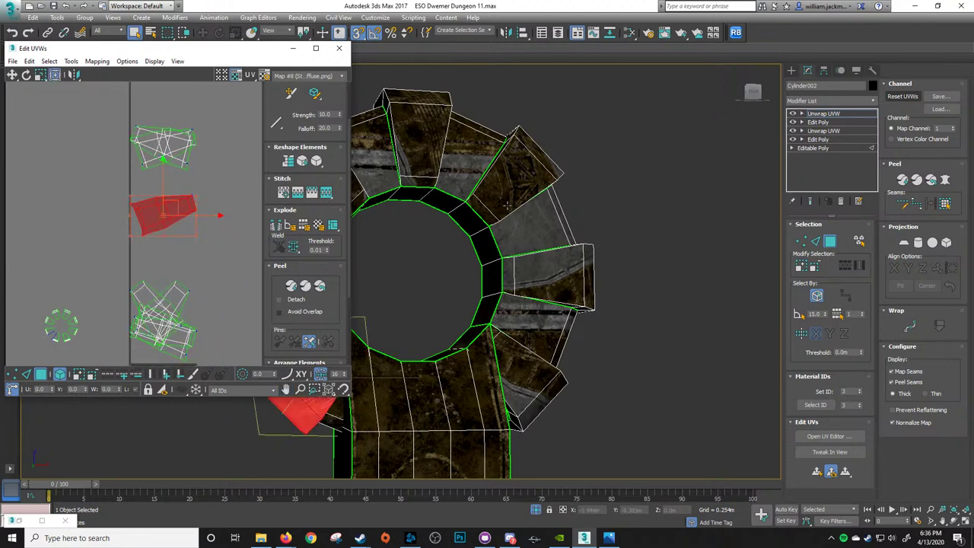
scroll(507, 204, "down", 5)
left_click_drag(118, 112, 230, 358)
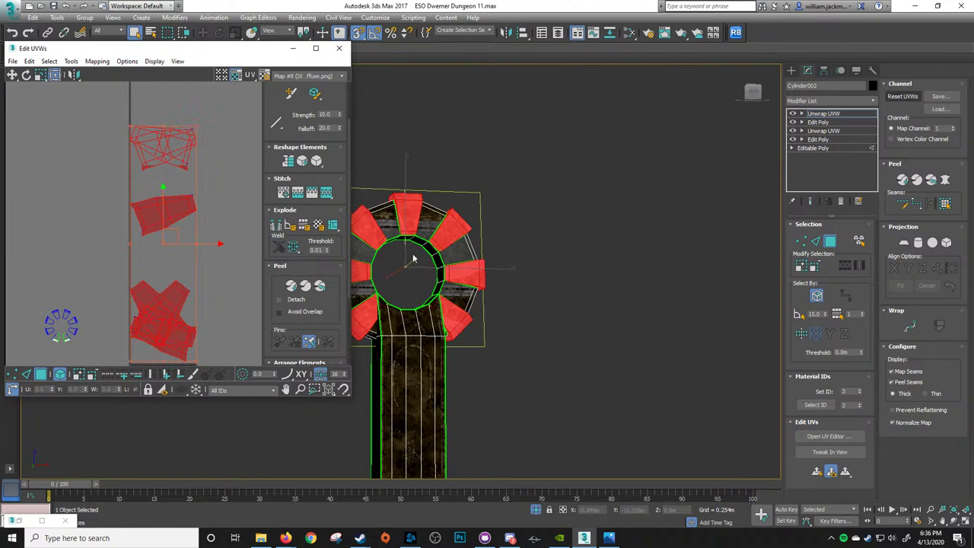
left_click(814, 471)
scroll(219, 249, "down", 5)
middle_click_drag(197, 276, 156, 255)
scroll(157, 281, "up", 5)
left_click_drag(160, 295, 176, 133)
left_click(237, 162)
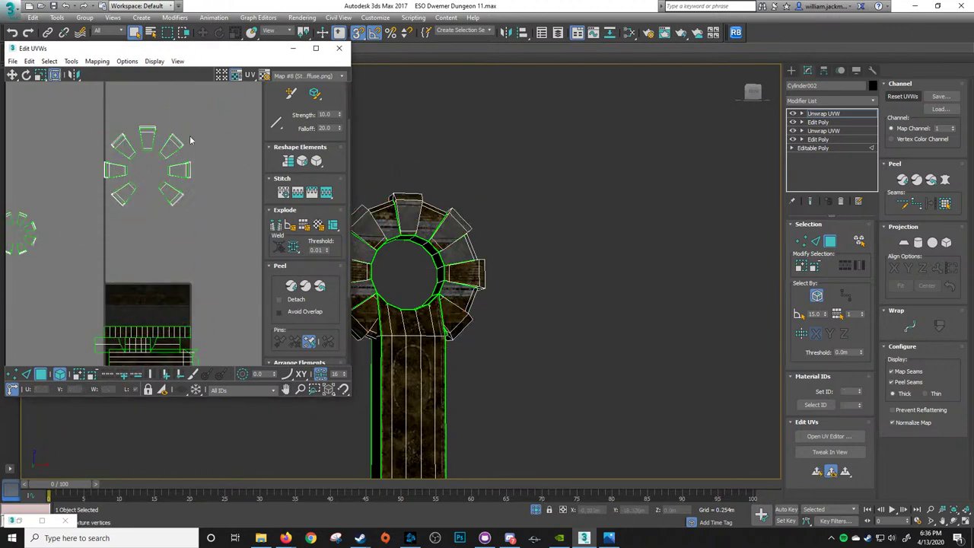
Rotate the upper-right and lower-left tooth islands together by 90 degrees onto the other diagonal pair
middle_click_drag(192, 140, 197, 151)
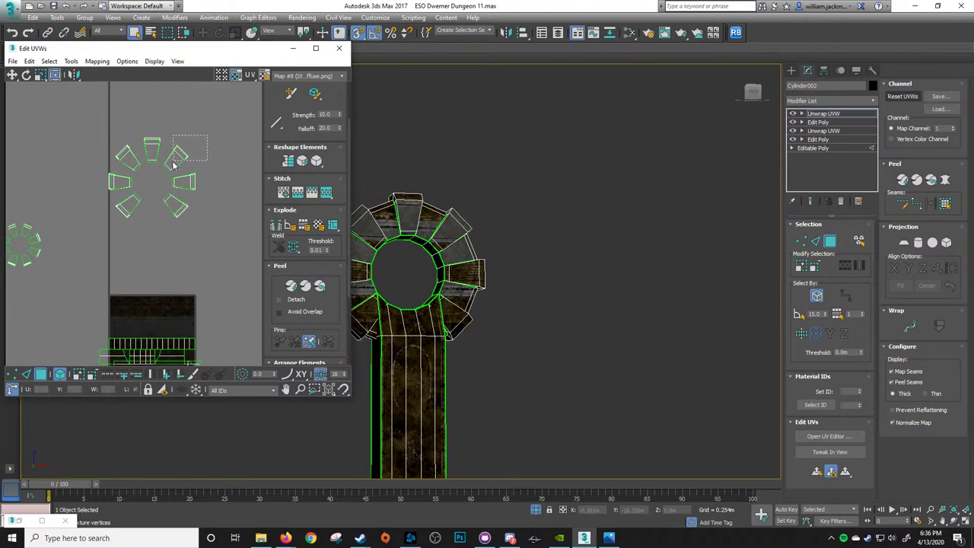
left_click_drag(174, 162, 172, 164)
left_click(127, 205, "ctrl")
scroll(318, 163, "up", 3)
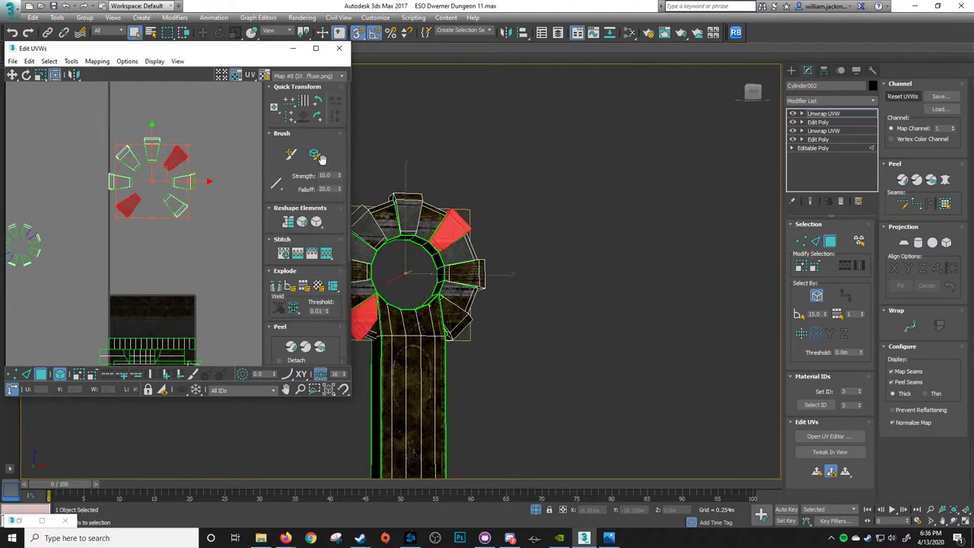
left_click(320, 120)
Select all four overlapping diagonal tooth islands and rotate them until they overlay the left and right tooth islands
scroll(169, 181, "up", 5)
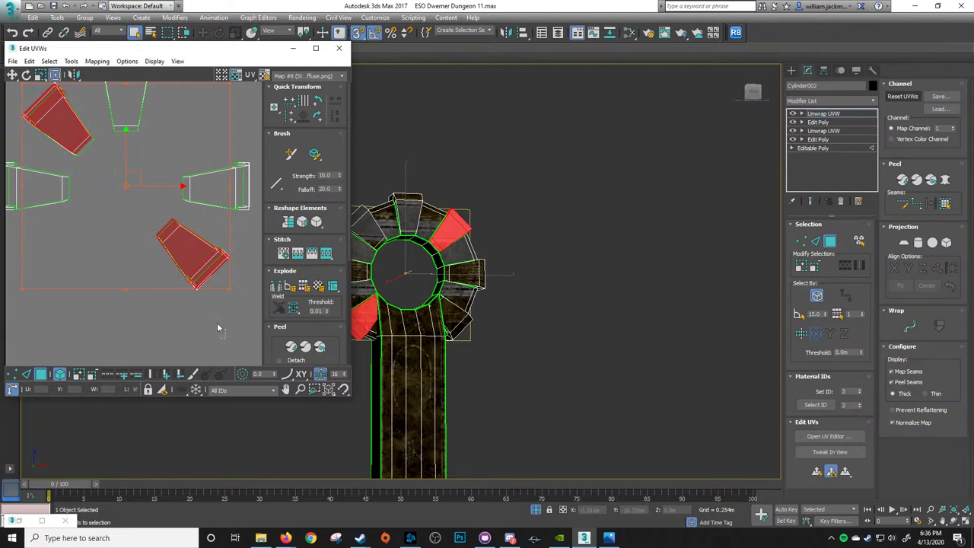
left_click_drag(169, 339, 218, 247, "ctrl")
left_click_drag(75, 126, 185, 219, "ctrl")
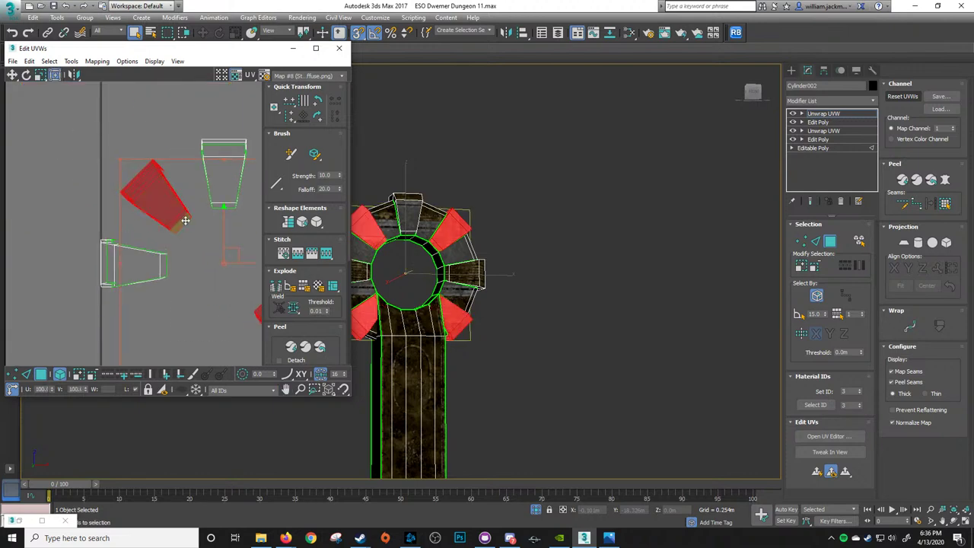
middle_click_drag(185, 219, 116, 181)
scroll(281, 131, "down", 1)
middle_click_drag(167, 146, 143, 171)
key("e")
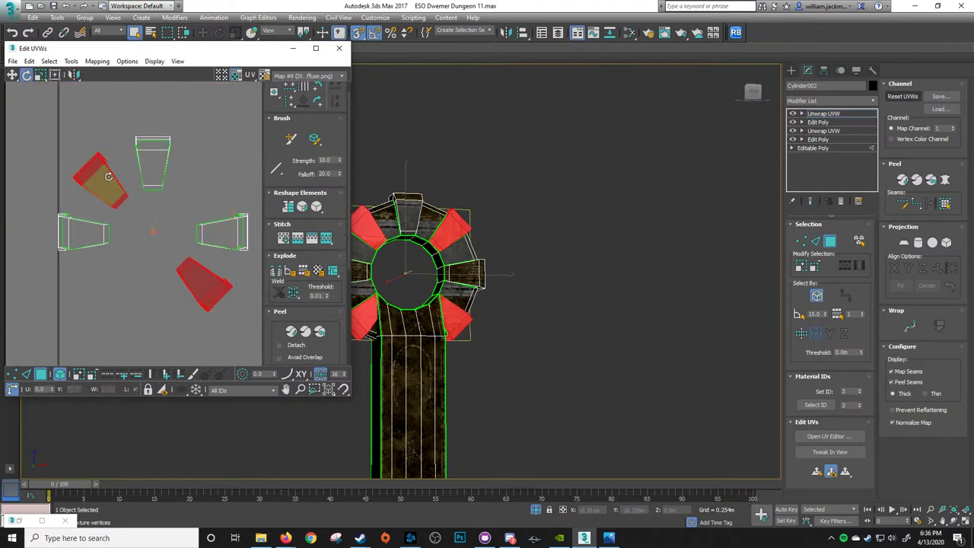
left_click_drag(109, 177, 1, 219)
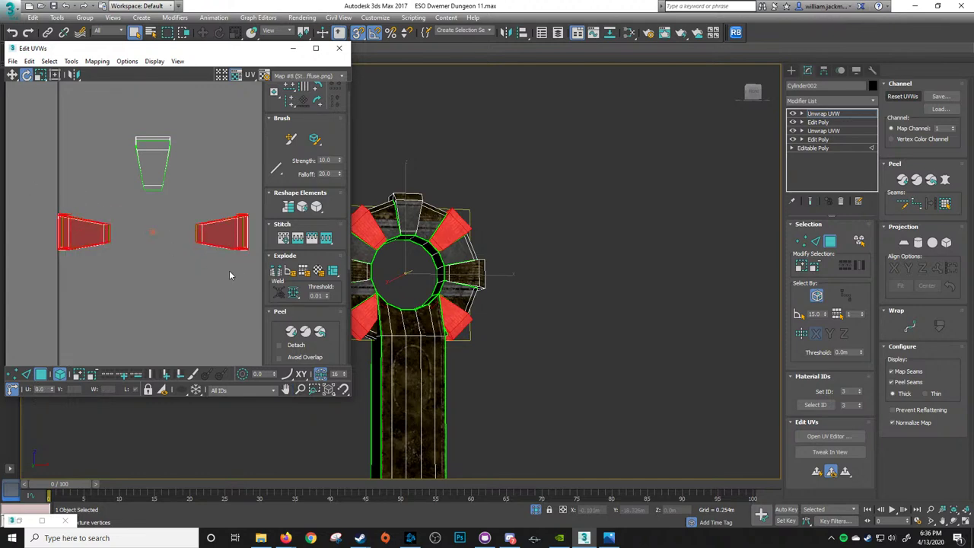
middle_click_drag(230, 275, 180, 232)
left_click(210, 250)
Rotate the top tooth's island by 90 degrees and stack it on the right-hand tooth islands
left_click(108, 129)
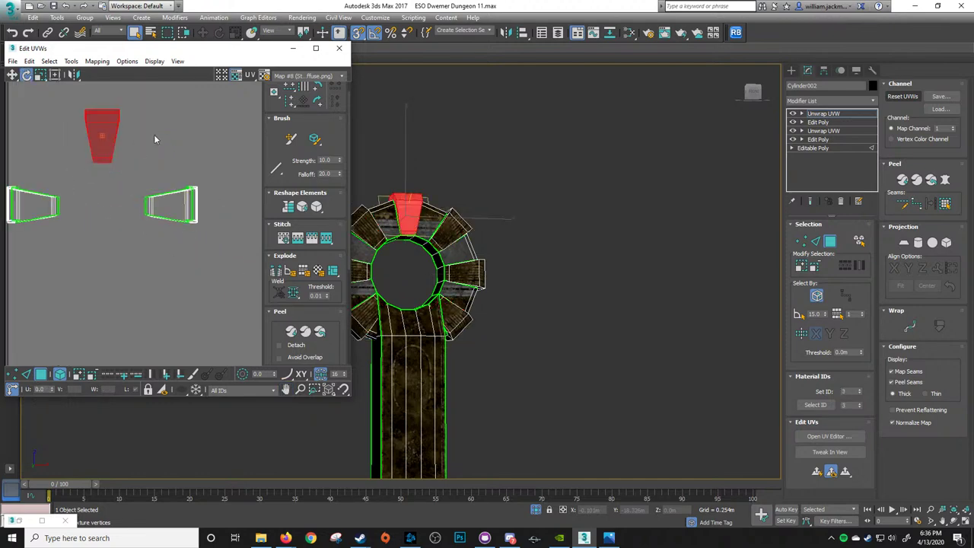
middle_click_drag(154, 134, 200, 190)
left_click(317, 102)
left_click_drag(51, 184, 168, 211)
key("ctrl+z")
key("w")
left_click_drag(48, 185, 220, 262)
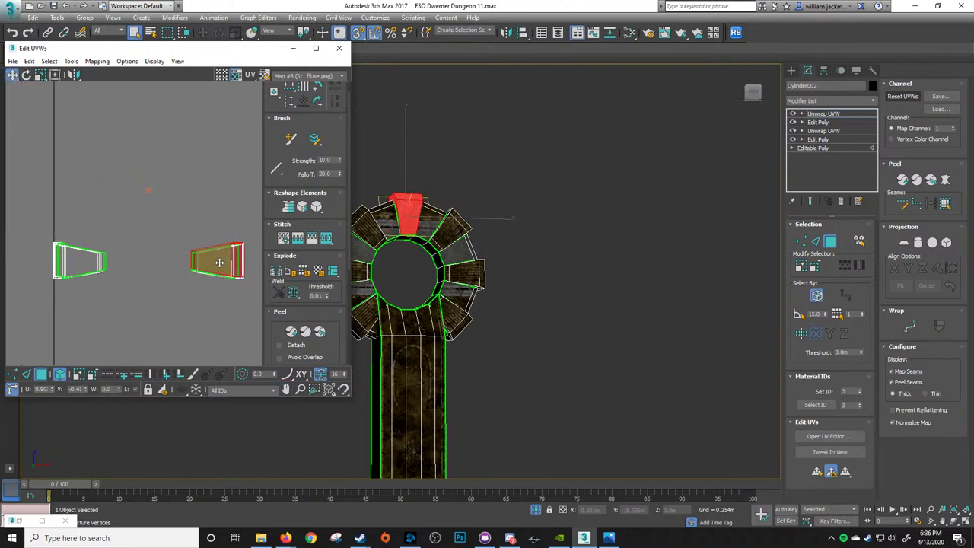
Turn the left stack of tooth islands to face the same way as the right stack and combine both into one stack
key("ctrl+z")
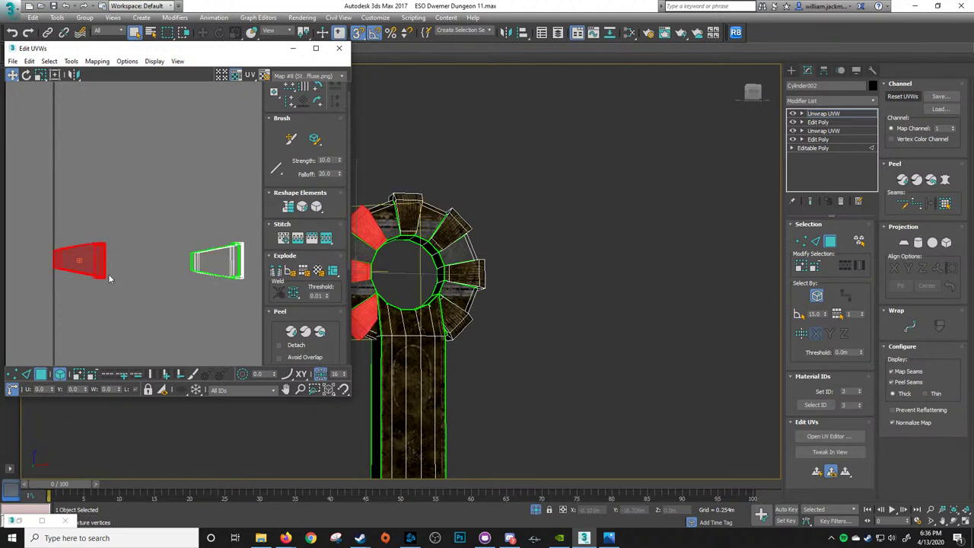
left_click_drag(85, 264, 222, 285)
key("ctrl+z")
middle_click_drag(224, 288, 200, 218)
scroll(227, 260, "down", 1)
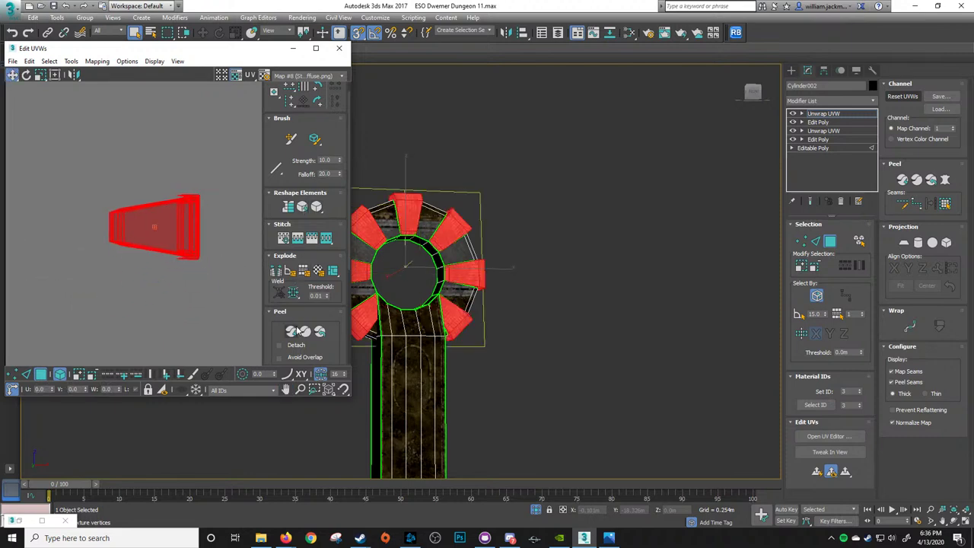
Try Quick Peel on the whole stack of tooth islands and undo it
left_click(295, 328)
scroll(184, 276, "down", 5)
middle_click_drag(184, 276, 218, 208)
scroll(172, 240, "up", 5)
key("ctrl+z")
scroll(207, 212, "down", 6)
middle_click_drag(188, 138, 155, 234)
scroll(185, 215, "up", 5)
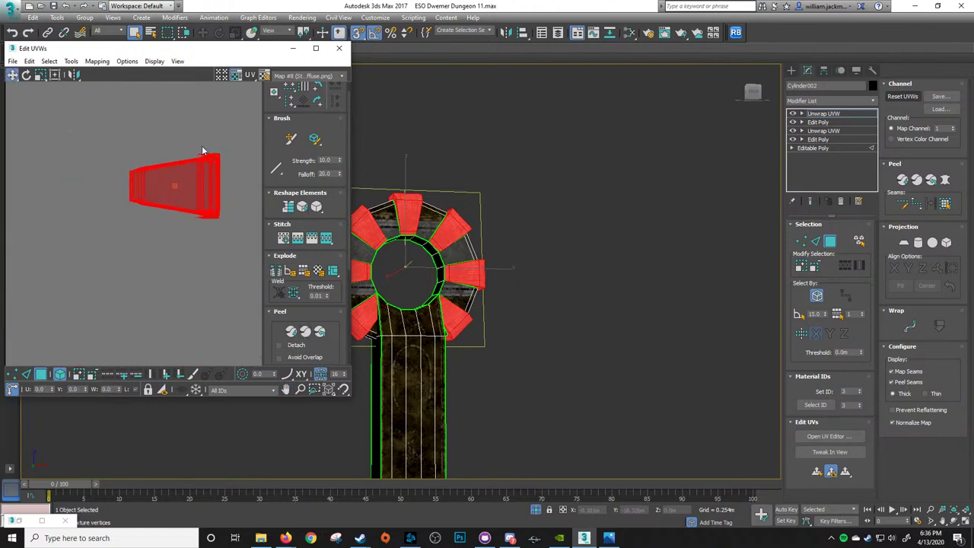
scroll(223, 175, "up", 3)
left_click(108, 65)
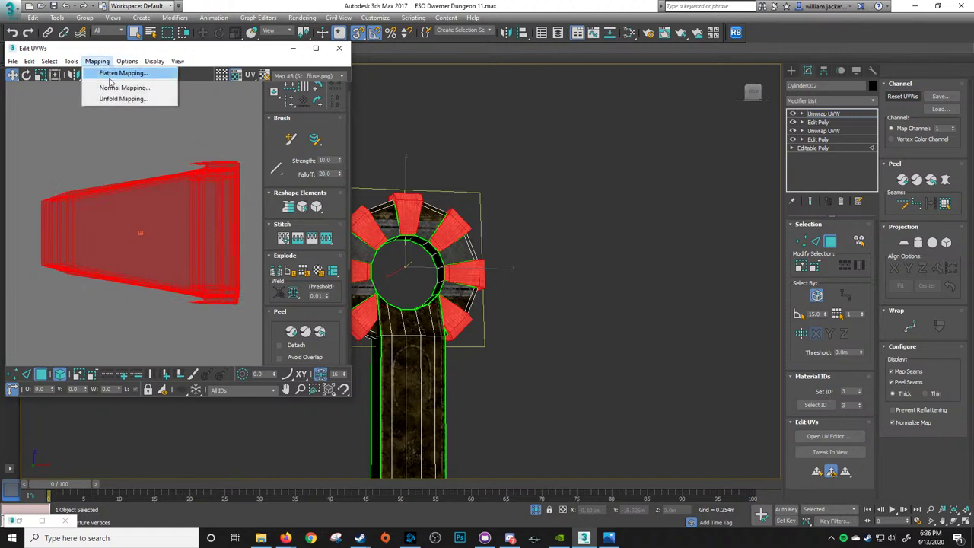
mouse_move(53, 62)
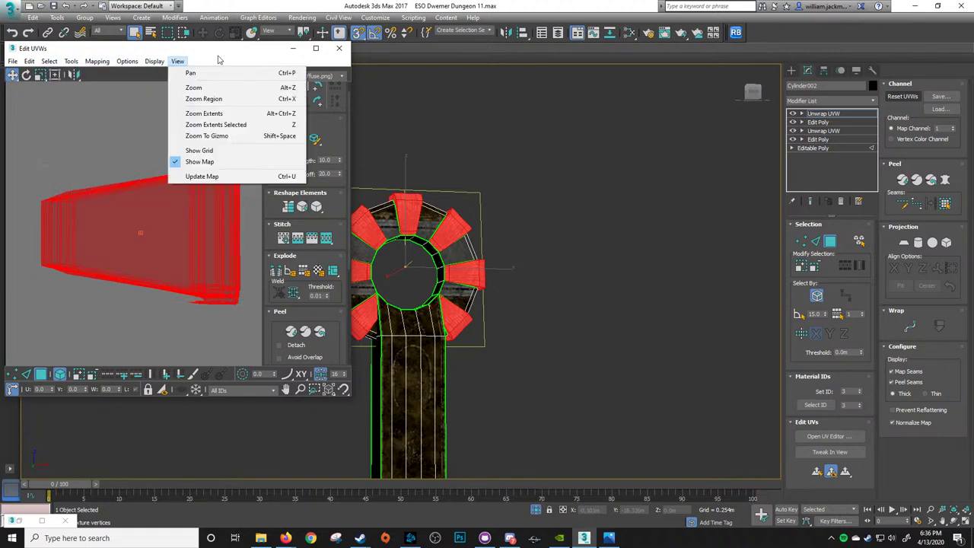
left_click(294, 50)
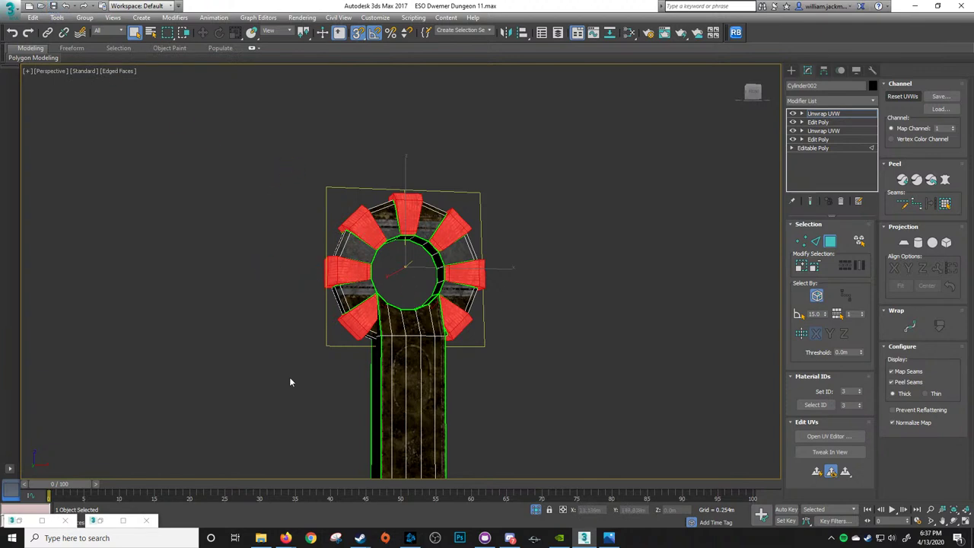
left_click(99, 523)
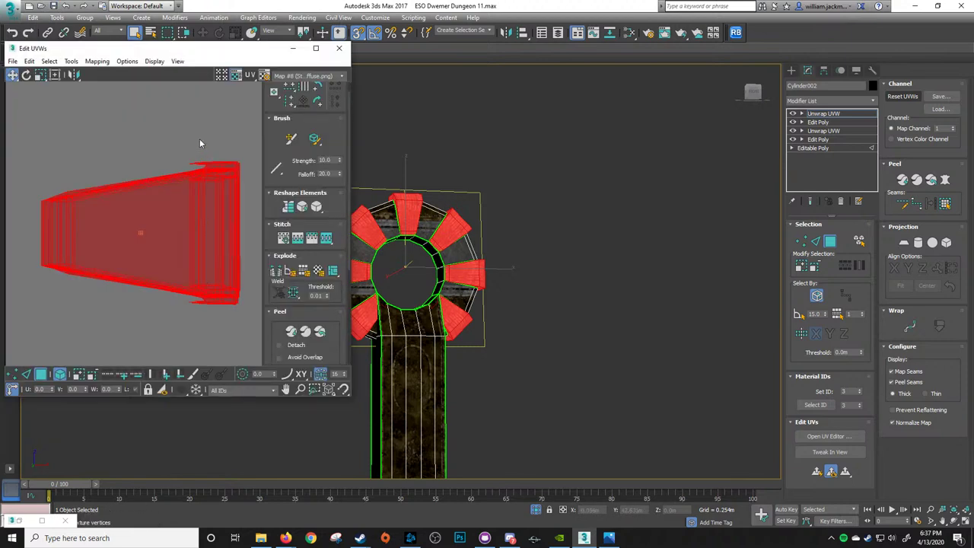
Relax the stacked tooth islands twice by polygon angles, using 100 iterations and an amount of 0.1
left_click(70, 60)
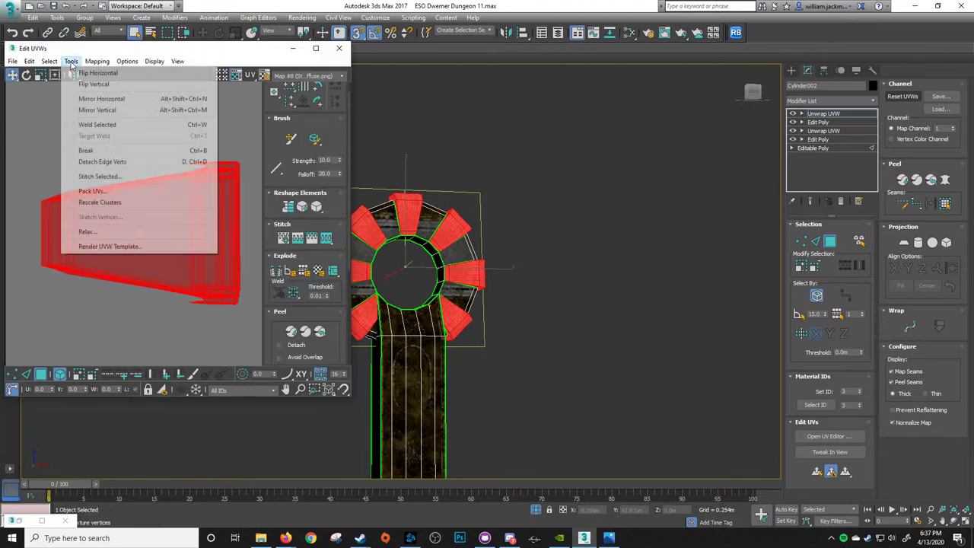
left_click(105, 233)
left_click(119, 152)
middle_click_drag(216, 177, 70, 176)
scroll(109, 217, "down", 3)
middle_click_drag(109, 217, 200, 265)
left_click(128, 153)
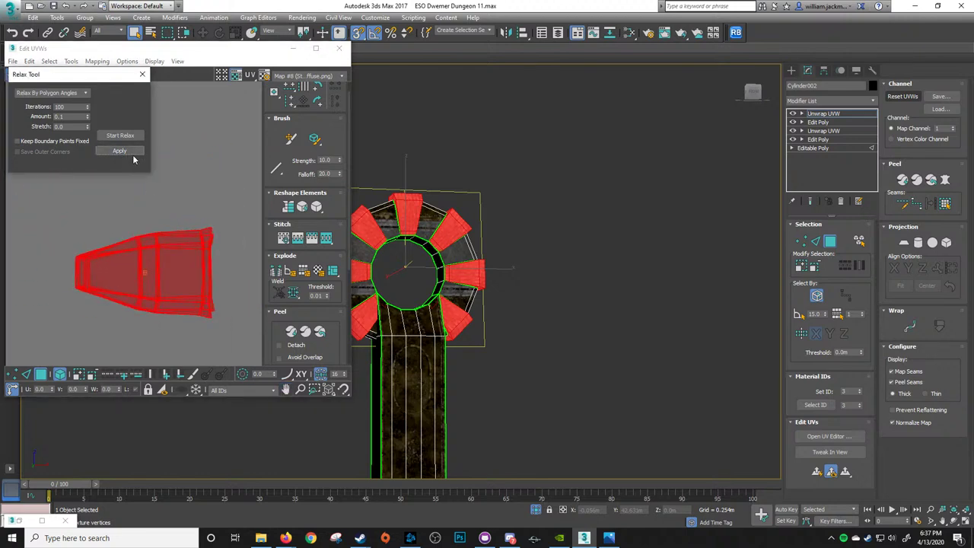
left_click(142, 77)
Break off the band of side faces along the upper edge of the tooth stack and move it clear above
scroll(197, 206, "up", 2)
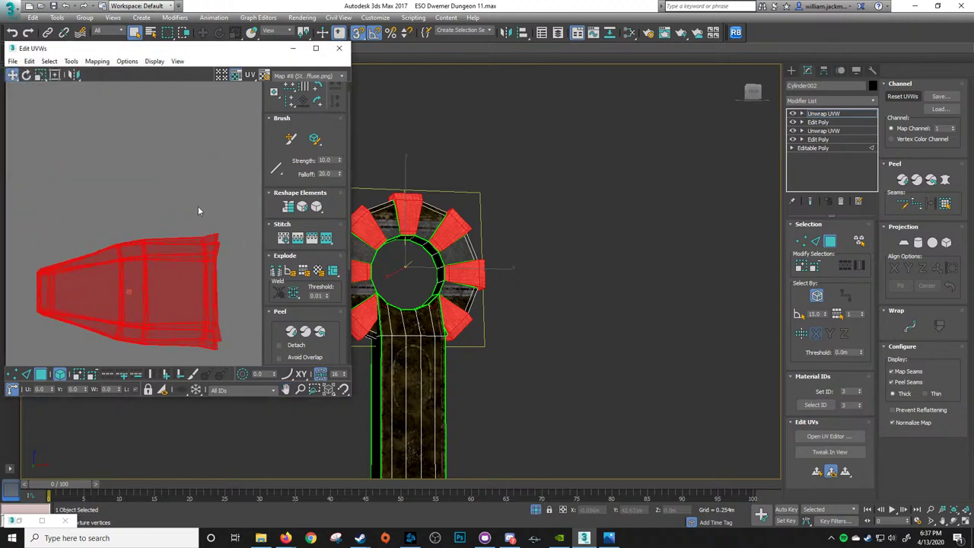
middle_click_drag(197, 206, 201, 159)
middle_click_drag(150, 233, 162, 236)
left_click(156, 169)
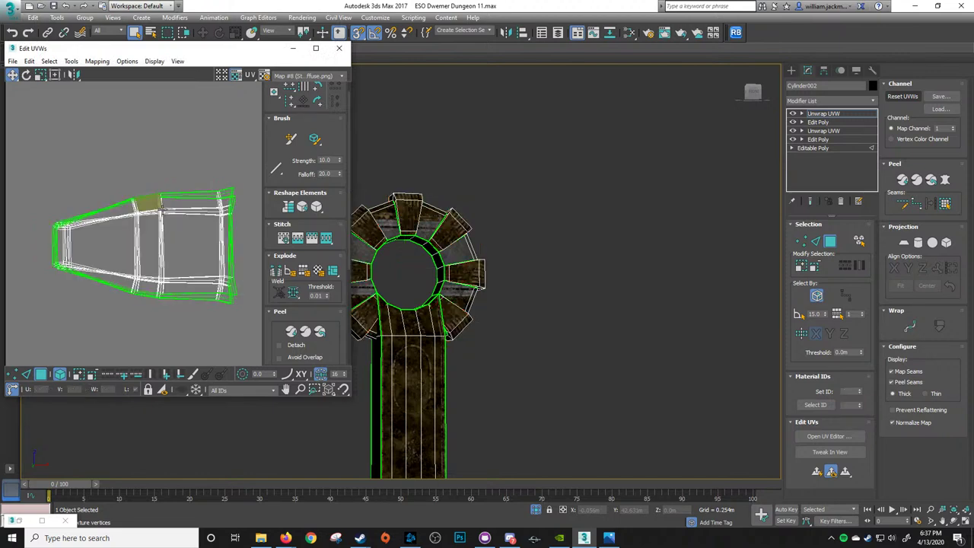
left_click(116, 237)
left_click(193, 151)
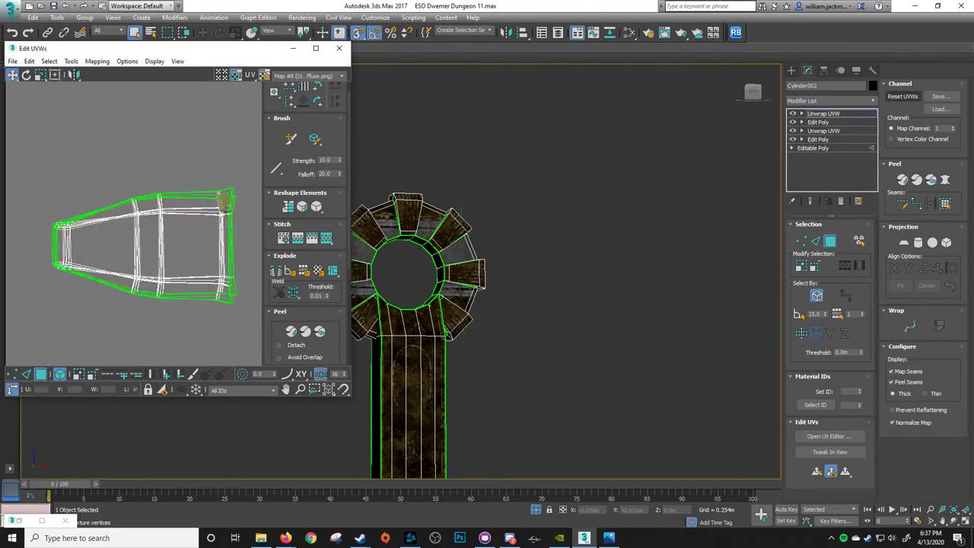
middle_click_drag(222, 180, 200, 161)
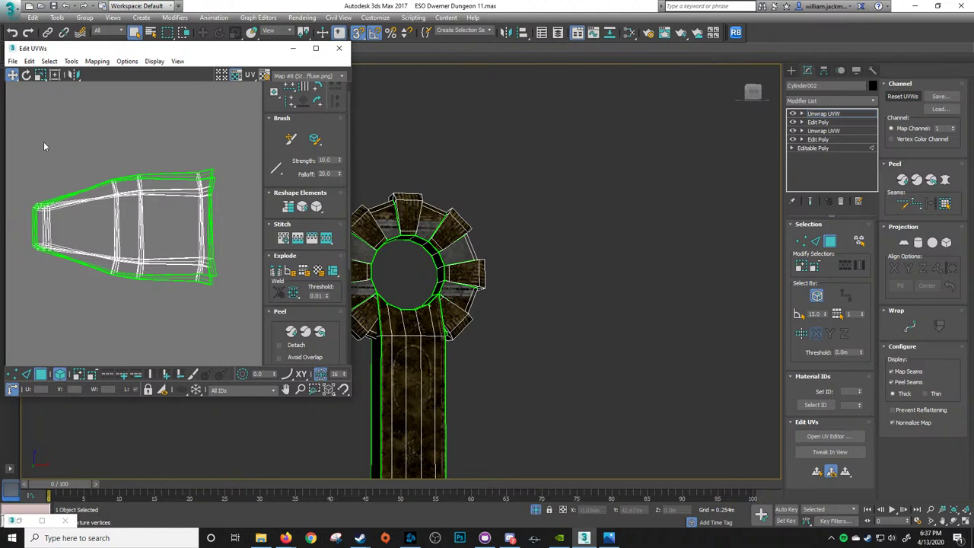
left_click_drag(245, 183, 240, 189)
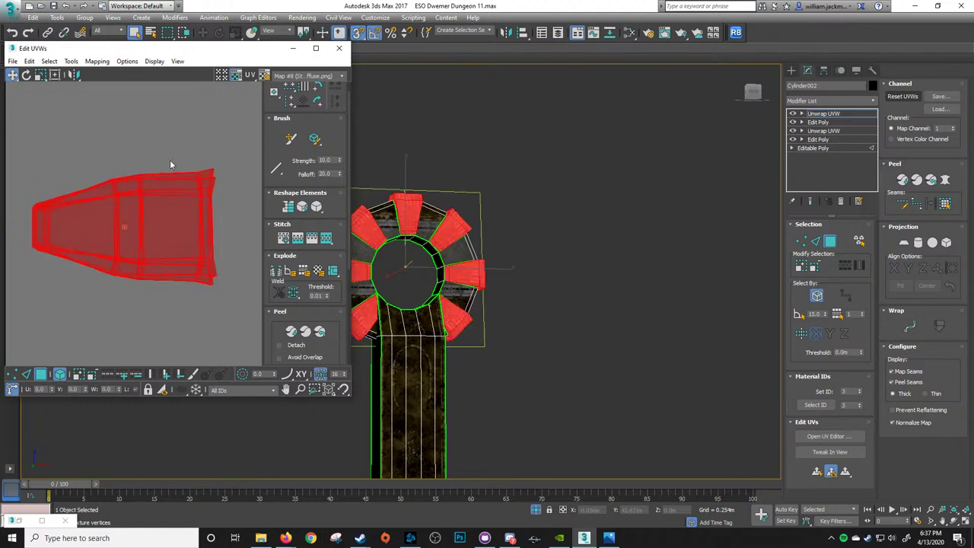
left_click_drag(79, 140, 238, 184)
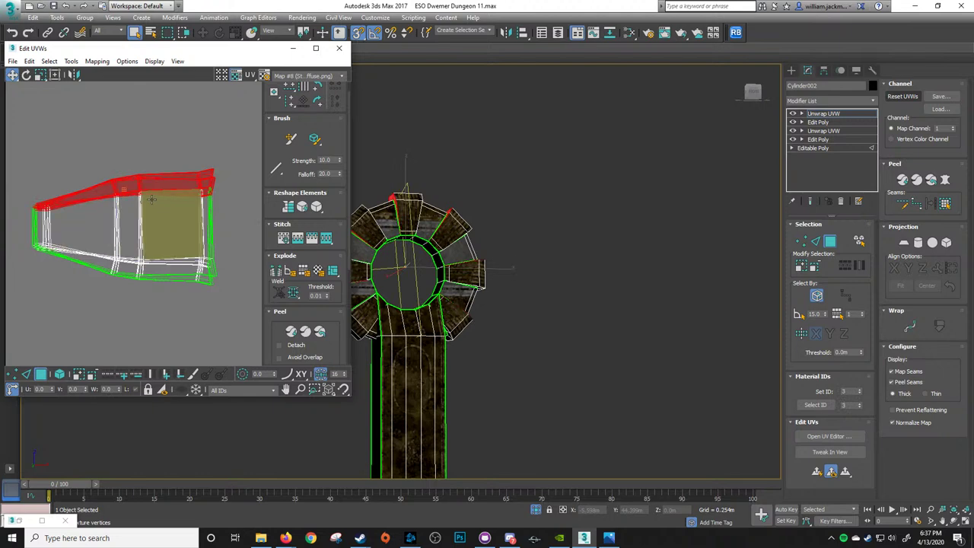
key("ctrl+b")
left_click_drag(154, 177, 158, 114)
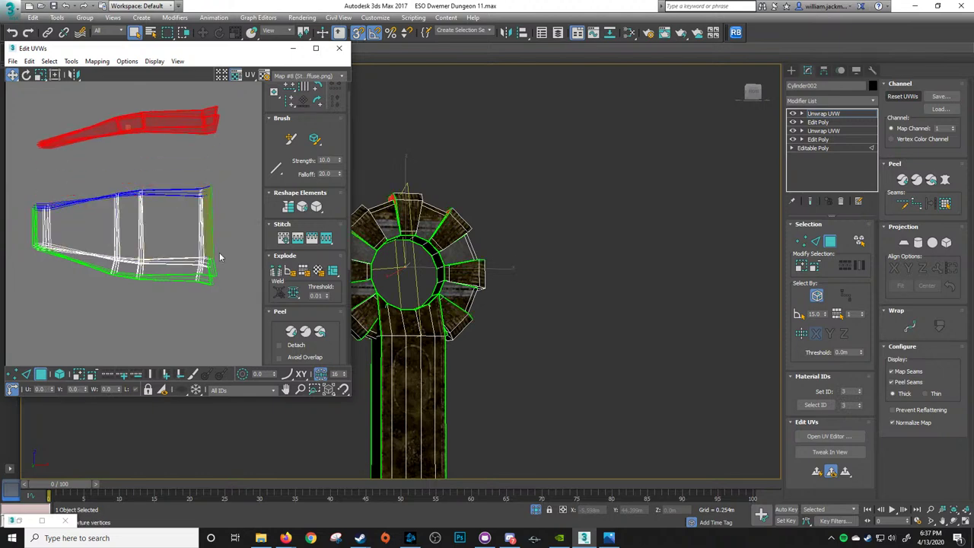
Break off the band of side faces along the lower edge of the tooth stack and move it clear below
left_click_drag(167, 273, 164, 271)
left_click_drag(147, 311, 149, 345, "ctrl")
key("ctrl+b")
Select the middle front-face islands of the teeth, straighten them, relax them until flat and straighten them again
left_click_drag(28, 290, 29, 291)
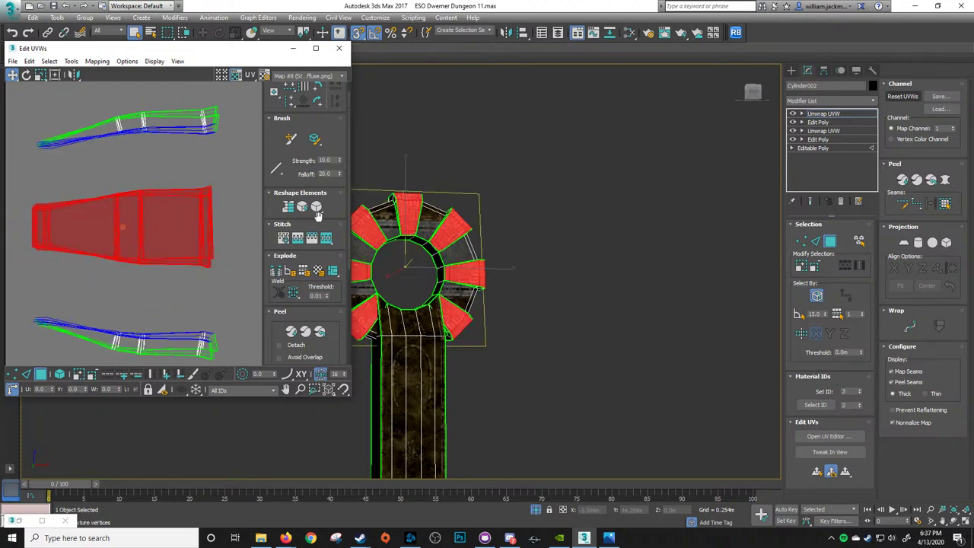
left_click(288, 207)
left_click(305, 209)
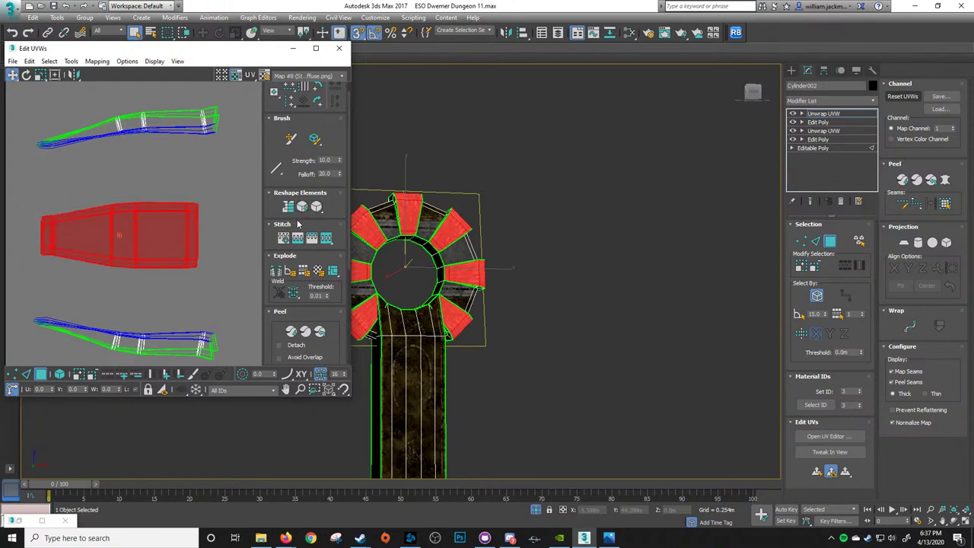
left_click(289, 208)
Align the upper vertex row and the lower vertex row of the middle tooth islands horizontally
left_click(189, 220)
key("1")
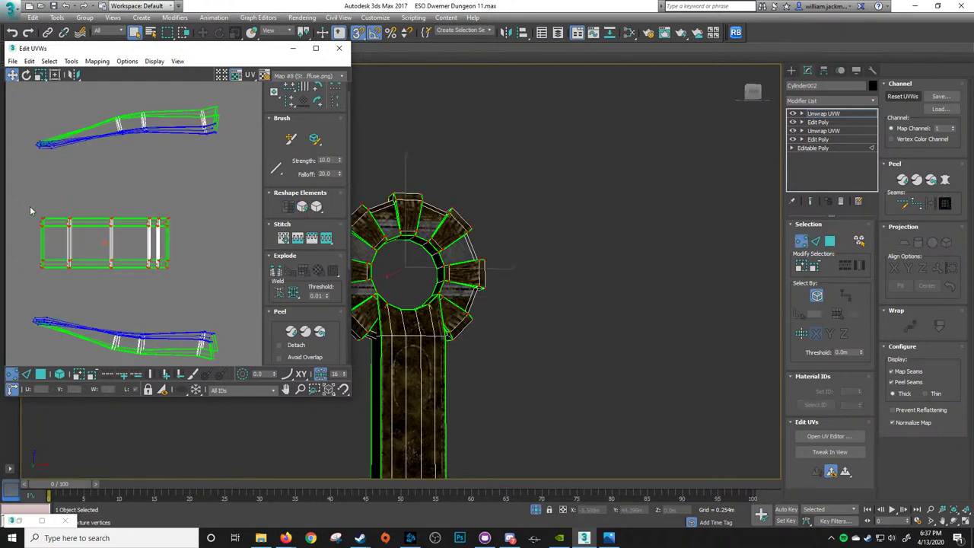
left_click_drag(26, 205, 202, 237)
left_click(290, 90)
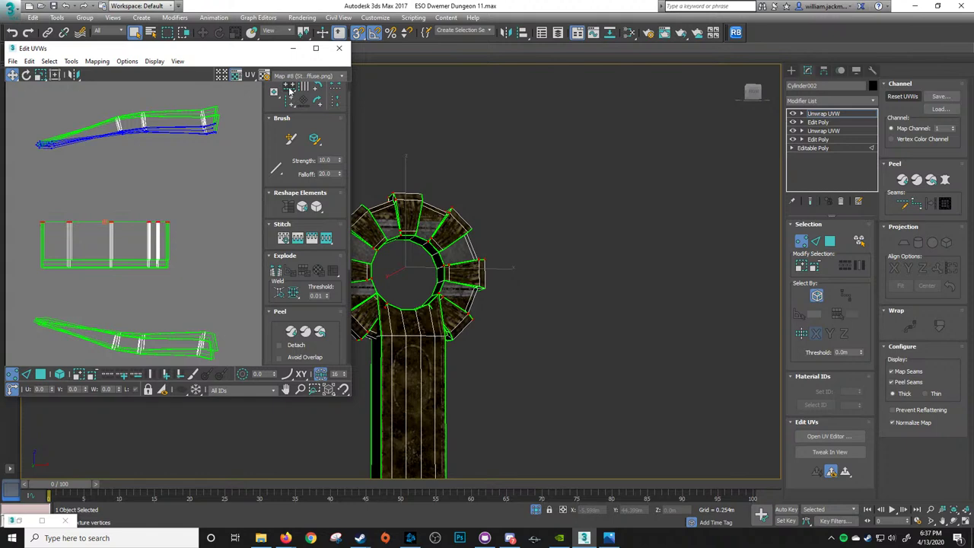
left_click_drag(55, 256, 55, 256)
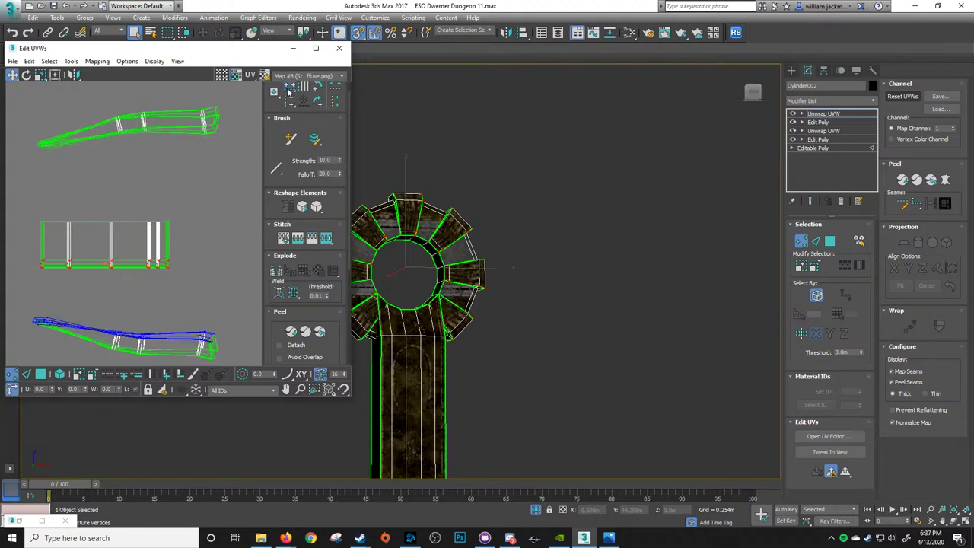
left_click(289, 90)
Select all faces of the middle tooth islands and relax them until flat
key("3")
left_click_drag(213, 205, 8, 274)
left_click(302, 208)
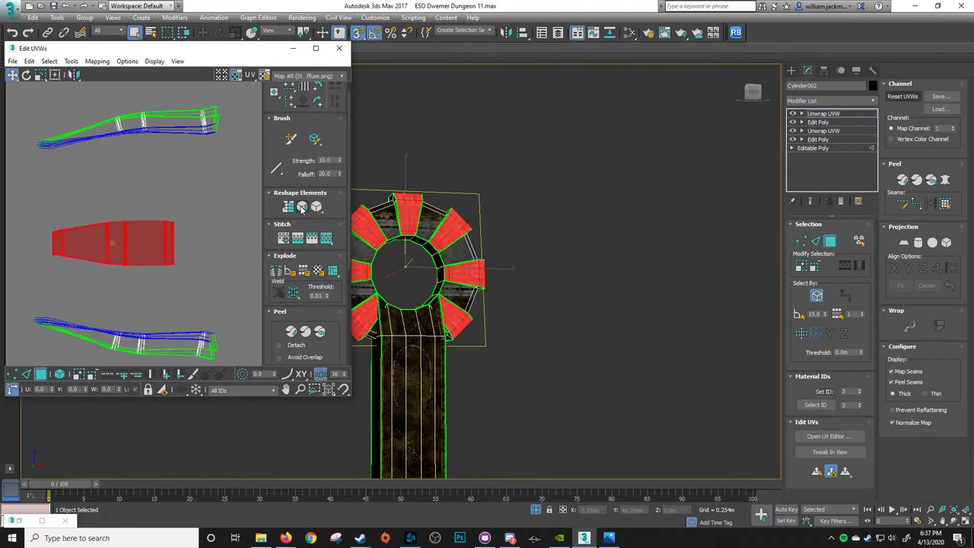
Align each cross-column of vertices in the middle tooth islands vertically so the stacked edges coincide
scroll(172, 243, "up", 3)
middle_click_drag(204, 214, 218, 198)
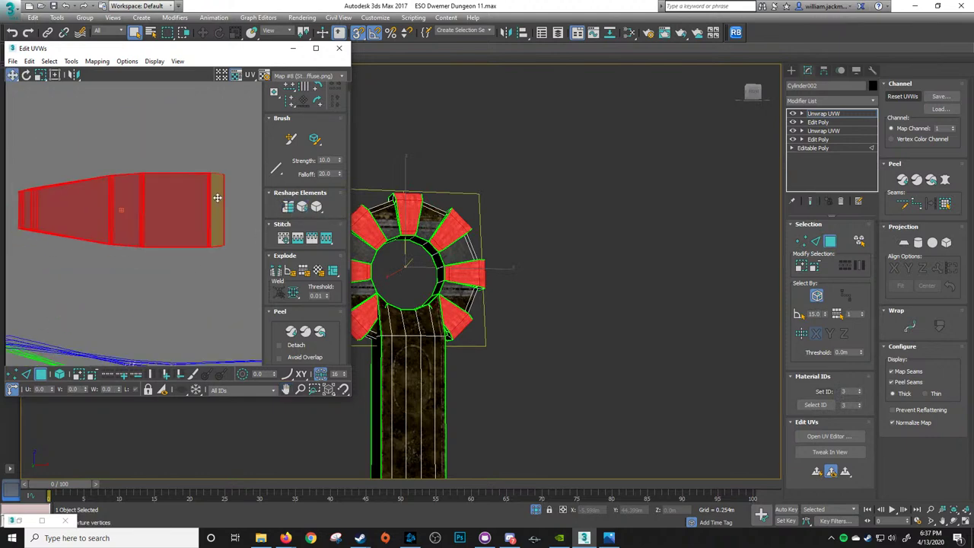
key("1")
left_click_drag(216, 262, 218, 259)
left_click(290, 104)
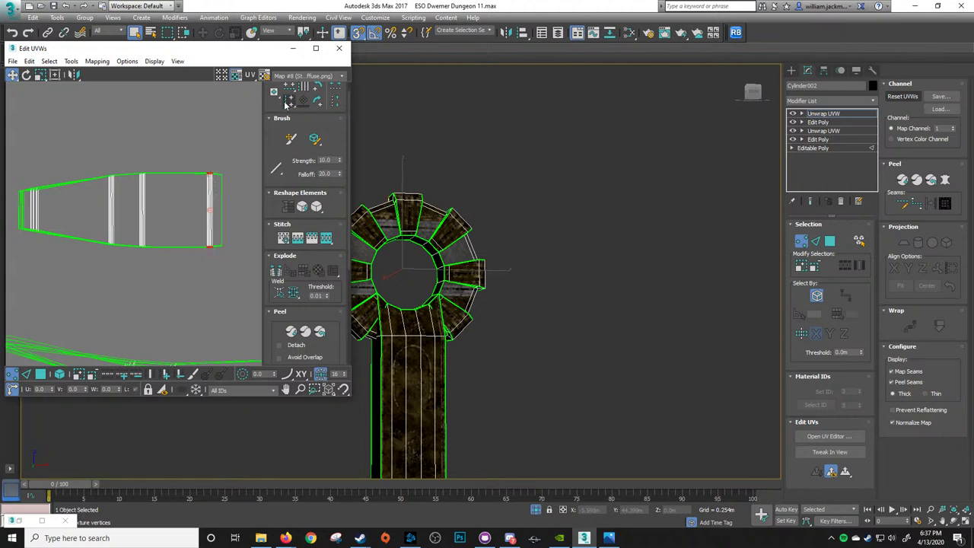
left_click(288, 102)
left_click_drag(159, 283, 129, 157)
left_click(290, 102)
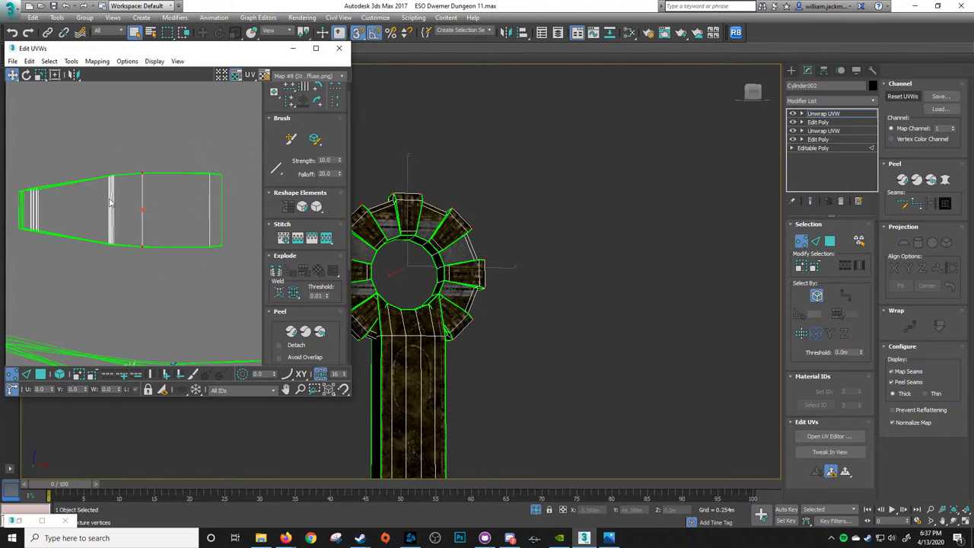
left_click(290, 102)
middle_click_drag(82, 199, 160, 190)
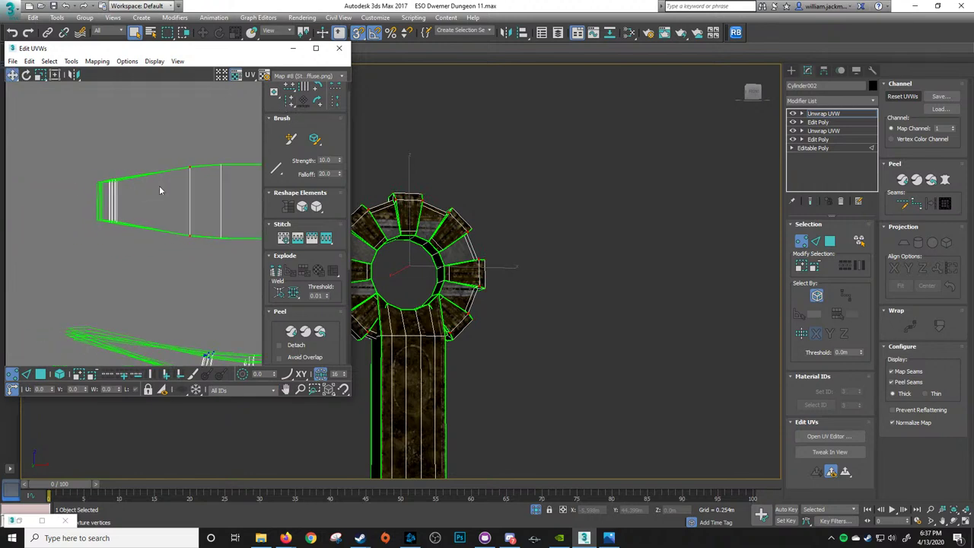
left_click_drag(117, 245, 107, 251)
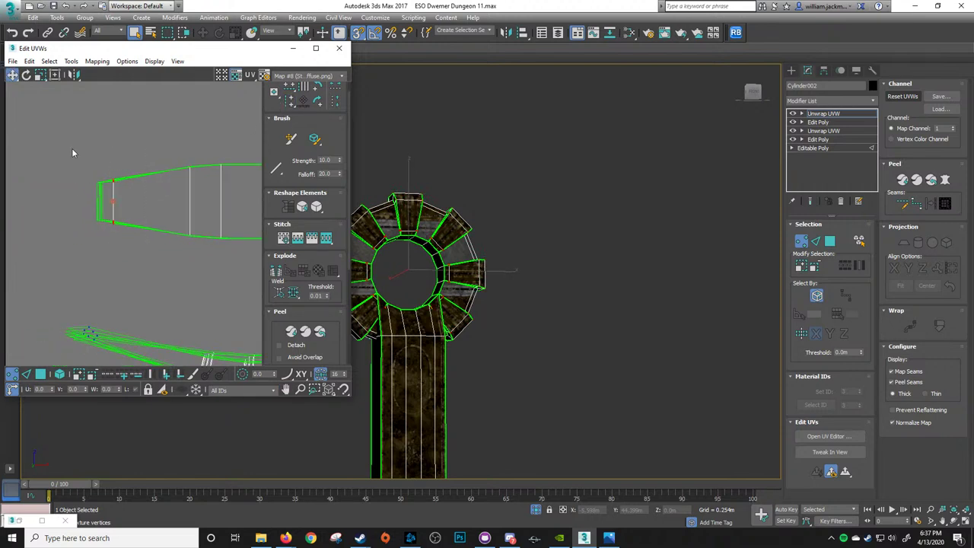
Flatten the tapered upper and lower borders of the middle tooth islands into horizontal vertex rows
scroll(214, 184, "down", 3)
middle_click_drag(206, 185, 137, 188)
left_click_drag(227, 149, 67, 195)
left_click(275, 91)
left_click(290, 91)
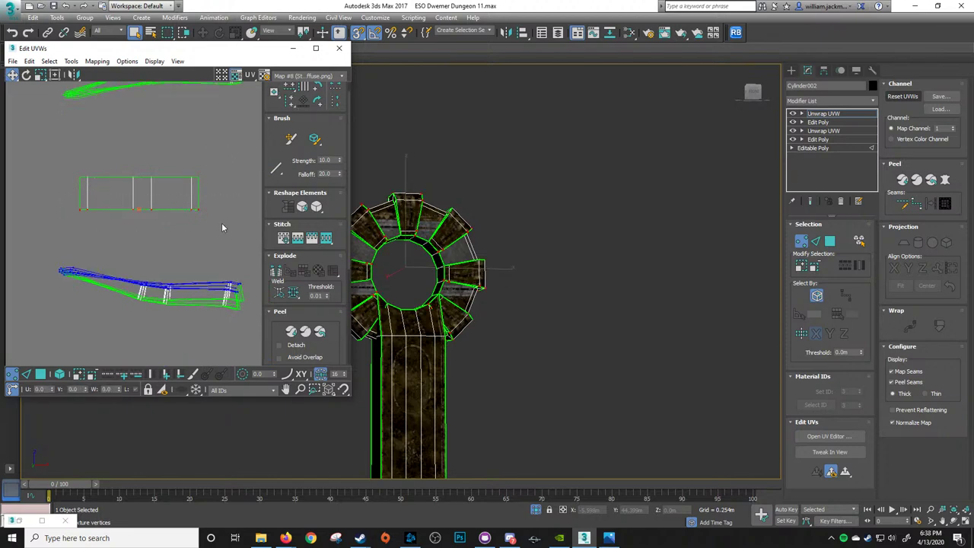
Select the middle tooth islands' faces and alternate Relax Until Flat with Straighten Selection to even out their proportions
left_click_drag(99, 162, 67, 156)
key("3")
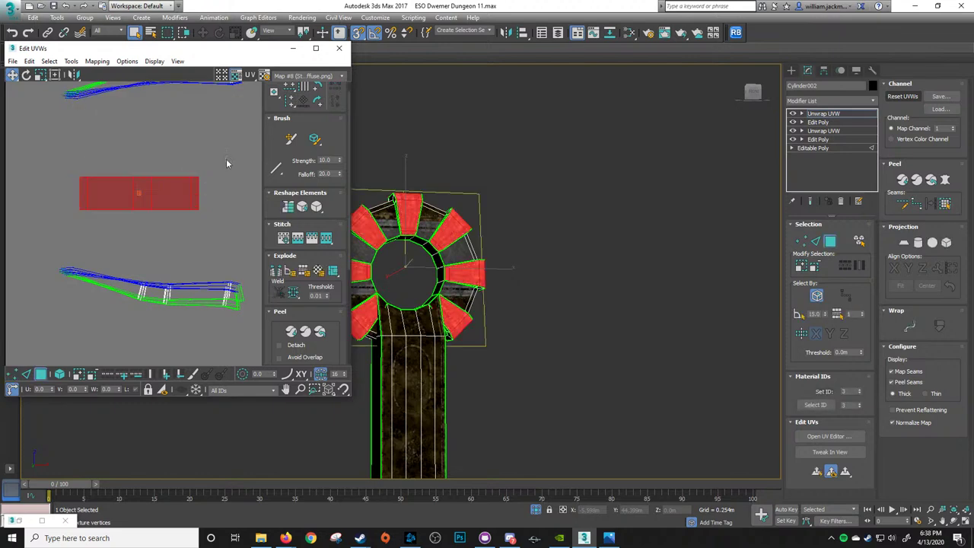
left_click(302, 207)
left_click(288, 208)
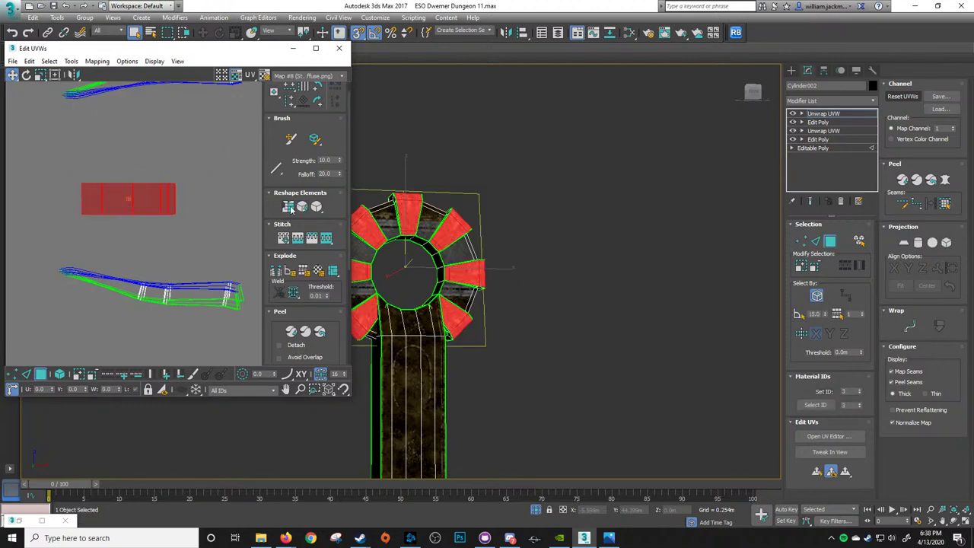
left_click(303, 207)
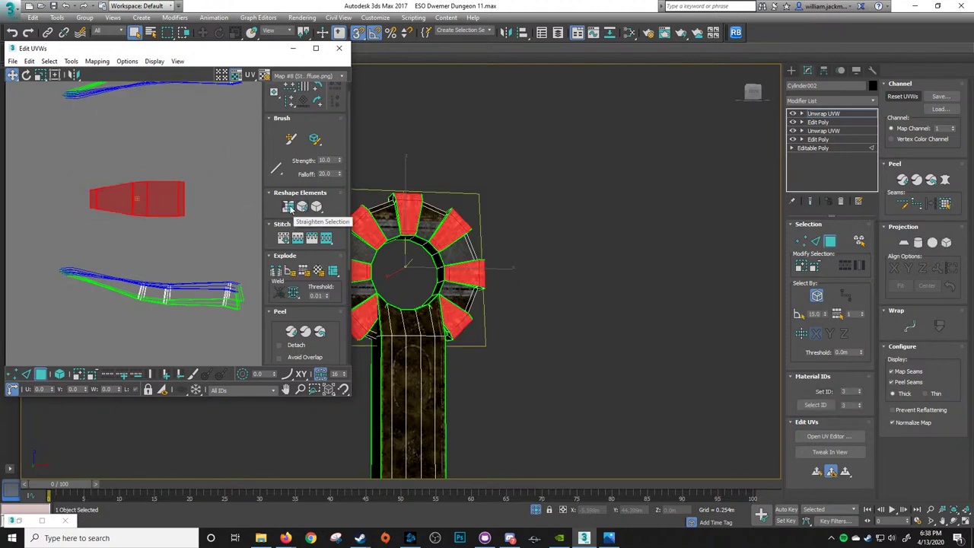
left_click(289, 207)
left_click(303, 207)
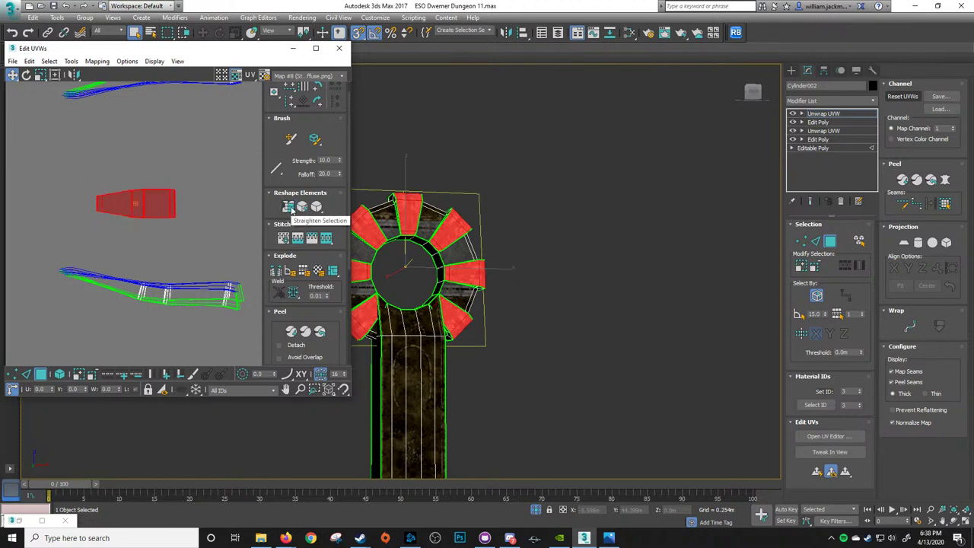
Realign the upper and lower vertex rows horizontally to turn the tapered middle tooth islands into a rectangle
middle_click_drag(176, 195, 196, 202)
scroll(194, 195, "up", 3)
key("1")
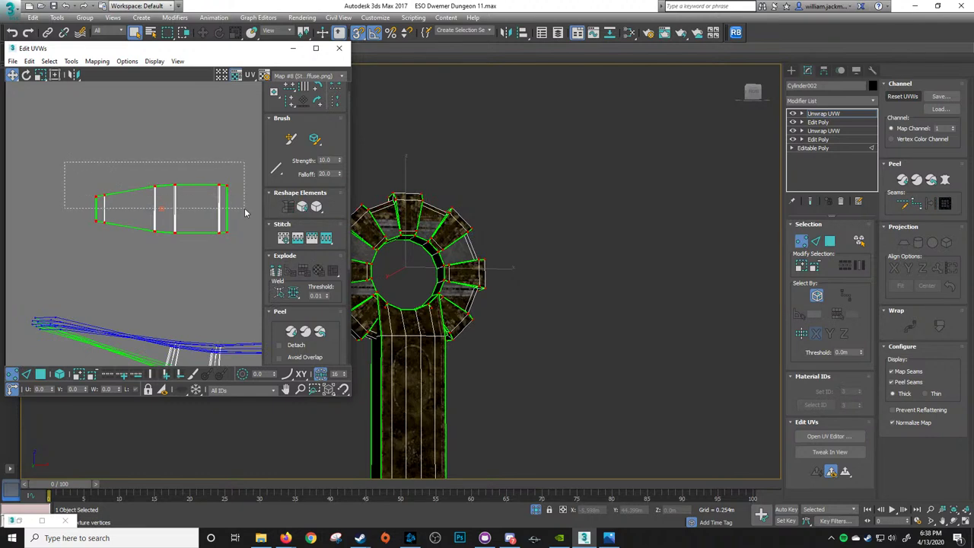
left_click_drag(244, 208, 246, 206)
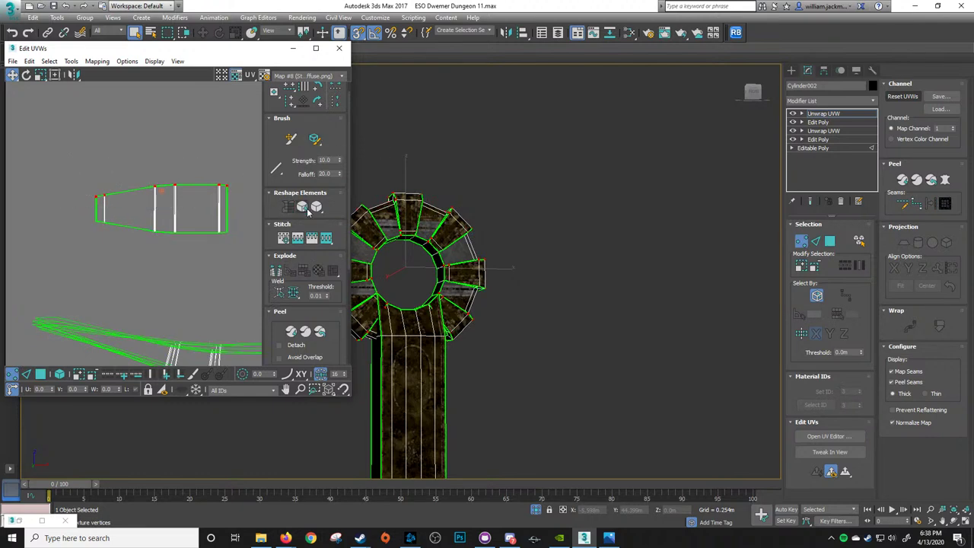
left_click(289, 90)
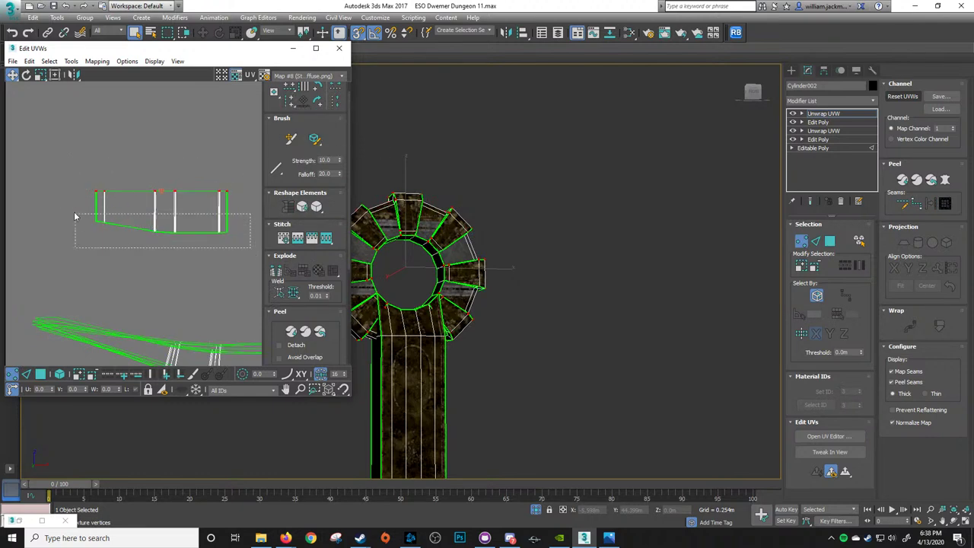
left_click_drag(75, 214, 74, 214)
left_click(290, 90)
Move the rectangular tooth islands down onto the lower part of the trim sheet texture
scroll(223, 158, "down", 6)
key("3")
left_click_drag(232, 176, 180, 298)
scroll(179, 296, "down", 5)
scroll(135, 265, "up", 3)
middle_click_drag(182, 298, 196, 185)
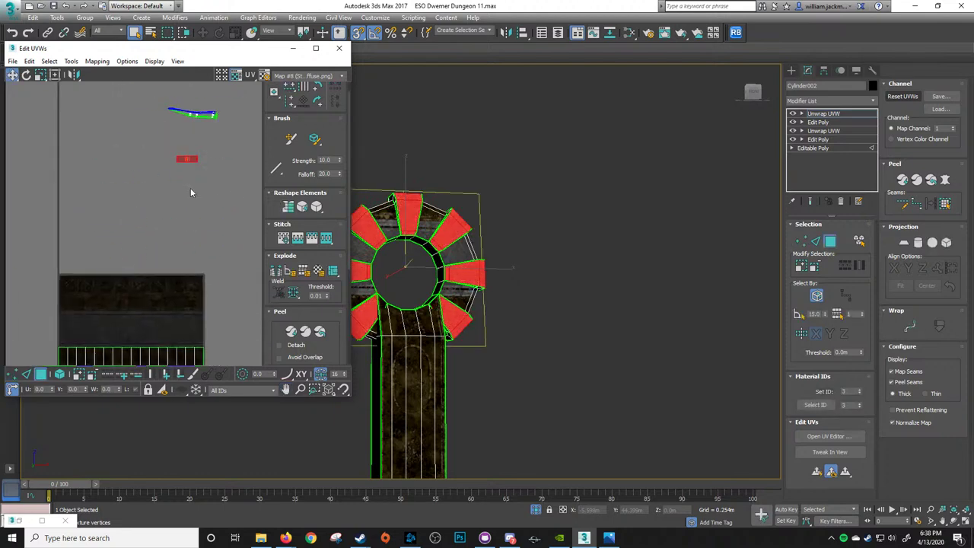
left_click_drag(191, 160, 165, 340)
middle_click_drag(201, 307, 210, 146)
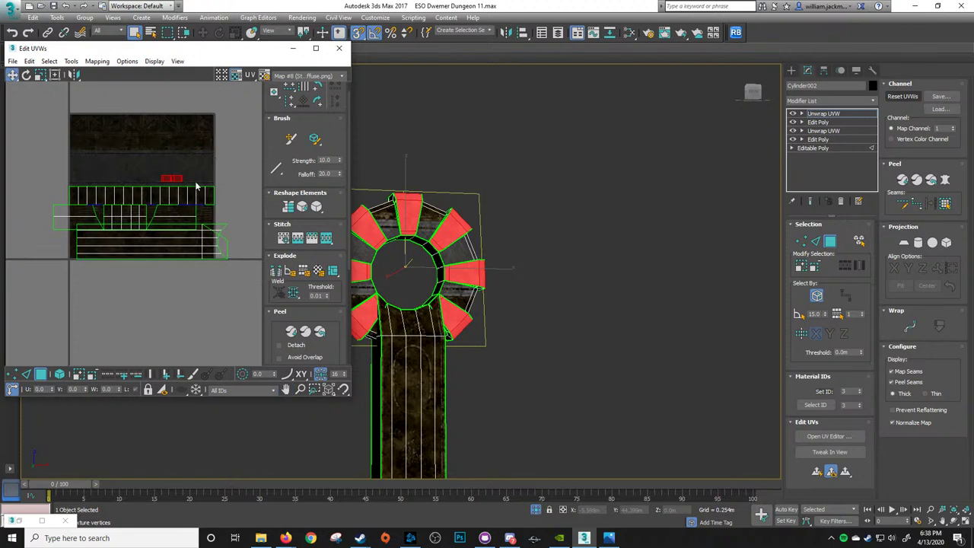
left_click_drag(171, 178, 187, 224)
Position the tooth islands against the texture's right border, with their lower edge on the boundary of the trim strip
scroll(467, 215, "up", 5)
scroll(467, 215, "down", 3)
middle_click_drag(456, 201, 570, 286)
scroll(212, 255, "up", 4)
scroll(216, 239, "up", 3)
middle_click_drag(178, 148, 133, 233)
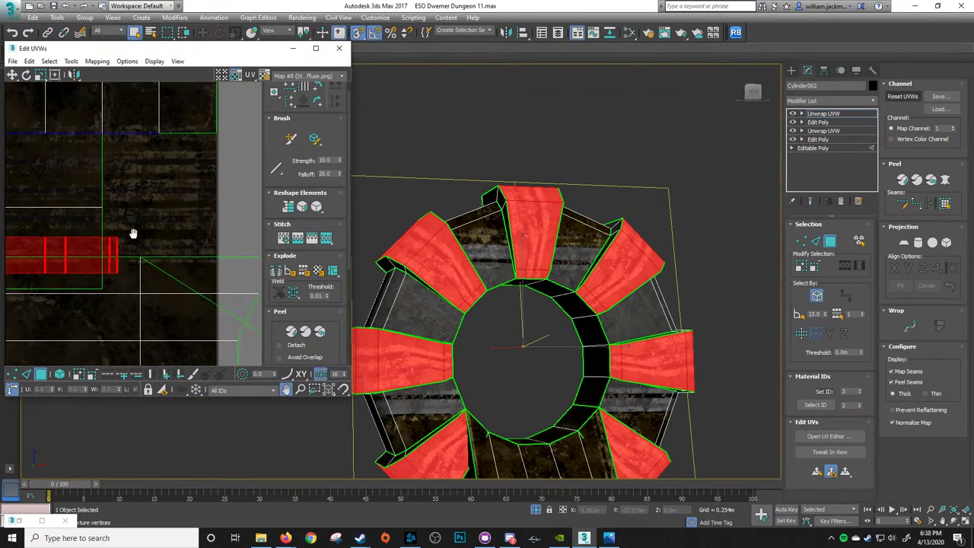
left_click_drag(110, 245, 206, 218)
scroll(243, 233, "up", 4)
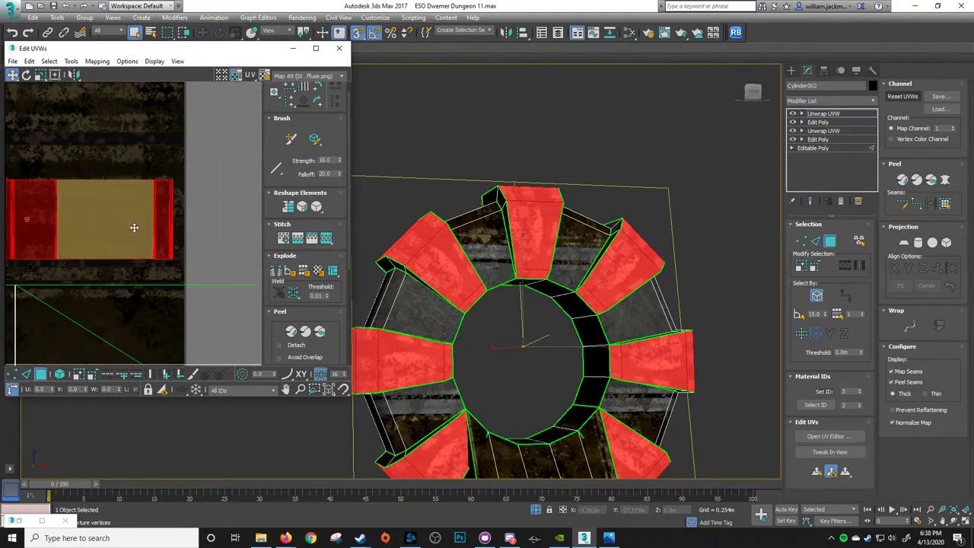
left_click_drag(135, 226, 141, 241)
scroll(156, 247, "up", 3)
middle_click_drag(163, 255, 202, 214)
scroll(204, 214, "up", 2)
left_click_drag(203, 214, 213, 253)
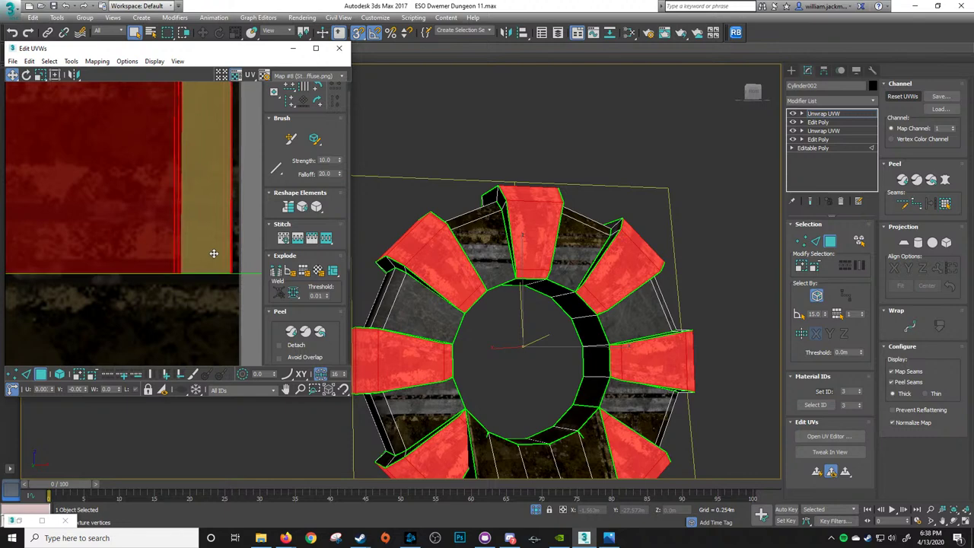
Enlarge the tooth islands in Freeform mode from their upper-left corner and turn off selected-face shading to inspect the teeth
scroll(212, 250, "down", 5)
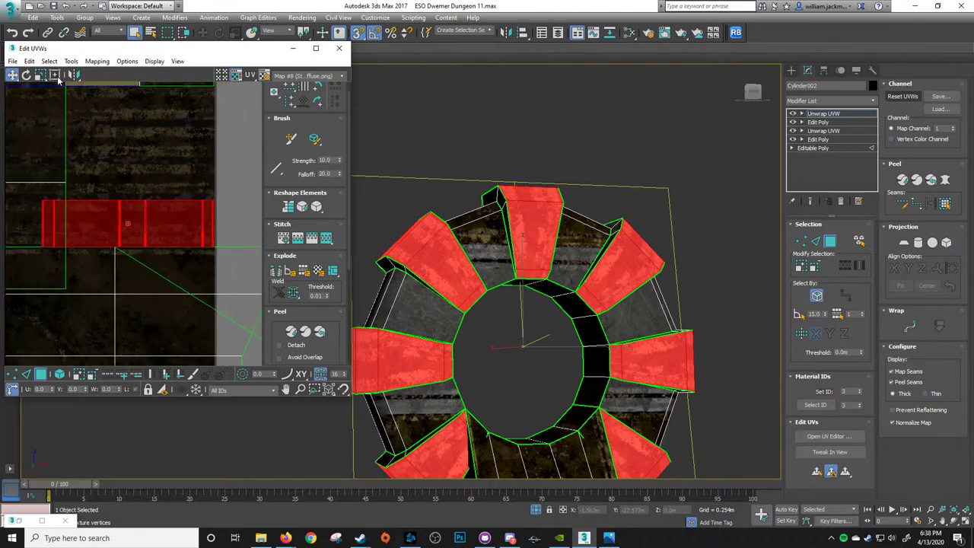
left_click(55, 77)
left_click_drag(38, 196, 6, 156)
mouse_move(564, 285)
middle_mouse_down()
mouse_move(485, 296)
mouse_move(559, 293)
middle_mouse_up()
key("F2")
scroll(538, 279, "down", 5)
scroll(496, 296, "up", 8)
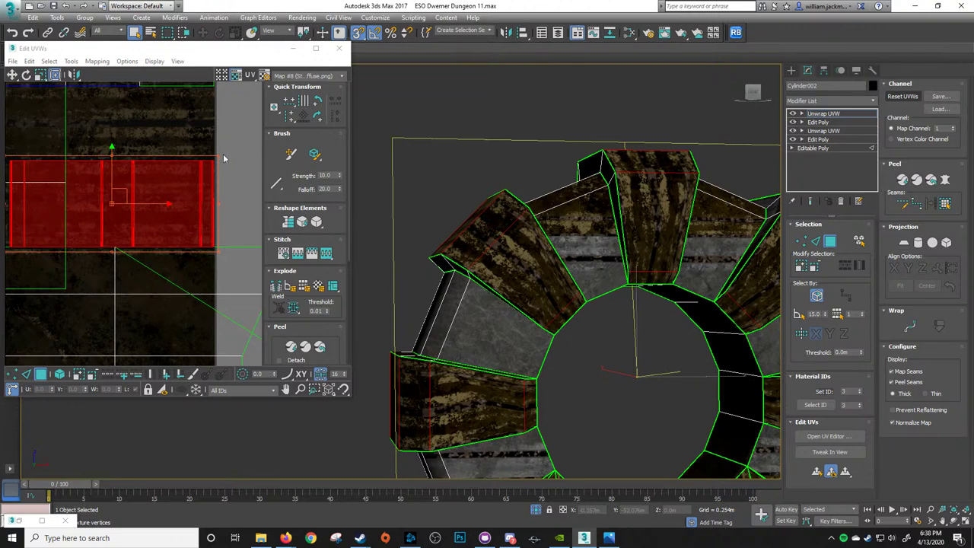
Shrink the tooth islands in Freeform mode from their upper-right corner and check their placement on the trim sheet
left_click_drag(218, 155, 203, 189)
middle_click_drag(129, 253, 263, 261)
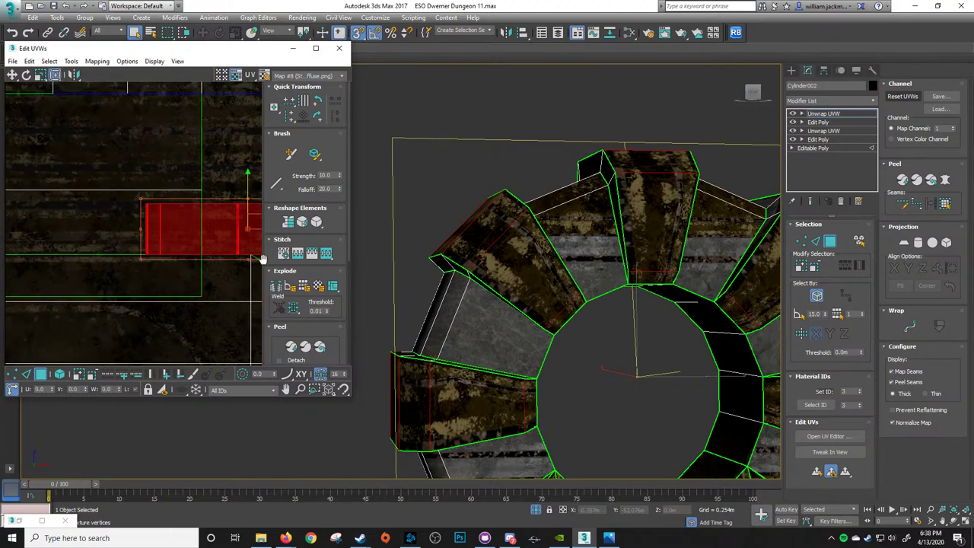
scroll(56, 254, "up", 3)
middle_click_drag(224, 291, 114, 234)
scroll(216, 257, "down", 3)
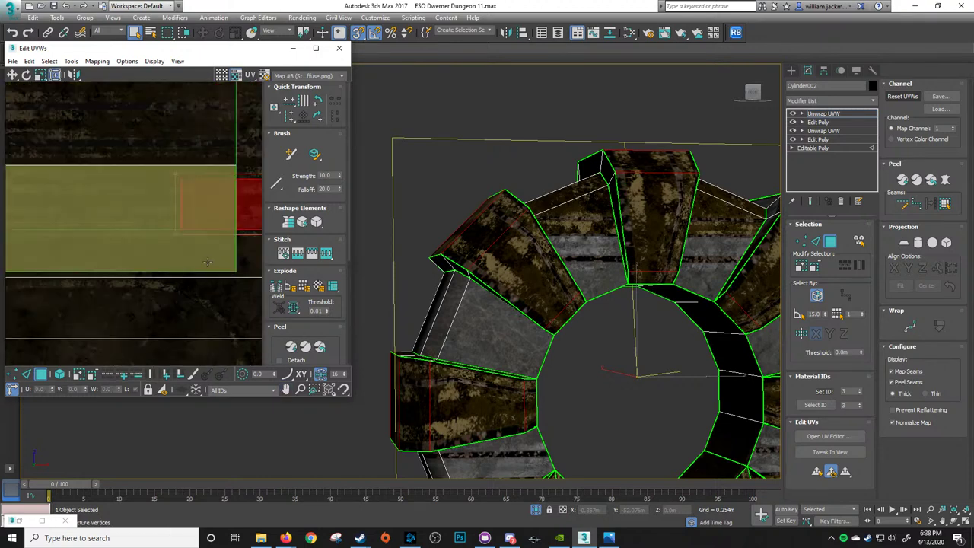
middle_click_drag(209, 261, 58, 217)
scroll(243, 233, "down", 1)
scroll(245, 126, "down", 6)
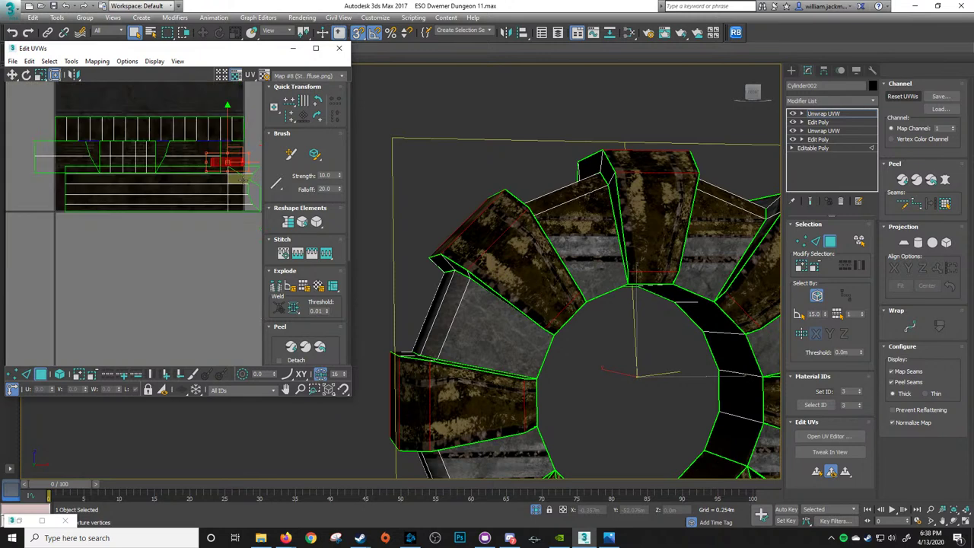
middle_click_drag(247, 164, 196, 207)
scroll(148, 225, "up", 5)
scroll(140, 210, "up", 3)
Move the tooth islands up the texture's right border and readjust their size from the upper-right corner
left_click_drag(135, 209, 120, 159, "shift")
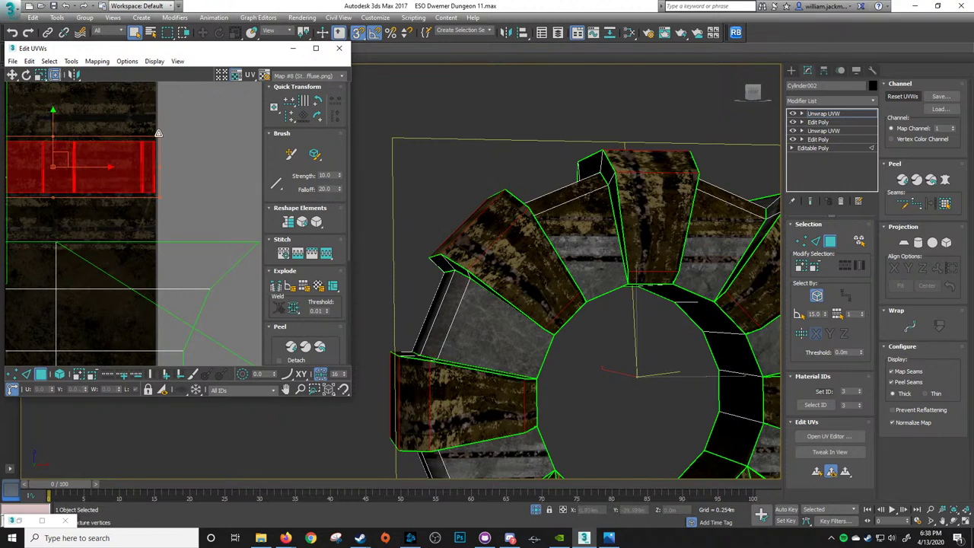
left_click_drag(158, 133, 165, 110)
scroll(216, 135, "down", 3)
middle_click_drag(714, 248, 538, 257, "alt")
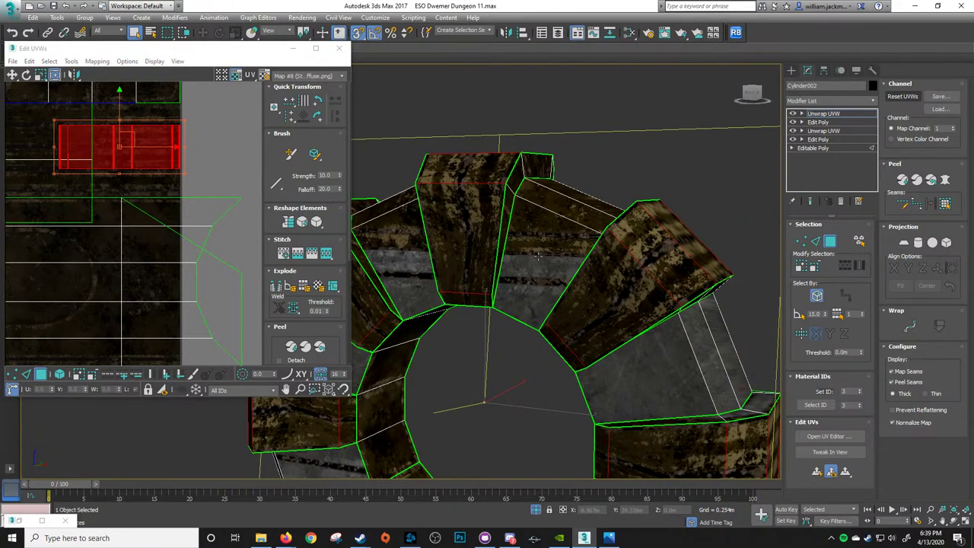
Stretch the tooth islands horizontally away from the texture's right border and fine-tune their fit to the strip
scroll(580, 272, "down", 4)
scroll(557, 326, "up", 4)
middle_click_drag(550, 336, 569, 306)
left_click_drag(54, 120, 3, 104, "shift")
mouse_move(181, 121)
left_mouse_down()
mouse_move(185, 97)
mouse_move(182, 134)
mouse_move(182, 120)
left_mouse_up()
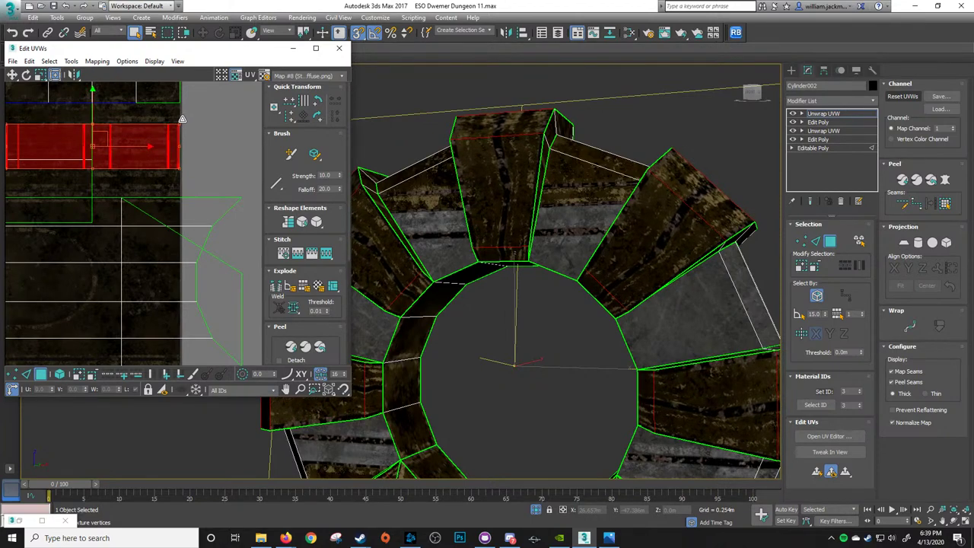
Examine the texture on the teeth all around the pillar's ring ornament
middle_click_drag(494, 300, 571, 304, "alt")
mouse_move(571, 305)
middle_mouse_down()
mouse_move(590, 284)
mouse_move(588, 308)
mouse_move(568, 299)
middle_mouse_up()
scroll(591, 284, "down", 3)
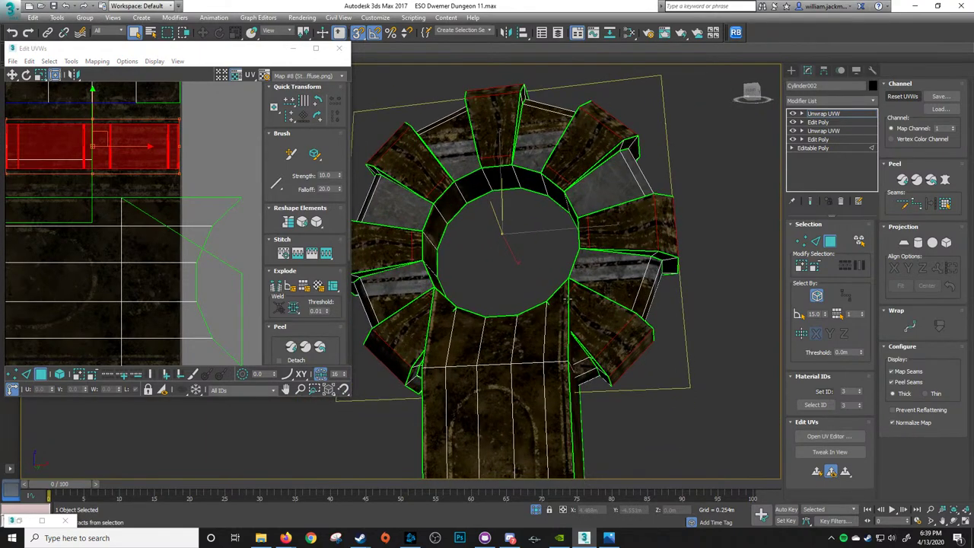
middle_click_drag(528, 250, 562, 289, "alt")
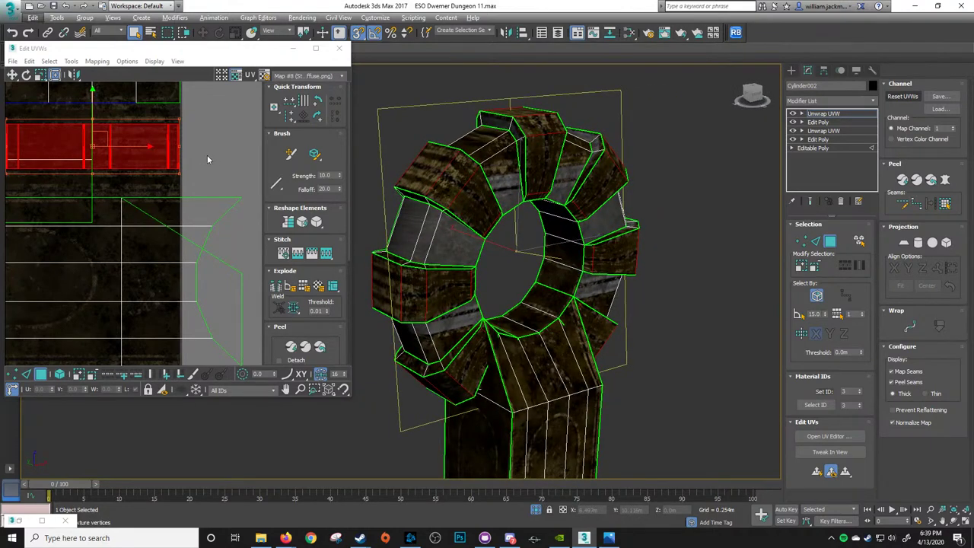
scroll(228, 160, "down", 2)
middle_click_drag(614, 295, 568, 280, "alt")
middle_click_drag(568, 280, 544, 278)
scroll(572, 264, "down", 3)
mouse_move(545, 278)
middle_mouse_down()
mouse_move(575, 233)
mouse_move(563, 272)
mouse_move(575, 259)
mouse_move(561, 233)
mouse_move(541, 278)
middle_mouse_up()
scroll(554, 292, "down", 3)
scroll(551, 252, "up", 3)
scroll(207, 170, "down", 4)
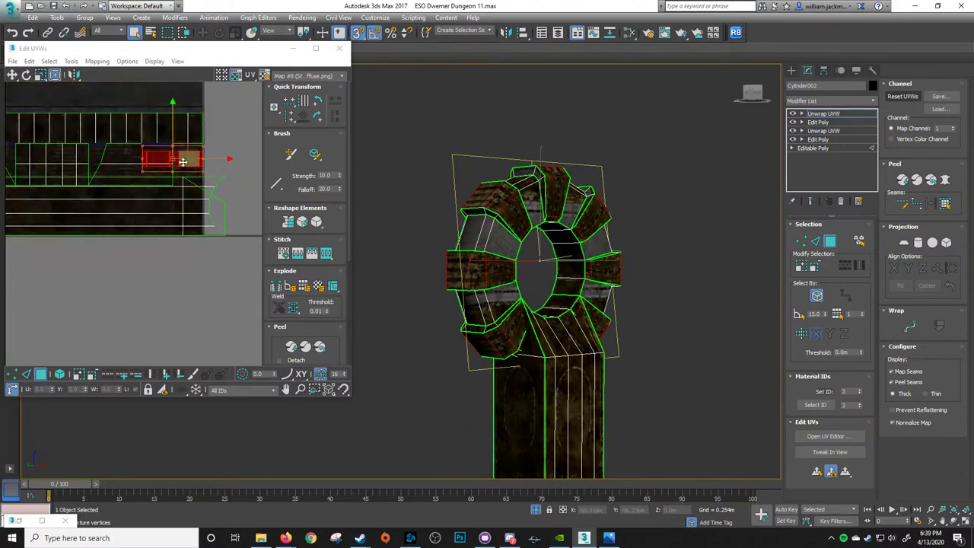
Select the lower curved strip of islands outside the texture and straighten it, discarding a relax attempt
middle_click_drag(97, 92, 172, 185)
scroll(172, 185, "down", 2)
middle_click_drag(116, 149, 180, 214)
middle_click_drag(218, 177, 102, 199)
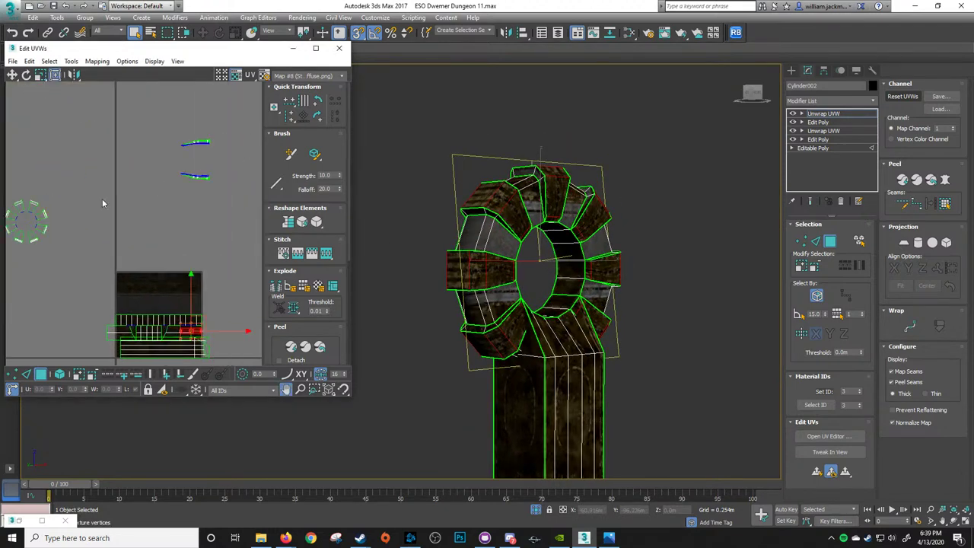
middle_click_drag(230, 200, 217, 199)
left_click_drag(217, 197, 151, 158)
scroll(199, 178, "up", 4)
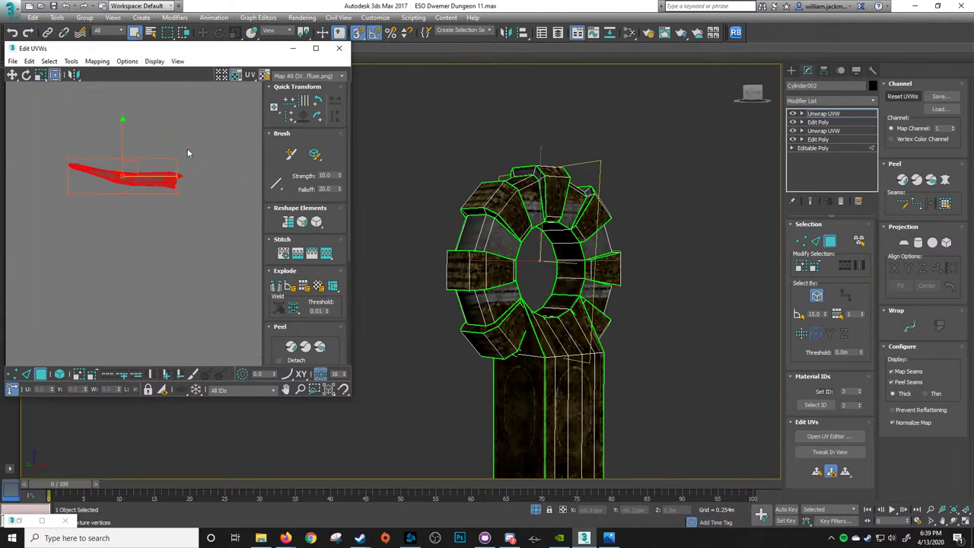
middle_click_drag(189, 153, 253, 176)
scroll(243, 179, "up", 2)
middle_click_drag(219, 207, 235, 200)
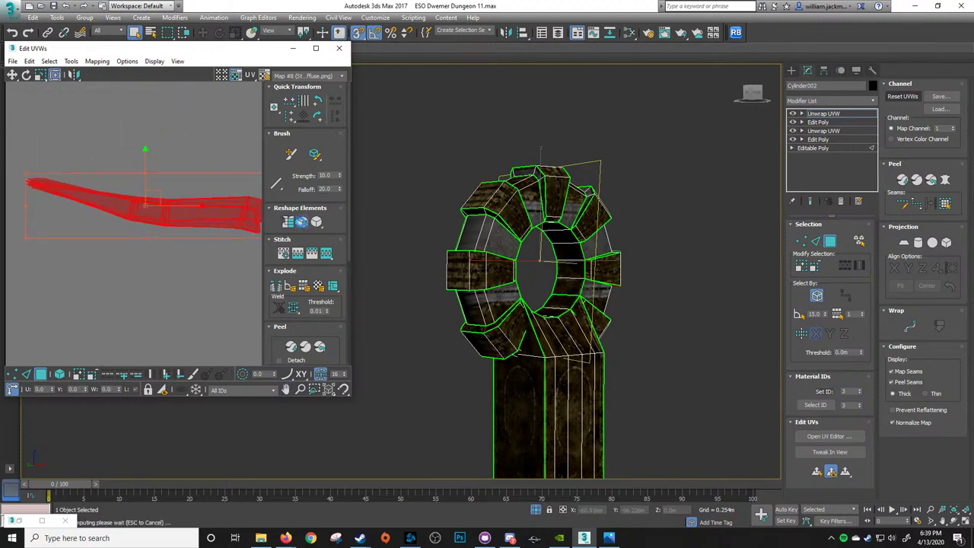
key("ctrl+z")
left_click(289, 224)
middle_click_drag(204, 220, 162, 220)
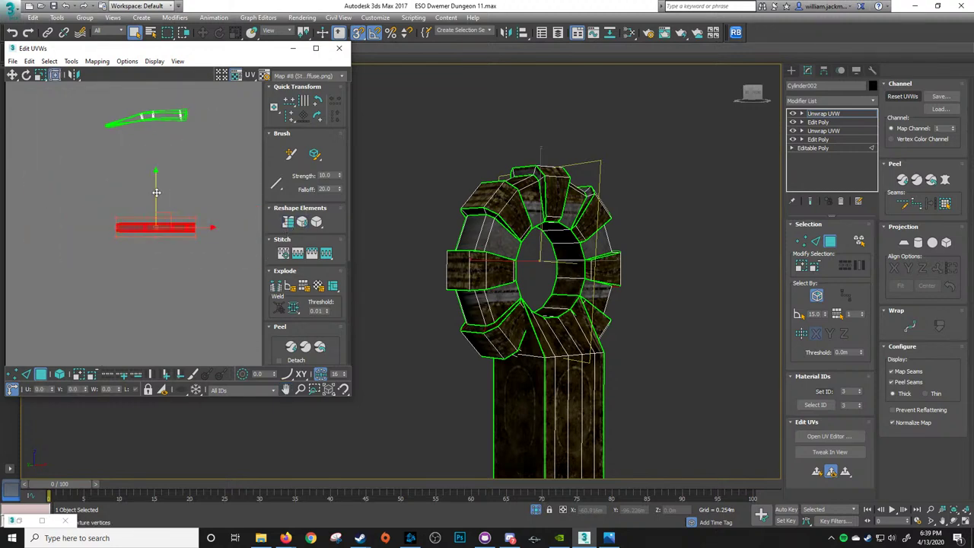
Straighten the upper curved strip of islands and move it down onto the straightened lower strip
left_click_drag(132, 121, 139, 127)
left_click(289, 224)
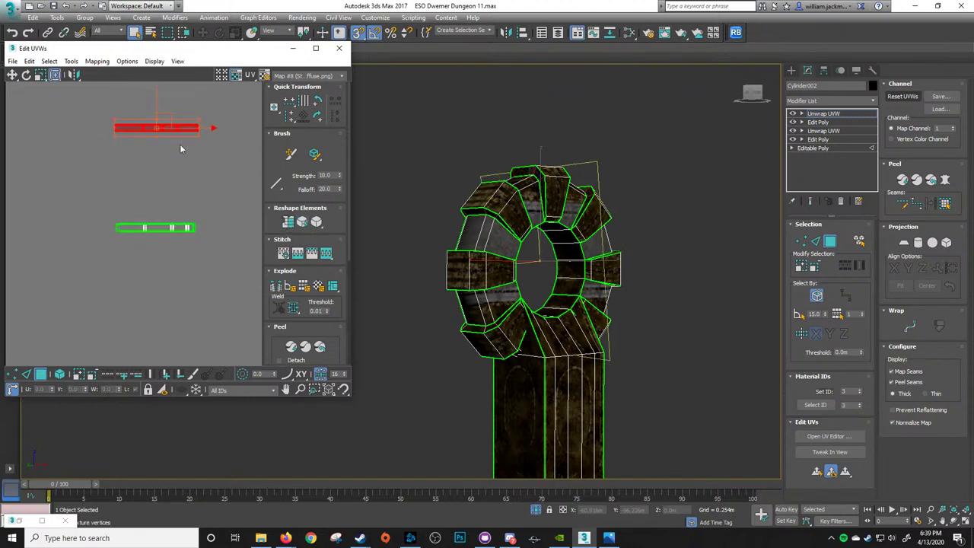
left_click_drag(187, 128, 180, 235)
scroll(182, 220, "up", 3)
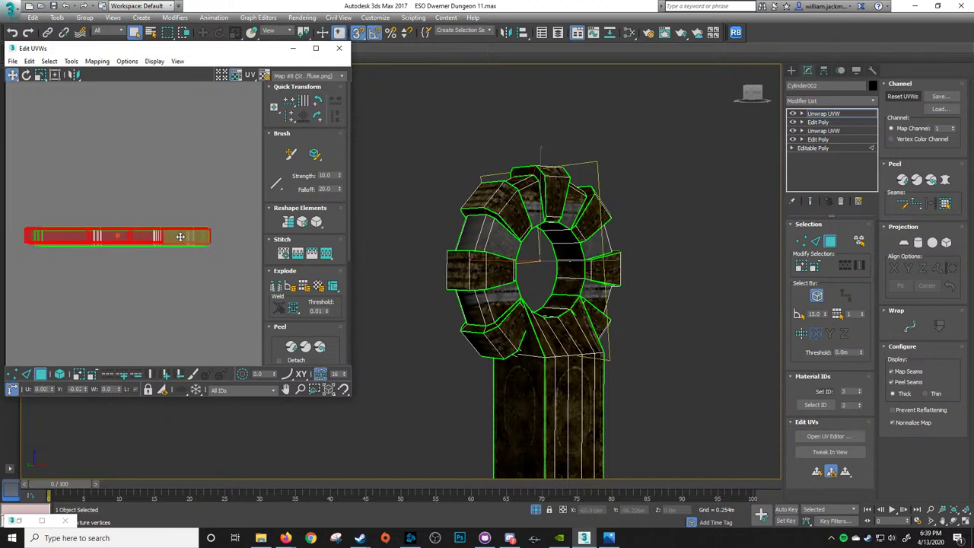
middle_click_drag(182, 254, 201, 248)
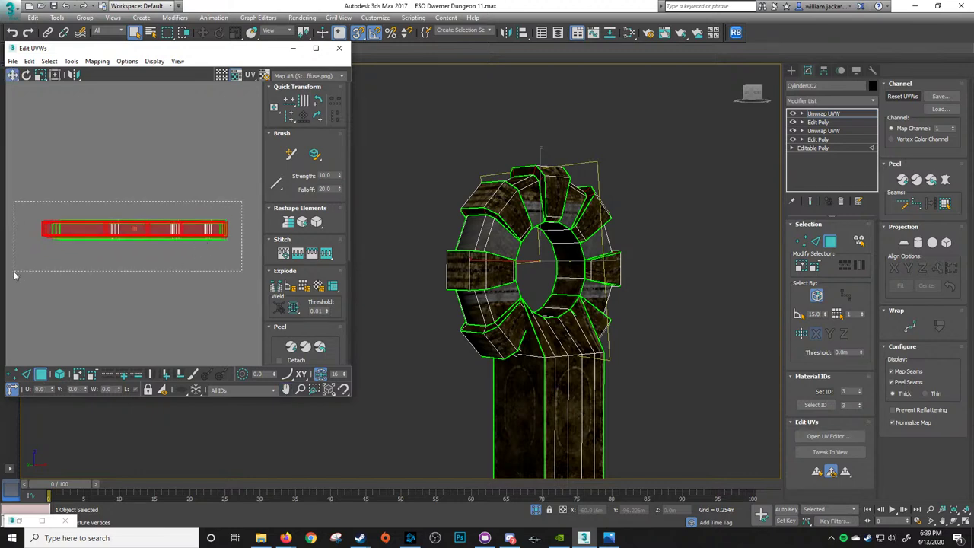
Try to relax and straighten the two stacked strips together
left_click_drag(14, 276, 14, 274)
left_click(302, 224)
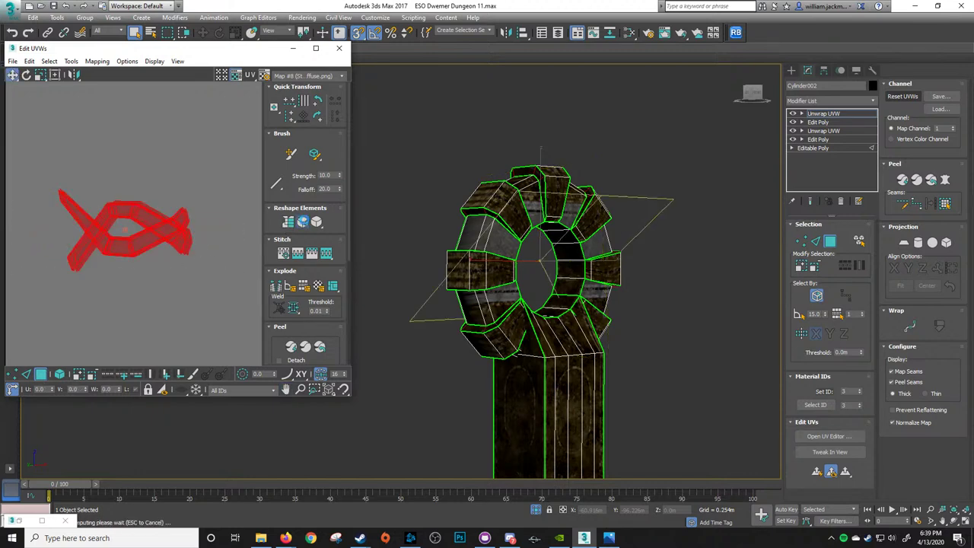
left_click(288, 223)
left_click(305, 223)
left_click(305, 223)
left_click(289, 223)
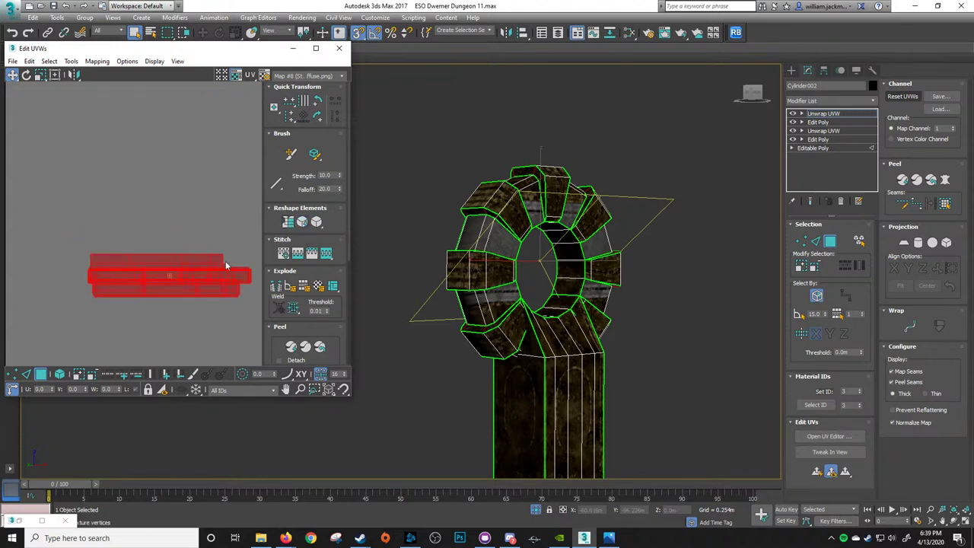
middle_click_drag(226, 264, 207, 224)
left_click(192, 175)
Undo the relax and straighten operations on the stacked strips
key("ctrl+z")
key("ctrl+z")
key("ctrl+z")
key("ctrl+z")
key("ctrl+z")
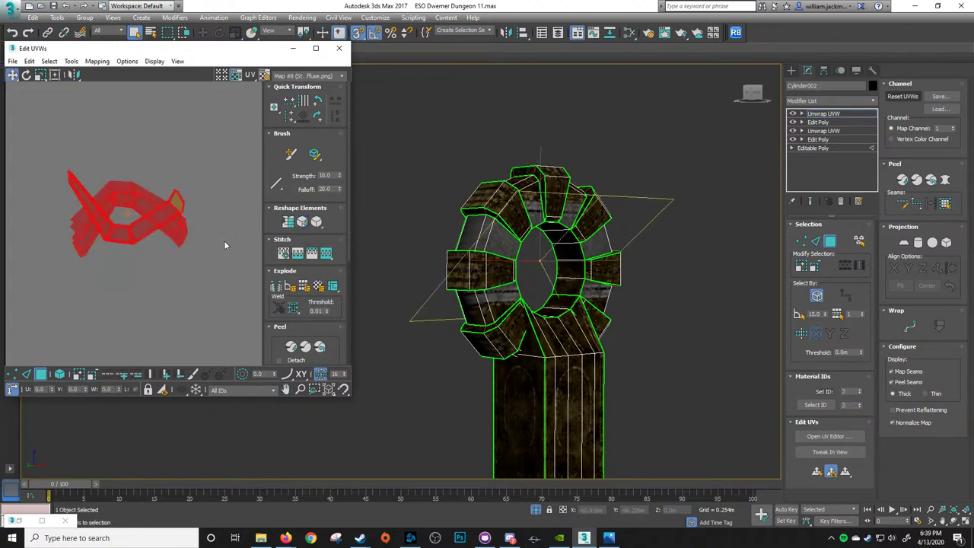
key("ctrl+z")
key("ctrl+z")
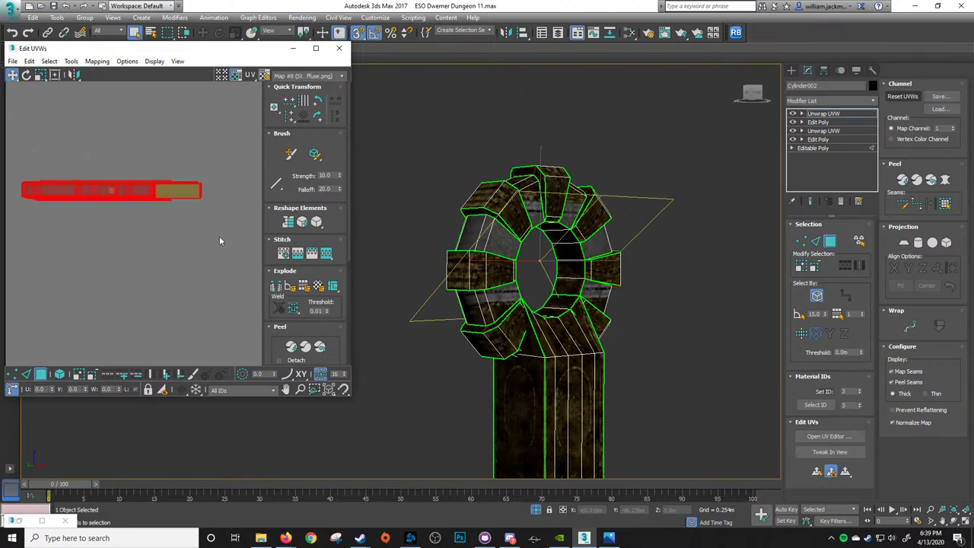
Select both stacked strips and move them down onto the lower part of the trim sheet texture
scroll(145, 181, "up", 5)
left_click(178, 251)
scroll(166, 199, "down", 4)
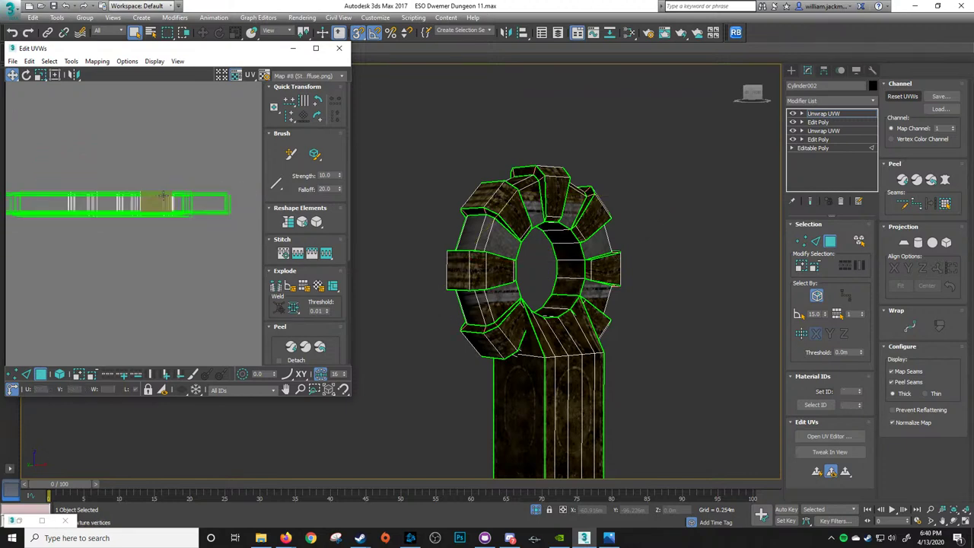
middle_click_drag(163, 221, 180, 247)
scroll(106, 201, "down", 4)
left_click_drag(118, 220, 163, 251)
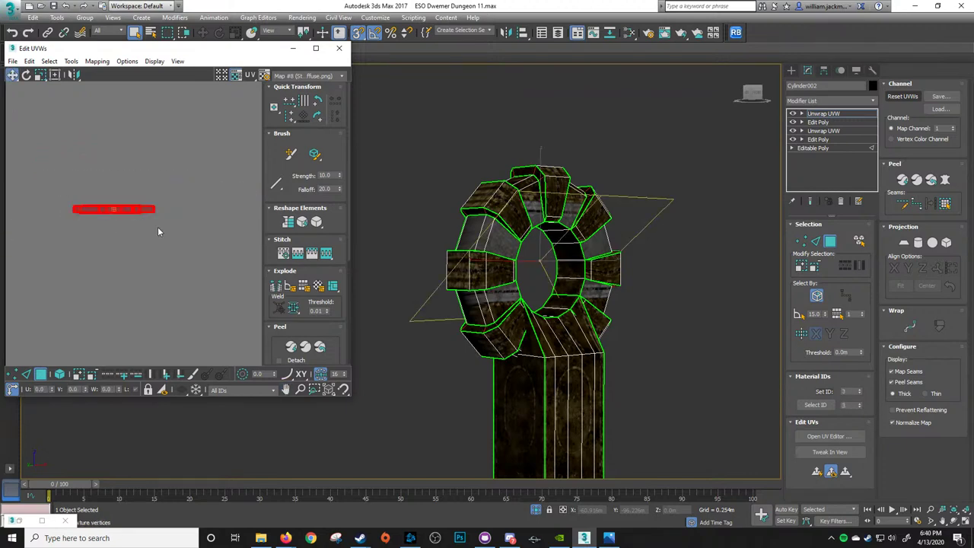
scroll(494, 229, "up", 5)
middle_click_drag(510, 213, 461, 301, "alt")
scroll(575, 268, "up", 4)
scroll(599, 307, "down", 4)
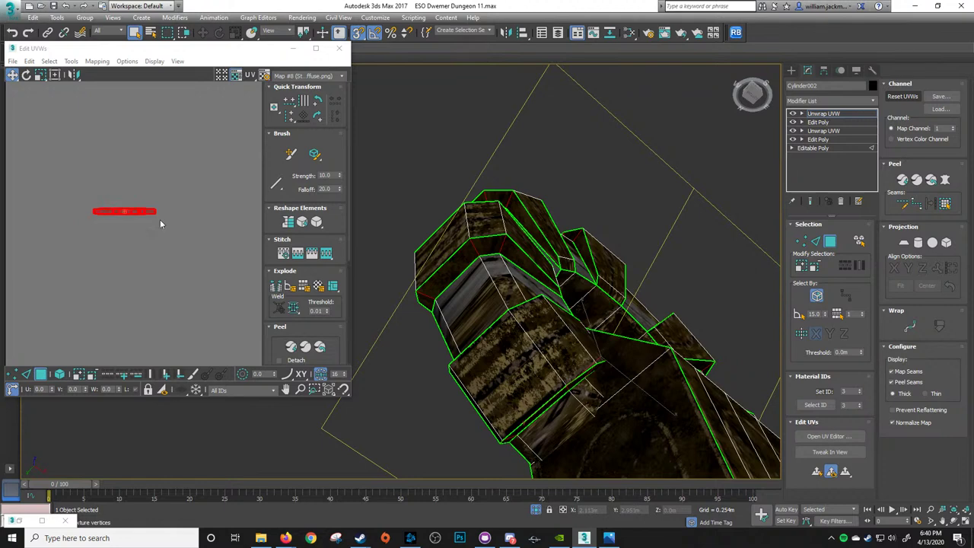
left_click_drag(154, 212, 157, 290)
scroll(158, 292, "down", 7)
middle_click_drag(160, 298, 173, 259)
scroll(173, 259, "up", 3)
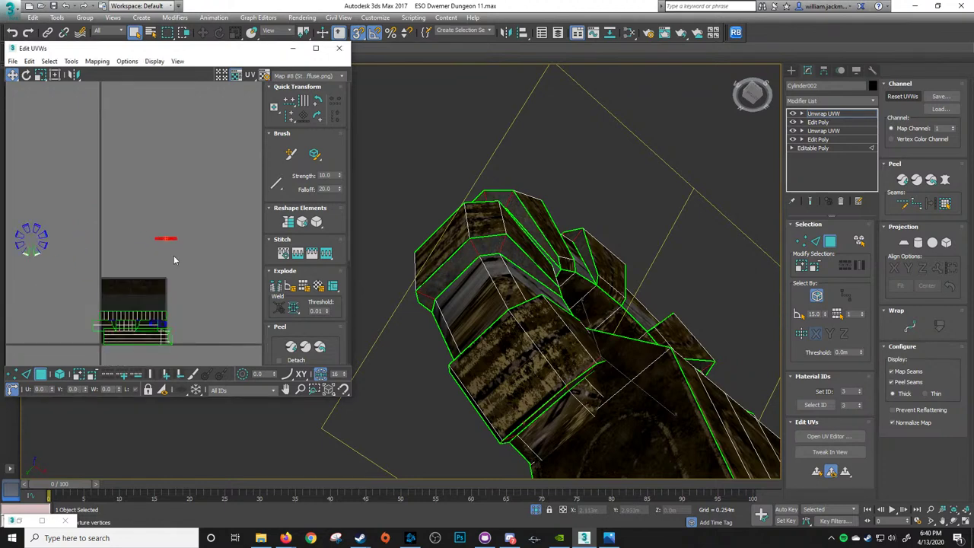
scroll(171, 251, "up", 5)
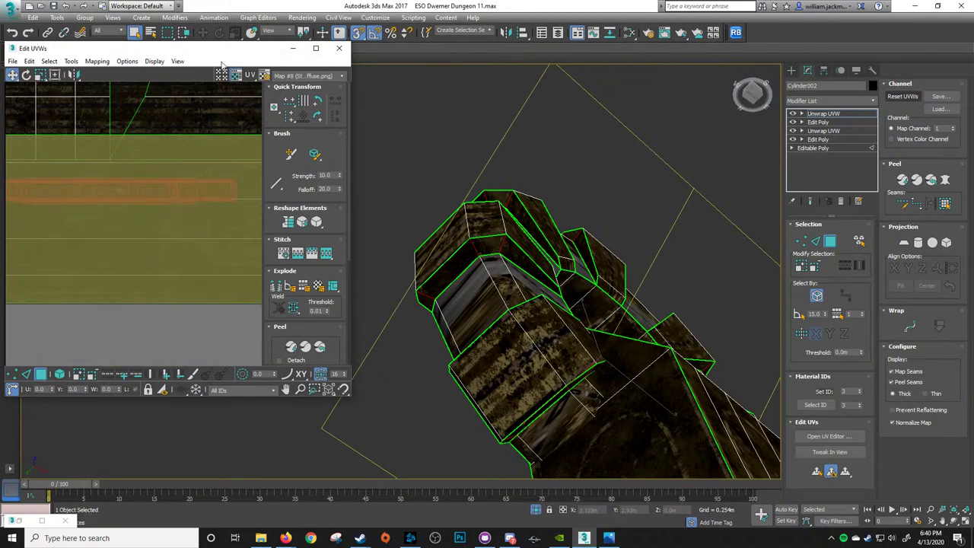
Reposition the UV editor window and move the stacked strips close to the texture's lower edge
left_click_drag(185, 47, 247, 35)
scroll(249, 194, "down", 3)
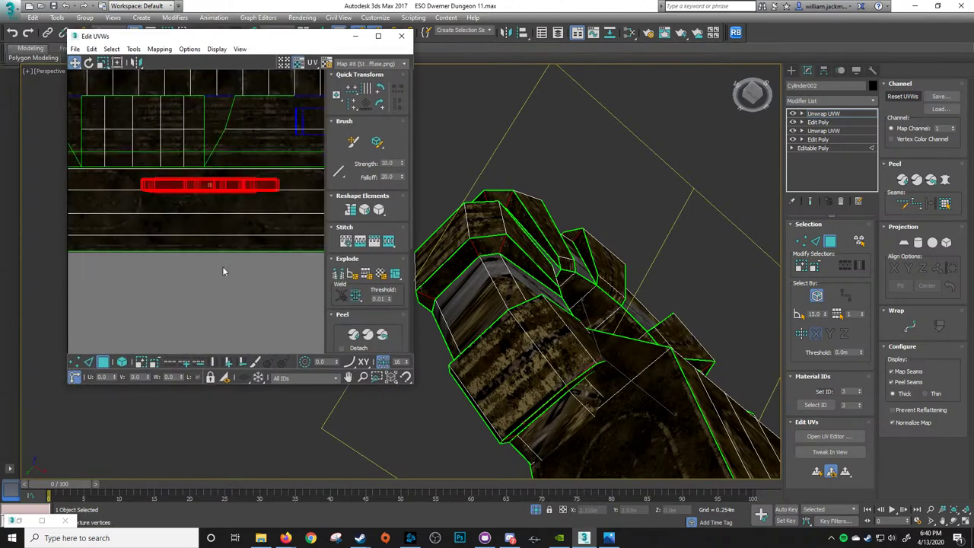
left_click_drag(237, 184, 219, 230)
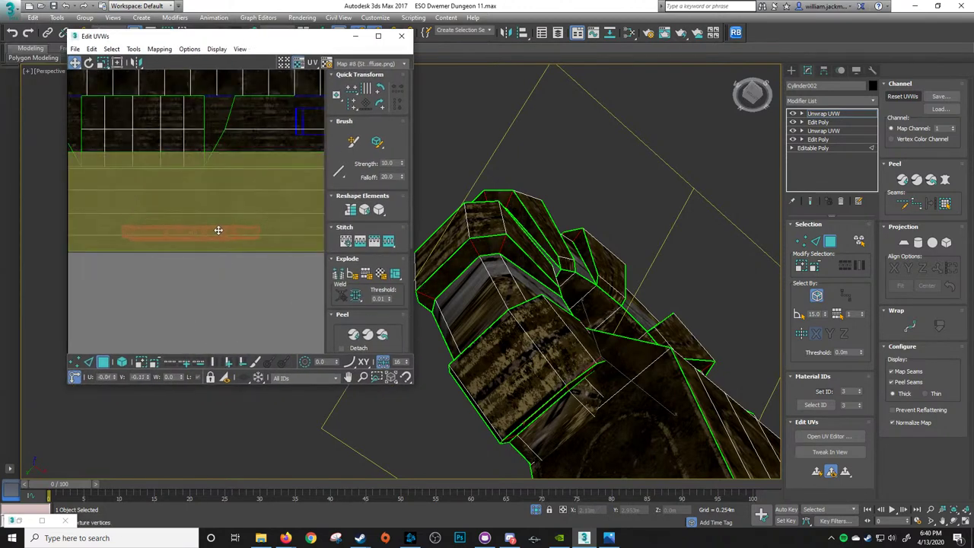
scroll(220, 230, "up", 3)
middle_click_drag(223, 236, 248, 212)
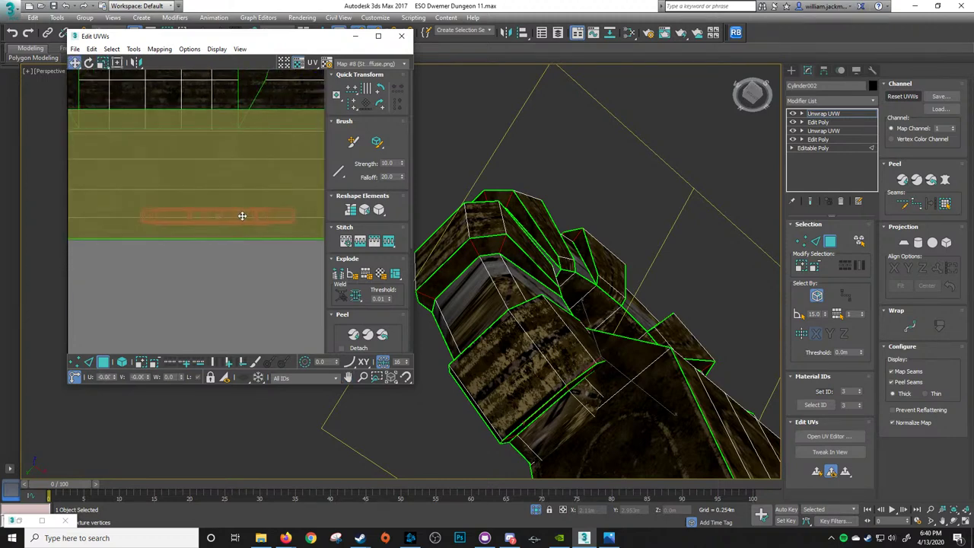
Deselect the strips and examine the tooth sides and the gaps between the teeth on the ring
left_click(640, 145)
middle_click_drag(640, 149, 525, 346, "alt")
middle_click_drag(491, 267, 534, 393, "alt")
scroll(627, 312, "up", 2)
scroll(534, 394, "up", 3)
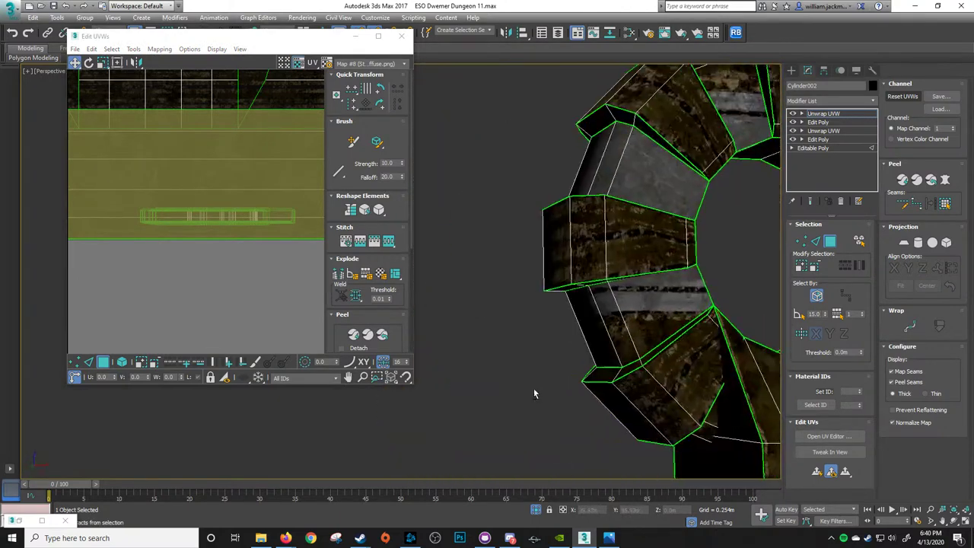
scroll(534, 394, "down", 5)
middle_click_drag(654, 366, 572, 287, "alt")
scroll(564, 288, "up", 6)
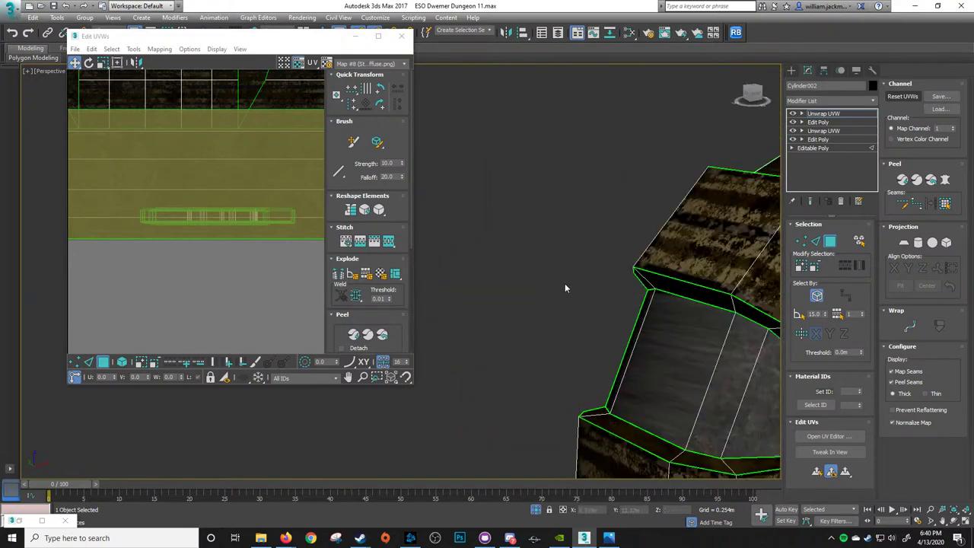
middle_click_drag(697, 296, 545, 266)
scroll(546, 265, "down", 2)
middle_click_drag(611, 297, 646, 278, "alt")
mouse_move(580, 323)
middle_mouse_down()
mouse_move(610, 295)
mouse_move(579, 333)
middle_mouse_up()
middle_click_drag(572, 399, 647, 346)
middle_click_drag(667, 335, 610, 348)
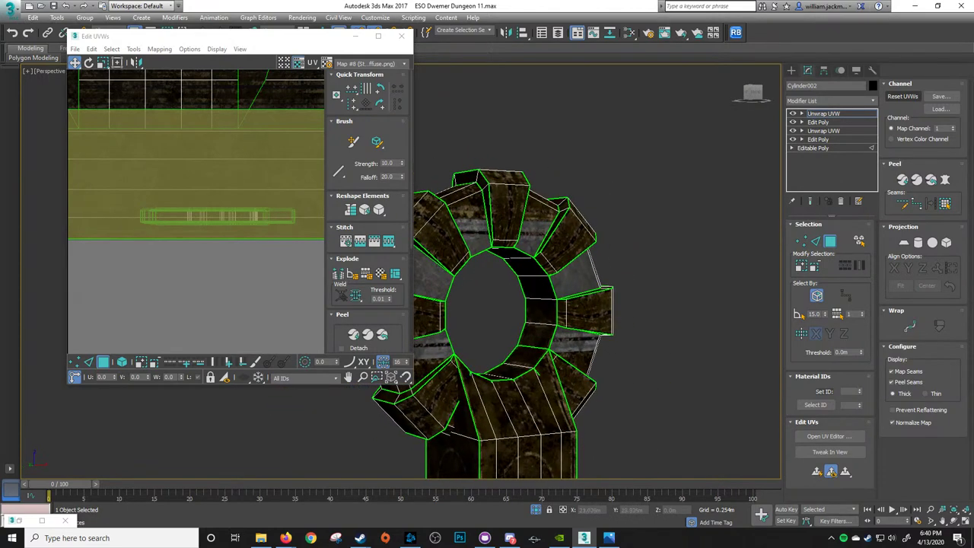
Select the eight wedge faces between the teeth in the ring-shaped UV cluster outside the trim sheet
key("alt+Tab")
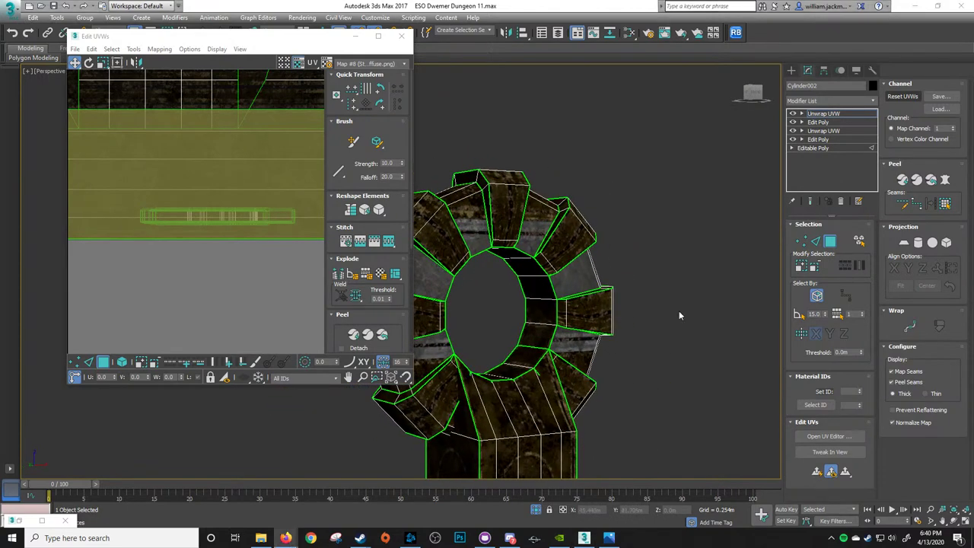
middle_click_drag(584, 258, 634, 226)
scroll(565, 264, "down", 4)
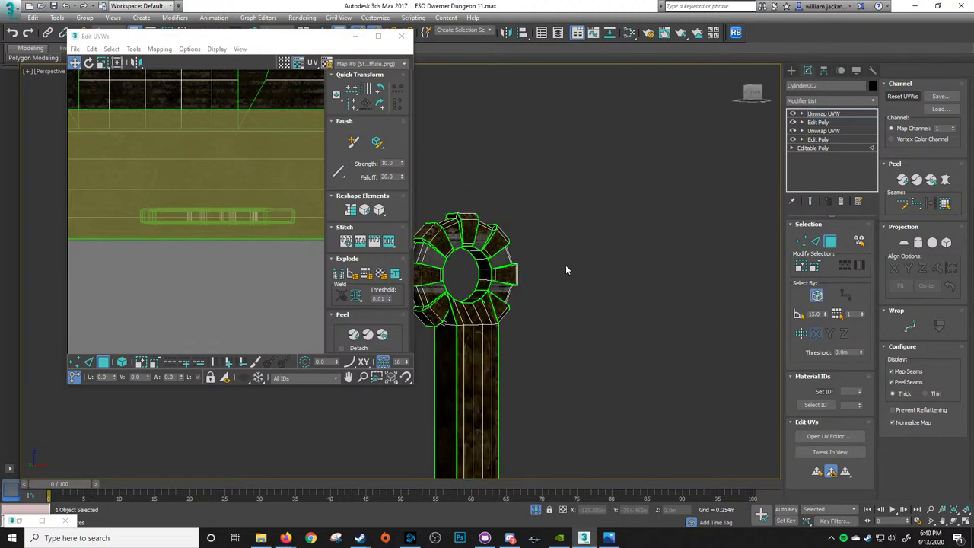
scroll(199, 236, "down", 9)
middle_click_drag(143, 171, 174, 203)
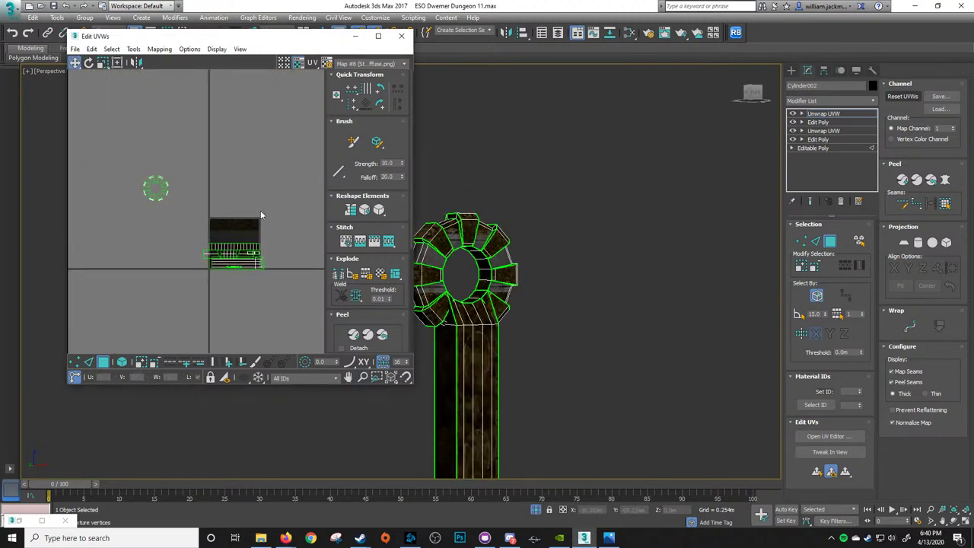
middle_click_drag(545, 253, 532, 270, "alt")
scroll(159, 206, "up", 7)
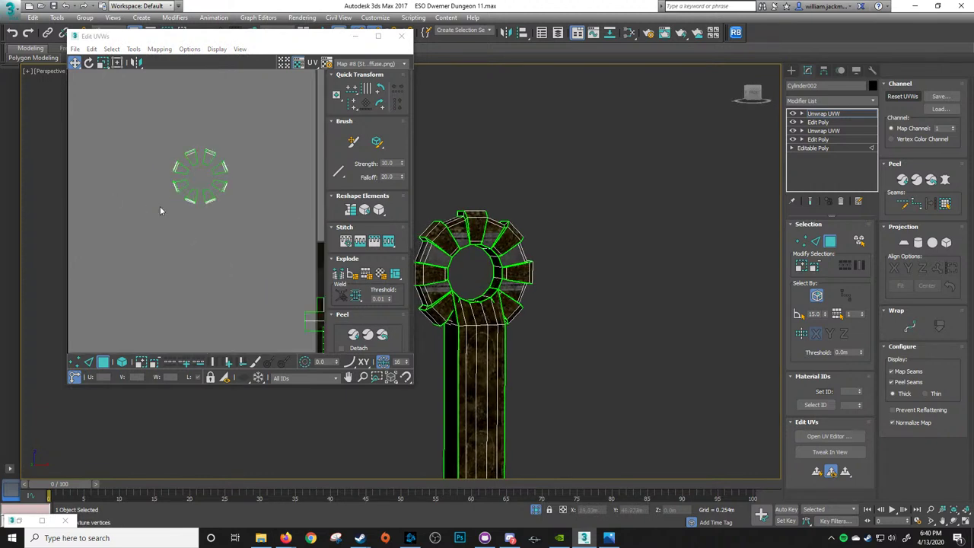
middle_click_drag(193, 151, 221, 190)
scroll(221, 190, "up", 3)
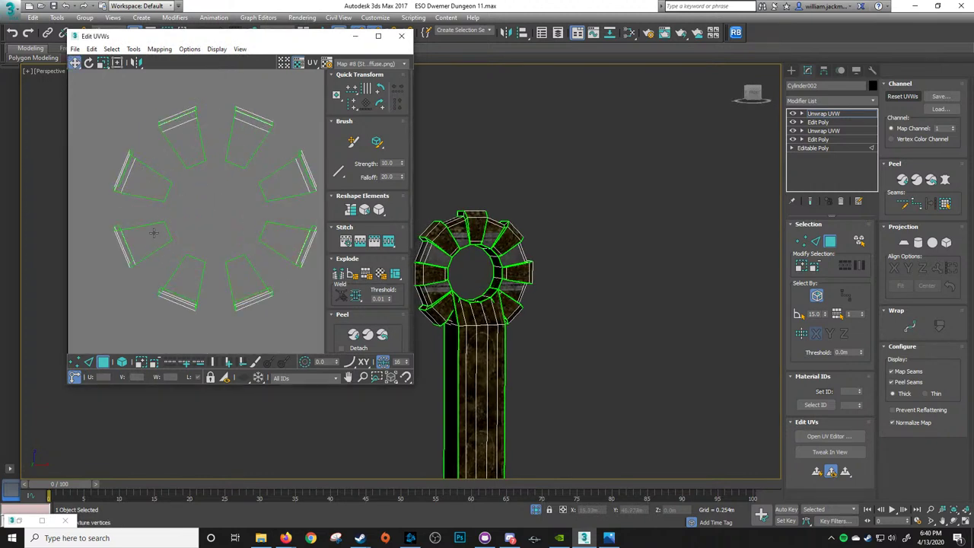
middle_click_drag(433, 241, 395, 243, "alt")
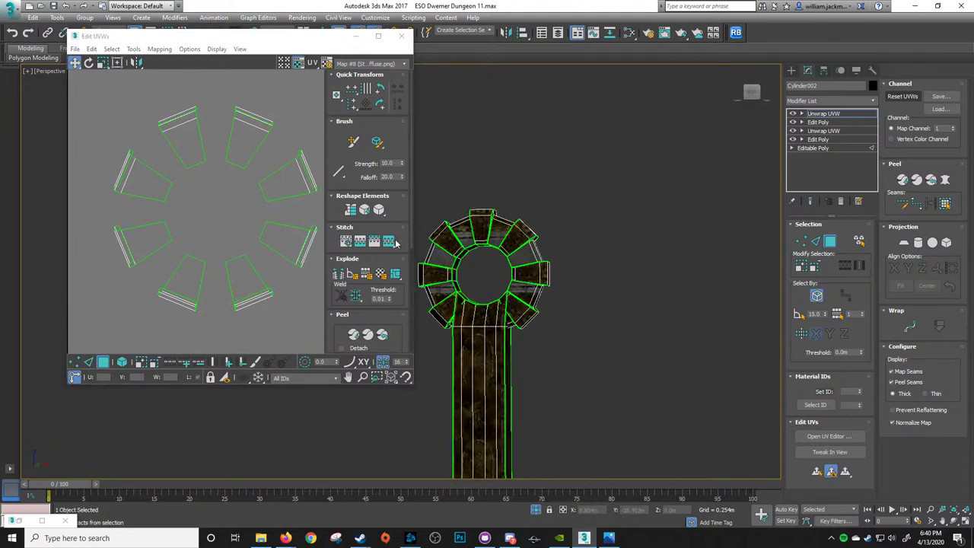
left_click(150, 189)
left_click(199, 148, "ctrl")
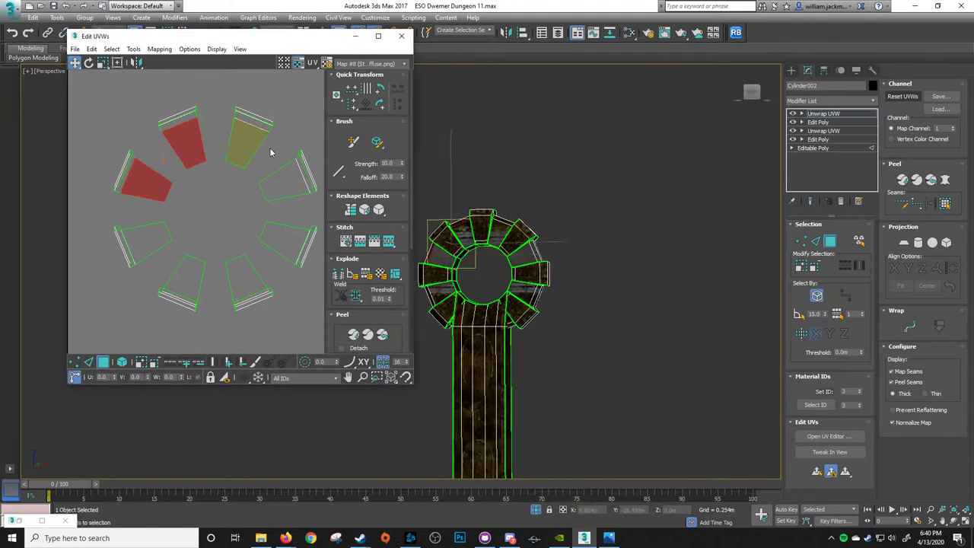
left_click(244, 148, "ctrl")
left_click(270, 188, "ctrl")
left_click(276, 238, "ctrl")
left_click(249, 273, "ctrl")
left_click(197, 276, "ctrl")
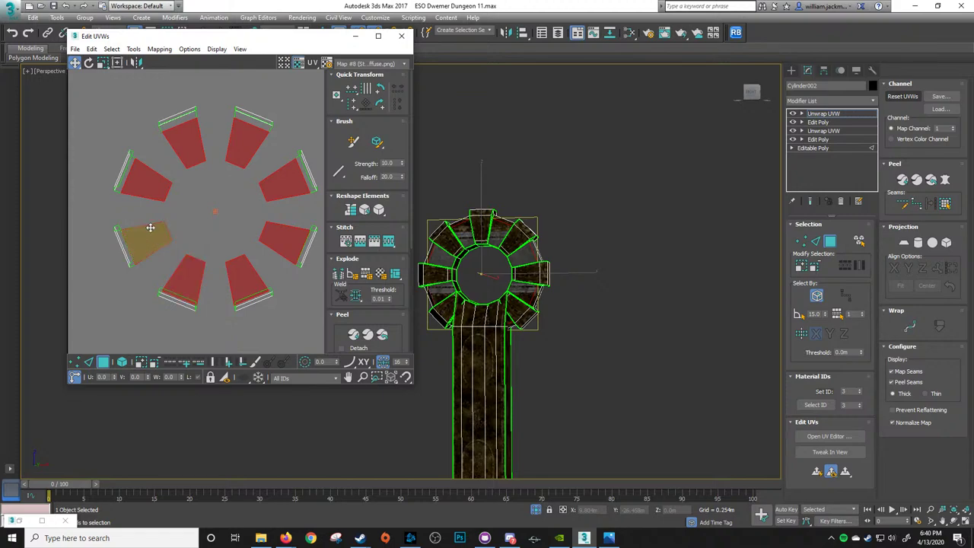
left_click(146, 232, "ctrl")
Move the eight selected wedge faces away from their narrow rim strips, closer to the trim sheet
scroll(532, 255, "up", 4)
middle_click_drag(630, 233, 550, 239)
middle_click_drag(230, 211, 221, 192)
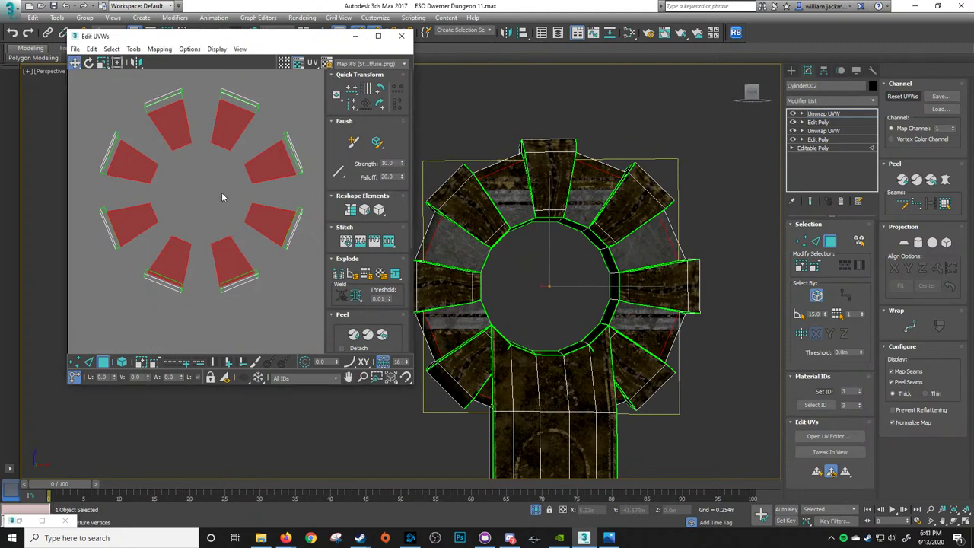
scroll(221, 192, "down", 3)
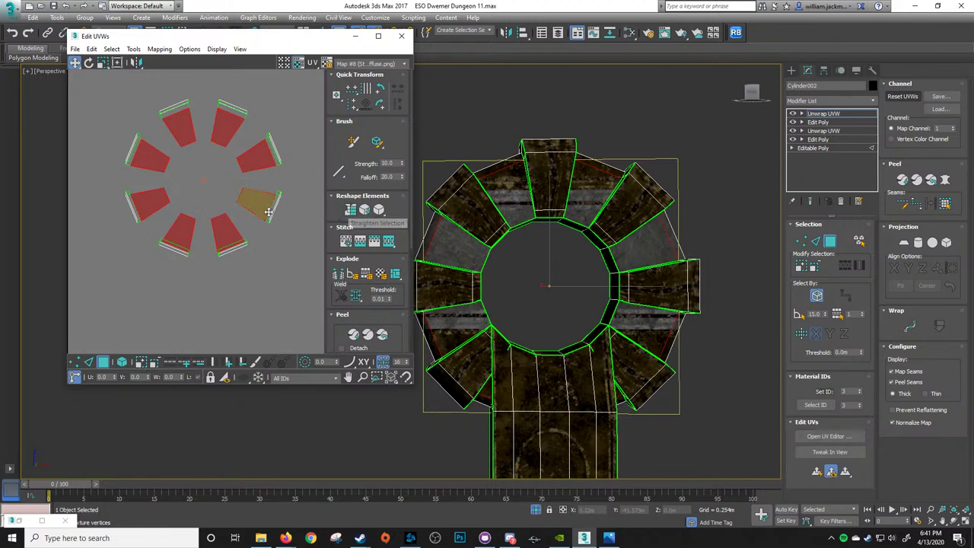
middle_click_drag(222, 191, 181, 176)
left_click_drag(181, 125, 299, 152)
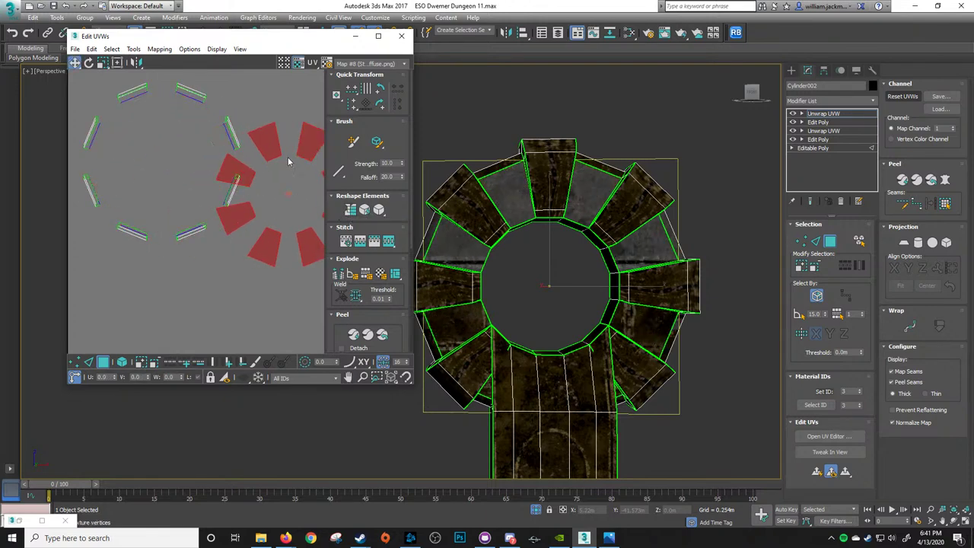
middle_click_drag(289, 161, 169, 149)
left_click_drag(172, 144, 287, 165)
middle_click_drag(277, 180, 229, 182)
scroll(200, 181, "down", 2)
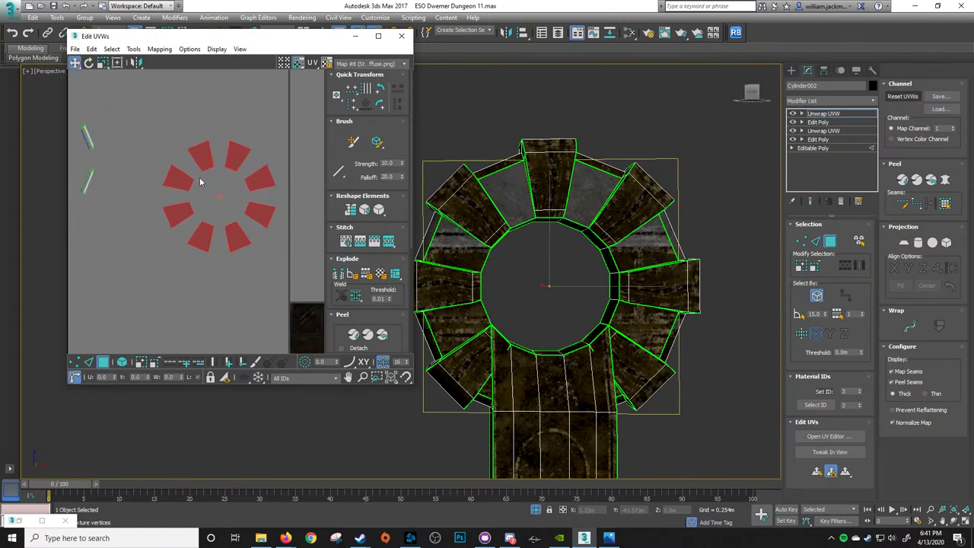
Select two opposite wedge islands and rotate them together onto the neighbouring pair of wedges
left_click(127, 49)
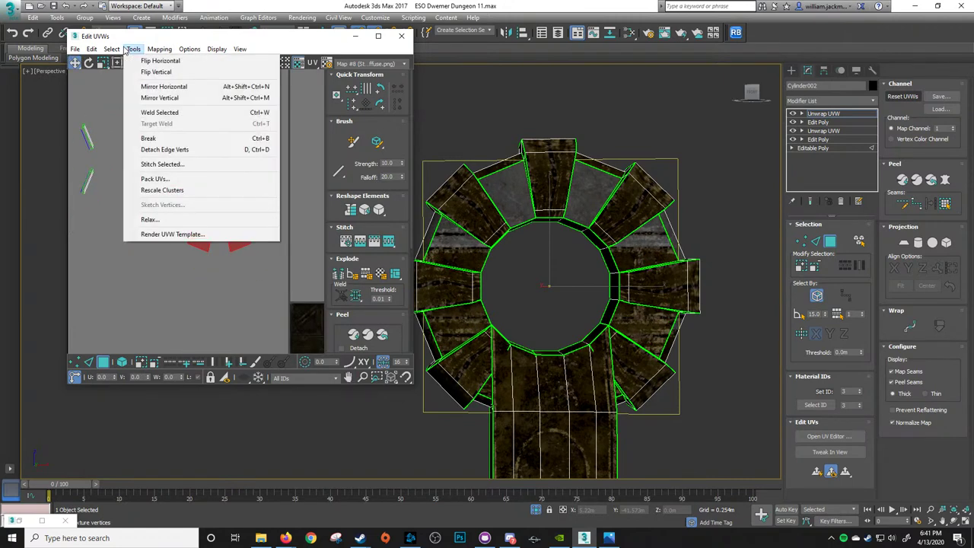
left_click(170, 225)
scroll(194, 158, "up", 2)
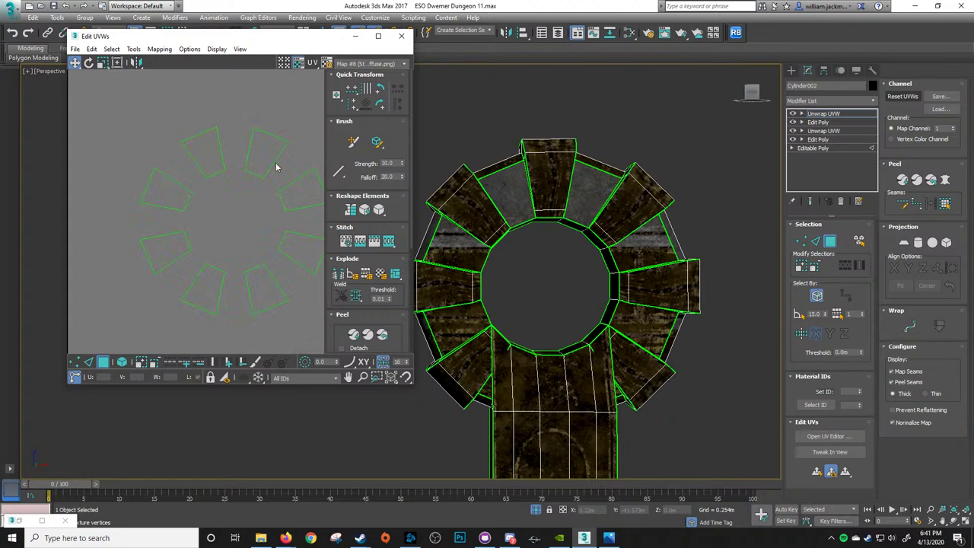
left_click(280, 203)
left_click(133, 257)
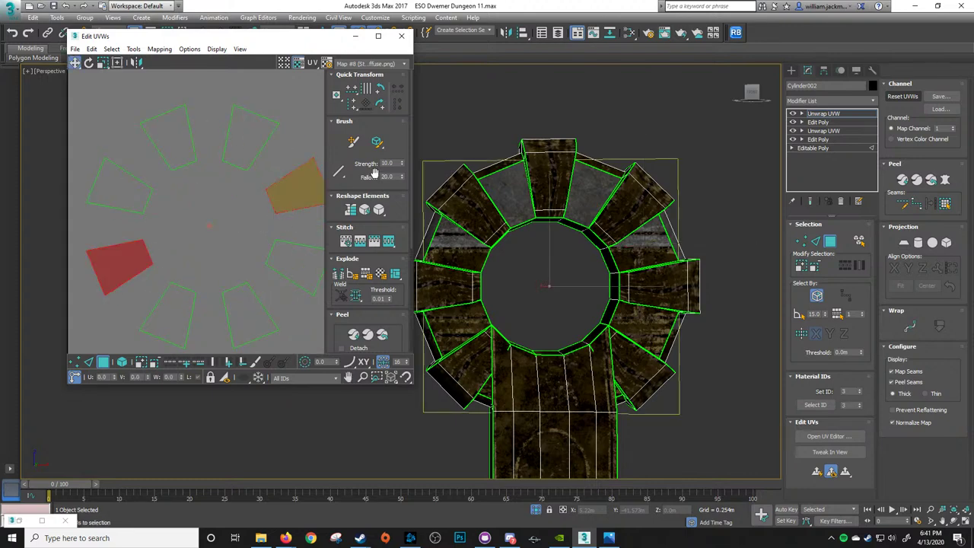
middle_click_drag(299, 166, 298, 155)
key("e")
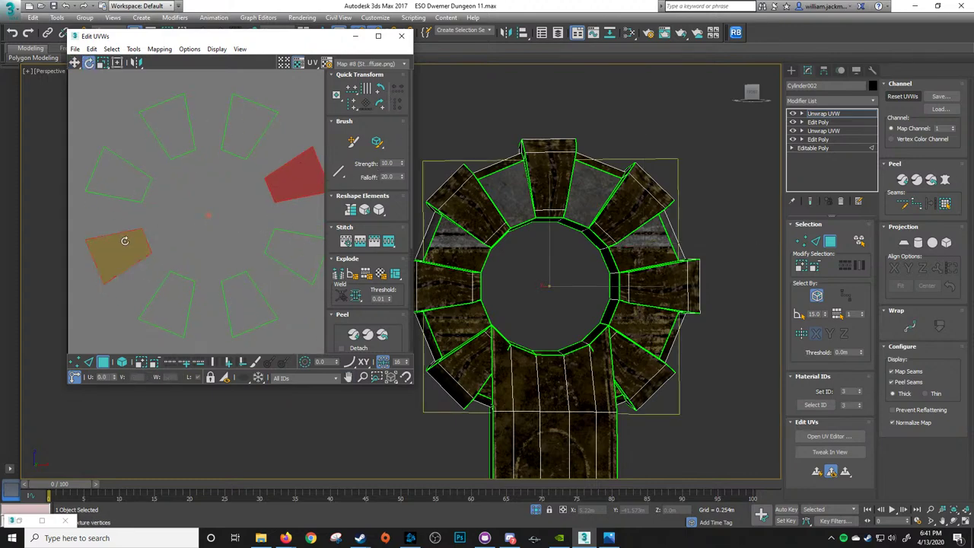
left_click_drag(124, 240, 63, 142)
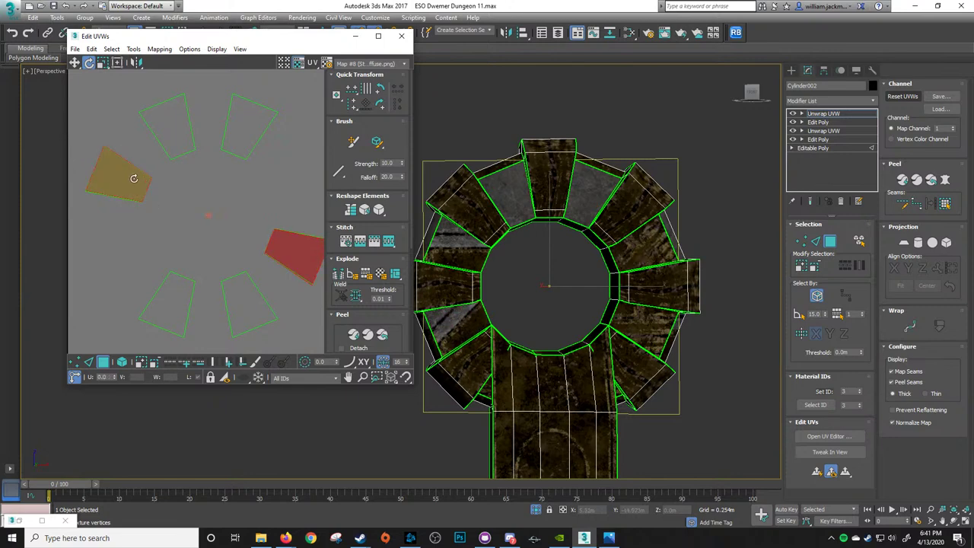
left_click_drag(154, 224, 125, 177)
Keep rotating the stacked wedges onto the next opposite pairs until only two stacks remain
left_click(299, 249, "ctrl")
left_click_drag(308, 251, 241, 289)
left_click_drag(271, 245, 238, 290)
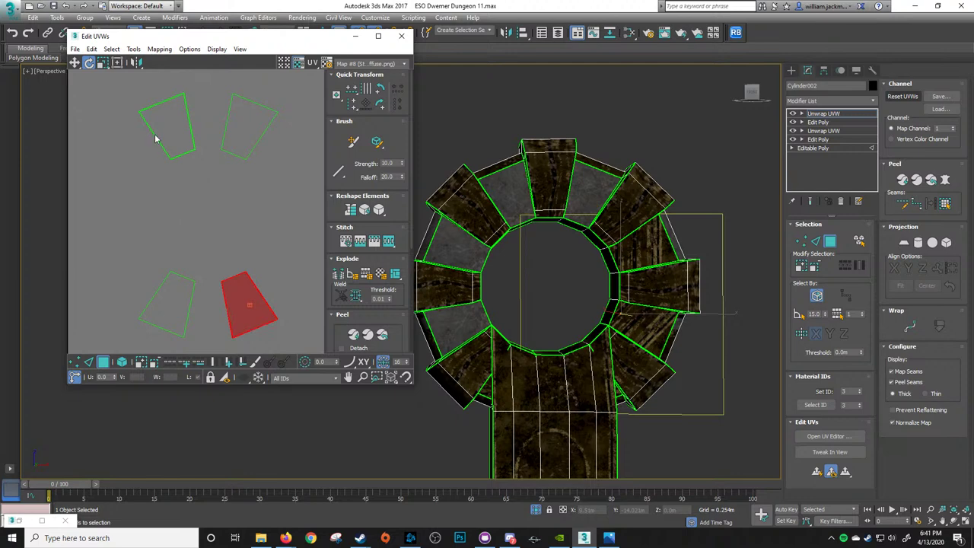
left_click(180, 133, "ctrl")
left_click_drag(188, 133, 246, 136)
left_click_drag(245, 293, 144, 325)
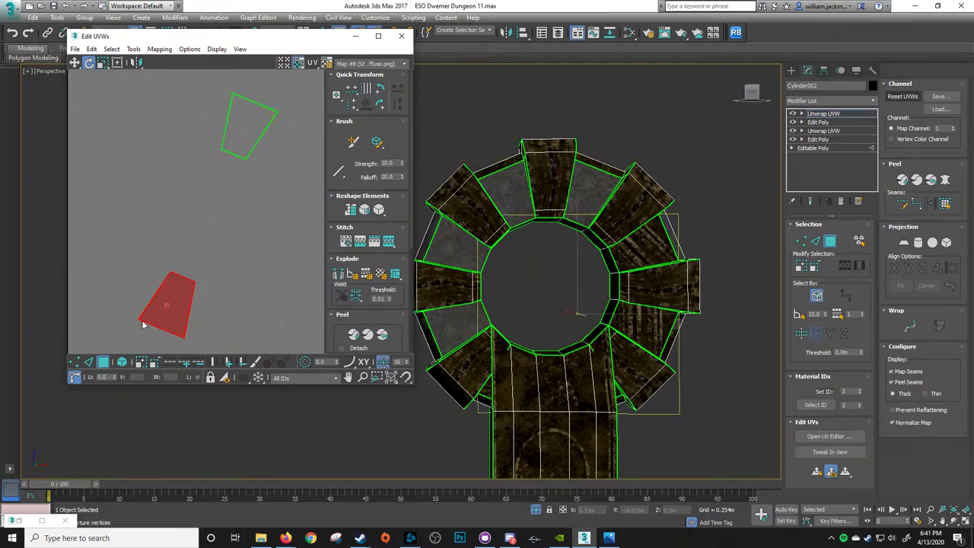
Rotate one wedge stack to match the opposite one, move it on top and select the combined stack
left_click_drag(176, 279, 118, 380)
key("w")
left_click_drag(160, 312, 252, 130)
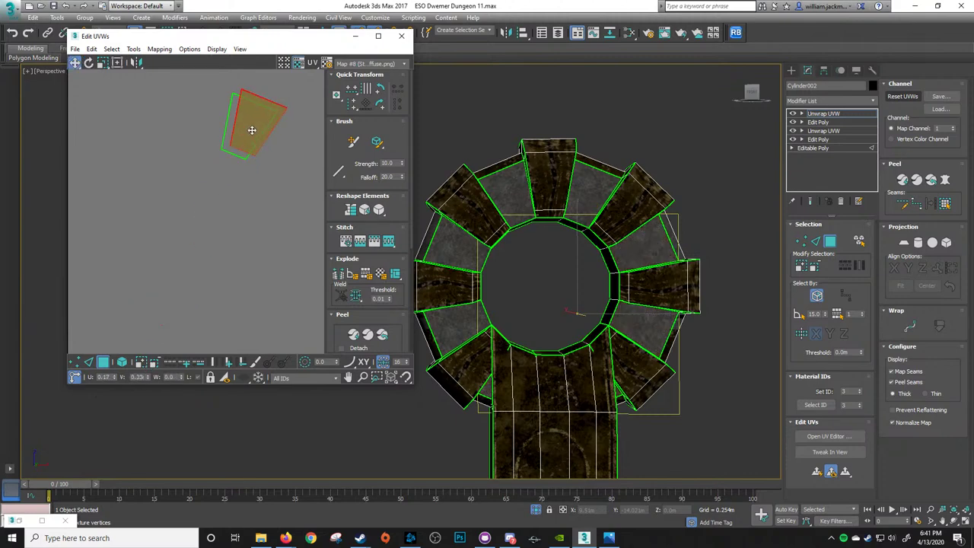
left_click_drag(278, 185, 224, 124)
Move the combined wedge stack onto the striped band in the lower part of the trim sheet
scroll(239, 165, "down", 3)
scroll(252, 139, "up", 2)
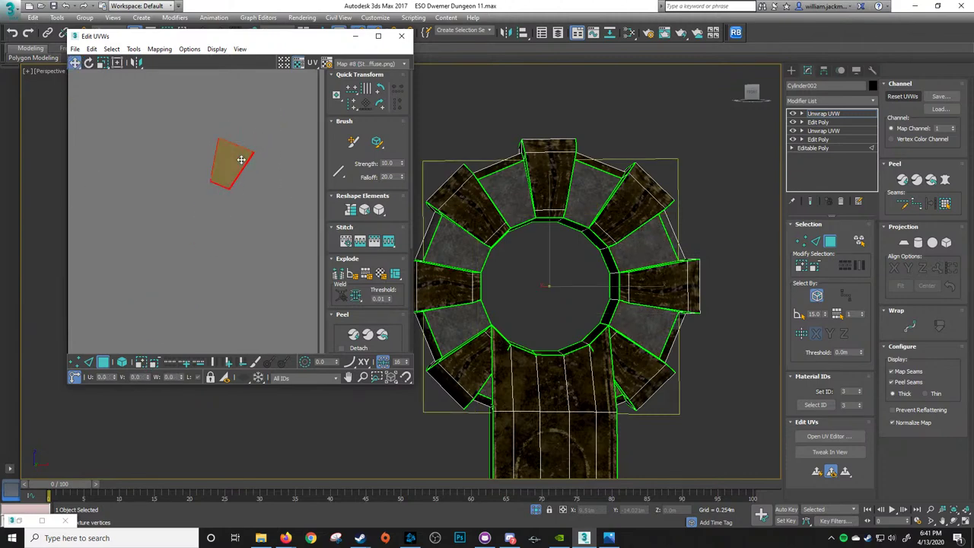
scroll(232, 162, "down", 5)
middle_click_drag(232, 172, 198, 150)
left_click_drag(196, 142, 244, 263)
scroll(243, 263, "up", 4)
middle_click_drag(244, 263, 193, 257)
scroll(193, 257, "up", 4)
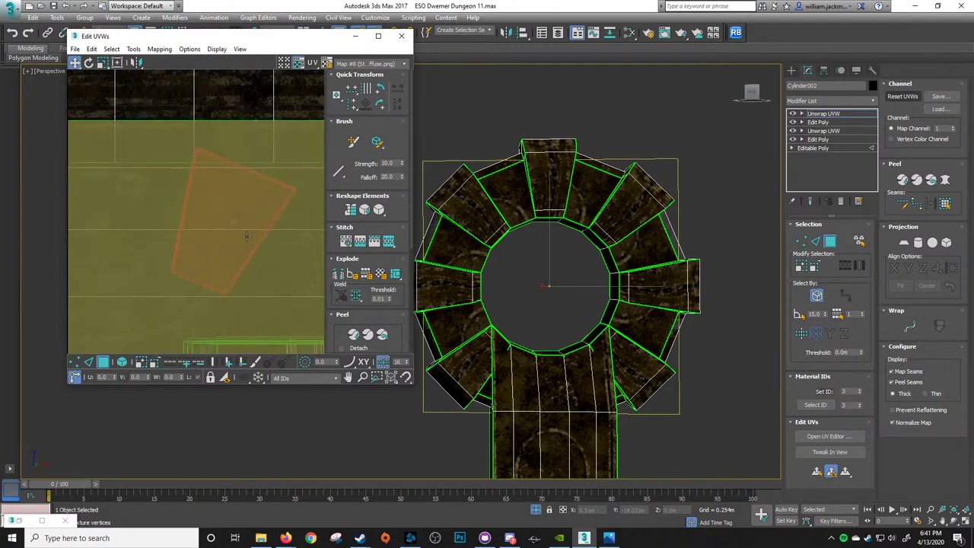
scroll(197, 251, "down", 4)
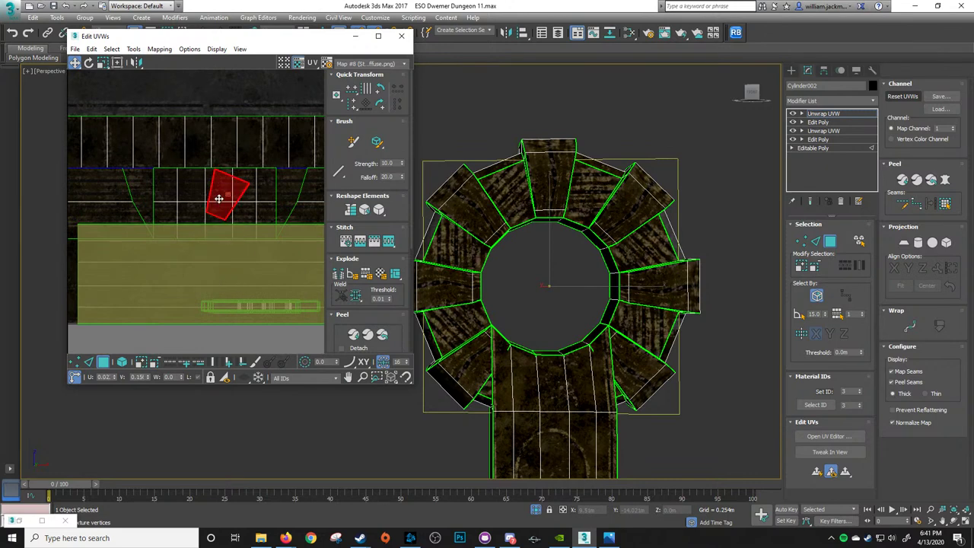
Rotate the wedge stack upright with its wide edge level, and nudge it into place inside the striped band
scroll(221, 228, "up", 5)
key("e")
left_click_drag(195, 150, 163, 155)
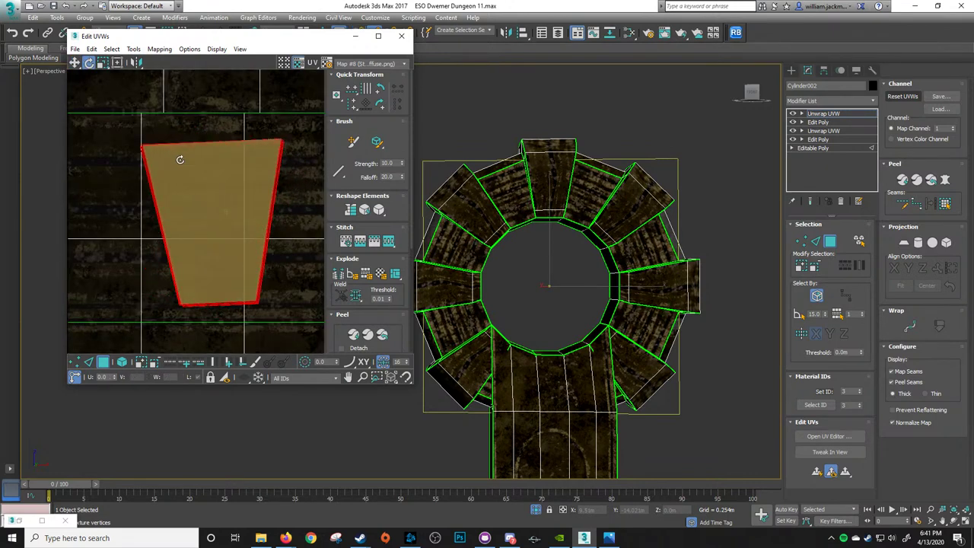
left_click_drag(171, 161, 183, 159)
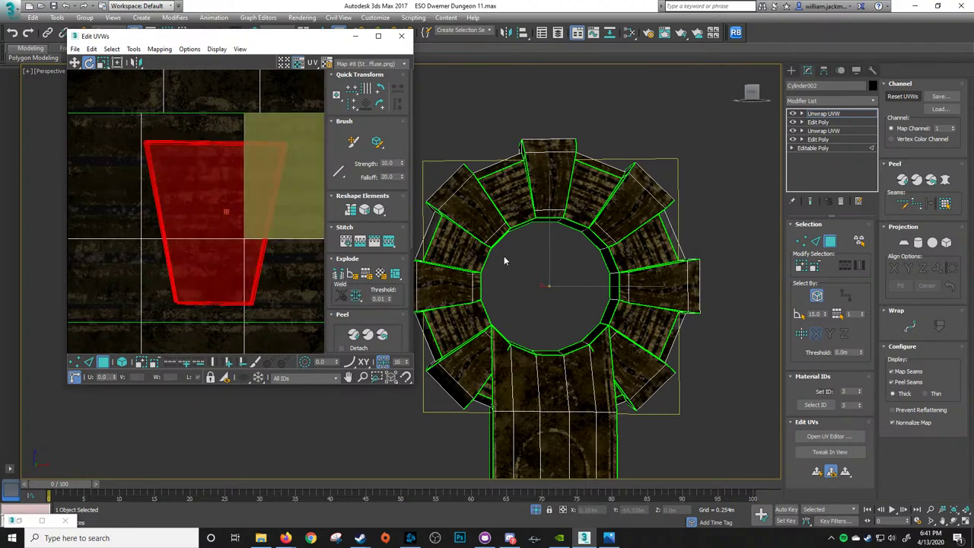
left_click_drag(208, 165, 193, 179)
key("w")
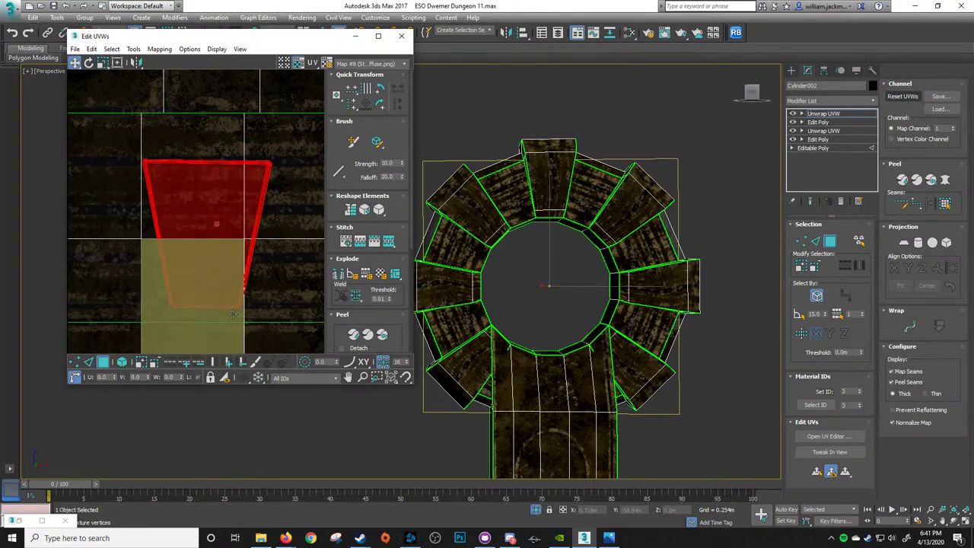
scroll(240, 224, "up", 2)
key("e")
left_click_drag(215, 163, 213, 162)
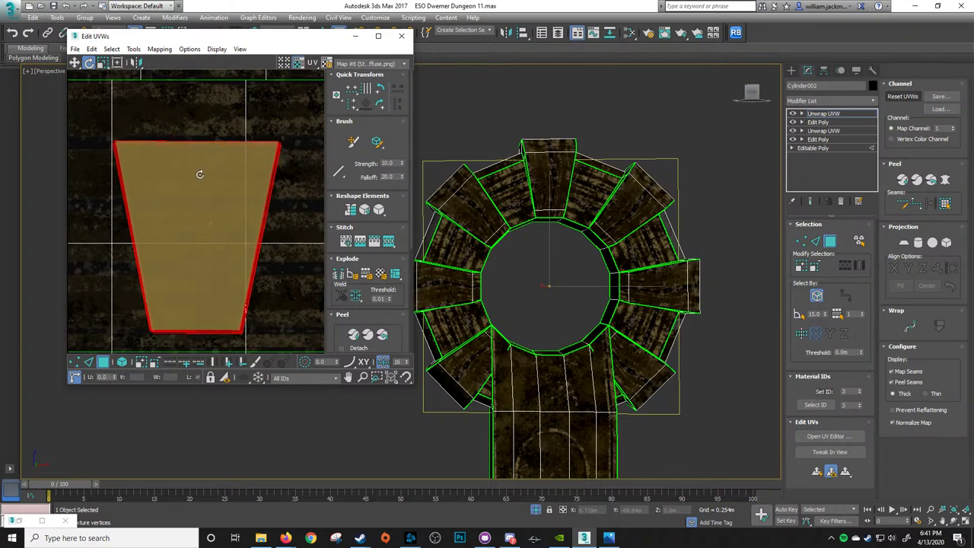
Select all eight narrow rim-strip islands left in the ring-shaped UV cluster outside the trim sheet
middle_click_drag(558, 295, 547, 279)
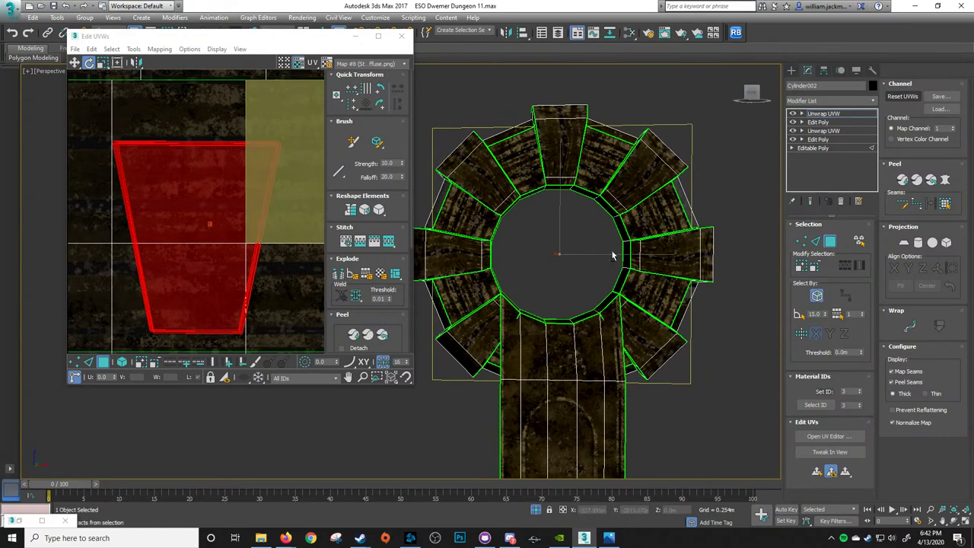
middle_click_drag(612, 255, 624, 254, "alt")
middle_click_drag(590, 221, 575, 278)
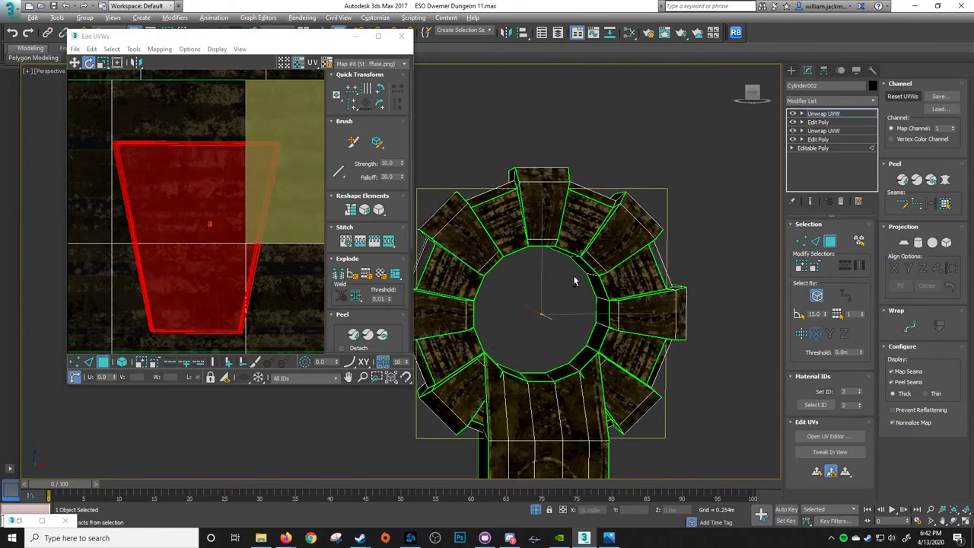
middle_click_drag(496, 242, 604, 272, "alt")
middle_click_drag(461, 339, 499, 384, "alt")
scroll(215, 217, "down", 12)
middle_click_drag(120, 140, 185, 226)
scroll(185, 226, "up", 7)
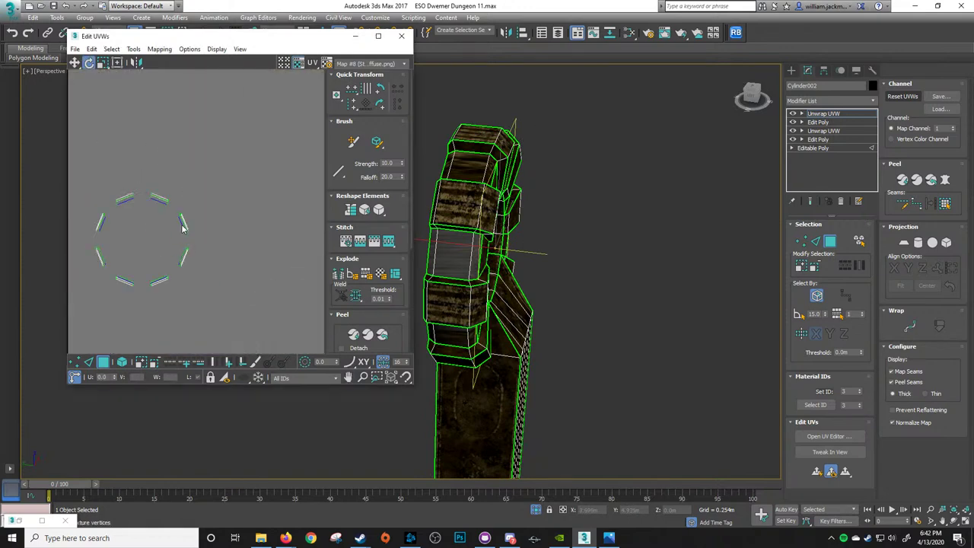
middle_click_drag(155, 256, 225, 224)
key("3")
left_click_drag(102, 114, 287, 306)
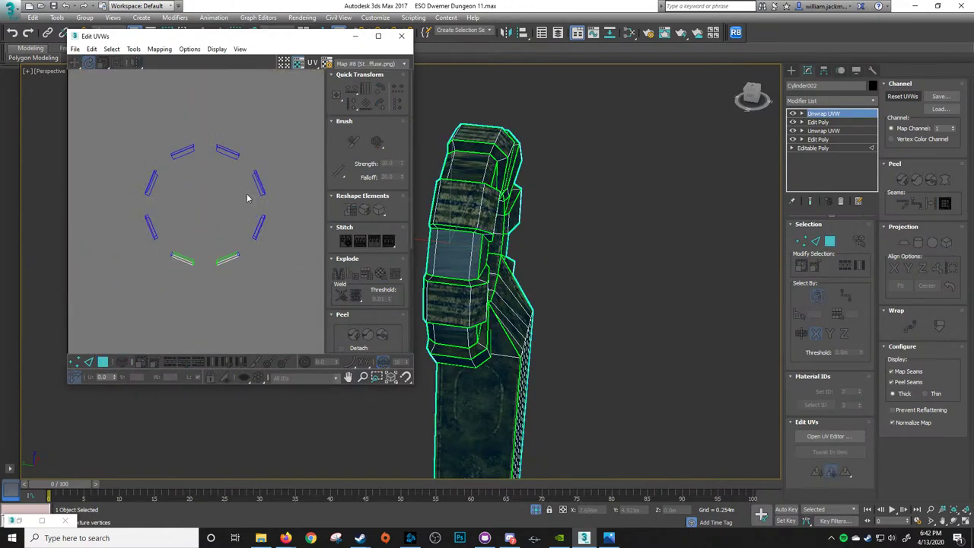
key("3")
left_click_drag(86, 104, 293, 318)
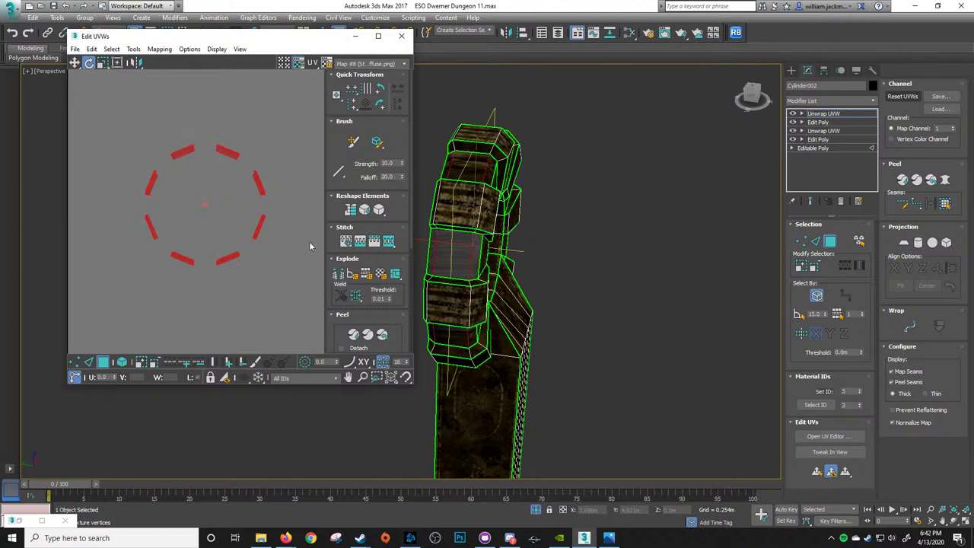
Apply a cylindrical projection to the selected rim strips and align it to the Y axis
left_click(918, 244)
scroll(247, 232, "down", 5)
scroll(231, 257, "up", 4)
middle_click_drag(301, 275, 258, 248)
scroll(259, 248, "up", 4)
scroll(610, 219, "down", 3)
middle_click_drag(609, 219, 682, 261, "alt")
scroll(682, 261, "up", 3)
left_click(910, 269)
Examine the cylindrical projection around the ring in wireframe and the resulting strip layout over the trim sheet
scroll(608, 241, "down", 3)
middle_click_drag(607, 241, 529, 287)
scroll(622, 302, "up", 4)
middle_click_drag(623, 305, 557, 270, "alt")
key("F3")
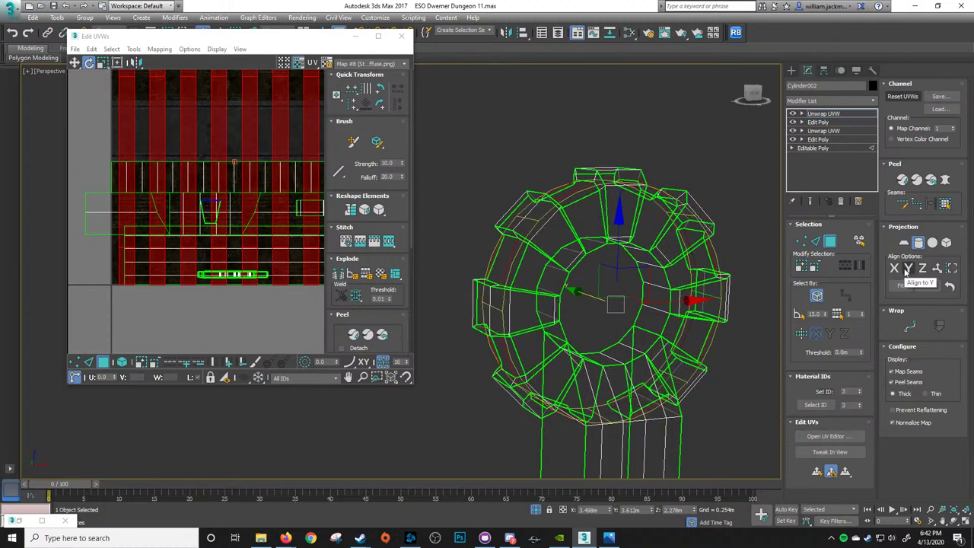
key("F3")
scroll(217, 195, "down", 3)
middle_click_drag(217, 194, 175, 210)
scroll(209, 178, "up", 2)
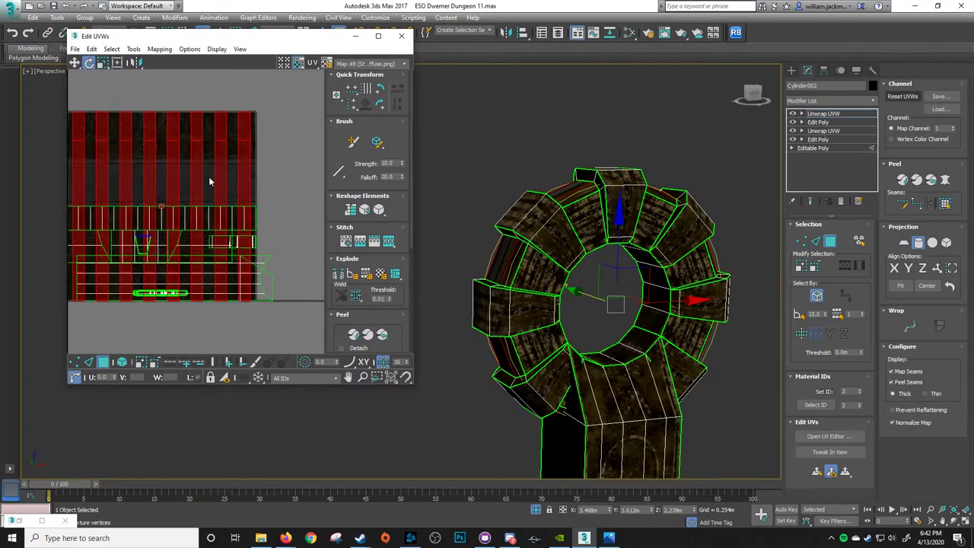
scroll(223, 202, "down", 2)
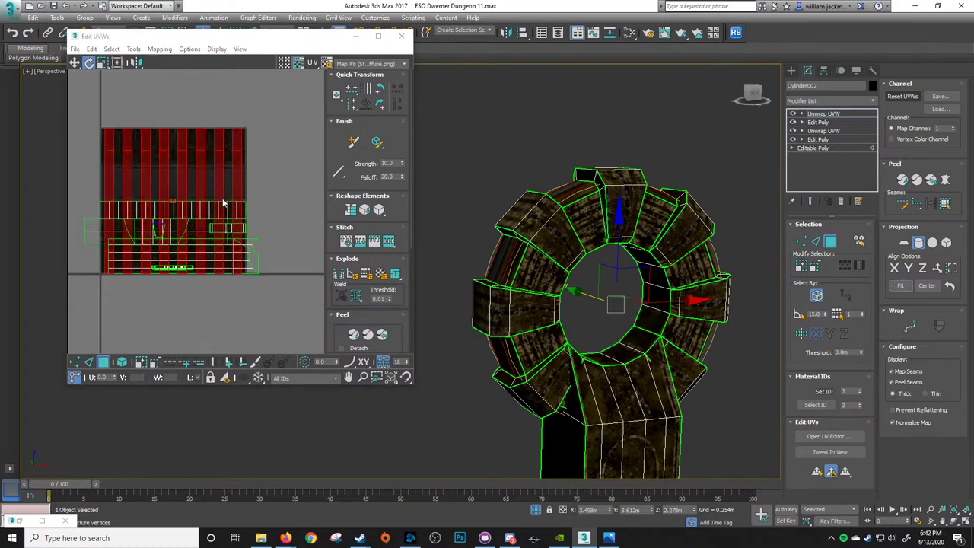
Exit the cylindrical projection and move all eight rim strips as whole elements into empty UV space beside the trim sheet
scroll(241, 190, "down", 2)
middle_click_drag(215, 213, 196, 226)
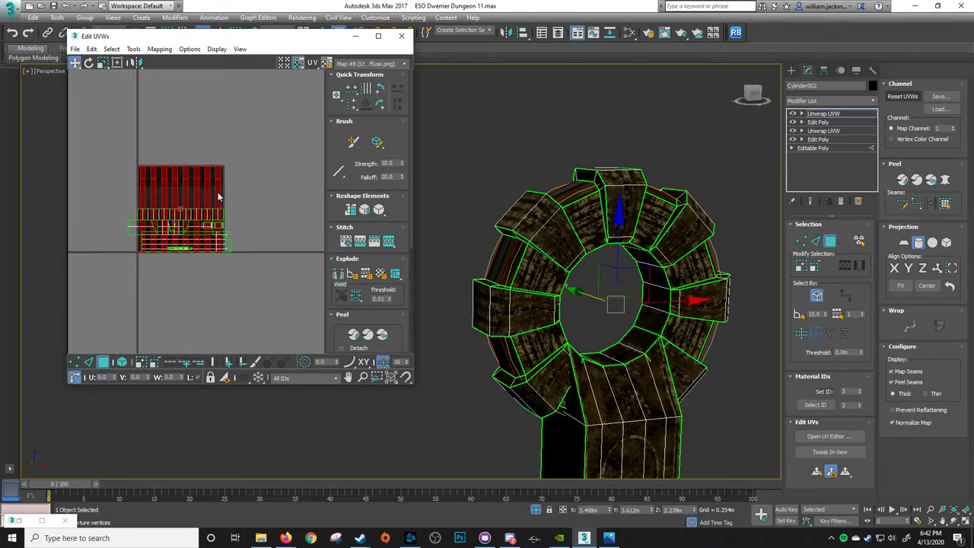
middle_click_drag(207, 173, 239, 171)
left_click(918, 243)
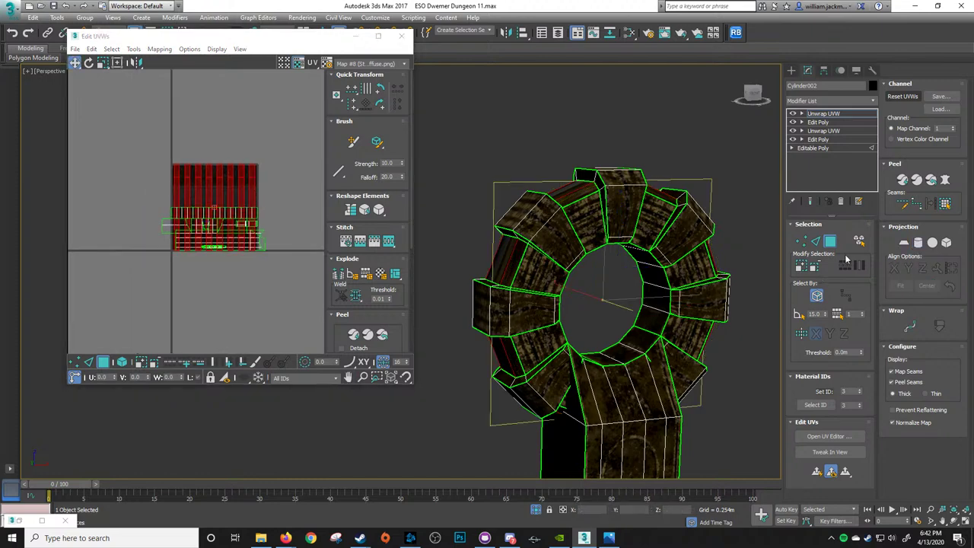
left_click(249, 189)
left_click(261, 187)
left_click(178, 185)
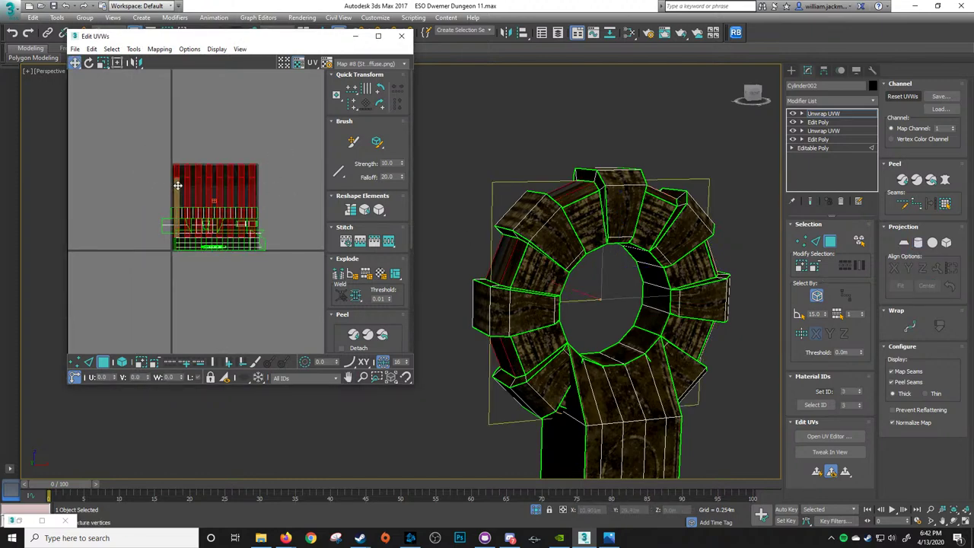
left_click(122, 363)
left_click(142, 128)
left_click(257, 186)
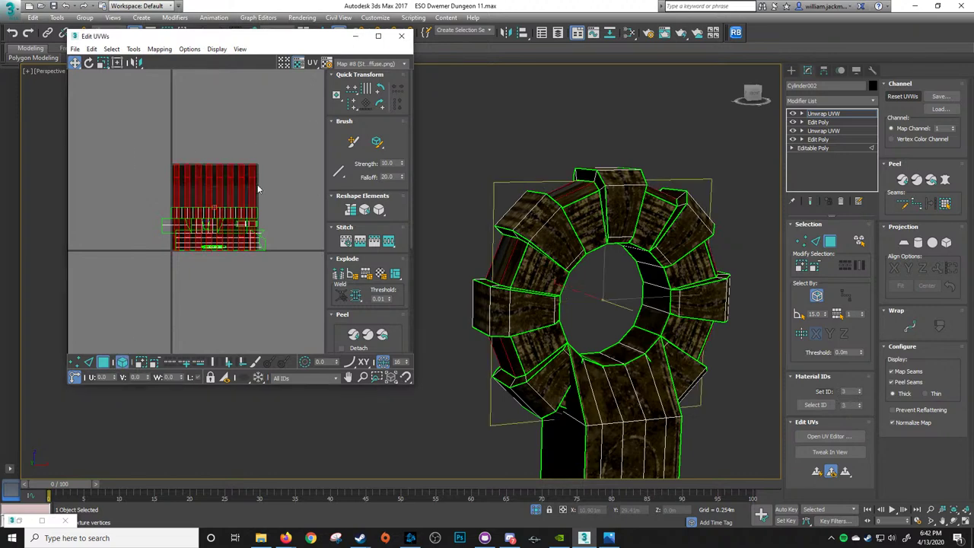
left_click_drag(252, 184, 361, 194, "shift")
middle_click_drag(289, 159, 168, 143)
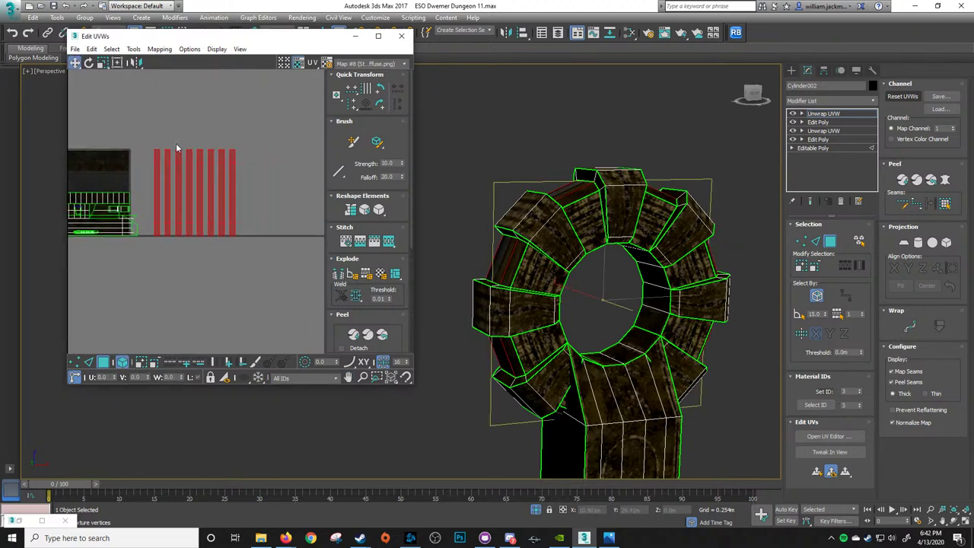
Squash the row of rim strips vertically with the Freeform tool into short blocks and check them on the ring
scroll(161, 155, "up", 2)
scroll(181, 156, "up", 1)
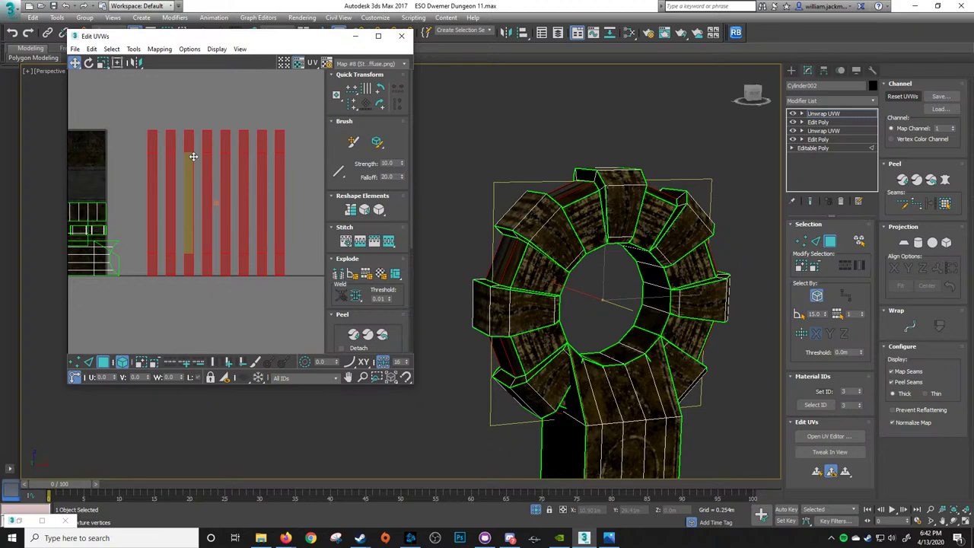
left_click(116, 62)
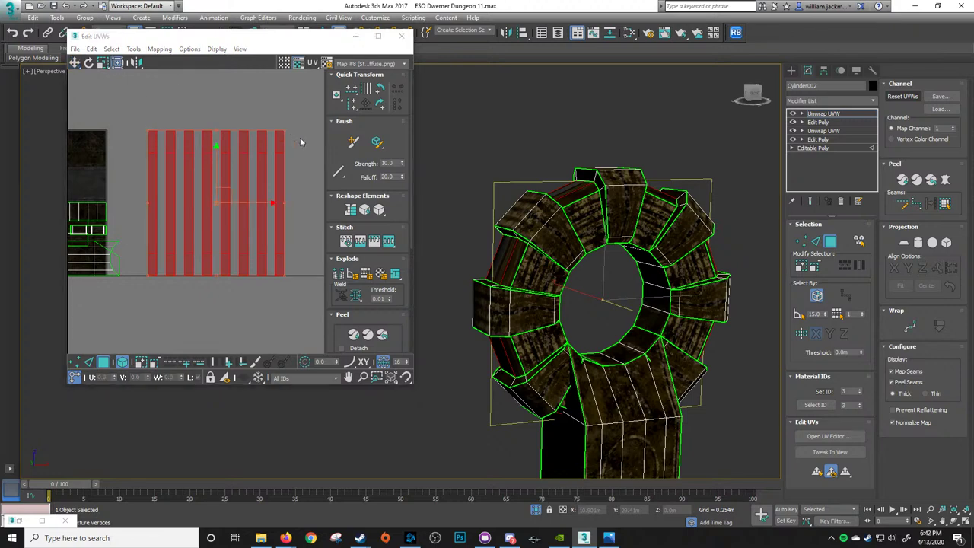
left_click_drag(285, 129, 303, 250)
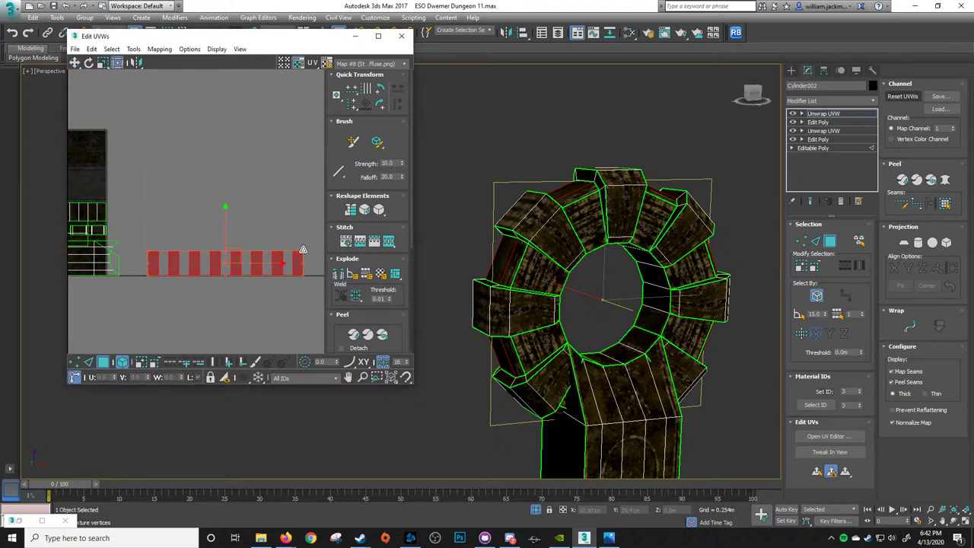
scroll(602, 242, "up", 4)
middle_click_drag(603, 243, 542, 286, "alt")
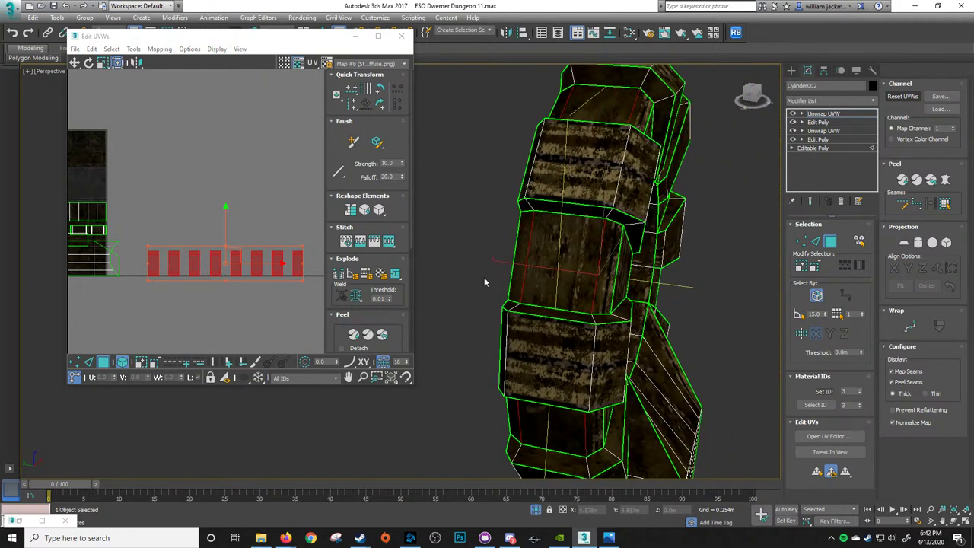
Turn on Tile Bitmap with 2 tiles in the Unwrap Options so the trim sheet repeats around the UV tile
middle_click_drag(145, 261, 251, 284)
scroll(262, 307, "down", 2)
scroll(248, 272, "up", 1)
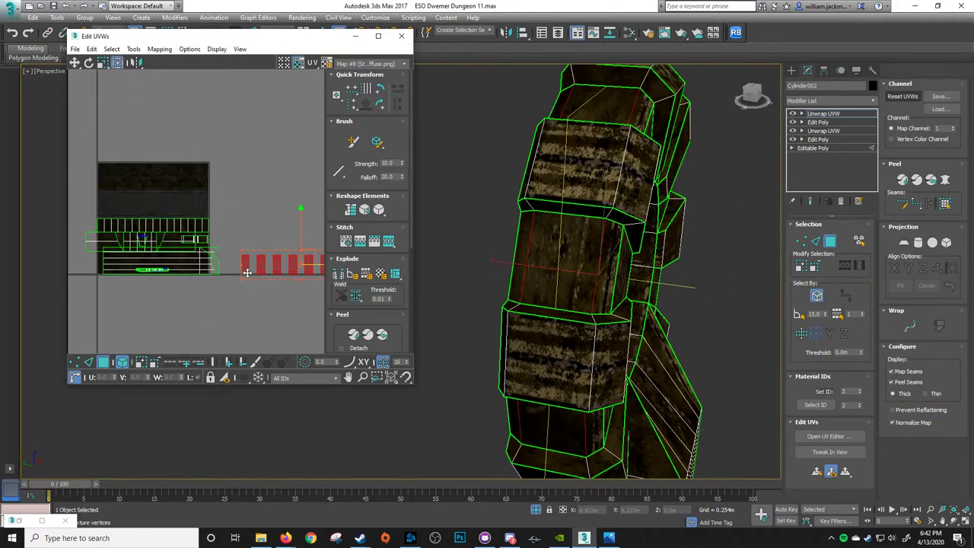
left_click(189, 49)
left_click(228, 105)
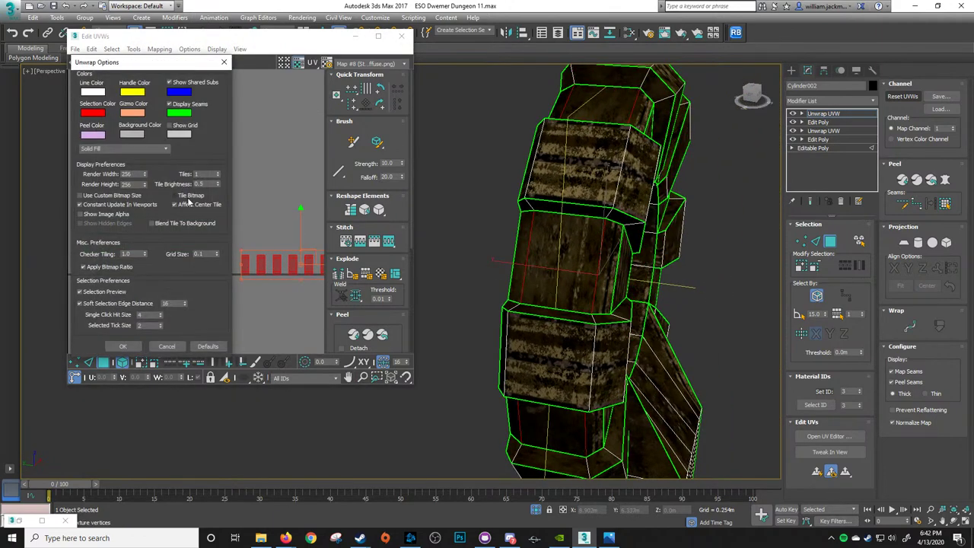
left_click(176, 196)
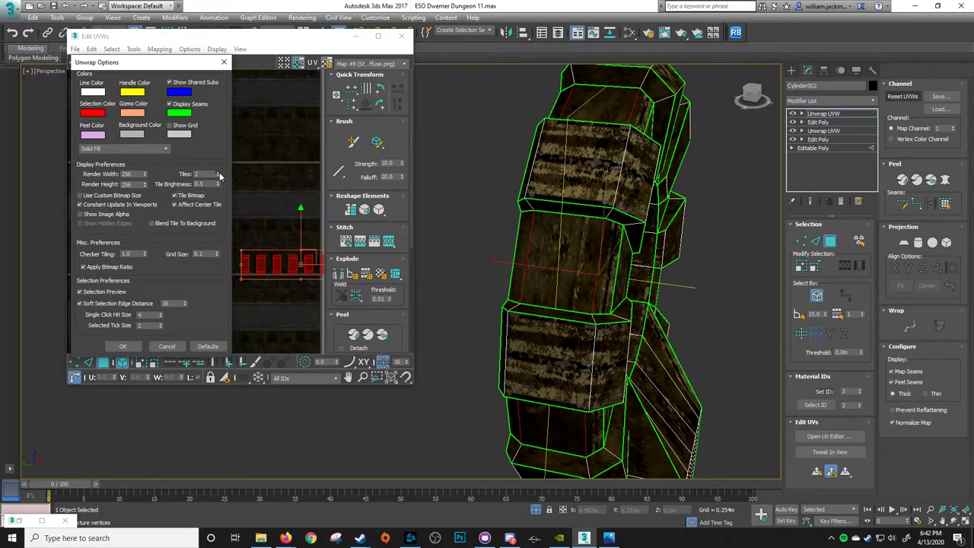
left_click(132, 348)
Move the row of rim strips up onto the striped band of the tiled trim sheet
scroll(175, 247, "down", 2)
middle_click_drag(268, 252, 213, 204)
scroll(213, 203, "up", 3)
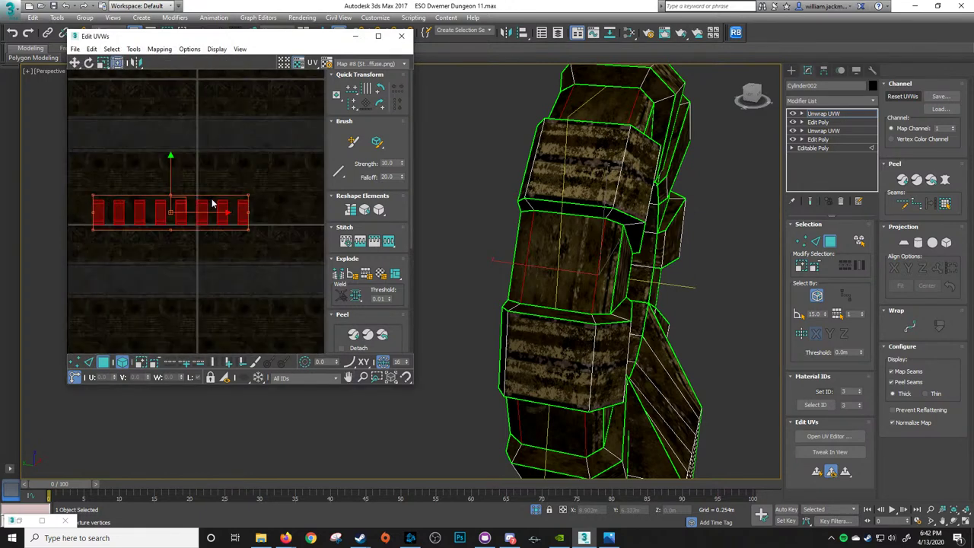
left_click_drag(202, 204, 215, 171)
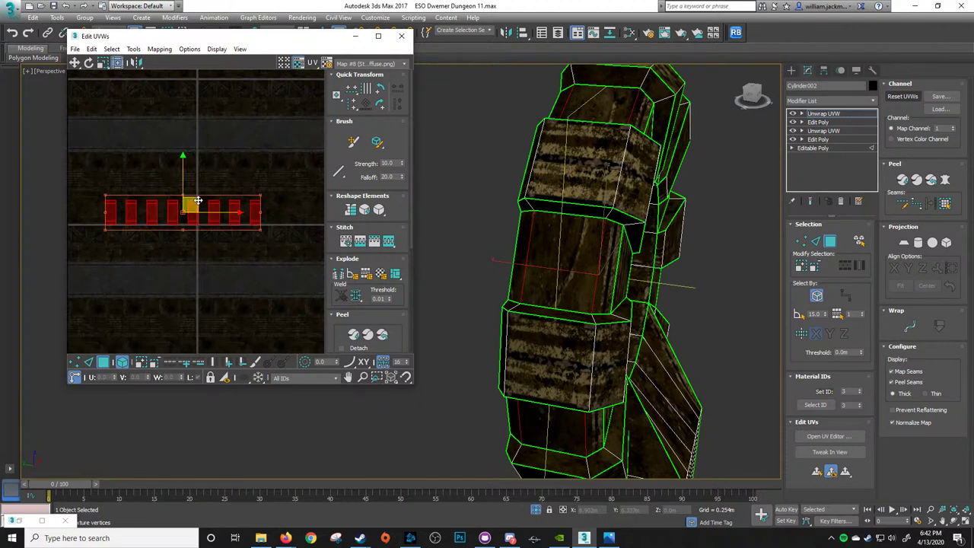
key("w")
scroll(195, 205, "up", 6)
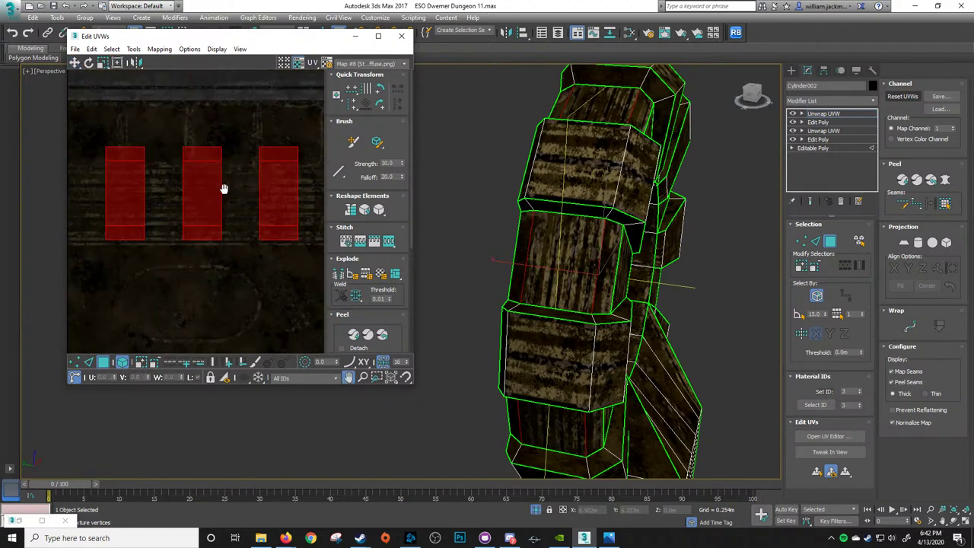
Fine-tune the strips' position so their lower ends sit just inside the striped band's lower edge
left_click_drag(191, 230, 196, 202)
scroll(200, 229, "down", 3)
scroll(174, 239, "up", 5)
scroll(176, 252, "up", 2)
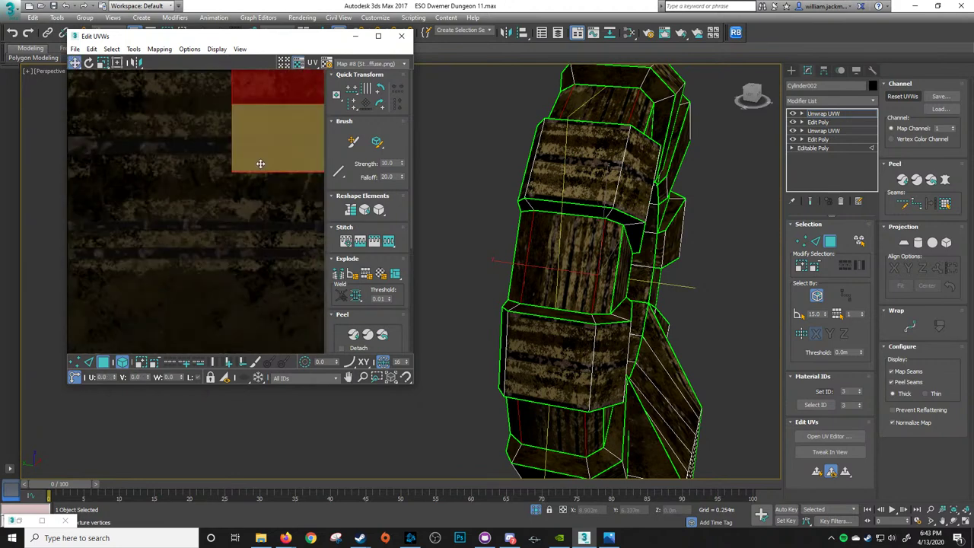
left_click_drag(268, 156, 213, 209)
scroll(213, 209, "down", 10)
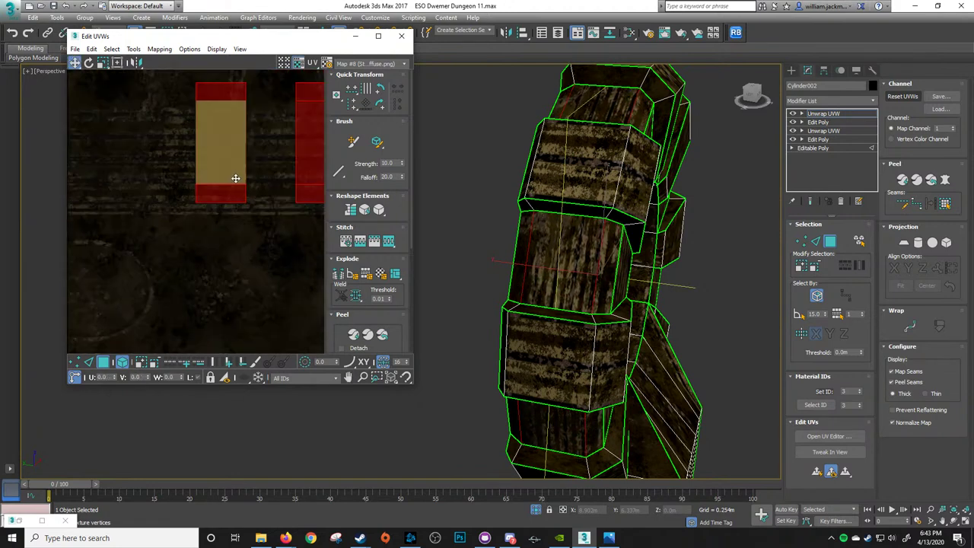
Resize the row of rim strips with the Freeform tool so their height fits within the fine horizontal stripes
middle_click_drag(220, 211, 201, 211)
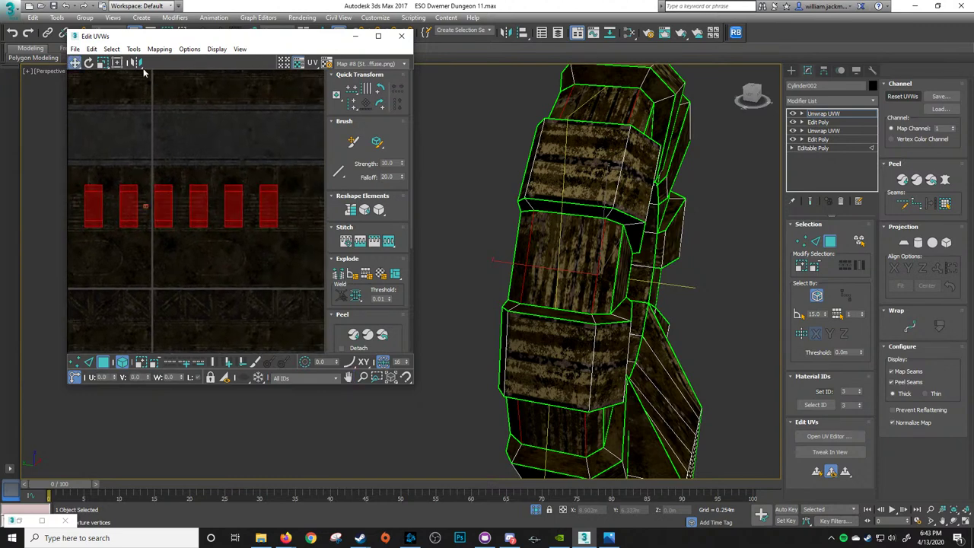
left_click(119, 64)
middle_click_drag(277, 188, 227, 181)
scroll(227, 181, "up", 4)
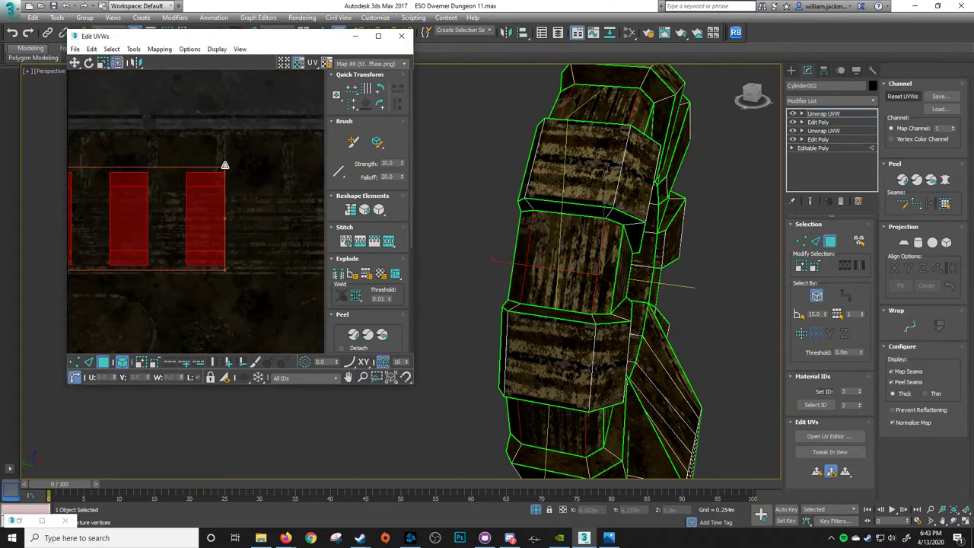
left_click_drag(225, 166, 186, 212)
mouse_move(245, 225)
middle_mouse_down()
mouse_move(213, 230)
mouse_move(254, 221)
middle_mouse_up()
scroll(157, 221, "up", 4)
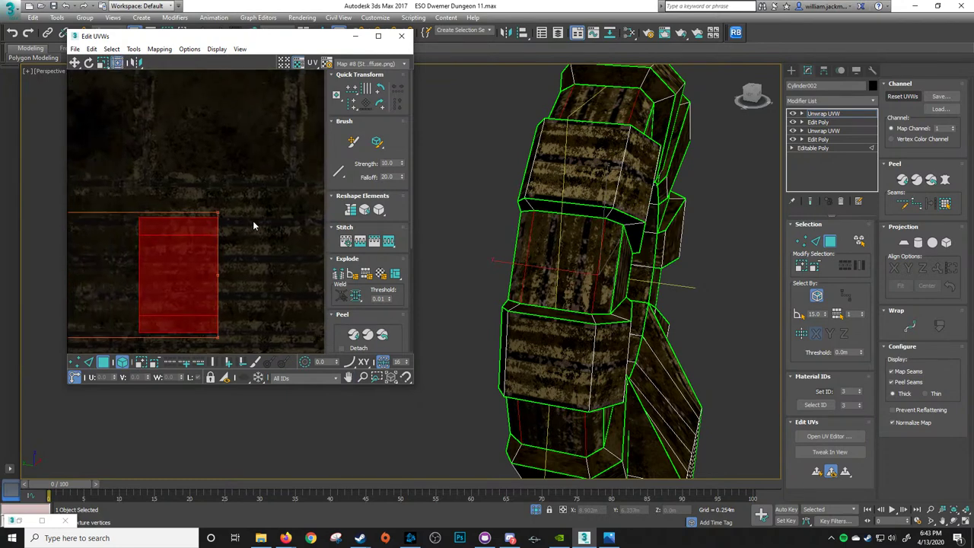
left_click_drag(216, 209, 234, 179)
Stretch the row of rim strips horizontally to widen each block while keeping its height within the stripes
middle_click_drag(637, 239, 610, 266, "alt")
scroll(617, 243, "down", 5)
scroll(615, 266, "up", 6)
left_click_drag(238, 181, 915, 235, "shift")
middle_click_drag(617, 259, 731, 193, "alt")
Display the UV_Checker texture and compare the rim strips' texture scale with the rest of the ring and pillar
left_click(399, 65)
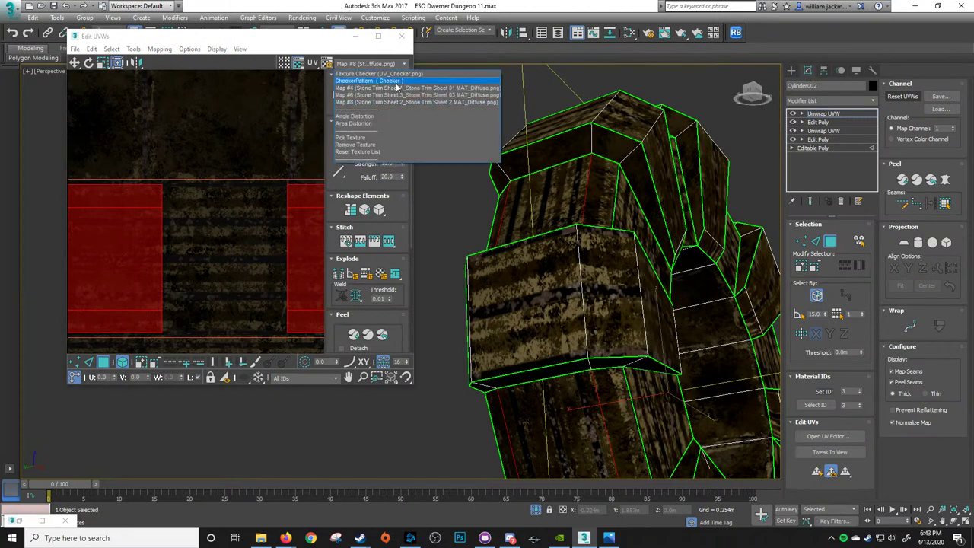
left_click(400, 75)
middle_click_drag(694, 287, 620, 259, "alt")
scroll(670, 327, "down", 5)
scroll(570, 247, "up", 3)
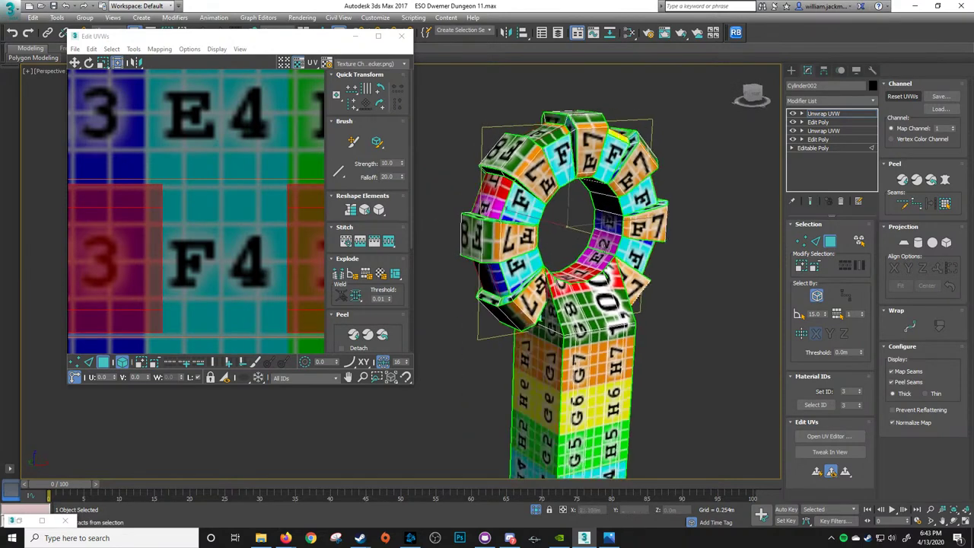
scroll(211, 172, "down", 4)
Switch the displayed texture back to the Stone Trim Sheet 2 diffuse map and inspect the pillar down to its base
left_click(378, 66)
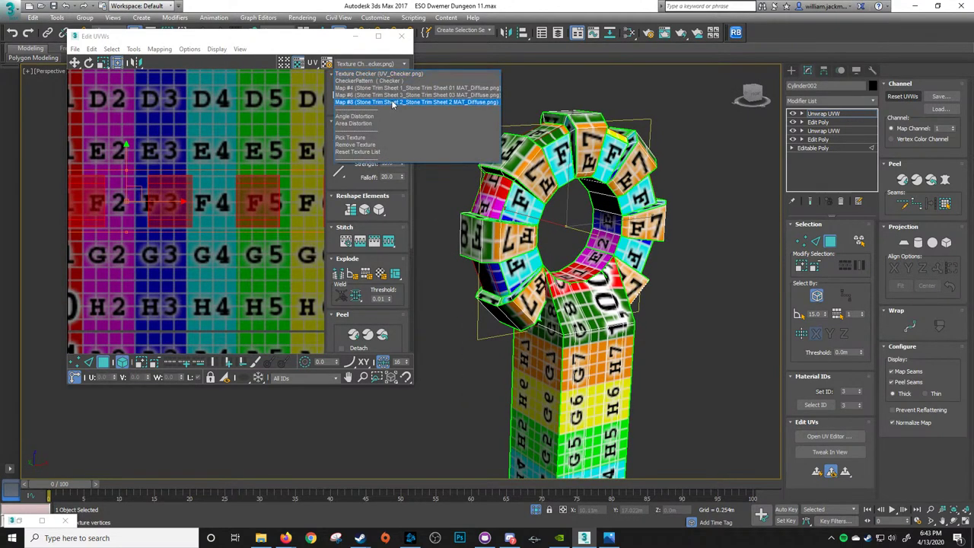
left_click(393, 104)
middle_click_drag(642, 266, 633, 301, "alt")
middle_click_drag(633, 300, 658, 187)
middle_click_drag(607, 397, 625, 319)
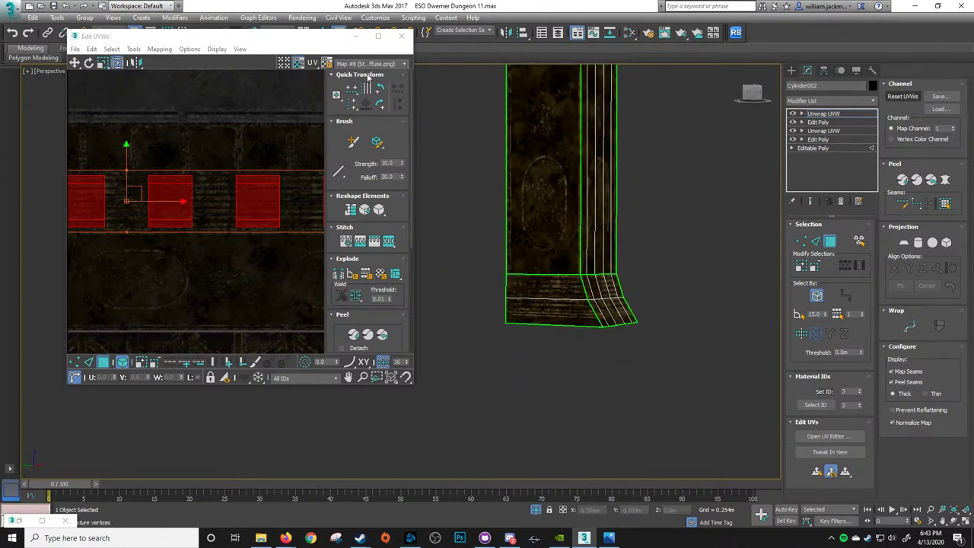
Close the UV editor, add an Edit Poly modifier above the pillar's Unwrap UVW, and deselect the pillar
left_click(402, 36)
middle_click_drag(757, 85, 661, 190)
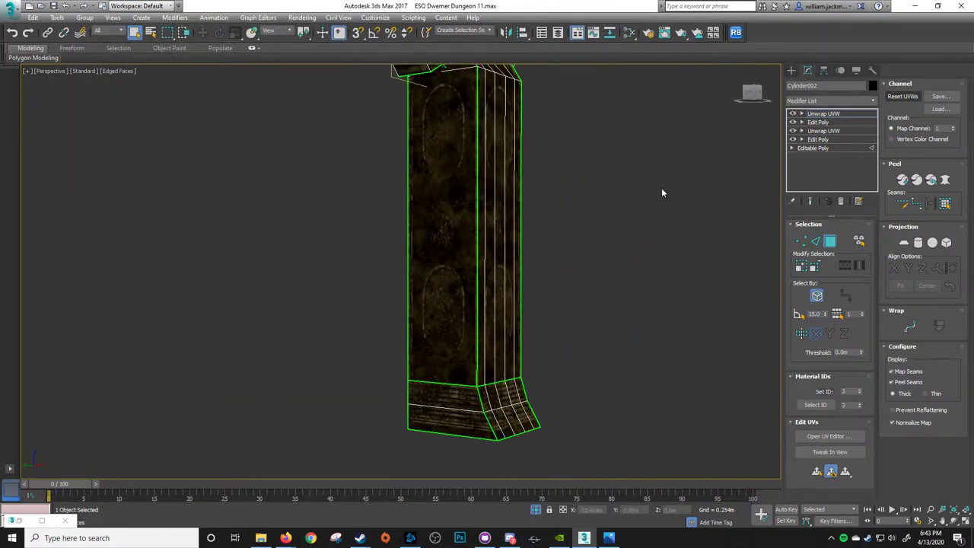
left_click(872, 101)
left_click(837, 138)
left_click(558, 203)
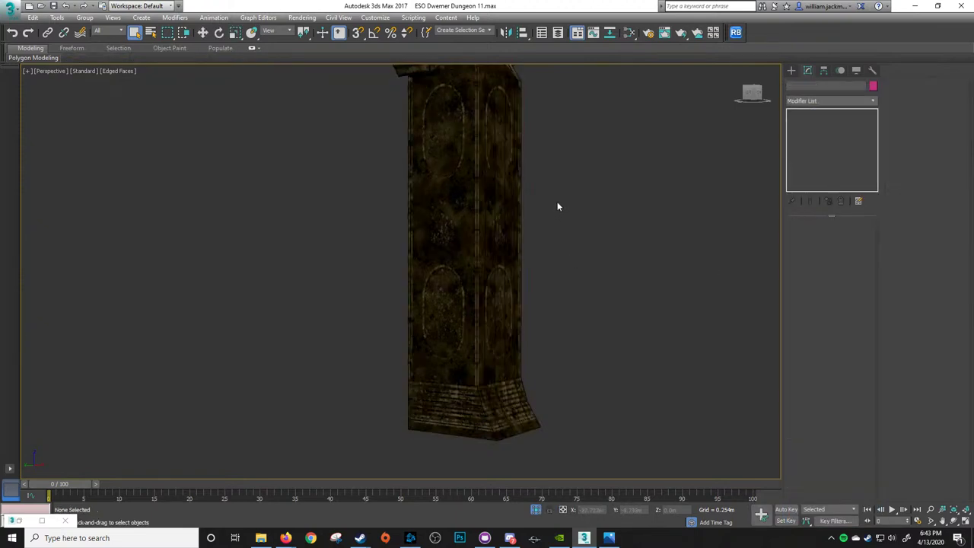
Examine the textured pillar from several angles with and without edged faces, especially the shaft corners below the ring
middle_click_drag(630, 146, 589, 243)
middle_click_drag(555, 297, 491, 259, "alt")
scroll(490, 259, "down", 4)
middle_click_drag(426, 254, 447, 290, "alt")
middle_click_drag(426, 286, 457, 275, "alt")
middle_click_drag(480, 193, 497, 217, "alt")
scroll(487, 206, "up", 6)
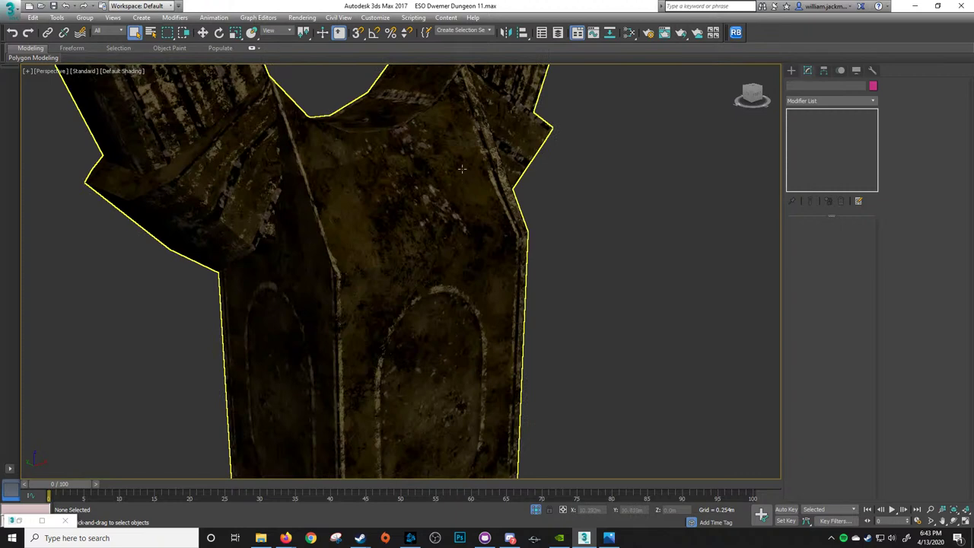
scroll(491, 310, "down", 4)
mouse_move(470, 133)
middle_mouse_down()
mouse_move(491, 311)
mouse_move(500, 269)
mouse_move(472, 266)
mouse_move(474, 245)
mouse_move(507, 244)
mouse_move(542, 266)
mouse_move(535, 245)
mouse_move(504, 248)
mouse_move(554, 304)
mouse_move(529, 304)
mouse_move(500, 267)
mouse_move(509, 269)
mouse_move(521, 187)
mouse_move(502, 291)
mouse_move(481, 278)
middle_mouse_up()
key("F4")
key("F4")
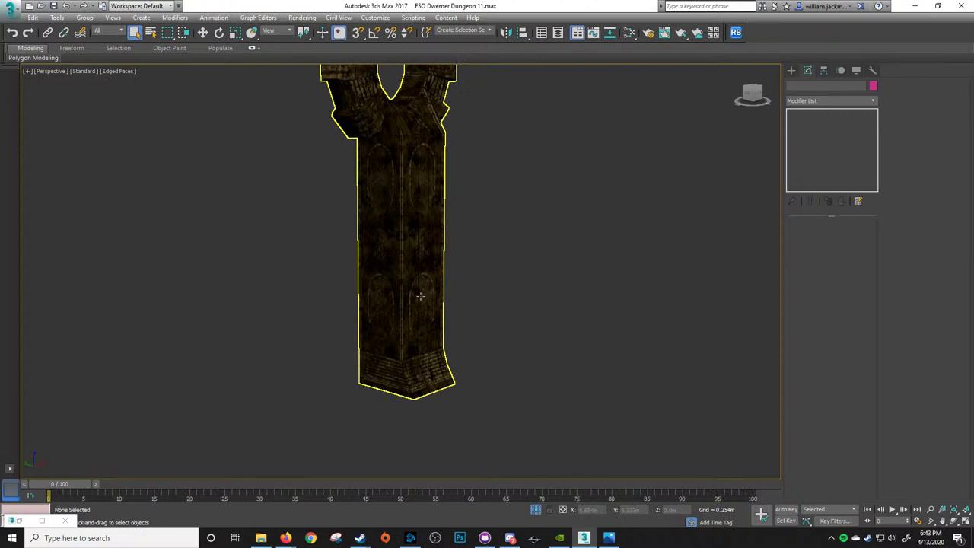
Select the two vertical edge loops running along the front corners of the pillar shaft
left_click(421, 288)
key("2")
double_click(401, 206)
middle_click_drag(427, 258, 345, 324, "alt")
double_click(375, 262, "ctrl")
key("F3")
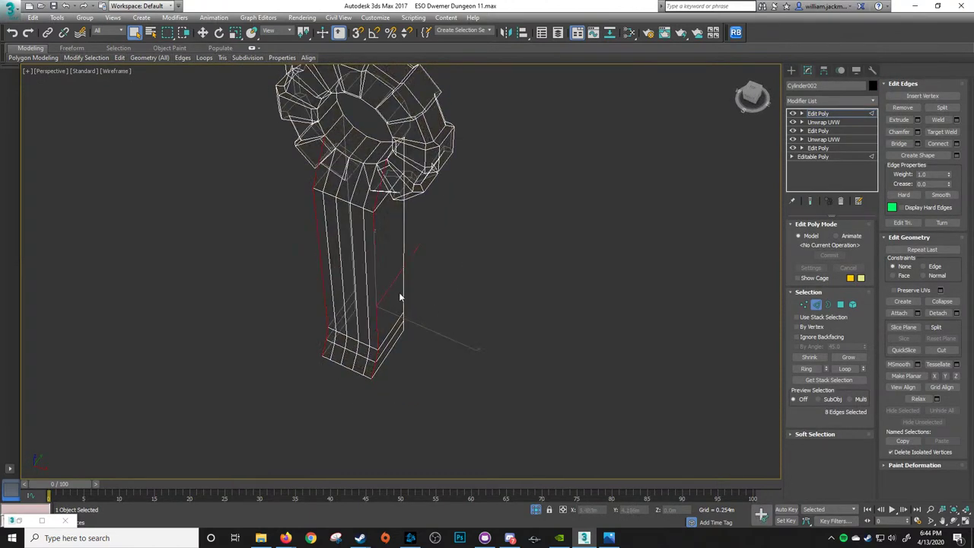
mouse_move(400, 296)
middle_mouse_down("alt")
mouse_move(479, 266)
mouse_move(495, 239)
mouse_move(493, 249)
middle_mouse_up("alt")
key("F3")
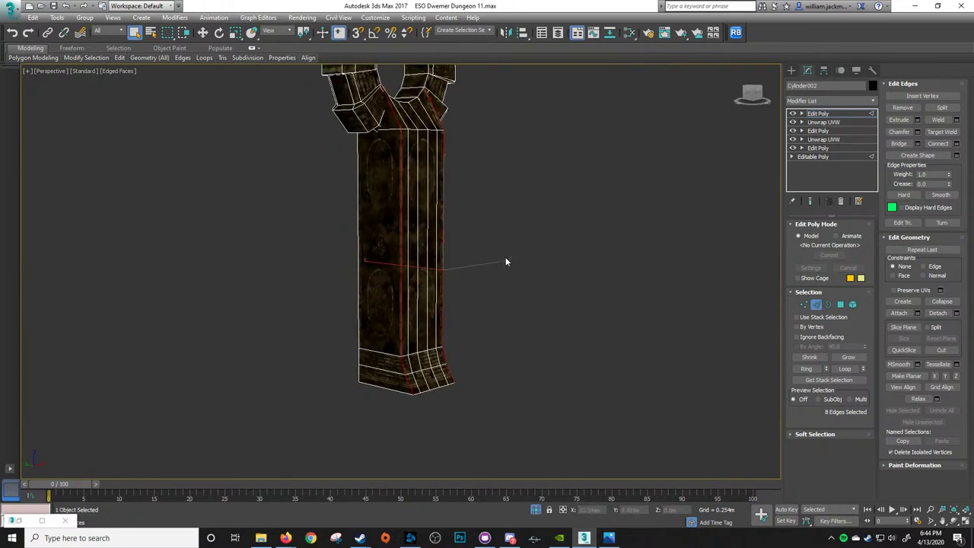
Try chamfering the selected corner edges with Preserve UVs enabled, starting from an amount of 0.025 m
middle_click_drag(562, 201, 566, 286, "alt")
scroll(554, 167, "up", 3)
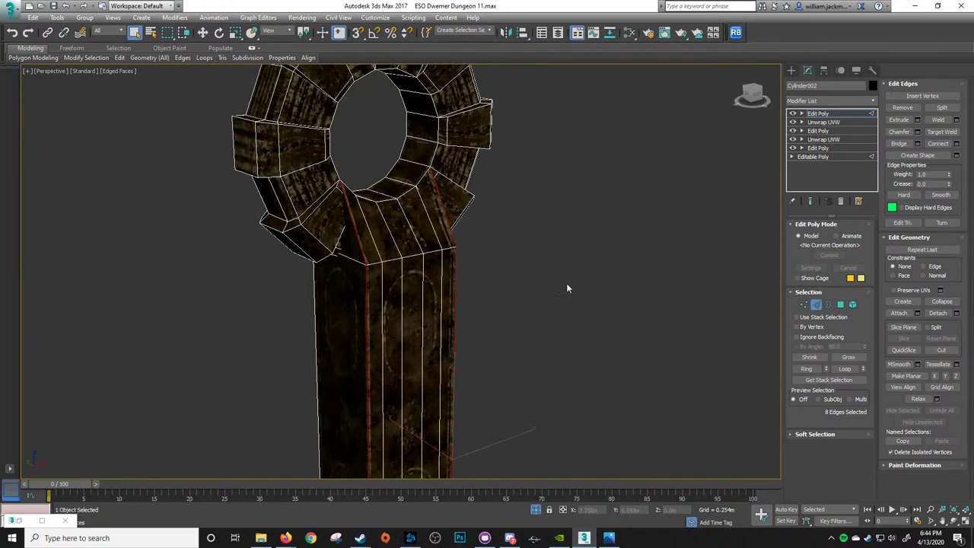
left_click(918, 131)
scroll(520, 261, "up", 4)
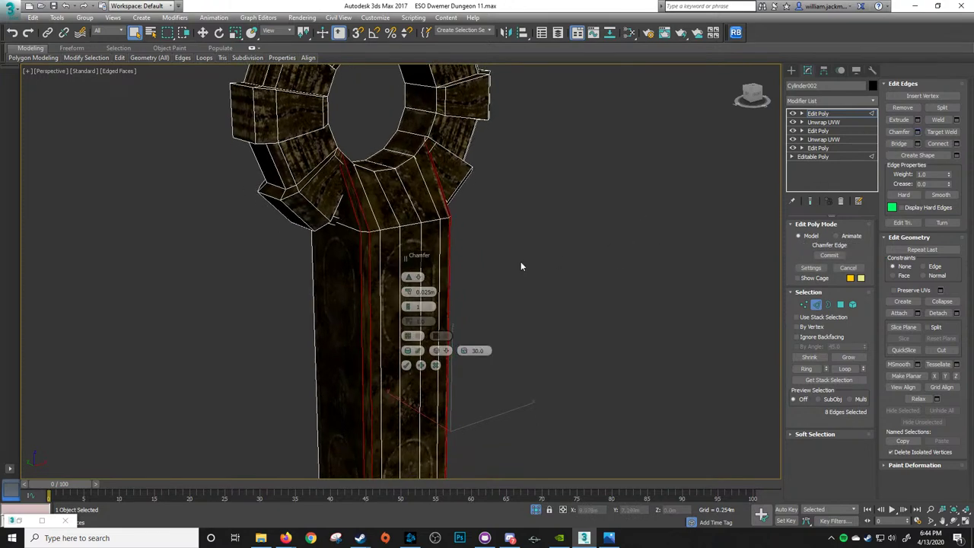
middle_click_drag(522, 205, 503, 216, "alt")
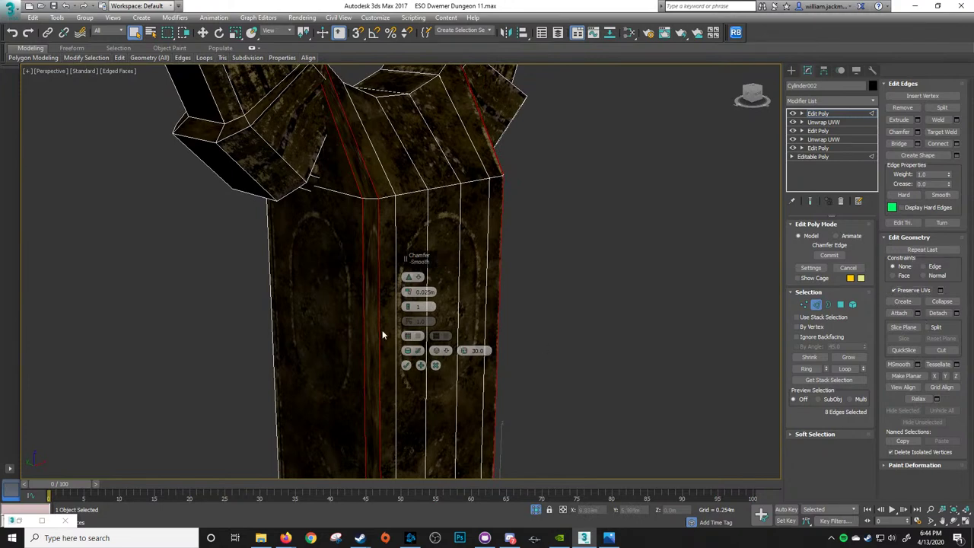
mouse_move(408, 291)
left_mouse_down()
mouse_move(416, 225)
mouse_move(402, 288)
left_mouse_up()
left_click(436, 365)
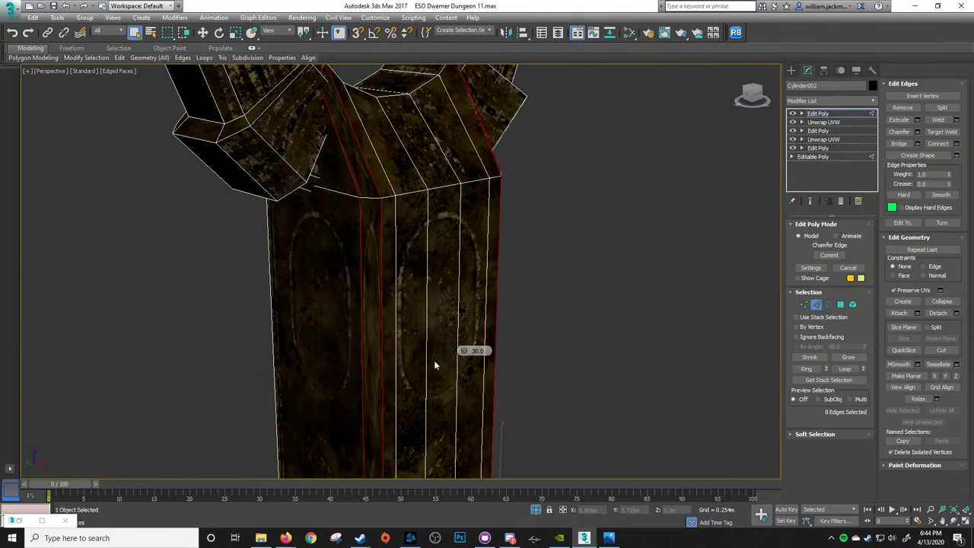
Clear the edge selection and turn off edged faces to view the whole pillar shaded
left_click(557, 311)
key("F4")
scroll(527, 304, "down", 5)
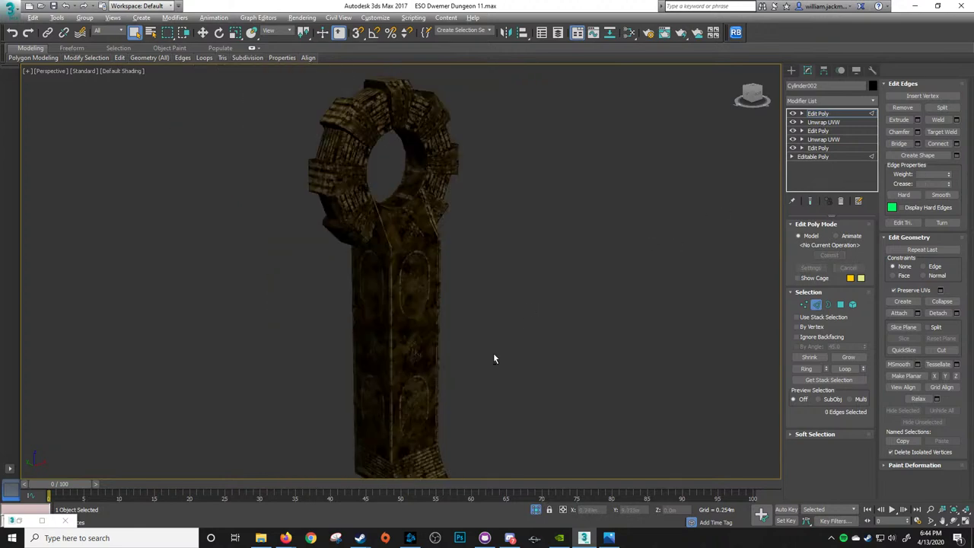
Select the side bottom edges of the pillar base, convert them to the four corner vertices, and scale them outward along X
middle_click_drag(493, 353, 489, 269)
scroll(466, 304, "up", 3)
middle_click_drag(455, 334, 456, 256)
scroll(467, 285, "up", 3)
middle_click_drag(482, 343, 489, 262)
key("F4")
key("2")
key("2")
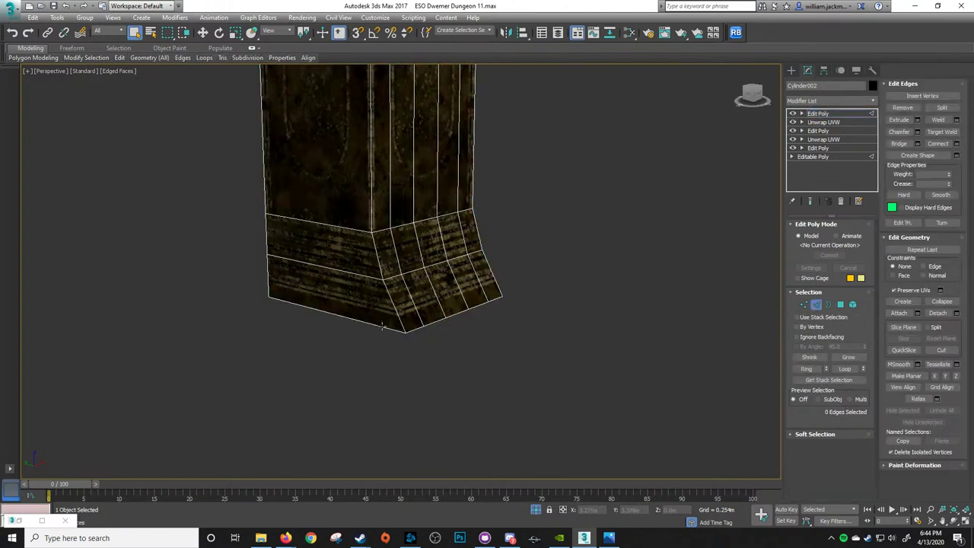
left_click(380, 328)
middle_click_drag(486, 316, 376, 309, "alt")
middle_click_drag(438, 312, 495, 315, "alt")
left_click(803, 306)
key("r")
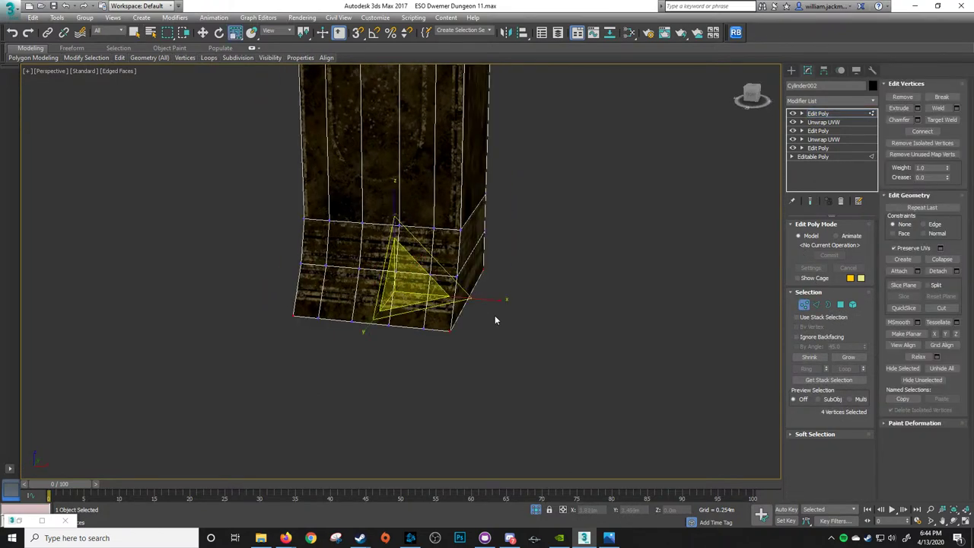
left_click_drag(494, 300, 503, 299)
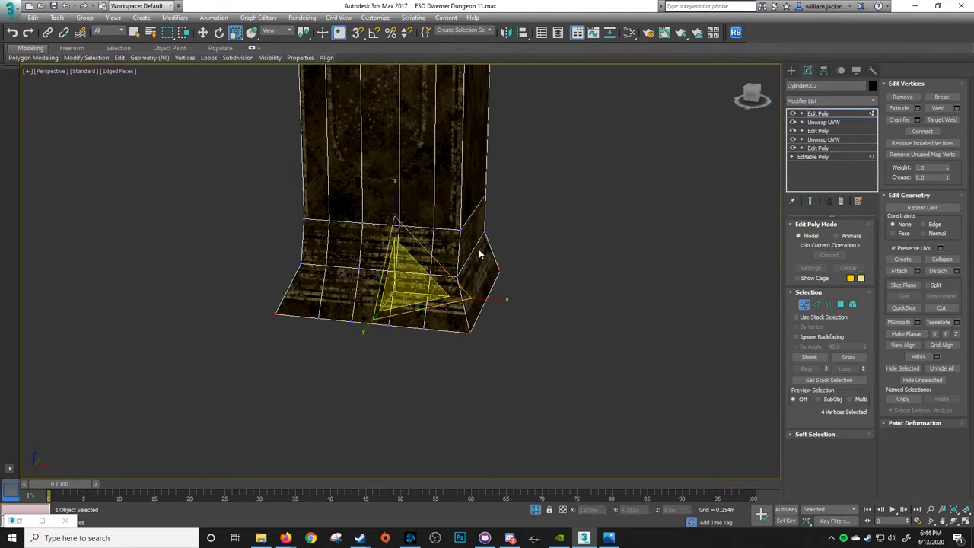
Select the side edges one row above the pillar's bottom, convert them to corner vertices, and scale them slightly outward along X
key("2")
left_click(475, 249)
middle_click_drag(475, 251, 507, 253, "alt")
left_click(317, 264, "ctrl")
middle_click_drag(316, 265, 257, 266, "alt")
left_click(803, 304, "ctrl")
middle_click_drag(477, 260, 513, 259, "alt")
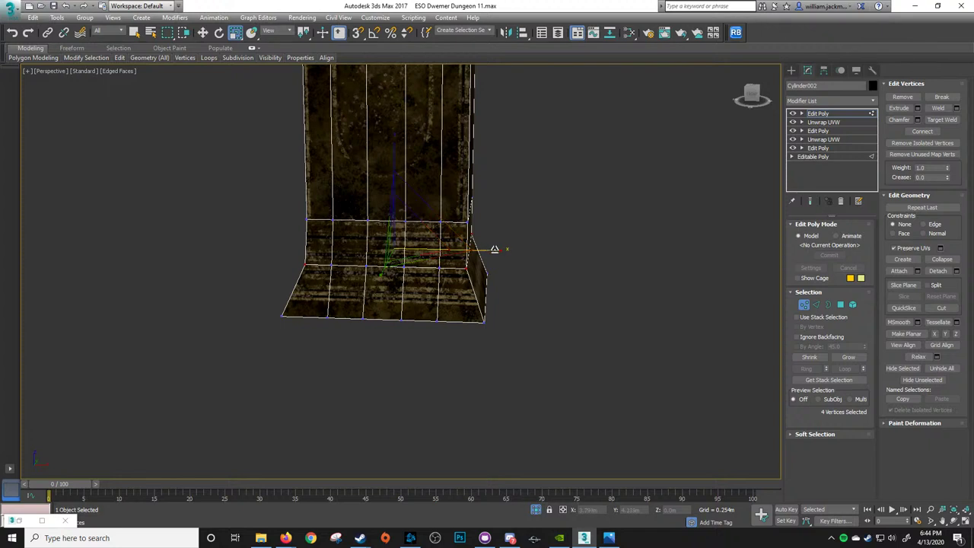
left_click_drag(495, 250, 484, 272)
Scale the four bottom corner vertices of the base slightly further outward along X, then leave vertex editing and deselect the pillar
middle_click_drag(243, 352, 275, 361, "alt")
left_click_drag(275, 363, 310, 320, "ctrl")
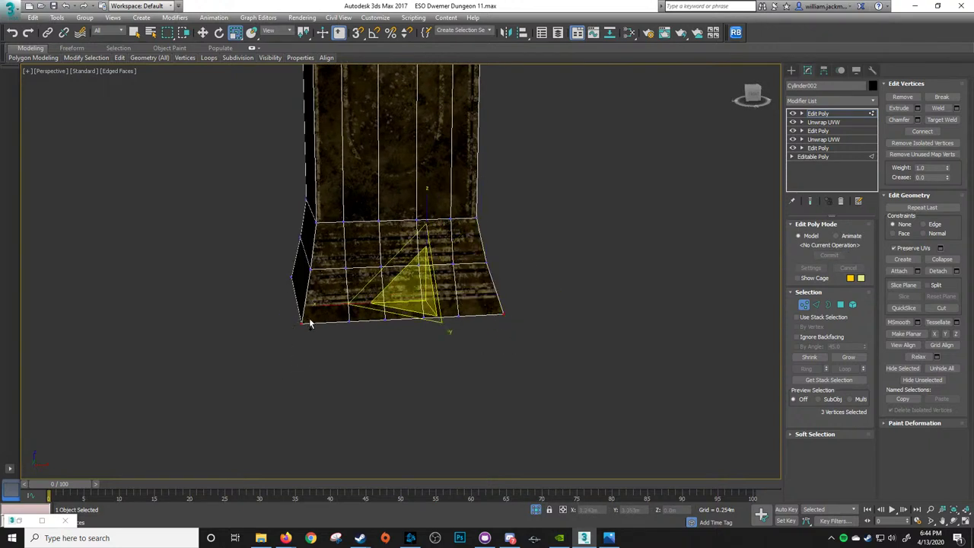
left_click_drag(299, 272, 295, 297, "ctrl")
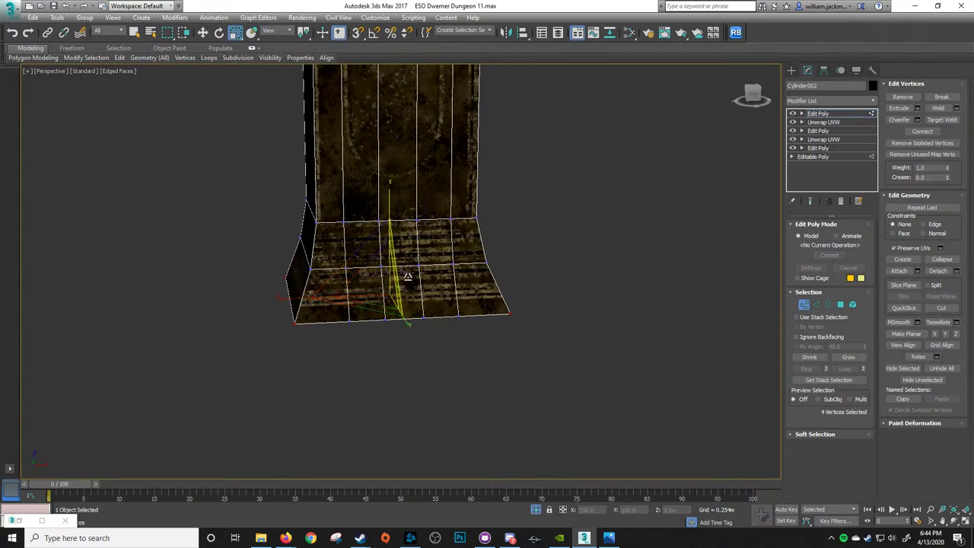
middle_click_drag(407, 277, 386, 273, "alt")
left_click(829, 118)
left_click(502, 205)
Examine the isolated pillar from the side and front, from the flared base up to the ring
key("F4")
mouse_move(502, 205)
middle_mouse_down()
mouse_move(489, 340)
mouse_move(478, 292)
mouse_move(532, 378)
mouse_move(479, 370)
mouse_move(492, 348)
mouse_move(490, 281)
mouse_move(474, 282)
mouse_move(452, 263)
mouse_move(582, 285)
middle_mouse_up()
scroll(487, 310, "down", 5)
key("F4")
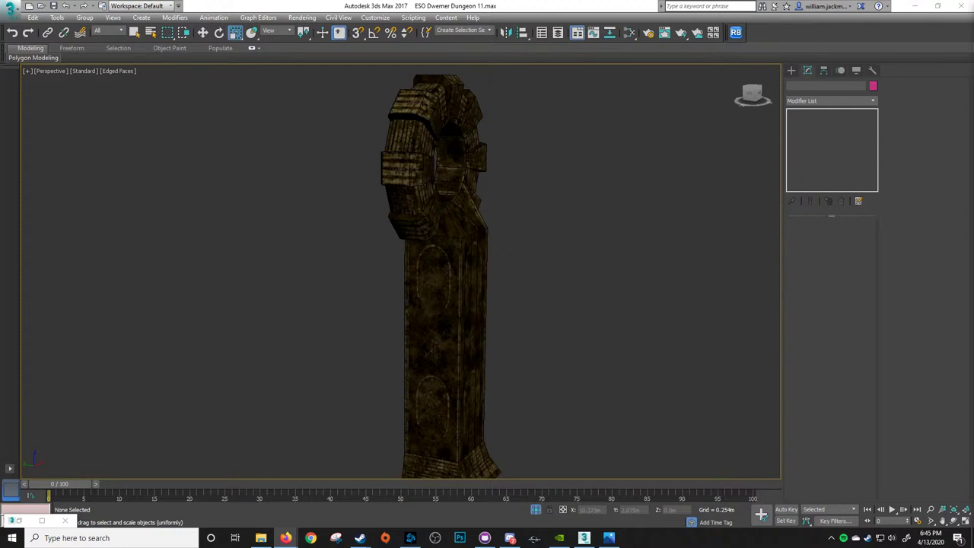
middle_click_drag(531, 259, 199, 251, "alt")
middle_click_drag(487, 228, 659, 337, "alt")
scroll(380, 205, "up", 4)
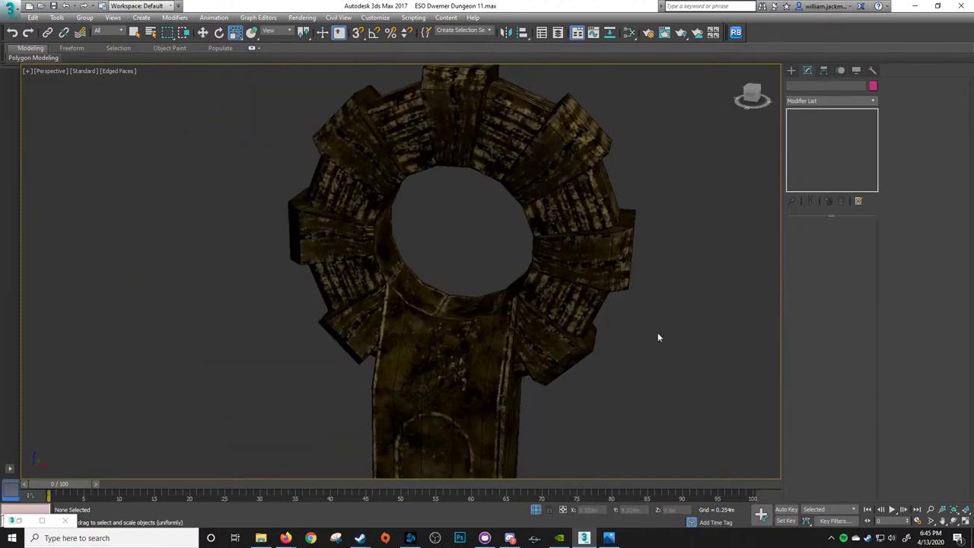
Exit isolation to show the whole dungeon, turn off edged faces, and view the pillar in its surroundings
left_click(535, 510)
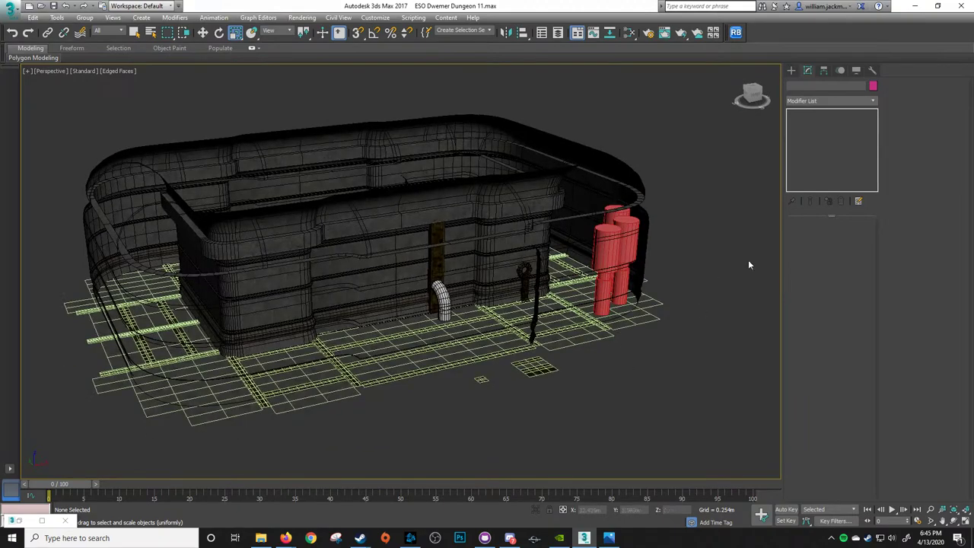
middle_click_drag(583, 275, 513, 276)
scroll(513, 275, "up", 5)
mouse_move(608, 315)
middle_mouse_down()
mouse_move(413, 282)
mouse_move(494, 289)
mouse_move(503, 270)
middle_mouse_up()
scroll(412, 282, "up", 4)
key("F4")
scroll(503, 270, "up", 4)
scroll(502, 270, "down", 7)
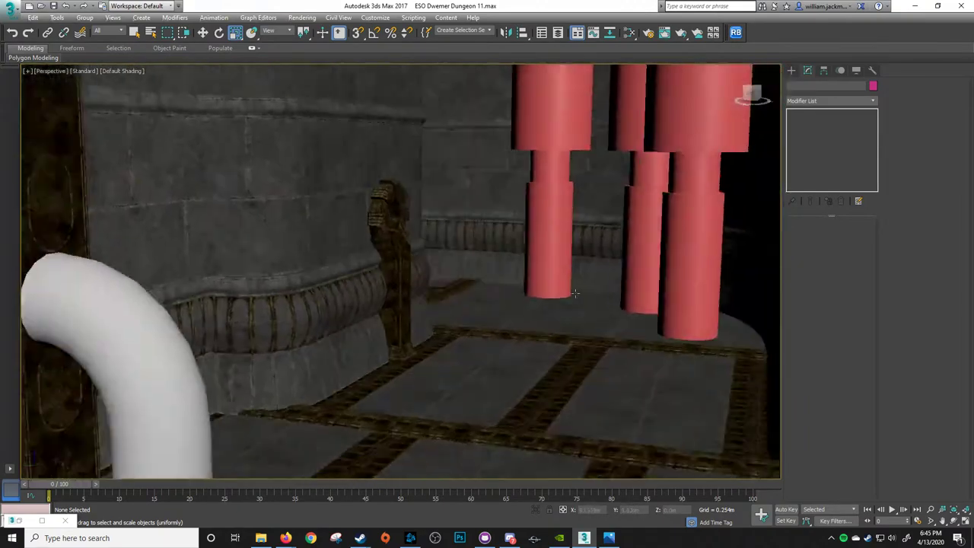
scroll(572, 305, "down", 1)
scroll(568, 314, "up", 5)
scroll(562, 323, "down", 6)
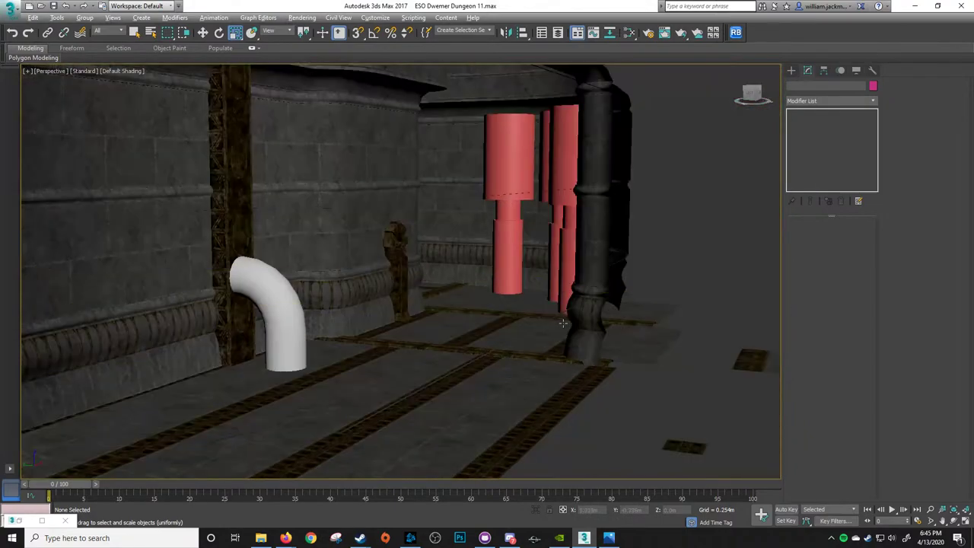
Inspect the pillar's ring and the inner faces of its hole up close against the wall, with and without edged faces
scroll(563, 323, "up", 5)
mouse_move(563, 324)
middle_mouse_down("alt")
mouse_move(547, 323)
mouse_move(588, 325)
mouse_move(446, 337)
mouse_move(559, 315)
middle_mouse_up("alt")
scroll(559, 304, "up", 5)
middle_click_drag(559, 251, 426, 222)
scroll(418, 183, "up", 3)
middle_click_drag(414, 166, 440, 227)
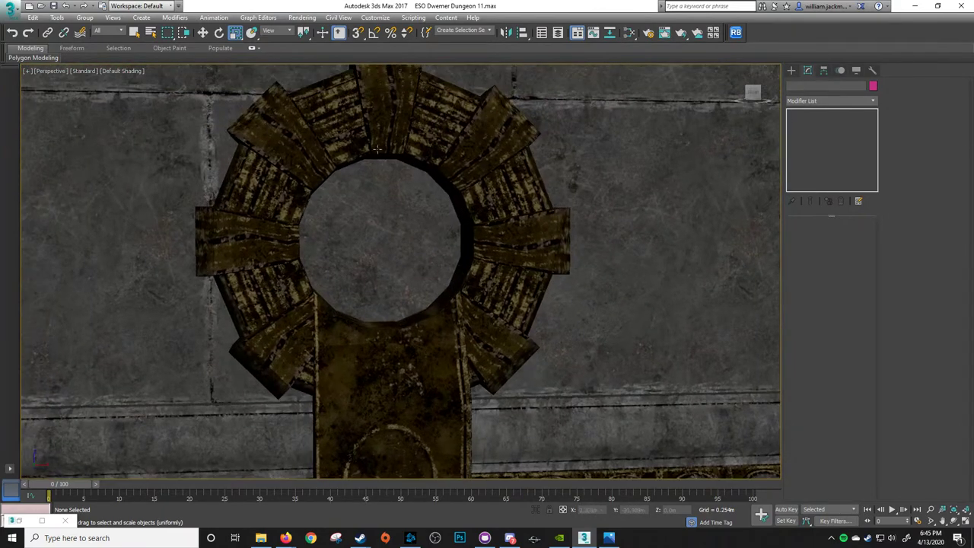
middle_click_drag(377, 149, 449, 194, "alt")
key("F4")
scroll(415, 225, "up", 3)
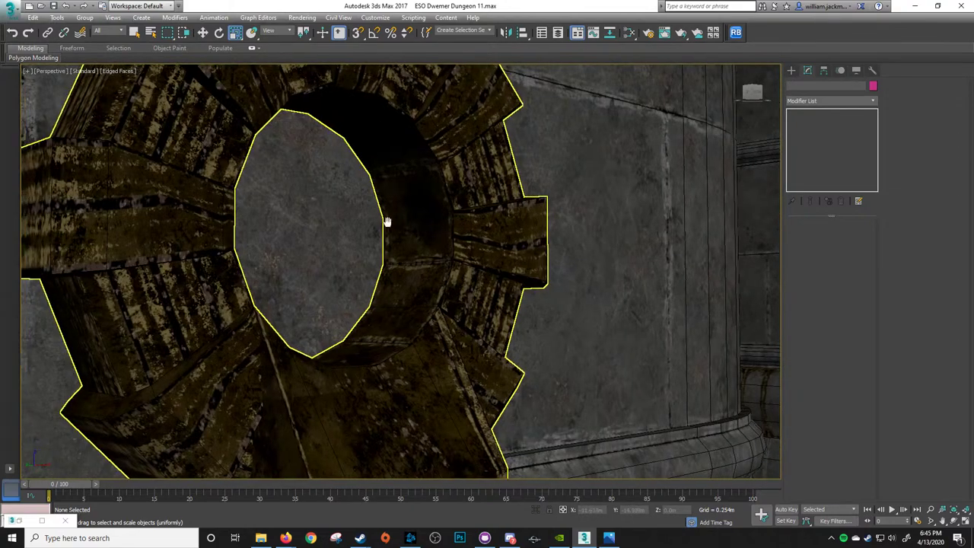
middle_click_drag(386, 221, 402, 238)
left_click(404, 236)
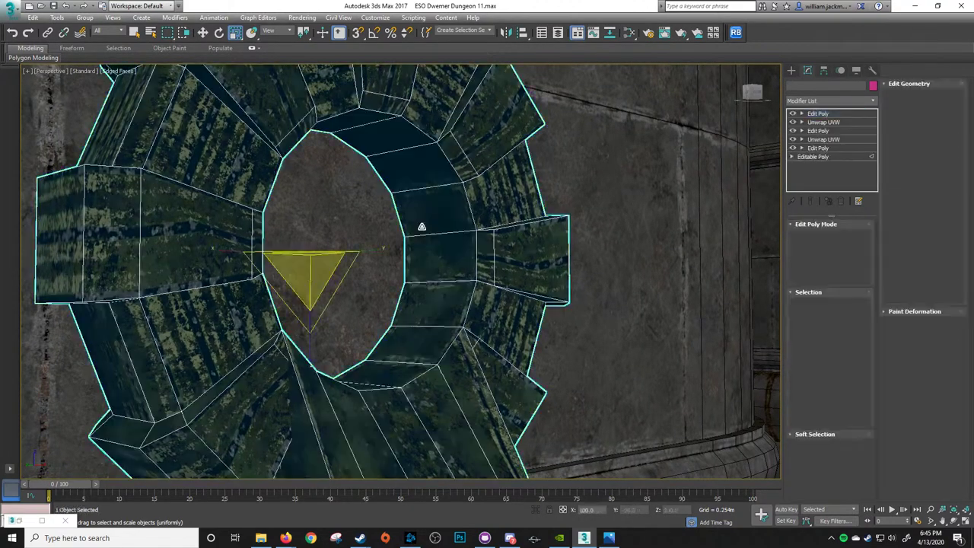
middle_click_drag(441, 260, 428, 278, "alt")
scroll(439, 262, "down", 2)
scroll(438, 264, "down", 5)
scroll(423, 277, "up", 3)
left_click(491, 289)
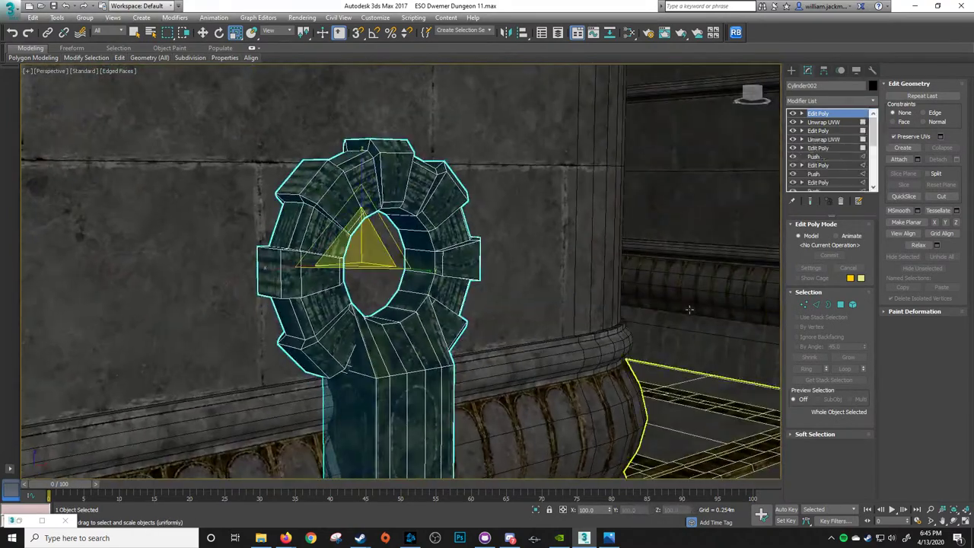
middle_click_drag(498, 289, 494, 291, "alt")
Switch to Firefox and study the zoomed Elder Scrolls Online concept art, comparing the ringed pillar and its surroundings
left_click(293, 537)
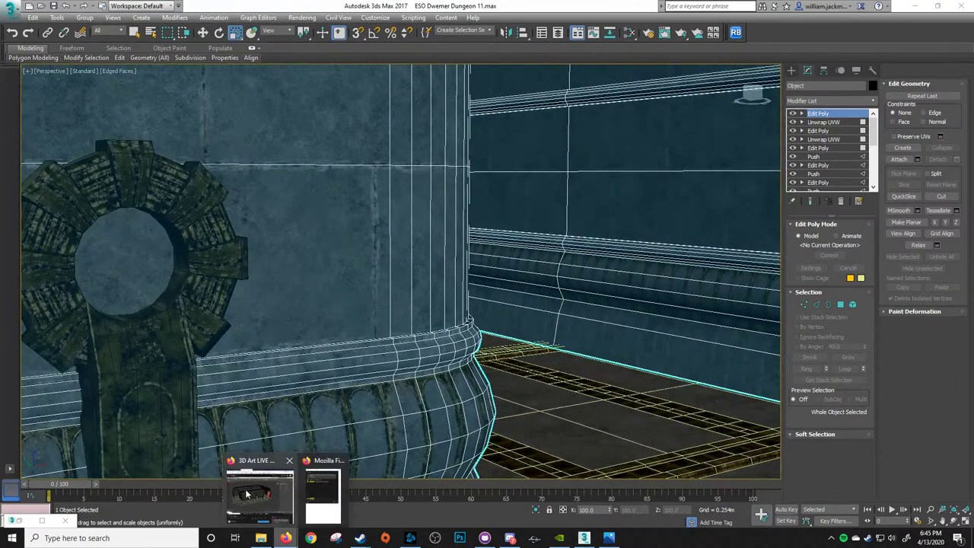
left_click(264, 489)
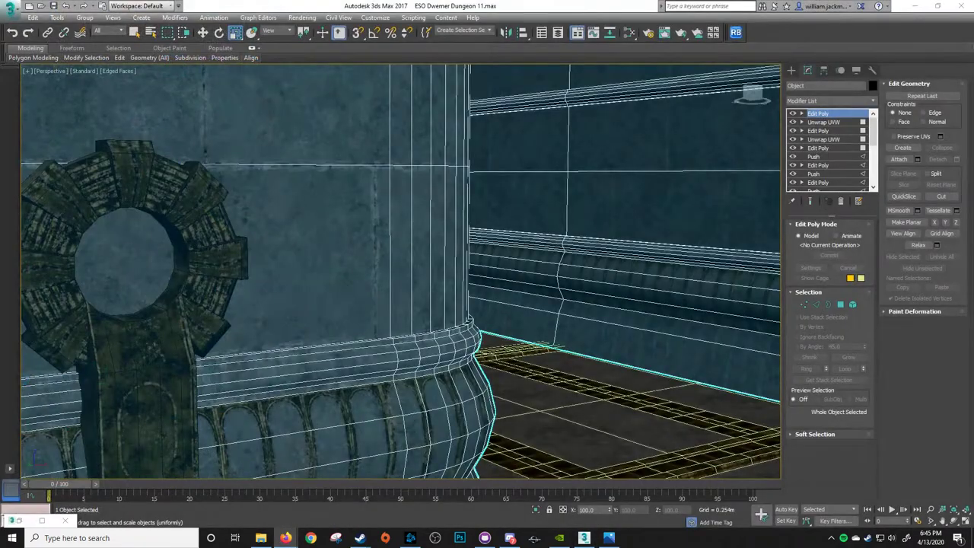
left_click_drag(973, 54, 608, 2)
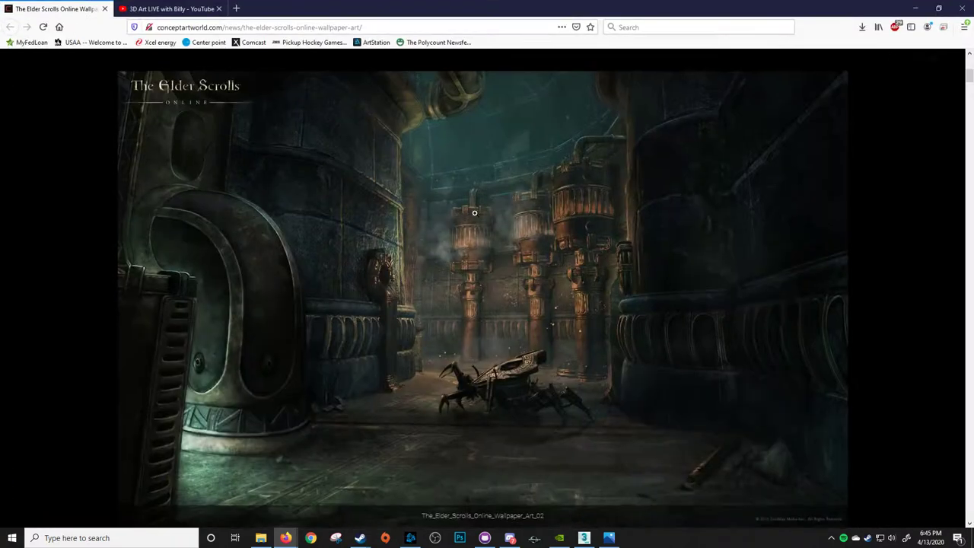
scroll(393, 289, "up", 2)
scroll(390, 292, "down", 2)
left_click(382, 389)
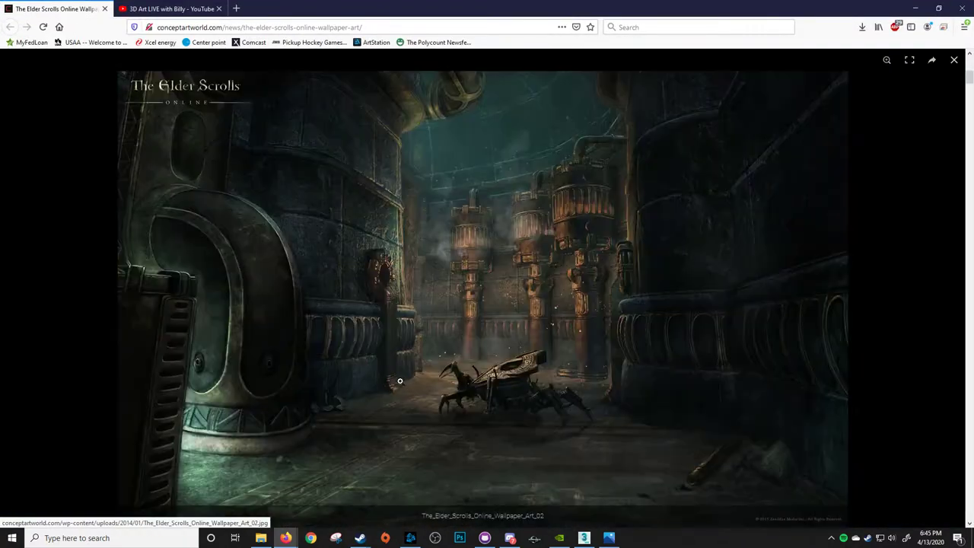
left_click(380, 275)
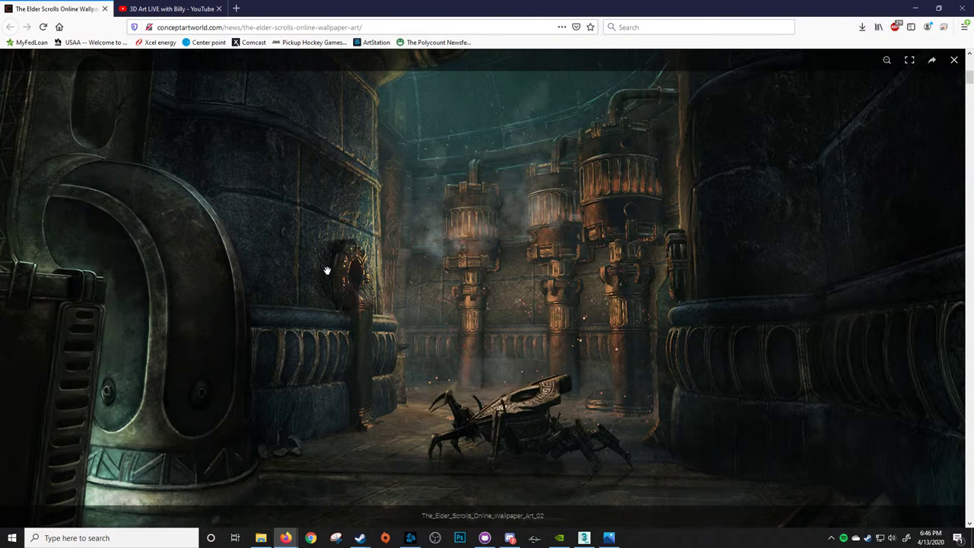
scroll(641, 311, "down", 2)
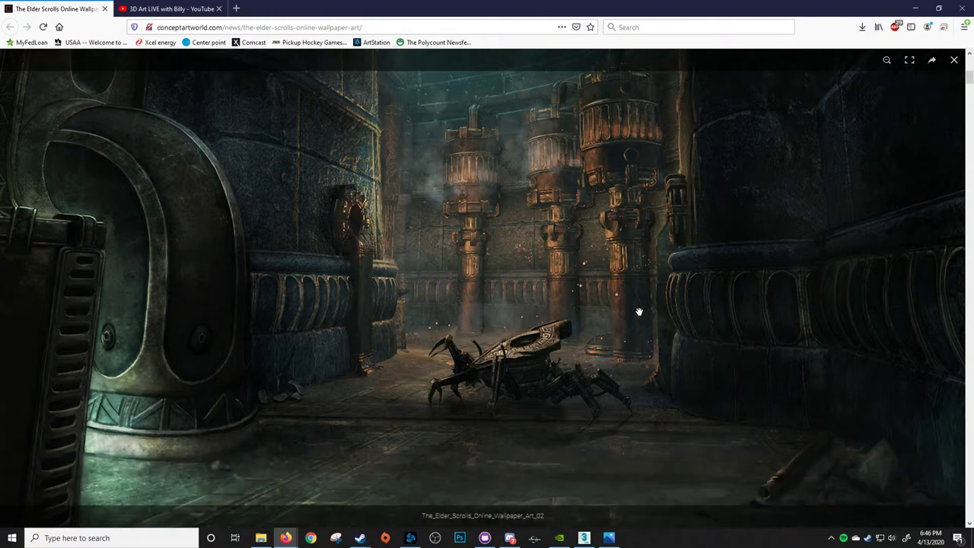
scroll(525, 358, "up", 2)
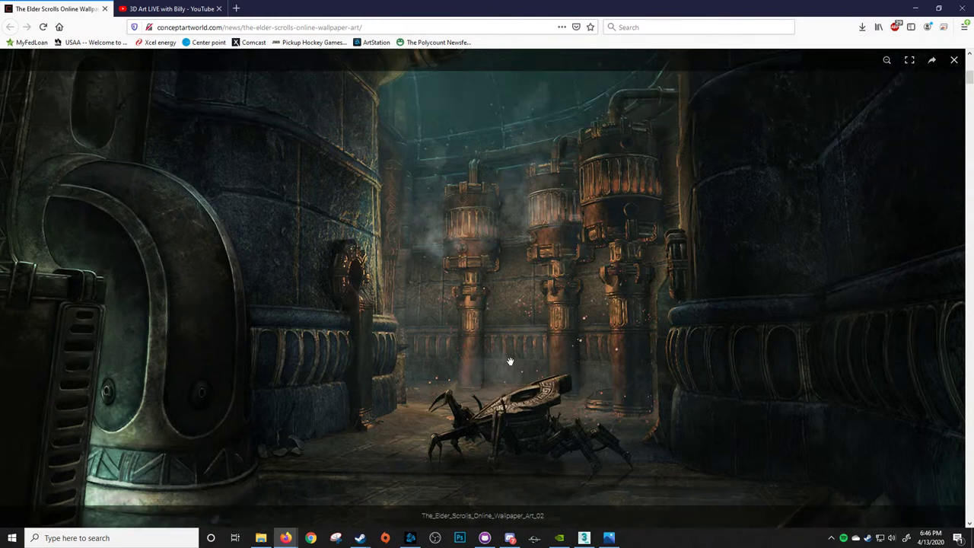
left_click(908, 7)
Select the ringed pillar in the scene and rename it Spider Spawner
scroll(472, 275, "down", 4)
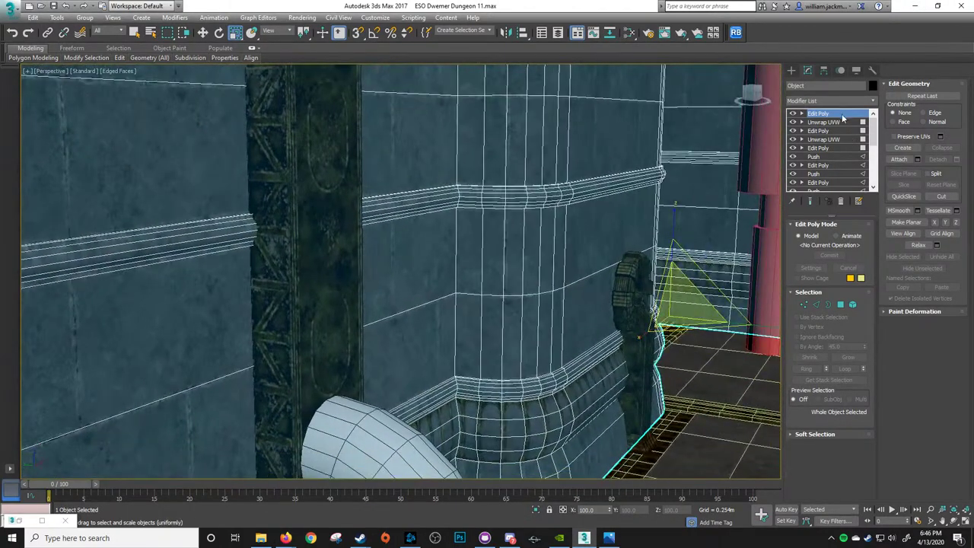
left_click_drag(843, 115, 842, 115)
left_click(830, 114)
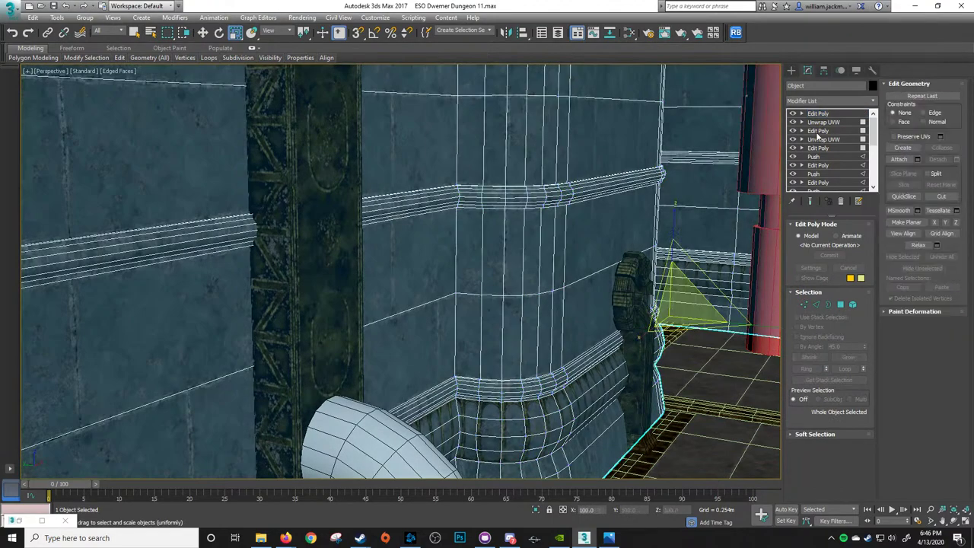
left_click(636, 320)
scroll(608, 304, "down", 5)
middle_click_drag(479, 247, 436, 272, "alt")
left_click_drag(829, 86, 701, 93)
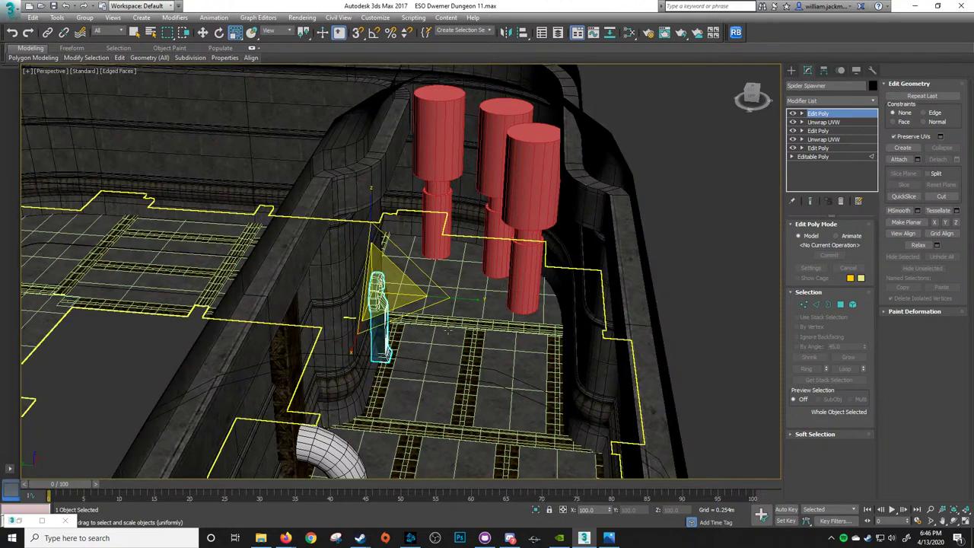
Slide the pillar about 0.41 m in the negative X direction along the wall and rename it Spider Spawner 01
middle_click_drag(461, 334, 314, 334, "alt")
middle_click_drag(314, 335, 510, 322)
key("F4")
scroll(441, 353, "up", 4)
key("w")
left_click_drag(525, 295, 506, 295)
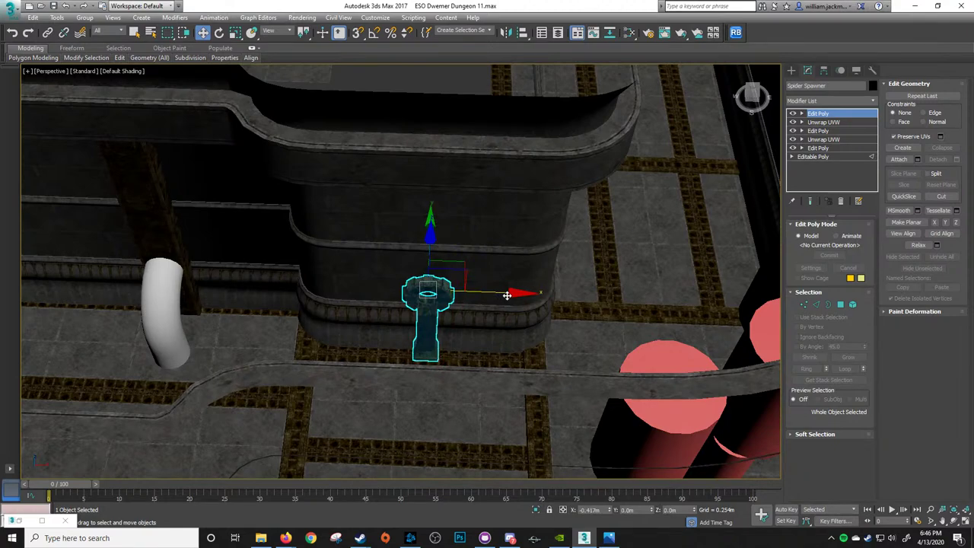
middle_click_drag(456, 294, 536, 270, "alt")
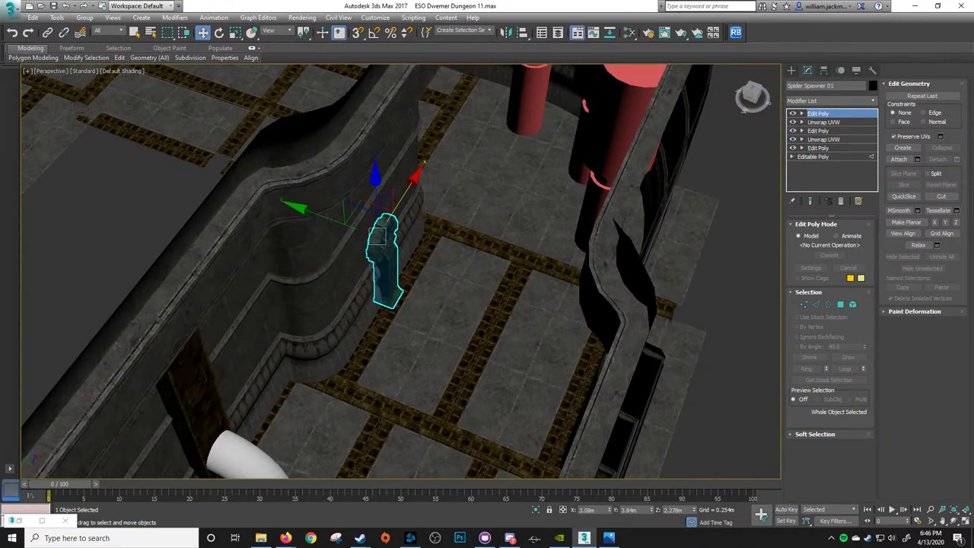
Turn on angle snap and clone the pillar as a single instance rotated -180 degrees about Z
middle_click_drag(524, 160, 555, 153, "alt")
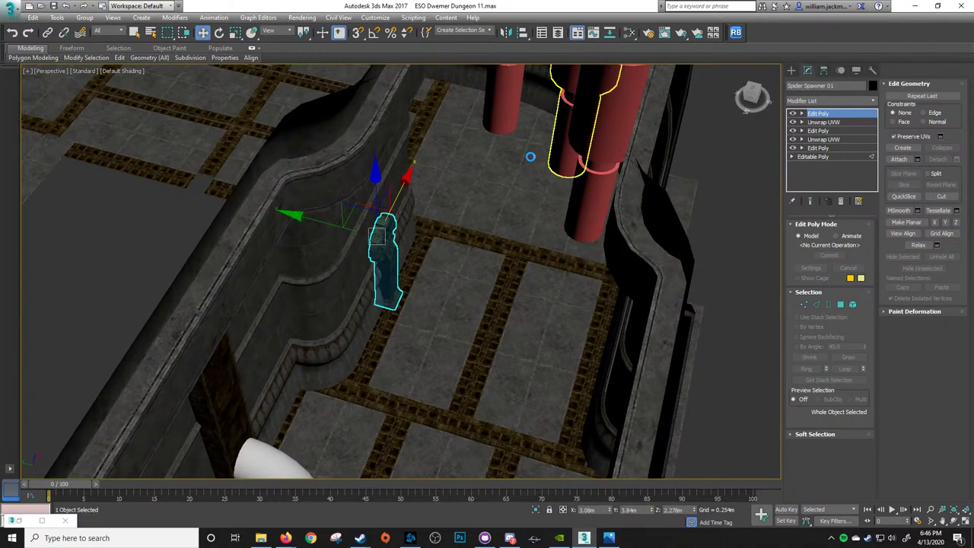
middle_click_drag(510, 272, 551, 270, "alt")
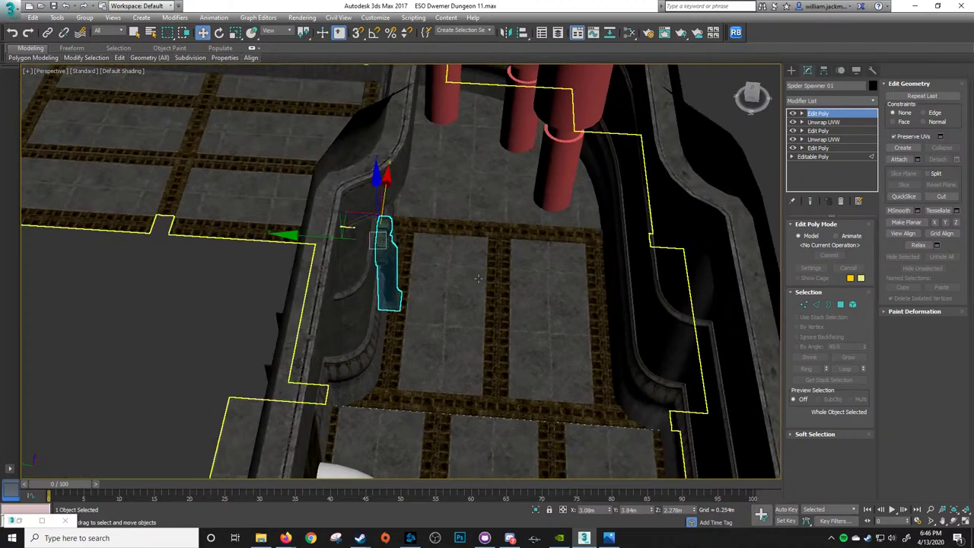
key("e")
left_click_drag(419, 298, 259, 298, "shift")
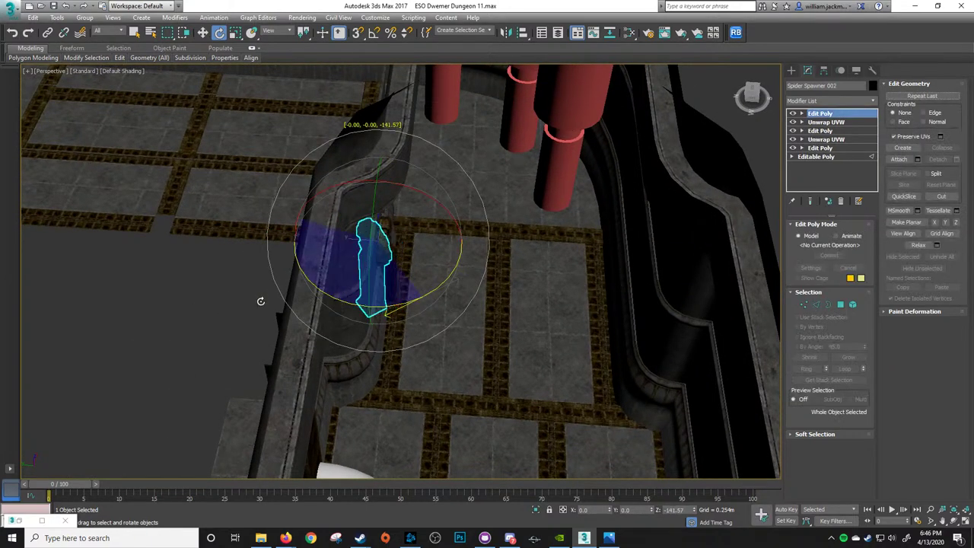
left_click(537, 312)
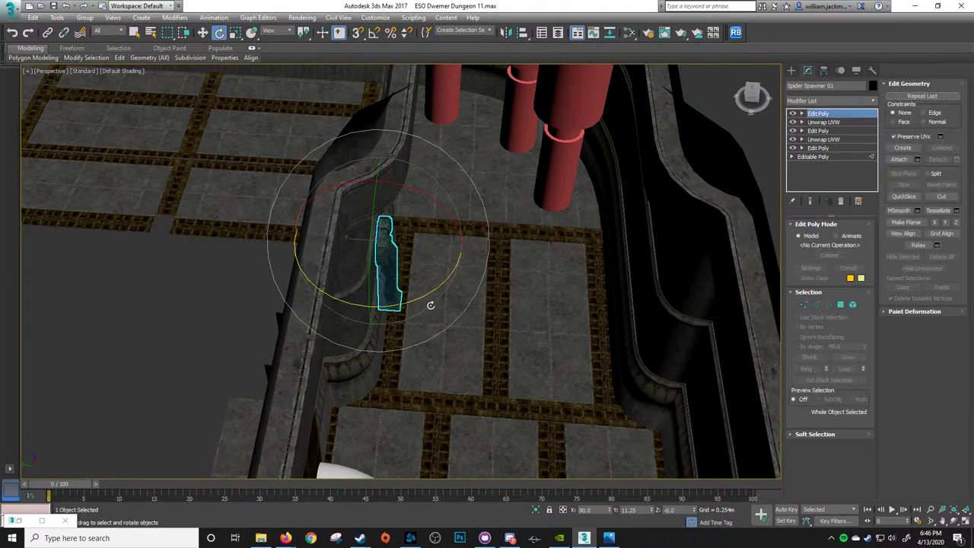
key("a")
left_click_drag(435, 290, 322, 299, "shift")
key("ctrl+z")
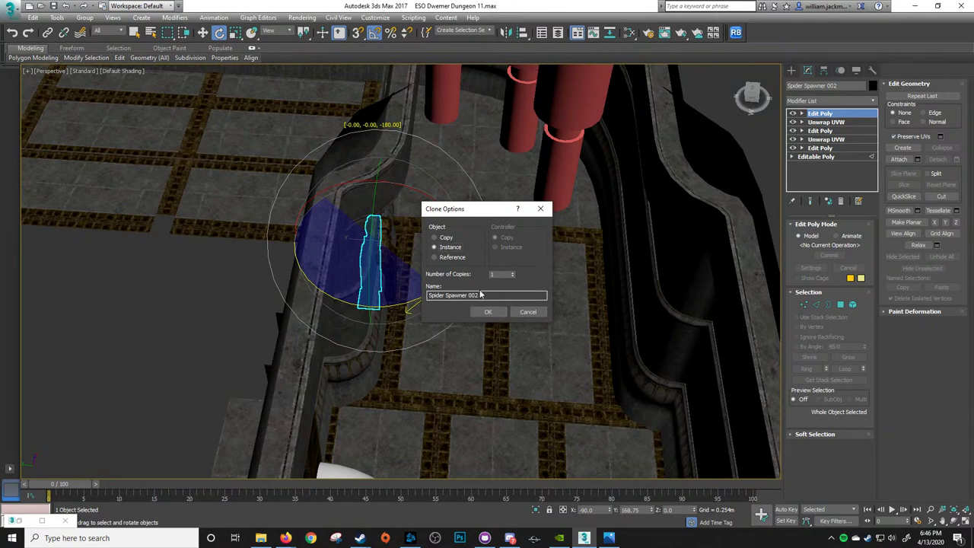
left_click(488, 311)
Move the rotated pillar instance along Y across the corridor to about -0.871 m, near the opposite wall
key("w")
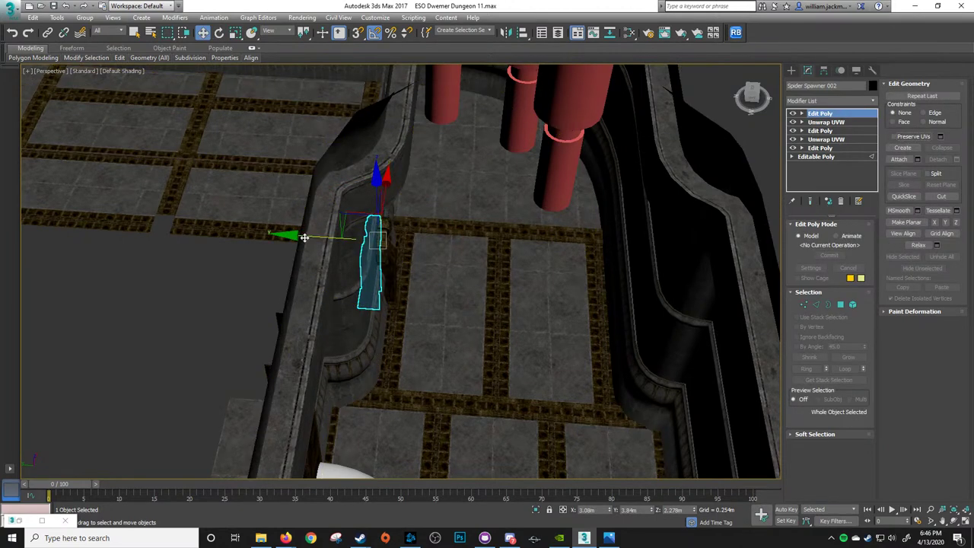
left_click_drag(308, 237, 515, 250)
middle_click_drag(594, 259, 488, 244)
scroll(488, 243, "up", 5)
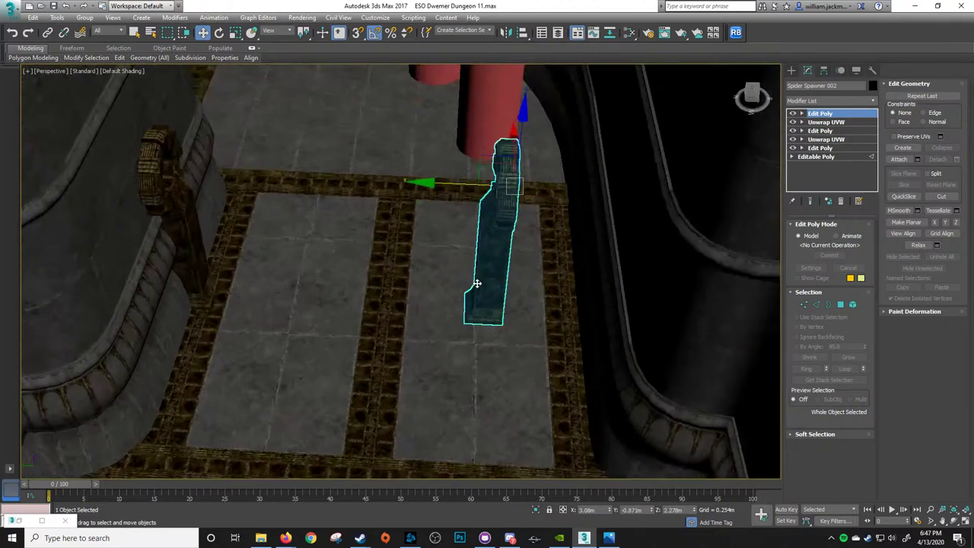
Snap the Spider Spawner 002 pillar along Y to about -2.228 m, against the corridor wall
mouse_move(637, 176)
middle_mouse_down()
mouse_move(512, 242)
mouse_move(522, 238)
mouse_move(365, 258)
middle_mouse_up()
key("F4")
middle_click_drag(365, 259, 279, 270, "alt")
scroll(278, 270, "up", 2)
scroll(279, 270, "down", 3)
key("s")
middle_click_drag(203, 255, 179, 260, "alt")
scroll(322, 271, "up", 5)
middle_click_drag(350, 269, 330, 284, "alt")
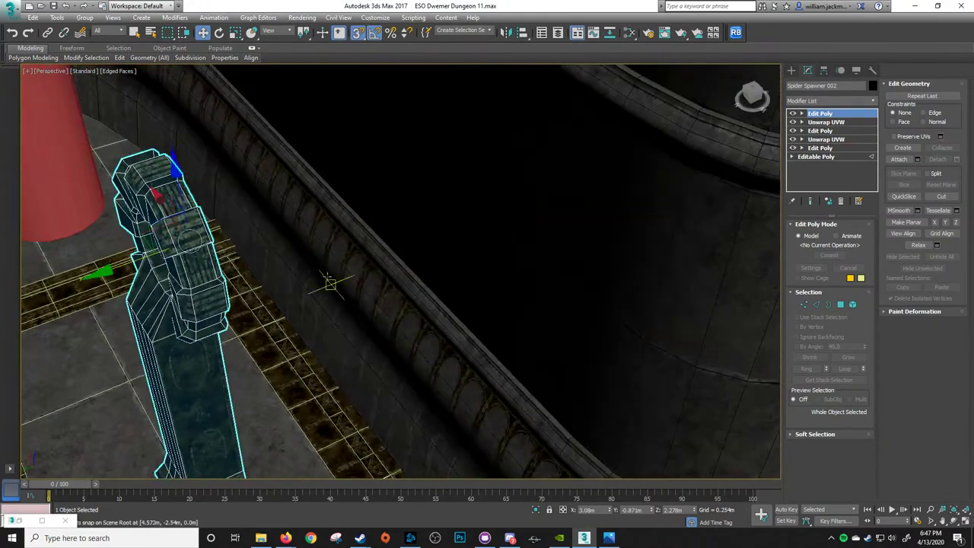
left_click_drag(221, 275, 652, 345)
middle_click_drag(621, 330, 681, 314, "alt")
middle_click_drag(609, 236, 539, 192)
scroll(645, 216, "up", 3)
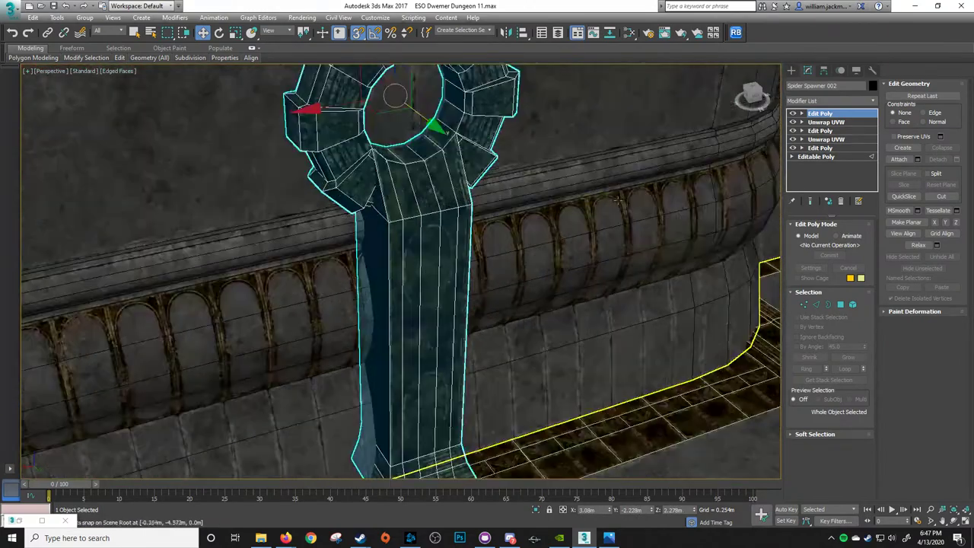
Examine the fit of the Spider Spawner 002 pillar against the wall moulding and the facing pair across the corridor
left_click(665, 144)
key("F4")
scroll(522, 248, "up", 4)
middle_click_drag(524, 245, 471, 228)
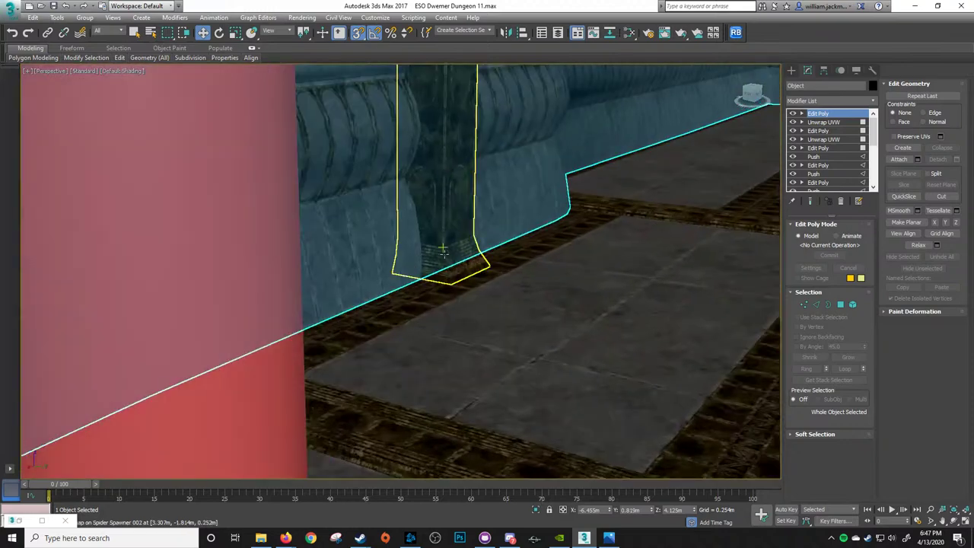
left_click(460, 212)
key("alt+q")
key("alt+q")
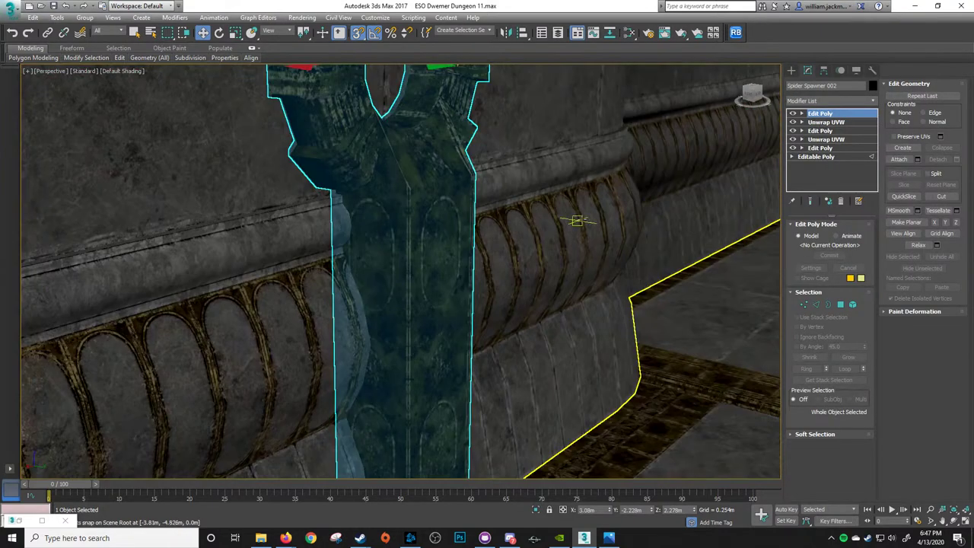
middle_click_drag(576, 220, 137, 456)
left_click(690, 182)
left_click(762, 344)
middle_click_drag(466, 273, 806, 236)
left_click(231, 322)
key("z")
middle_click_drag(556, 262, 293, 230, "alt")
scroll(429, 247, "down", 5)
left_click(616, 229)
middle_click_drag(412, 230, 505, 238, "alt")
mouse_move(427, 263)
middle_mouse_down("alt")
mouse_move(405, 248)
mouse_move(432, 252)
mouse_move(420, 259)
middle_mouse_up("alt")
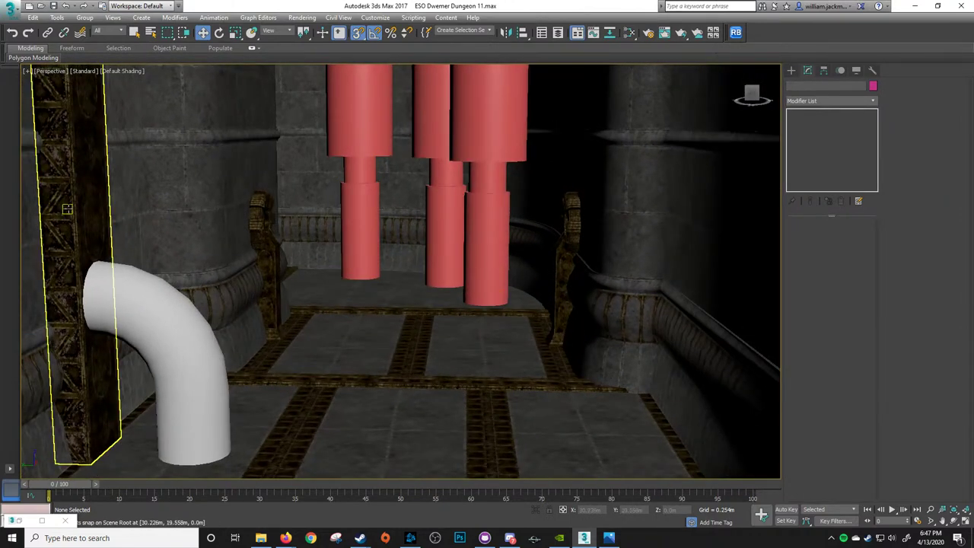
middle_click_drag(418, 305, 403, 311, "alt")
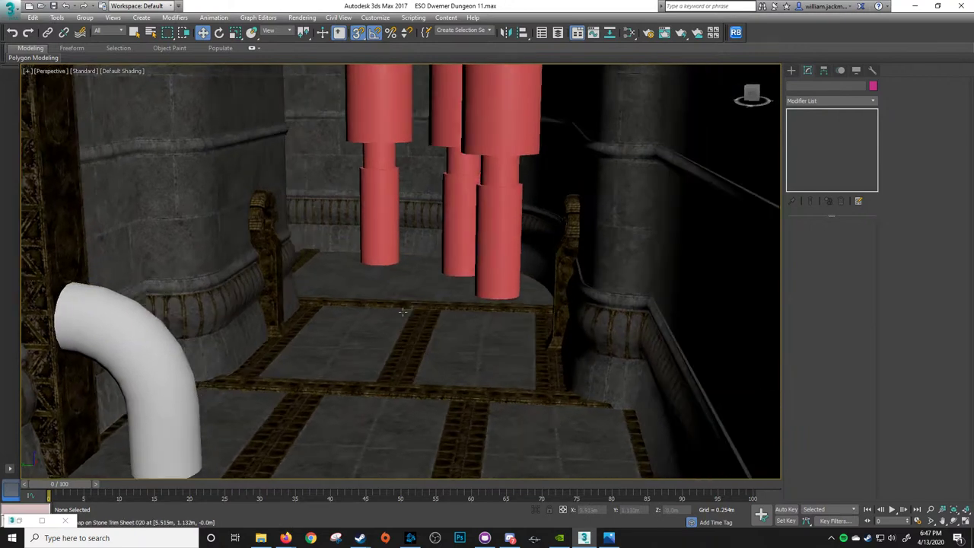
middle_click_drag(454, 246, 455, 259, "alt")
Clone the two facing pillars as instances along X to the opposite end of the corridor
left_click(571, 252)
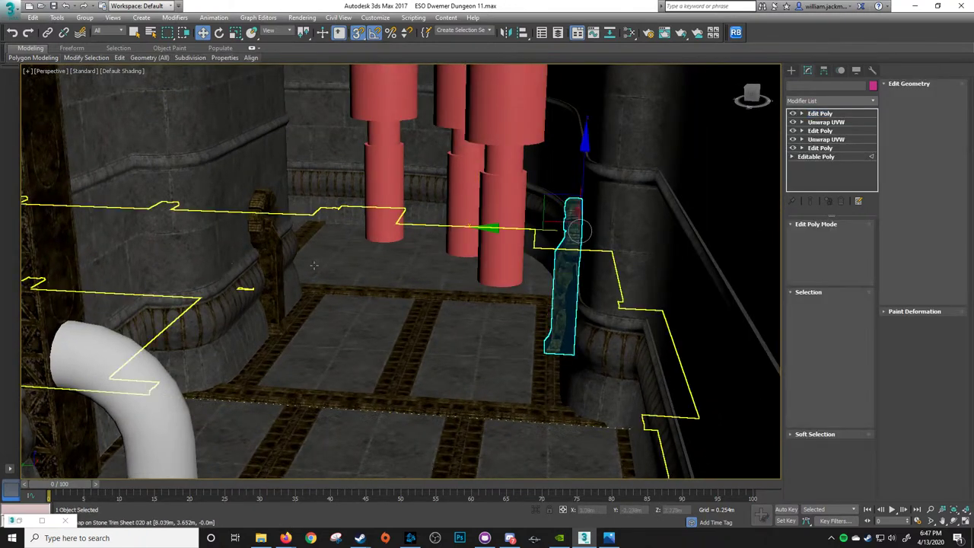
left_click(269, 255, "ctrl")
middle_click_drag(408, 308, 417, 292, "alt")
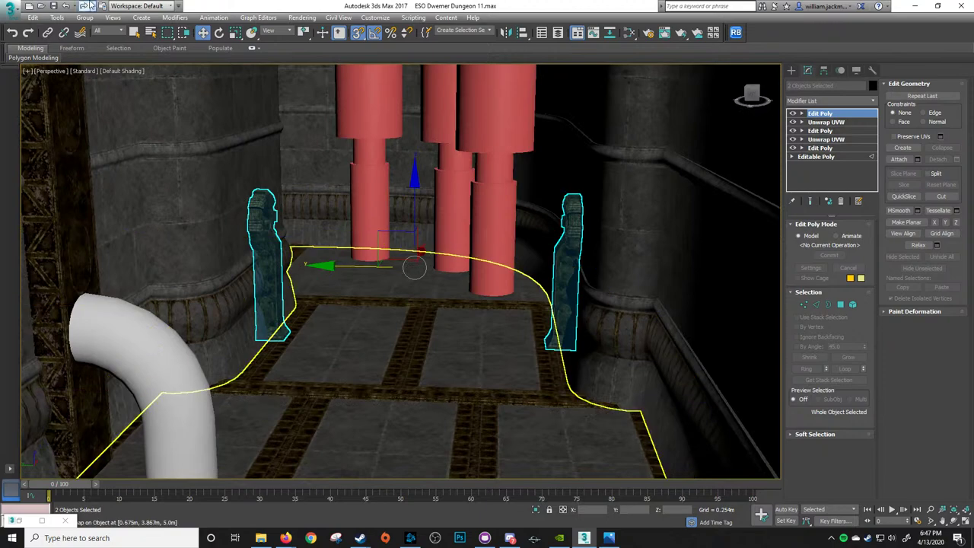
middle_click_drag(396, 202, 502, 258, "alt")
scroll(400, 218, "down", 5)
middle_click_drag(502, 258, 536, 303)
key("s")
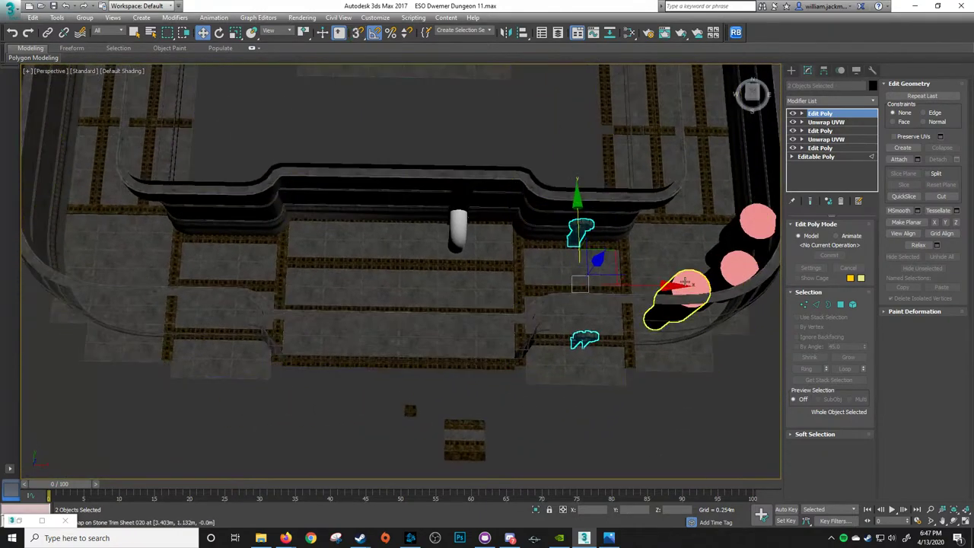
left_click_drag(460, 270, 298, 263, "shift")
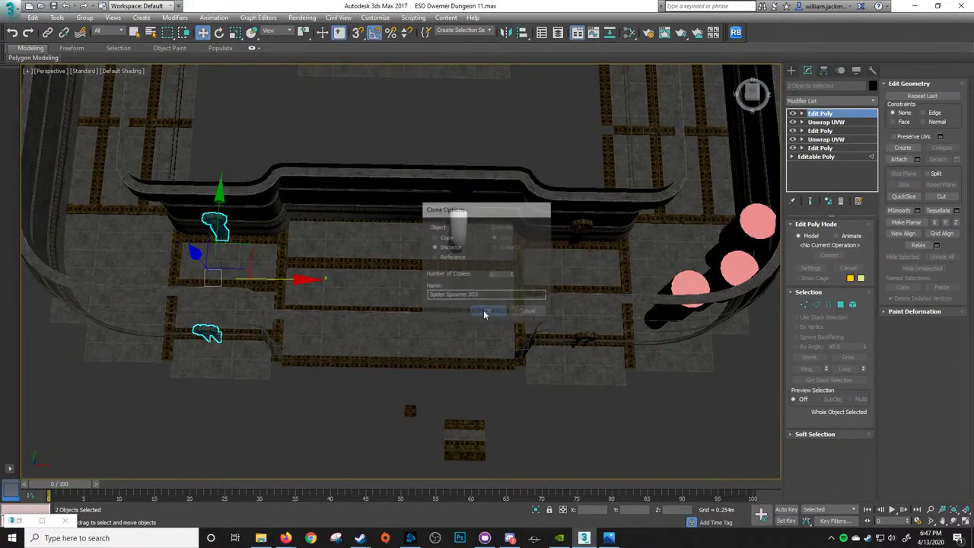
Select all four corridor pillars and clone them once as instances along Y into the parallel corridor
left_click(580, 224, "ctrl")
middle_click_drag(471, 219, 604, 243, "alt")
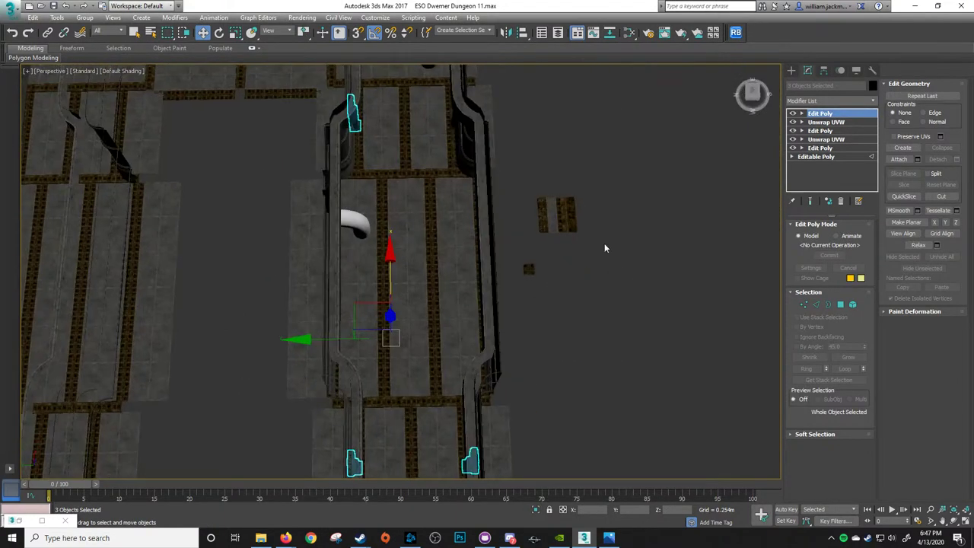
middle_click_drag(389, 180, 436, 115, "alt")
left_click(404, 151, "ctrl")
left_click(389, 170, "ctrl")
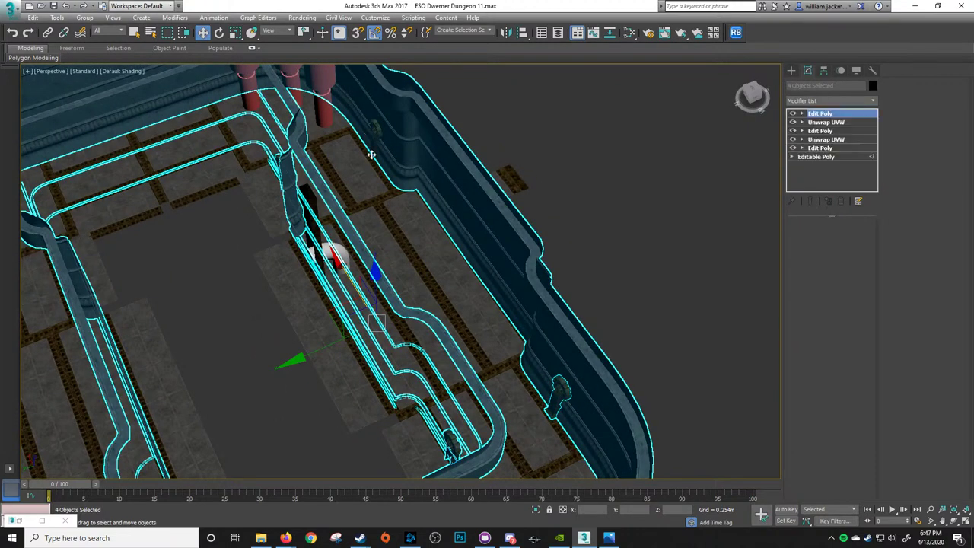
left_click(377, 138, "ctrl")
mouse_move(364, 165)
middle_mouse_down("alt")
mouse_move(424, 217)
mouse_move(564, 225)
middle_mouse_up("alt")
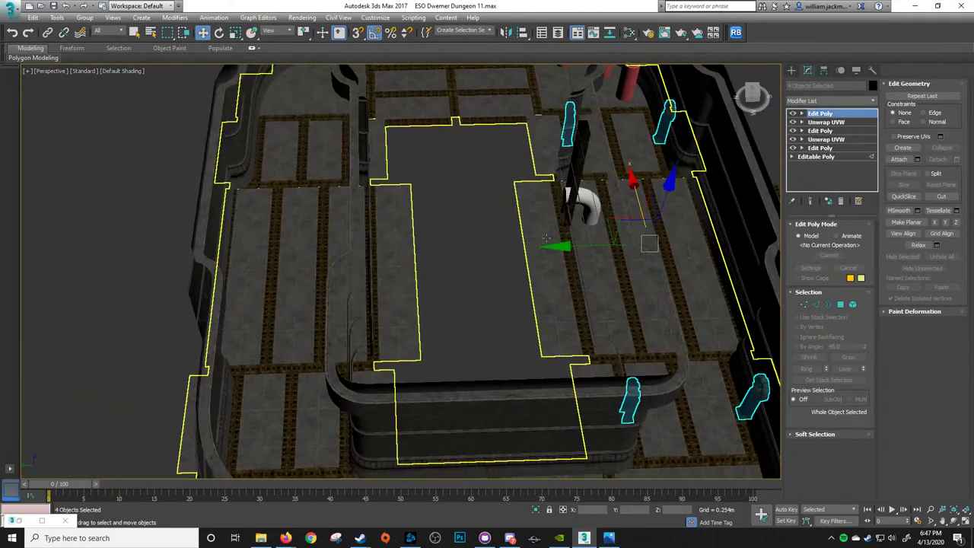
key("s")
left_click_drag(569, 245, 318, 243, "shift")
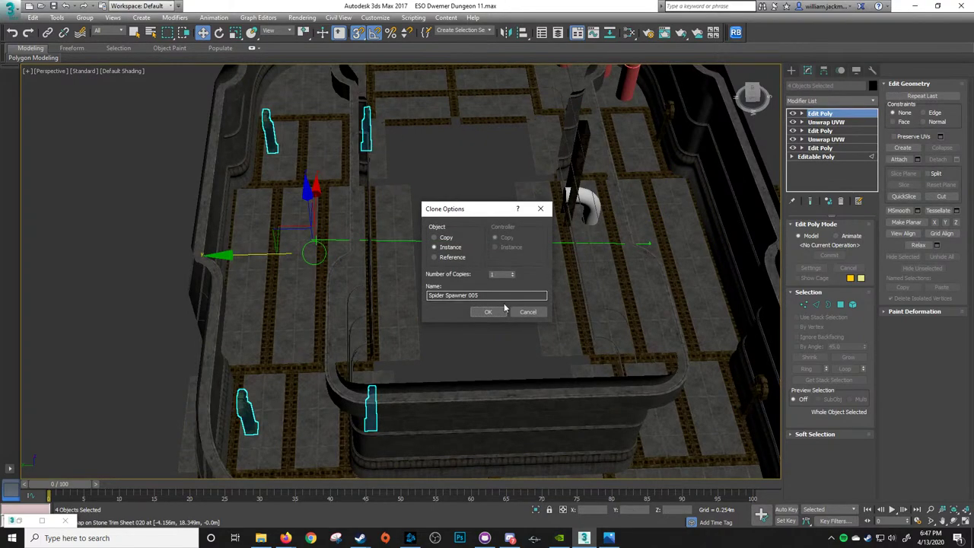
Snap the four cloned pillars along Y so they sit against the parallel corridor's walls
middle_click_drag(389, 261, 493, 118)
scroll(472, 263, "up", 6)
scroll(353, 254, "up", 2)
mouse_move(471, 263)
middle_mouse_down()
mouse_move(354, 254)
mouse_move(457, 251)
mouse_move(506, 206)
mouse_move(524, 304)
mouse_move(455, 317)
mouse_move(478, 282)
mouse_move(519, 279)
middle_mouse_up()
key("F4")
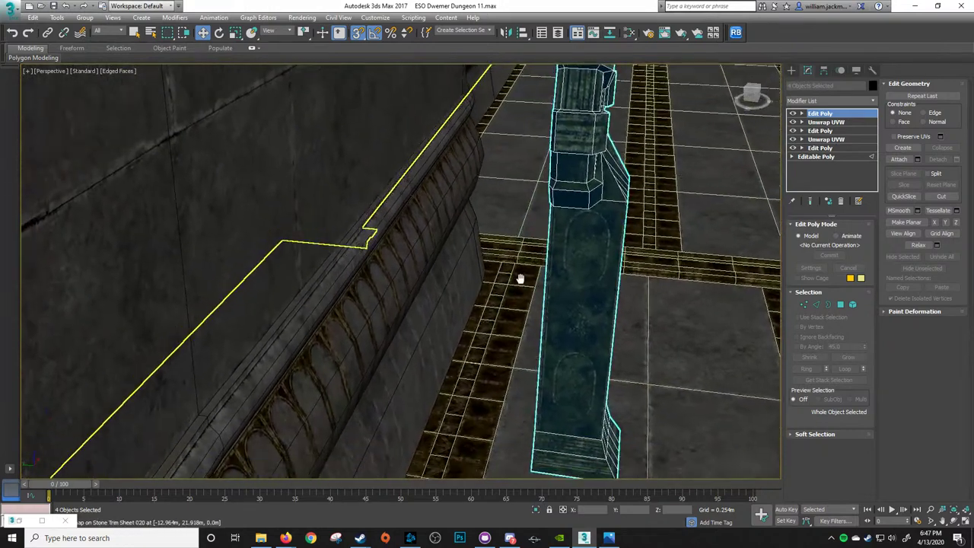
left_click_drag(538, 430, 198, 412)
scroll(321, 315, "down", 3)
middle_click_drag(321, 315, 380, 312, "alt")
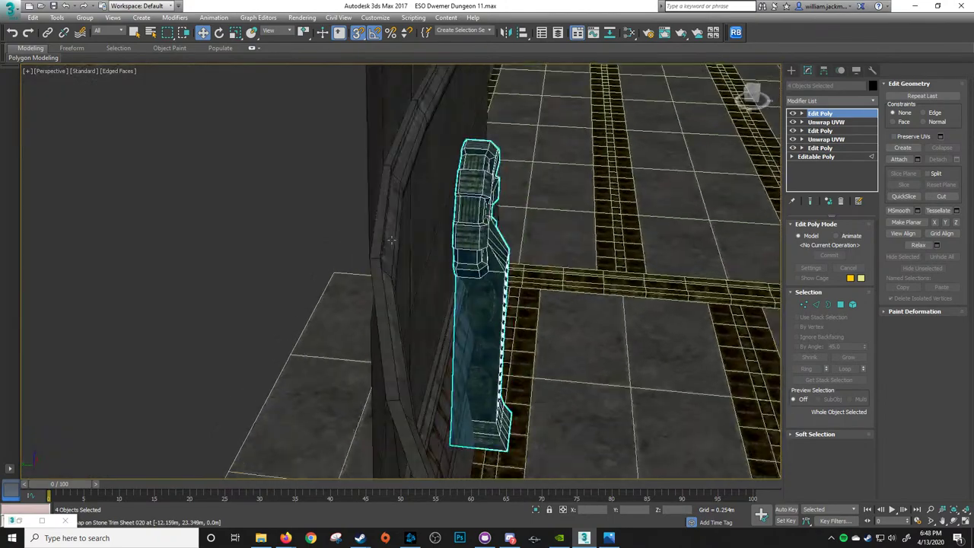
Examine how the cloned pillars in the parallel corridor meet the curved wall and its trim
middle_click_drag(456, 221, 250, 206)
mouse_move(327, 207)
middle_mouse_down()
mouse_move(432, 208)
mouse_move(327, 217)
middle_mouse_up()
middle_click_drag(474, 251, 498, 202, "alt")
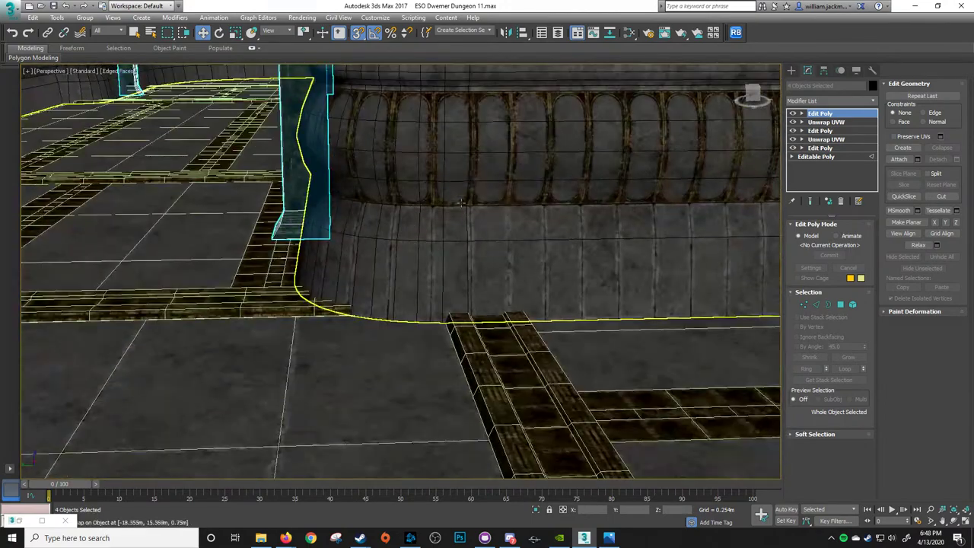
middle_click_drag(521, 254, 552, 368)
scroll(525, 219, "up", 2)
middle_click_drag(482, 185, 495, 363)
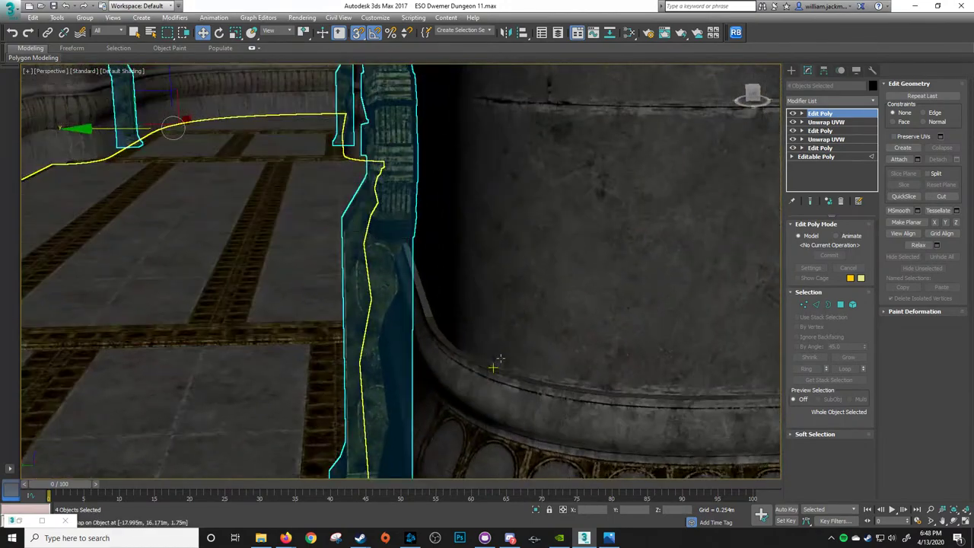
middle_click_drag(443, 191, 488, 325)
middle_click_drag(456, 252, 610, 254)
scroll(610, 253, "up", 2)
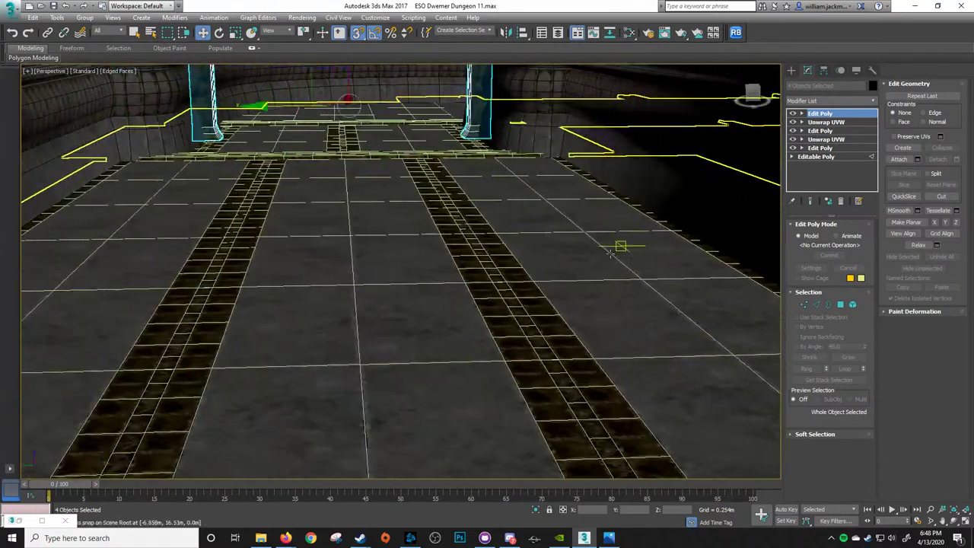
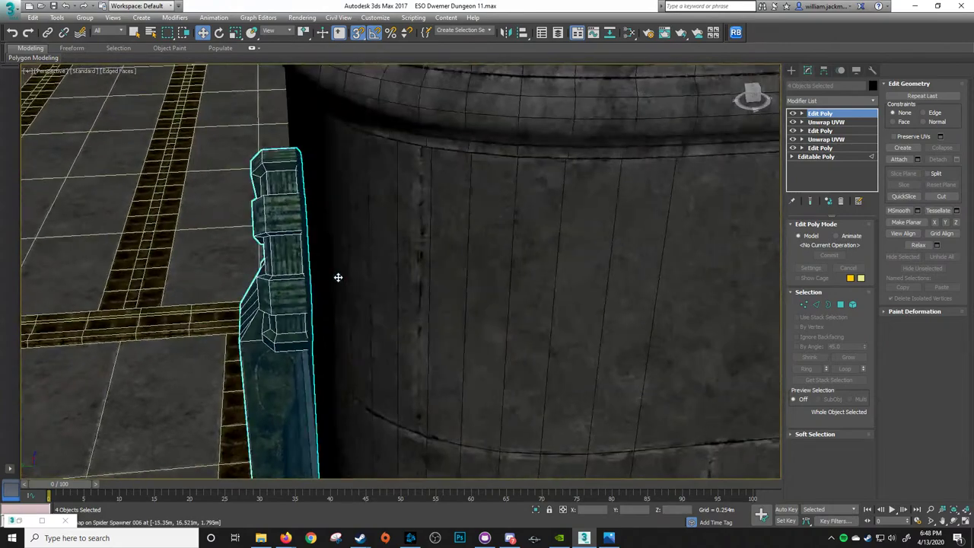
middle_click_drag(337, 277, 607, 413)
left_click(523, 239)
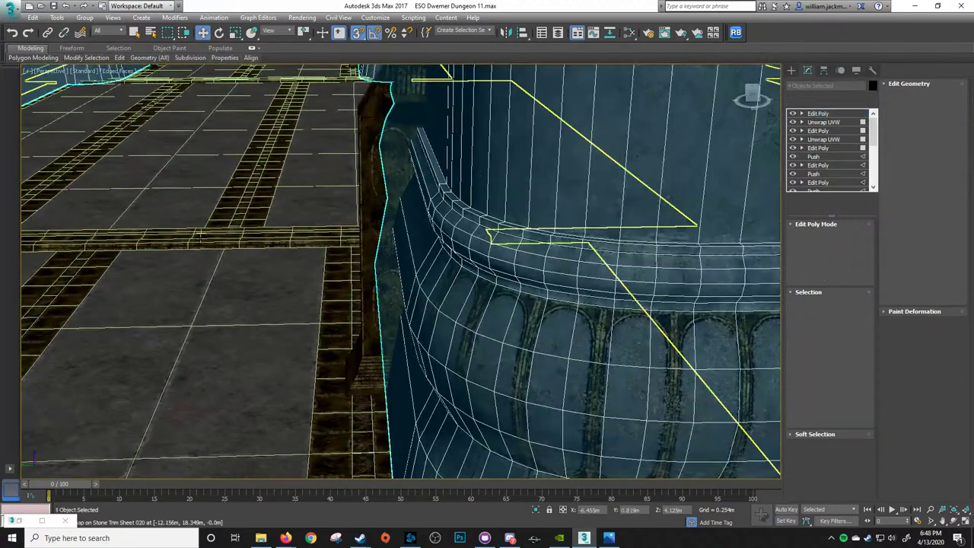
key("F4")
scroll(330, 306, "down", 4)
mouse_move(330, 307)
middle_mouse_down("alt")
mouse_move(328, 287)
mouse_move(324, 304)
middle_mouse_up("alt")
middle_click_drag(323, 304, 933, 272)
Examine the Spider Spawner 004 and 003 pillars in the first corridor for gaps or overlap with the walls
scroll(461, 250, "down", 4)
middle_click_drag(461, 250, 372, 291)
scroll(450, 290, "up", 7)
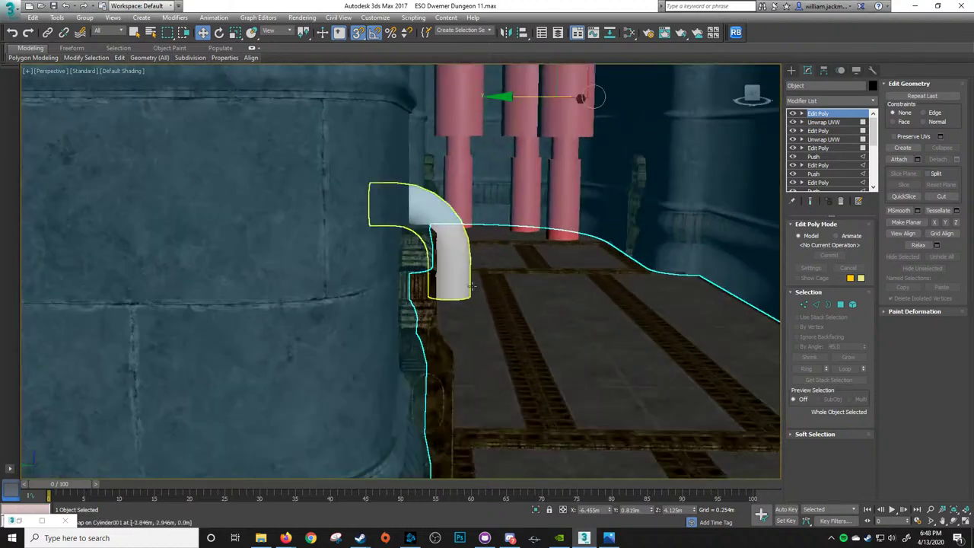
middle_click_drag(467, 309, 464, 289)
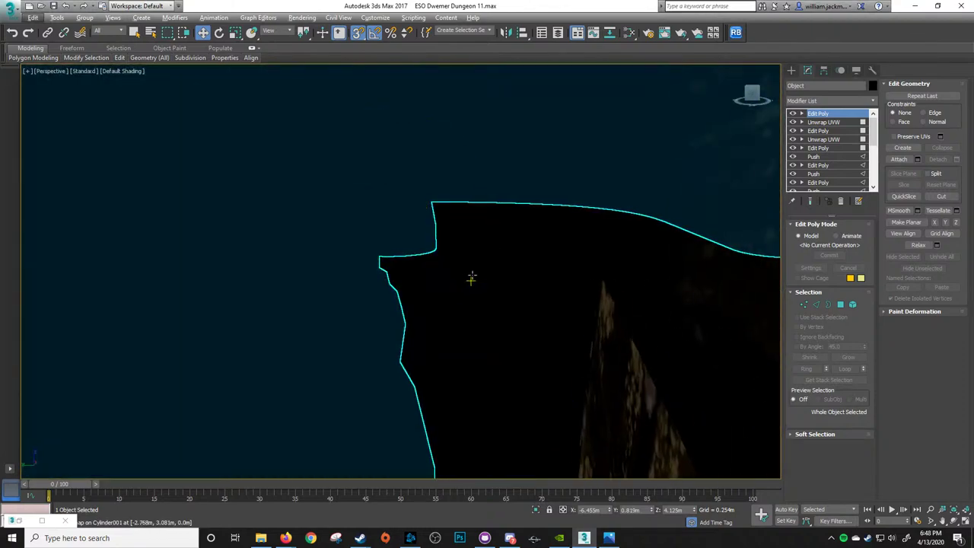
left_click(617, 326)
key("z")
middle_click_drag(401, 288, 389, 327, "alt")
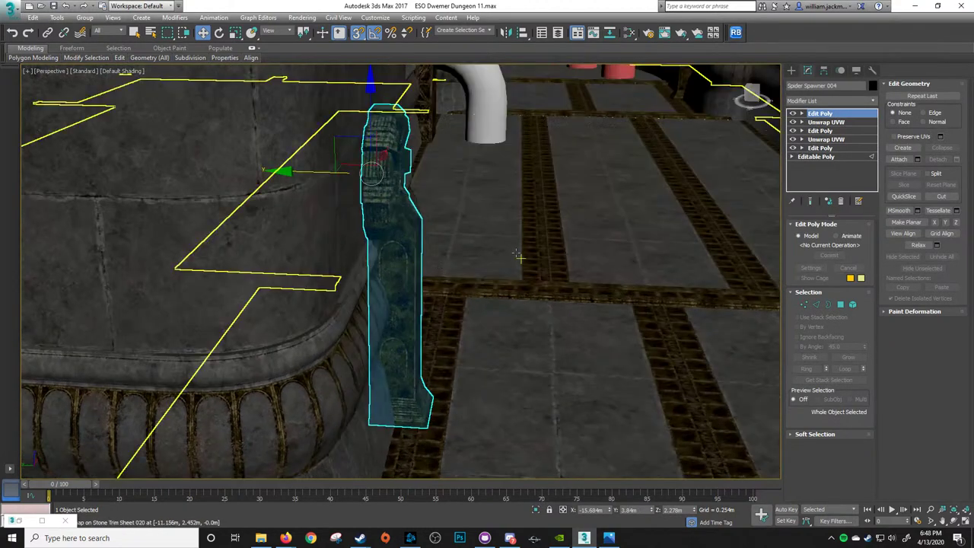
left_click(522, 258)
scroll(456, 281, "up", 3)
middle_click_drag(450, 299, 199, 294)
scroll(496, 320, "down", 2)
scroll(461, 306, "down", 10)
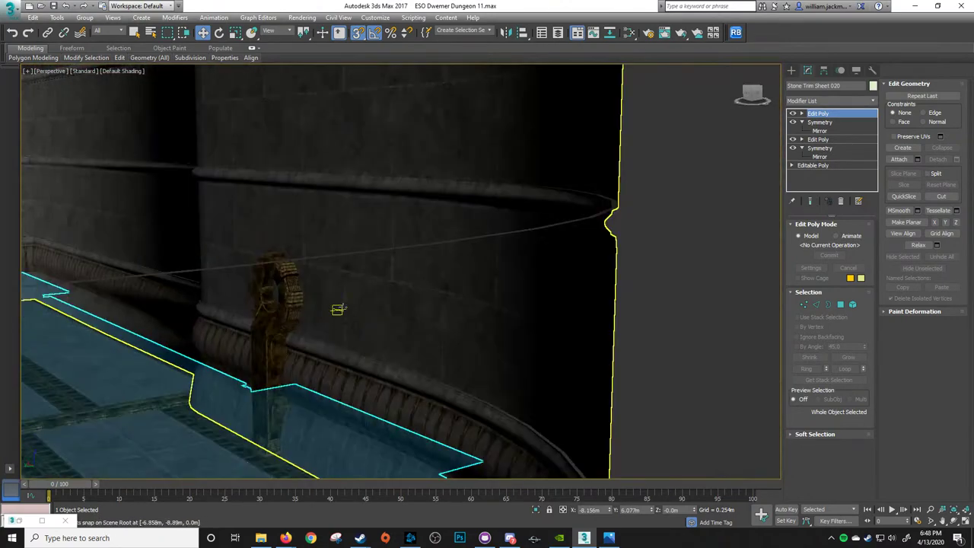
scroll(340, 308, "up", 5)
middle_click_drag(348, 308, 517, 295)
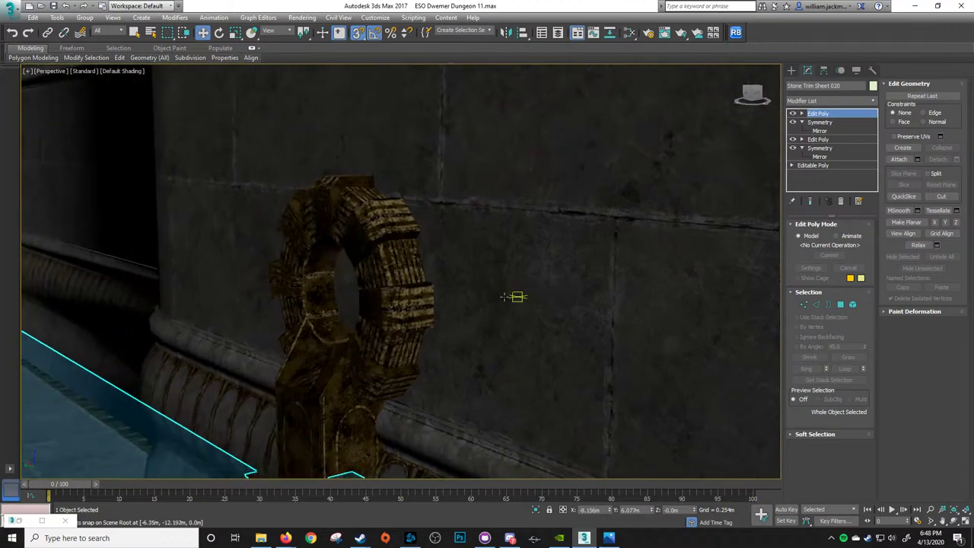
mouse_move(434, 300)
middle_mouse_down("alt")
mouse_move(402, 311)
mouse_move(557, 285)
mouse_move(553, 271)
middle_mouse_up("alt")
key("F4")
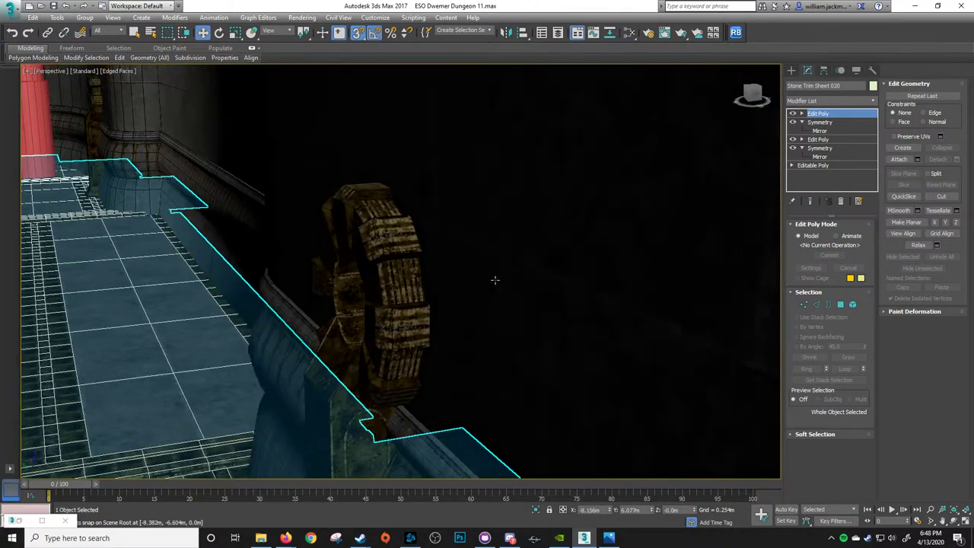
mouse_move(494, 279)
middle_mouse_down("alt")
mouse_move(528, 263)
mouse_move(541, 233)
mouse_move(523, 246)
middle_mouse_up("alt")
middle_click_drag(349, 266, 414, 247)
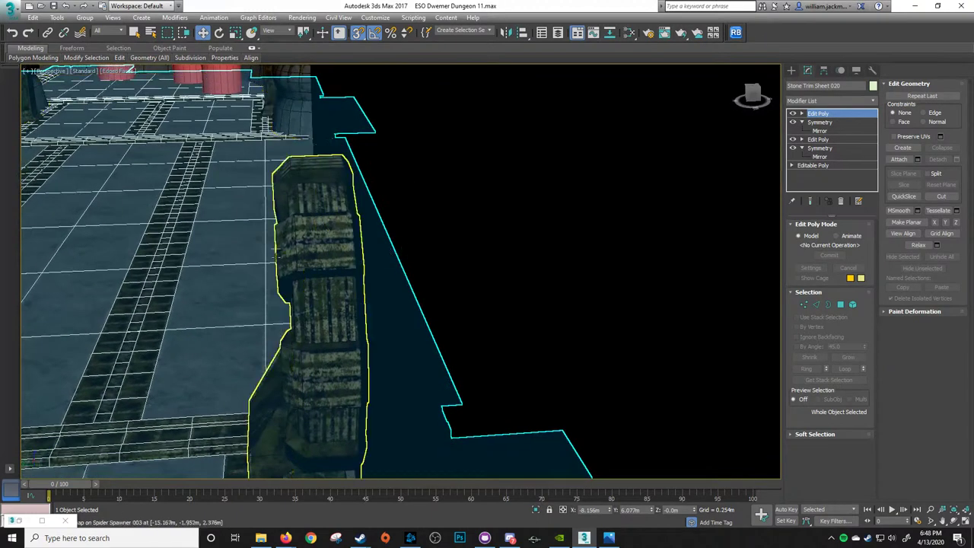
Select Spider Spawner 003 and its counterpart on the same wall and snap both along Y into the wall in wireframe
left_click(333, 308)
middle_click_drag(332, 309, 364, 295)
left_click(276, 94, "ctrl")
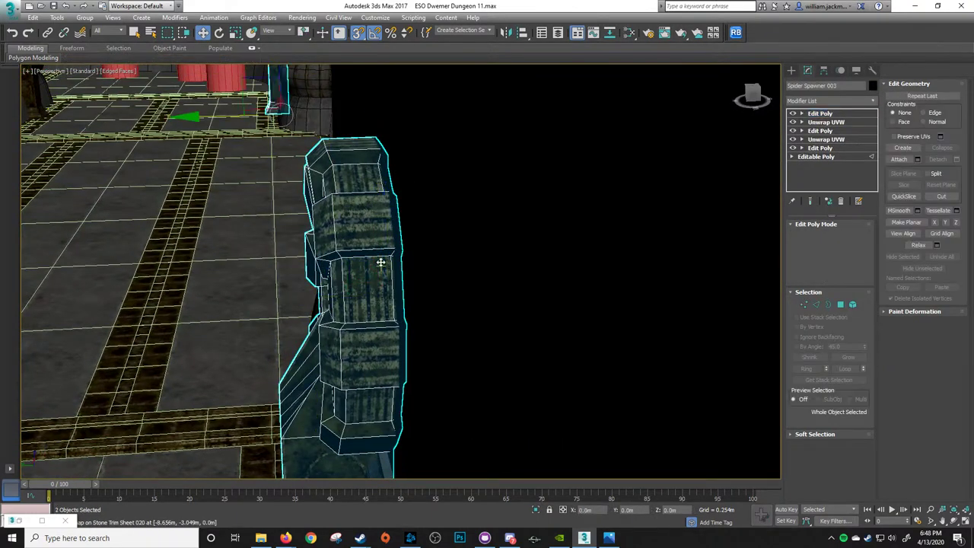
middle_click_drag(380, 263, 424, 156)
middle_click_drag(238, 97, 228, 96, "alt")
mouse_move(388, 271)
middle_mouse_down("alt")
mouse_move(388, 260)
mouse_move(417, 261)
mouse_move(387, 267)
middle_mouse_up("alt")
key("F3")
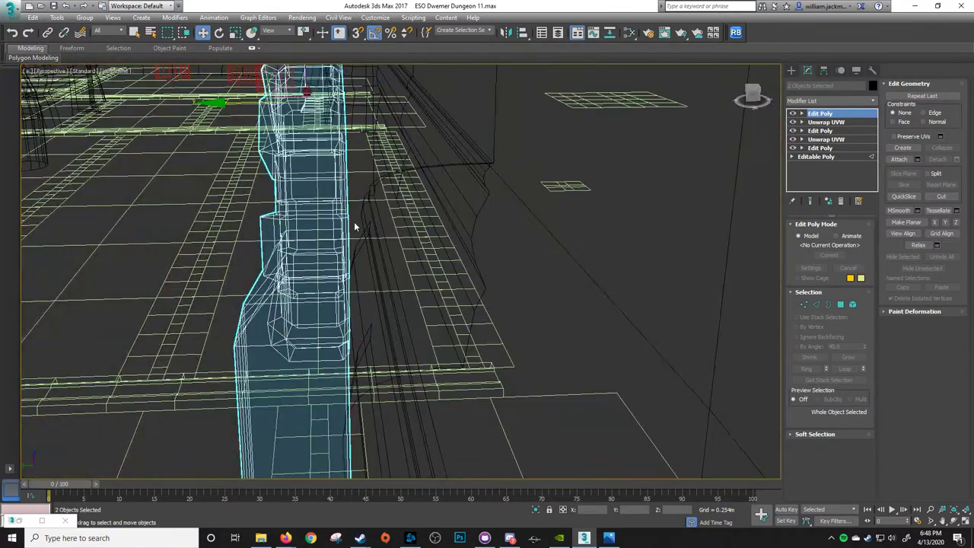
middle_click_drag(356, 224, 369, 270, "alt")
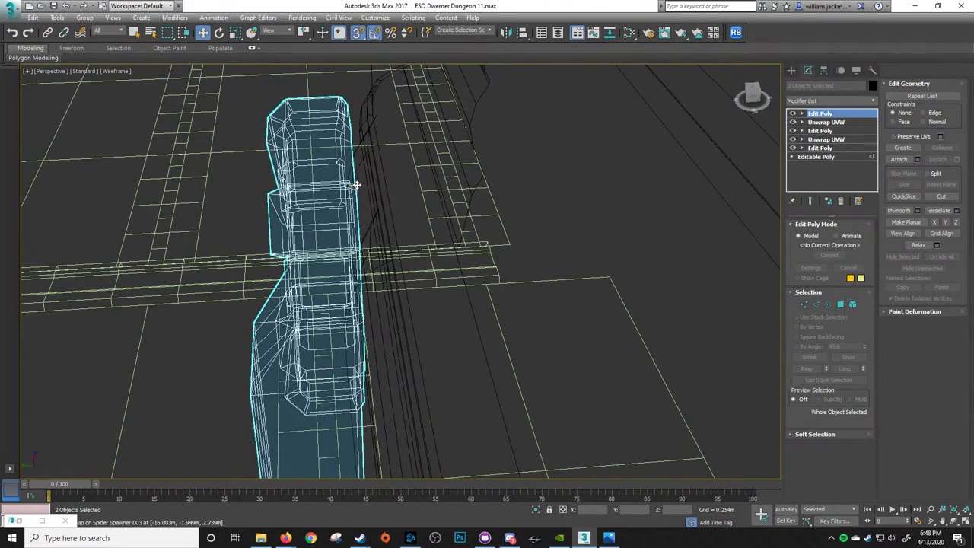
left_click_drag(356, 185, 372, 115)
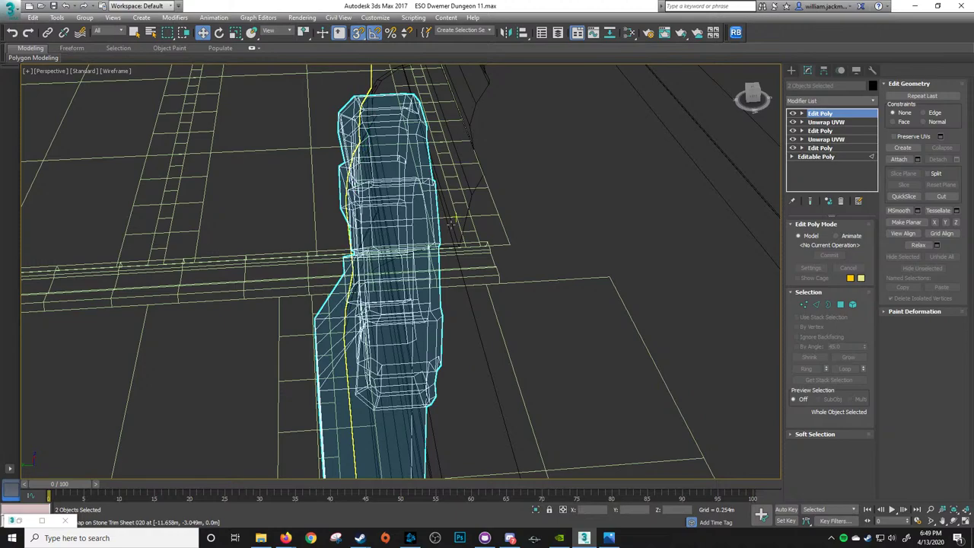
Select Spider Spawner 006 and its counterpart on the same wall and snap both along Y against the wall in shaded view
key("F3")
middle_click_drag(474, 226, 457, 206)
scroll(456, 206, "down", 3)
middle_click_drag(335, 213, 308, 220)
scroll(426, 248, "down", 10)
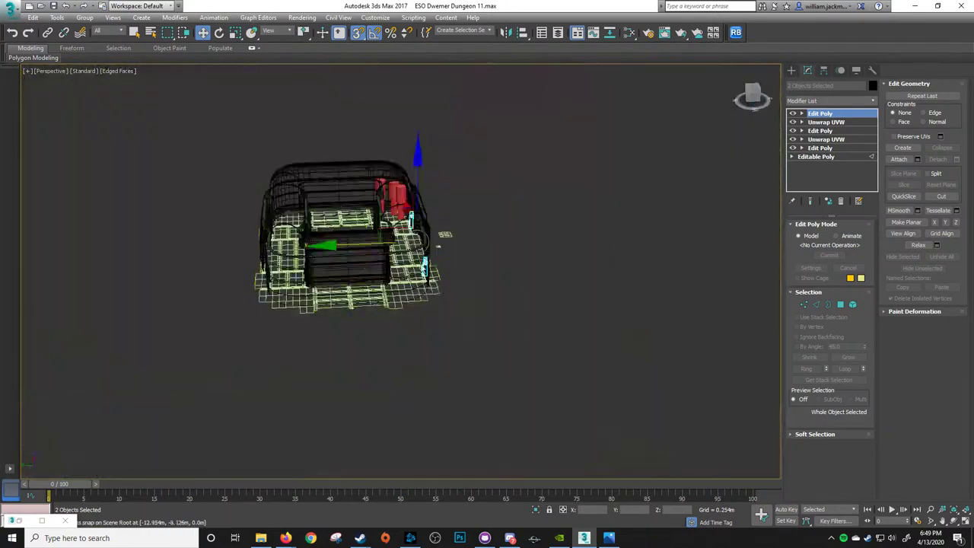
middle_click_drag(442, 237, 653, 248)
scroll(525, 273, "up", 5)
middle_click_drag(525, 274, 463, 284)
left_click(561, 272)
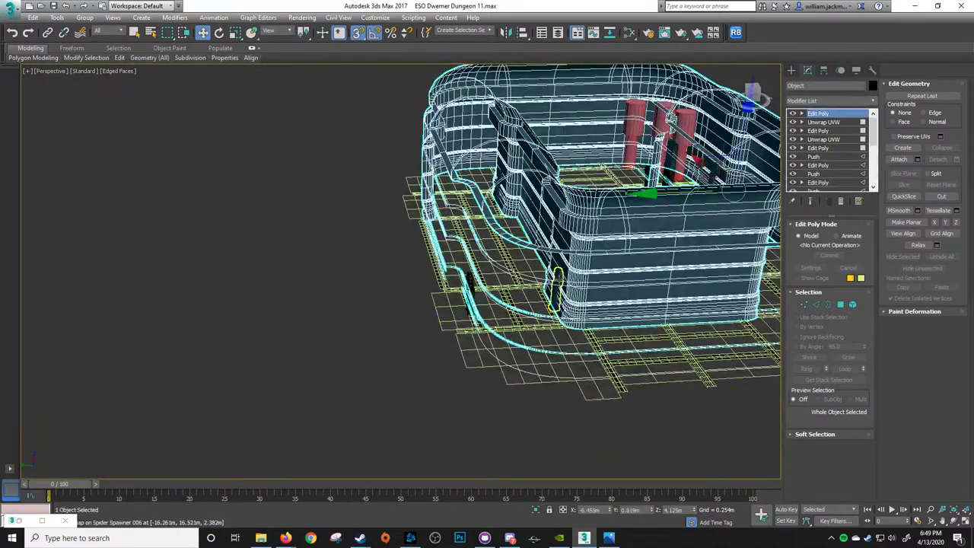
left_click(559, 279)
key("z")
middle_click_drag(457, 280, 418, 207, "alt")
scroll(471, 235, "up", 2)
left_click(332, 188, "ctrl")
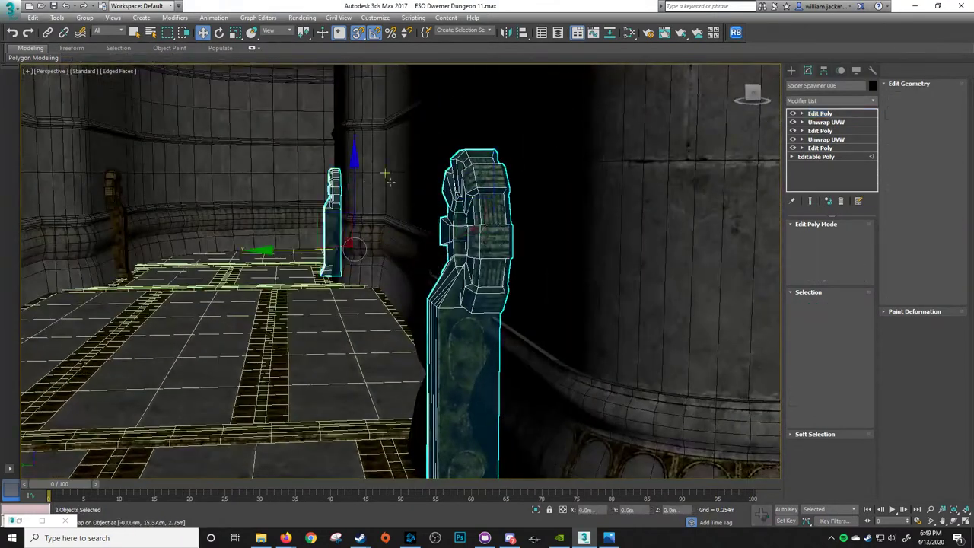
middle_click_drag(385, 172, 482, 241, "alt")
left_click_drag(332, 179, 280, 174)
key("s")
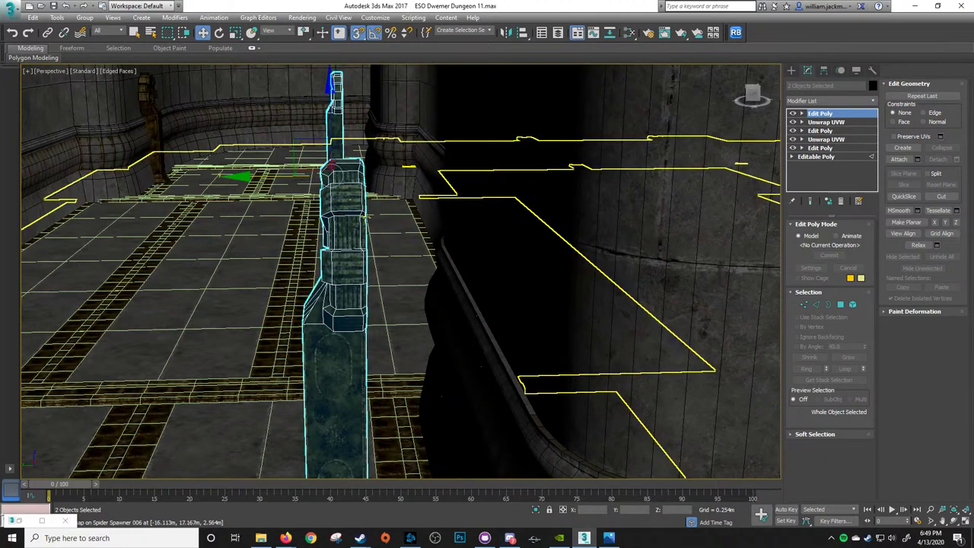
middle_click_drag(582, 322, 424, 199)
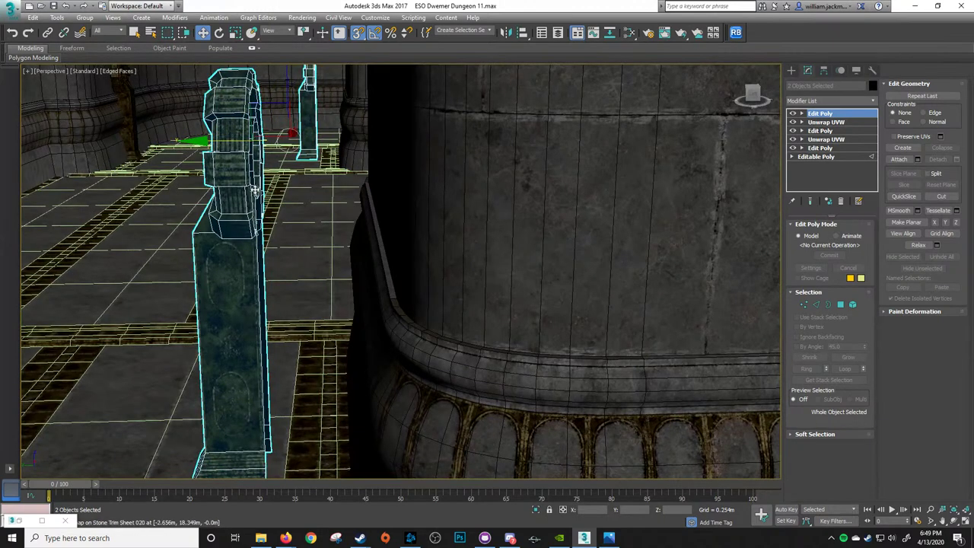
left_click_drag(250, 188, 395, 289)
Examine how the moved Spider Spawner pillars meet the curved wall and its base trim, with edged faces turned off
scroll(520, 267, "down", 2)
middle_click_drag(520, 267, 538, 216, "alt")
scroll(580, 330, "up", 2)
scroll(589, 245, "up", 3)
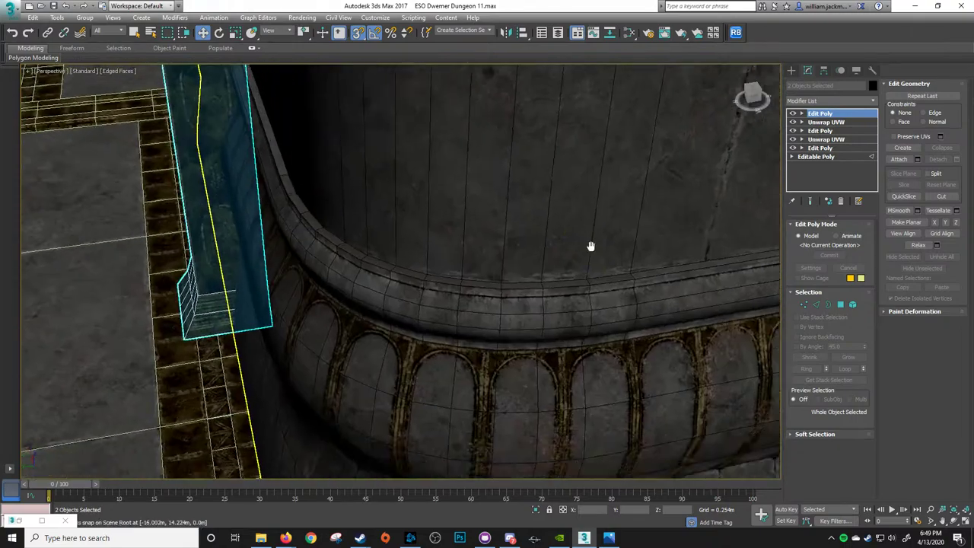
middle_click_drag(585, 242, 444, 222, "alt")
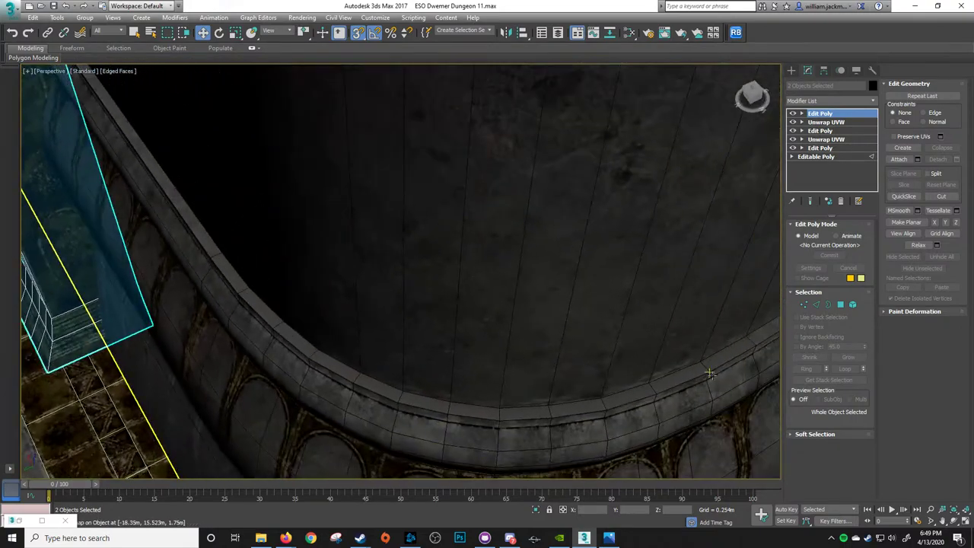
scroll(709, 373, "down", 5)
mouse_move(656, 241)
middle_mouse_down("alt")
mouse_move(641, 223)
mouse_move(471, 243)
mouse_move(384, 279)
mouse_move(326, 346)
mouse_move(322, 455)
middle_mouse_up("alt")
scroll(641, 223, "down", 3)
key("F4")
scroll(426, 377, "up", 5)
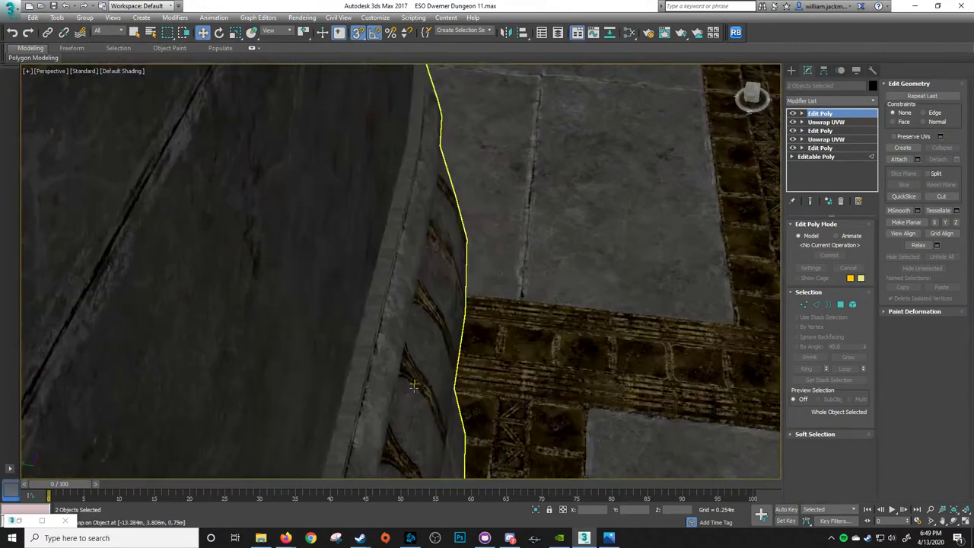
scroll(414, 385, "up", 2)
middle_click_drag(414, 386, 465, 244)
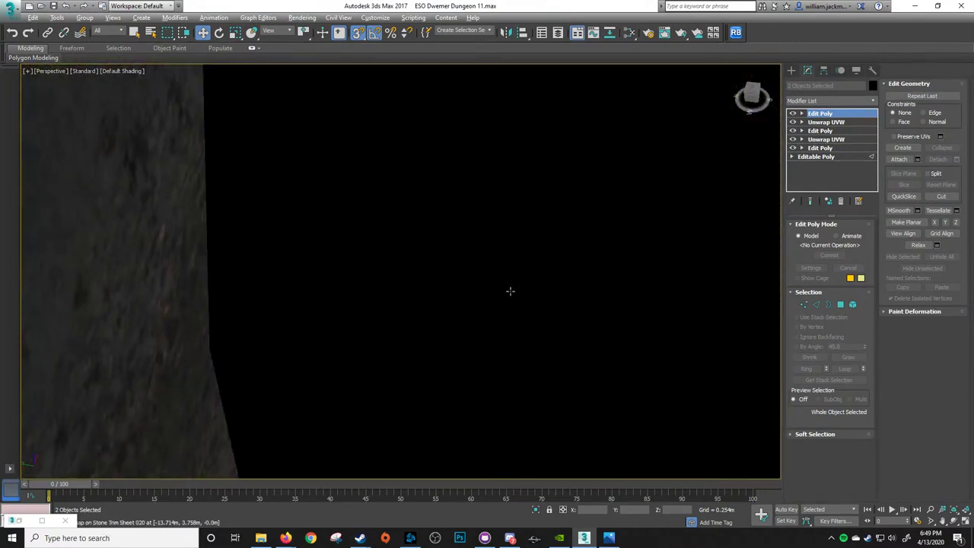
scroll(446, 256, "down", 3)
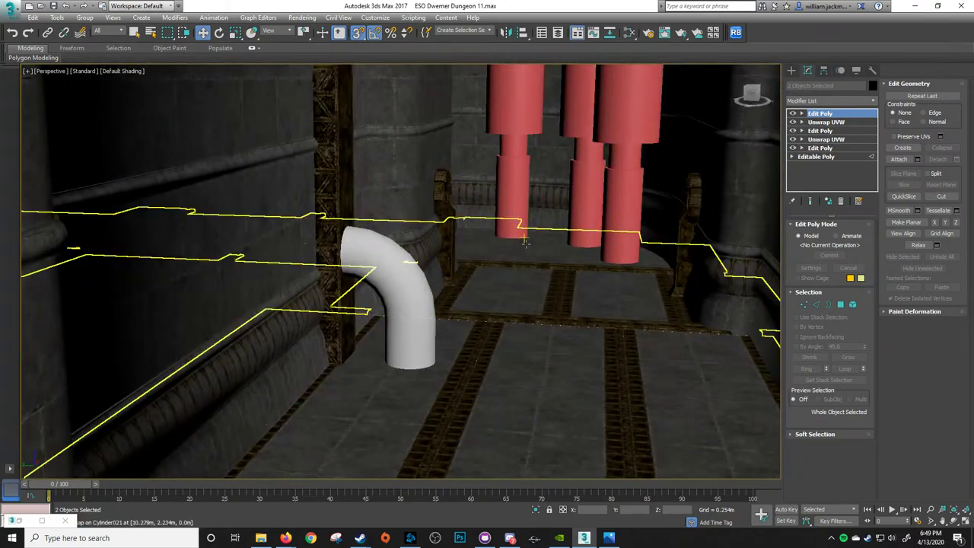
Turn off snapping and add the remaining pillars to the selection so all eight Spider Spawners in both corridors are selected
middle_click_drag(463, 310, 514, 360, "alt")
key("s")
left_click(449, 256, "ctrl")
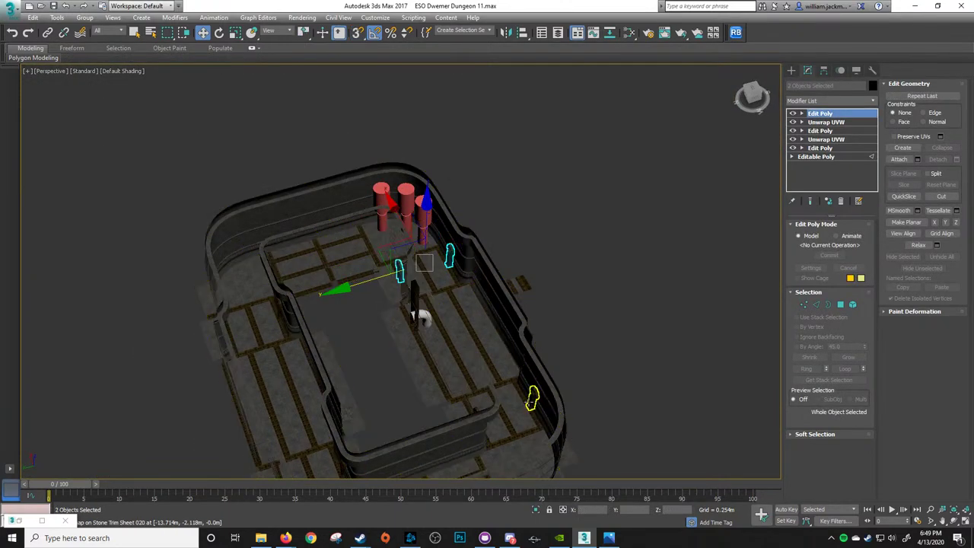
left_click(532, 399, "ctrl")
left_click(477, 419, "ctrl")
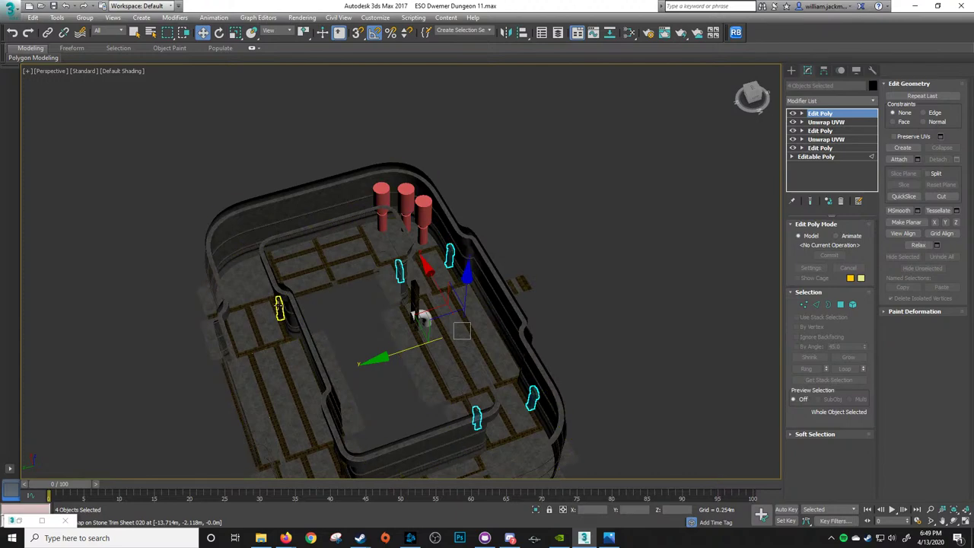
left_click(278, 308, "ctrl")
middle_click_drag(279, 307, 229, 316, "alt")
left_click(221, 270, "ctrl")
middle_click_drag(250, 373, 296, 326)
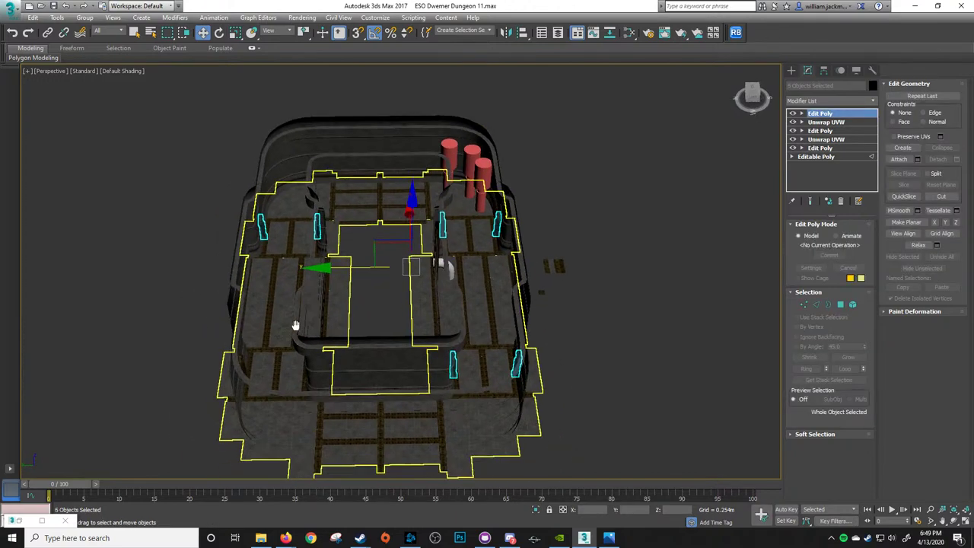
left_click(243, 364, "ctrl")
middle_click_drag(243, 365, 386, 376, "alt")
left_click(389, 372, "ctrl")
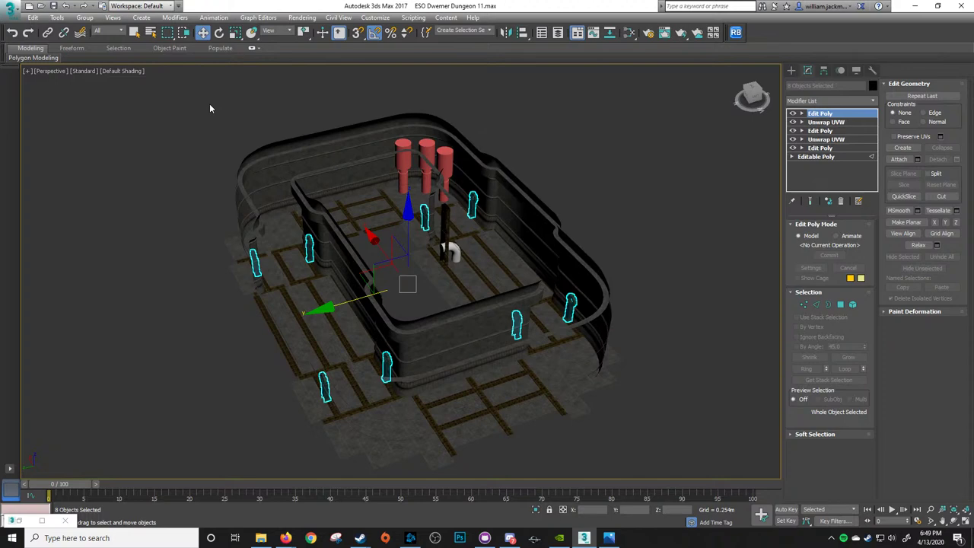
Export the selected pillars as an FBX named Spider Spawner Test 01 into the Marmoset FBX folder
left_click(11, 11)
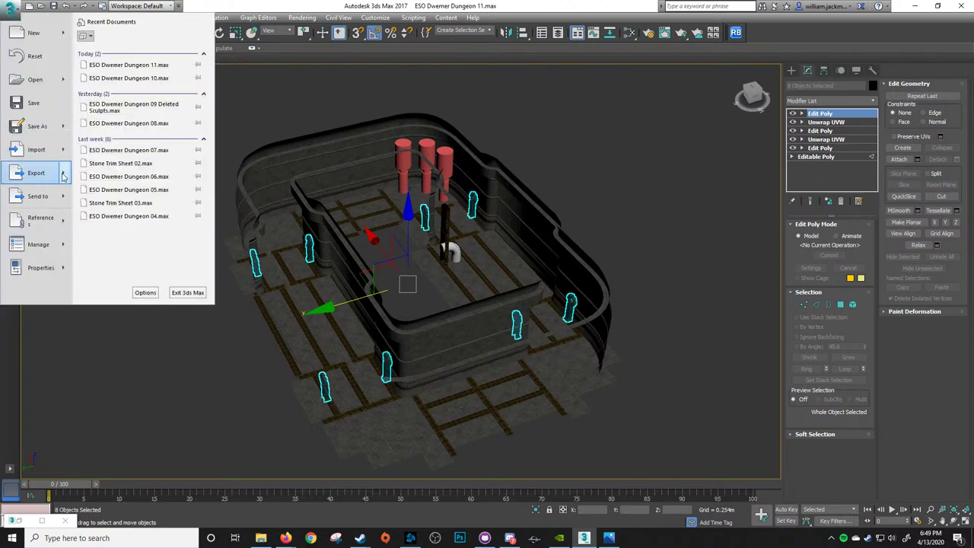
mouse_move(36, 173)
left_click(149, 90)
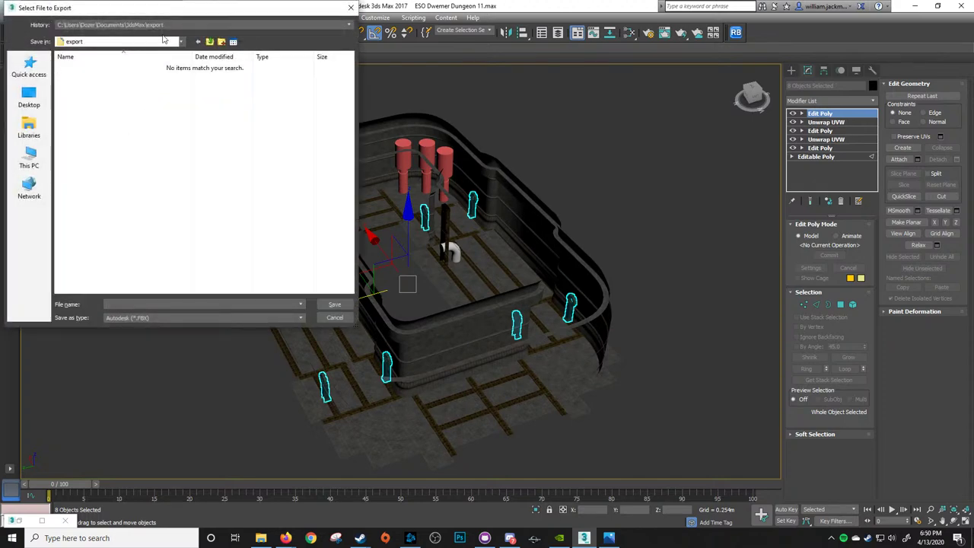
left_click(171, 25)
left_click(223, 41)
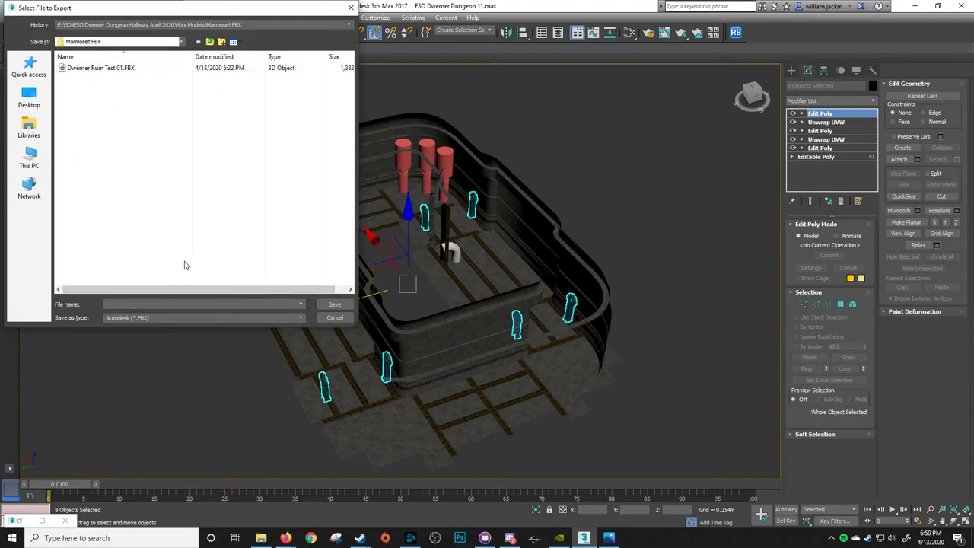
type("Spider Spawner Test 01")
left_click(339, 306)
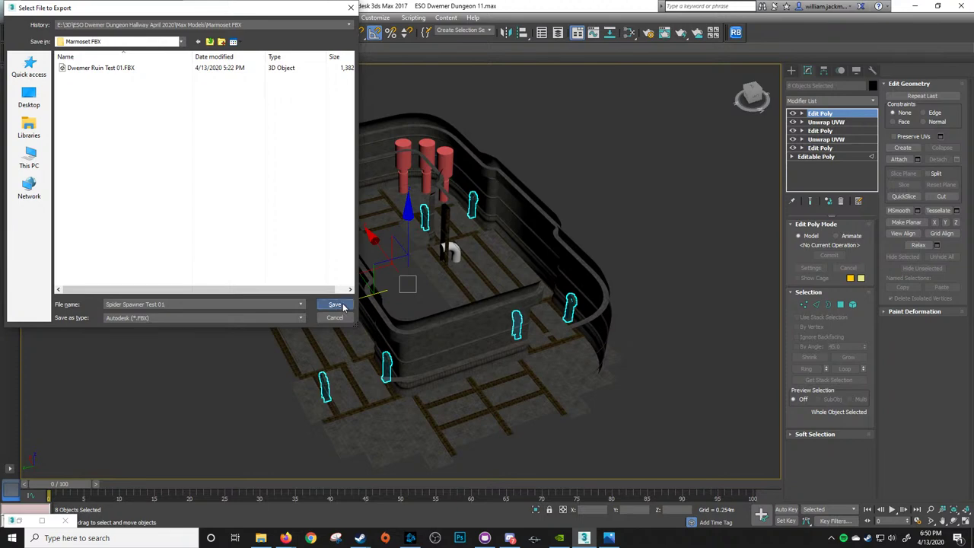
left_click(576, 402)
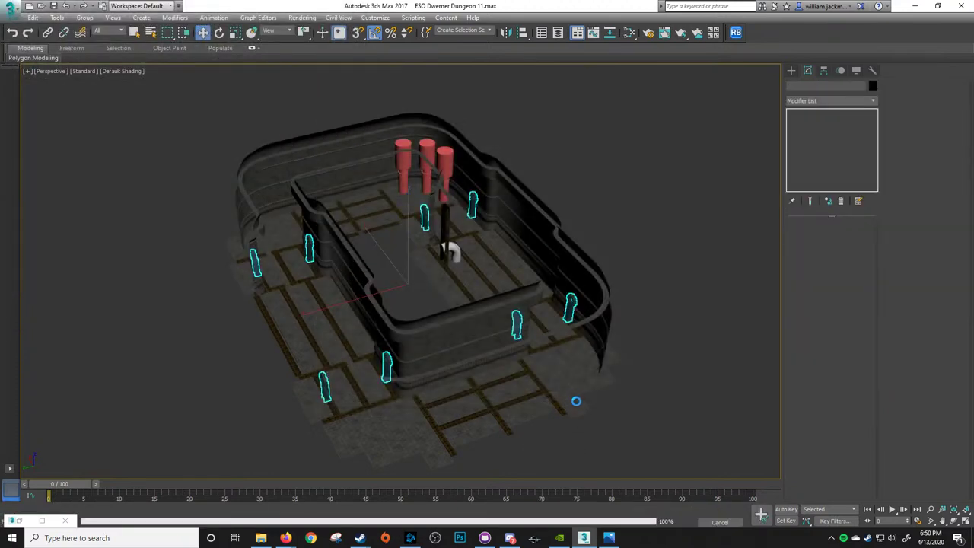
Switch to the Steam library and launch Marmoset Toolbag 3
left_click(361, 538)
left_click(332, 499)
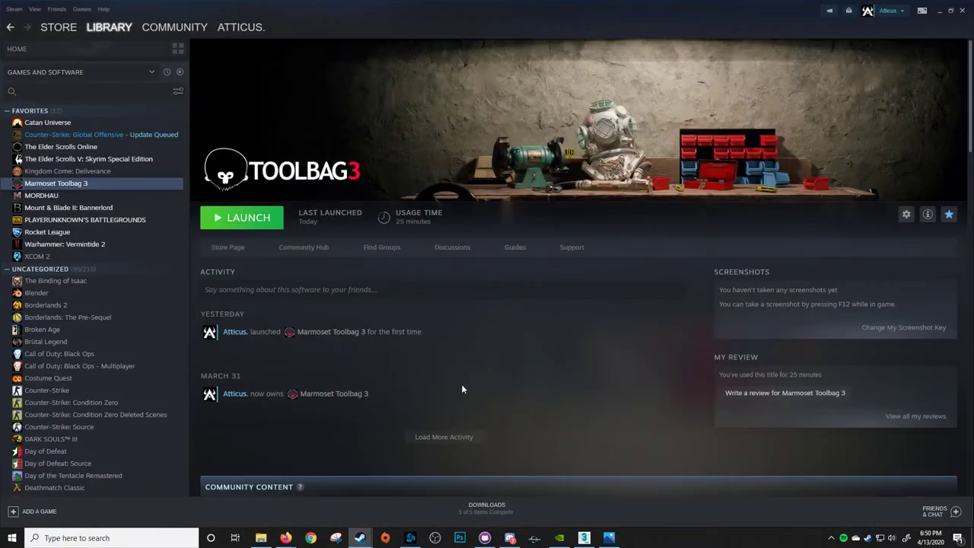
left_click(242, 217)
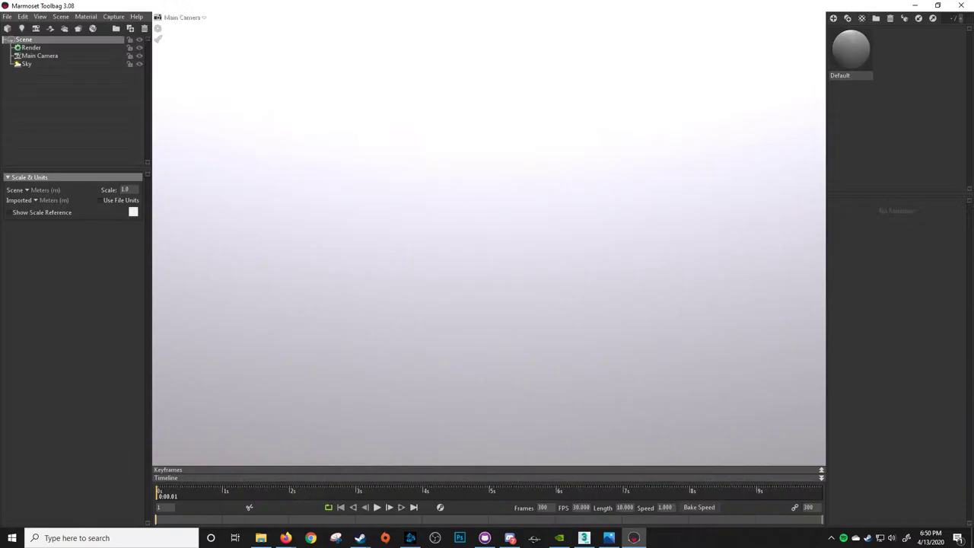
Bring up the Elder Scrolls Online concept art in Firefox, move its window to another monitor and return to Marmoset Toolbag
left_click(286, 537)
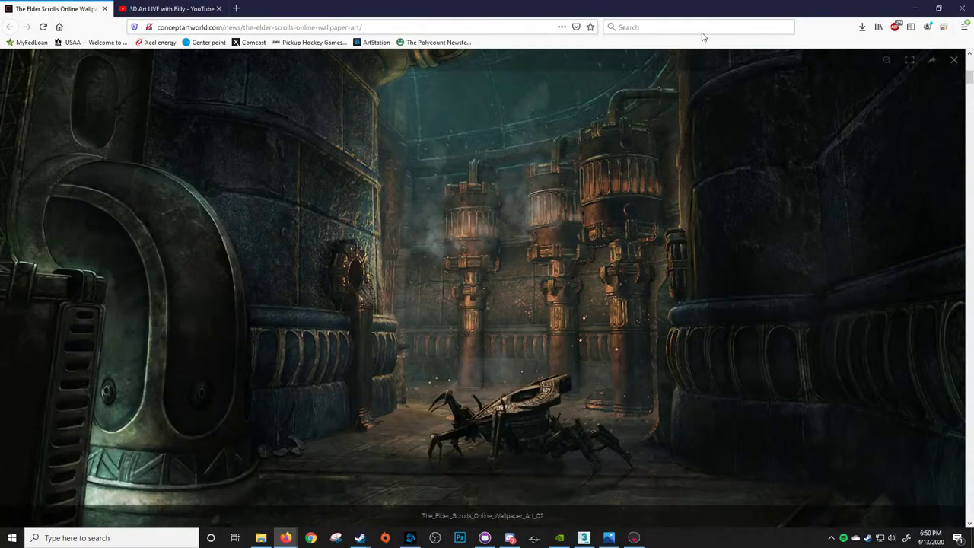
left_click_drag(708, 7, 972, 41)
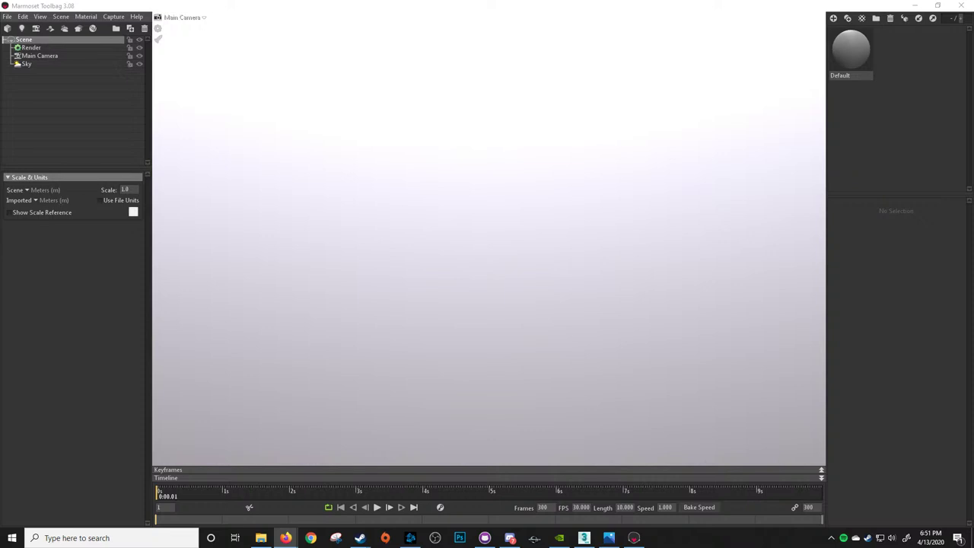
left_click(582, 190)
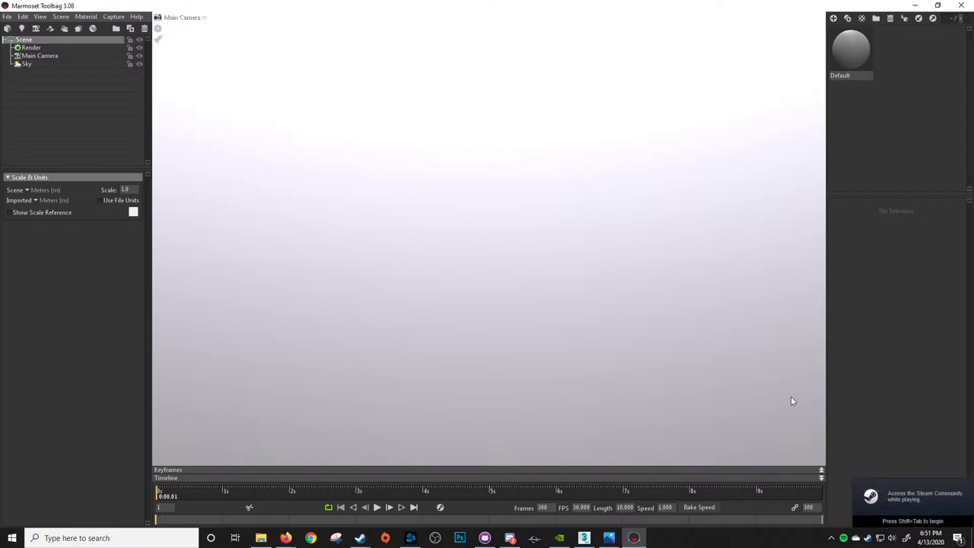
Open the recent scene ESO Dwemer Hallway 01.tbscene
left_click(7, 16)
mouse_move(41, 44)
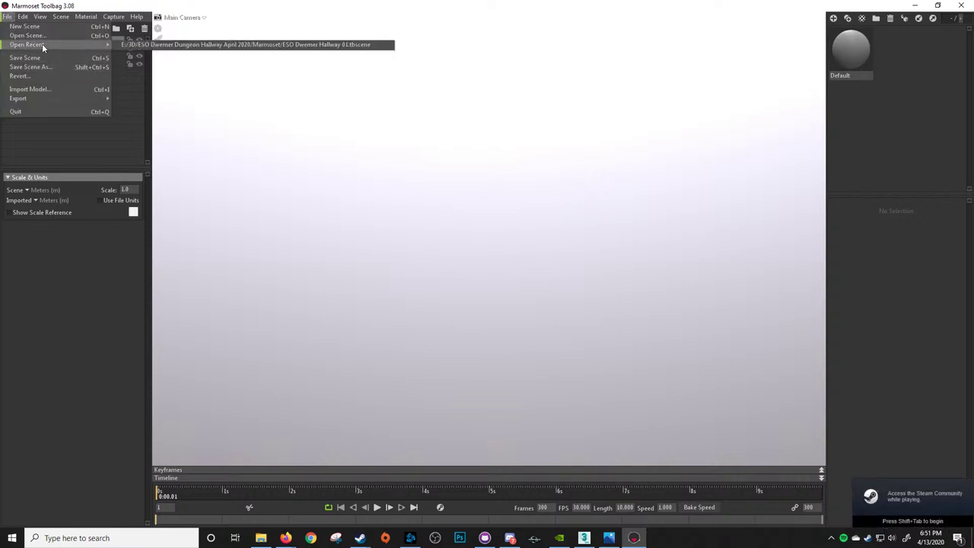
left_click(189, 45)
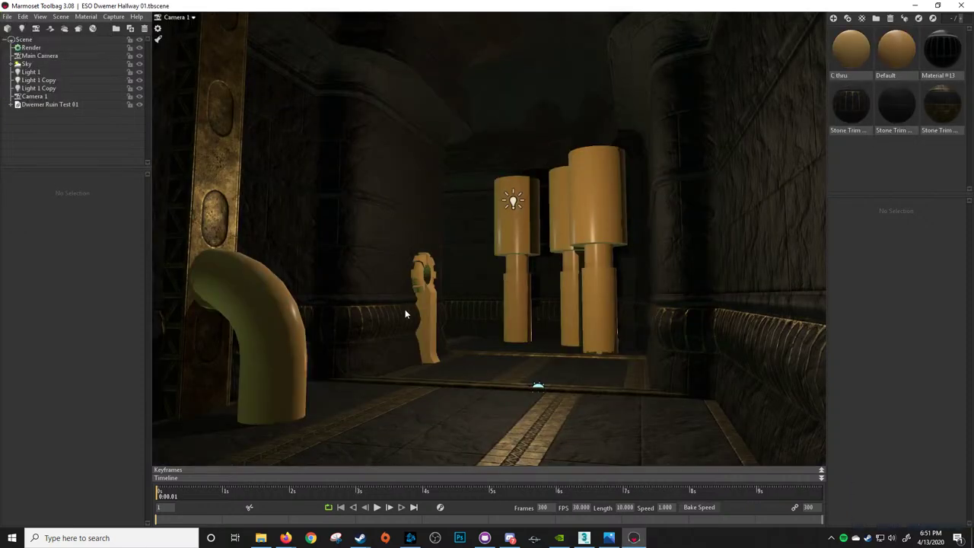
Delete the placeholder pillar parts Cylinder002 and Box003 and collapse the Dwemer Ruin Test 01 group in the scene hierarchy
left_click(426, 296)
left_click(418, 276)
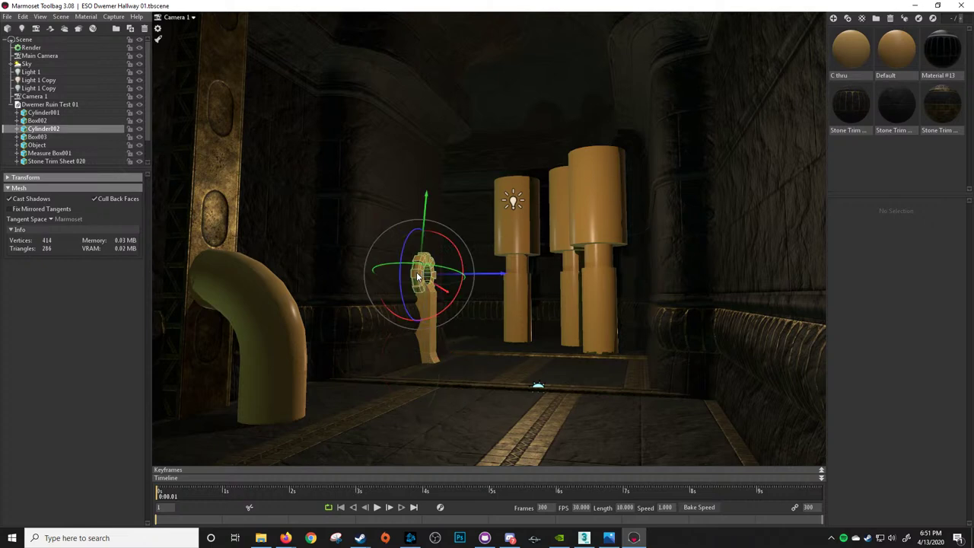
left_click(37, 139, "ctrl")
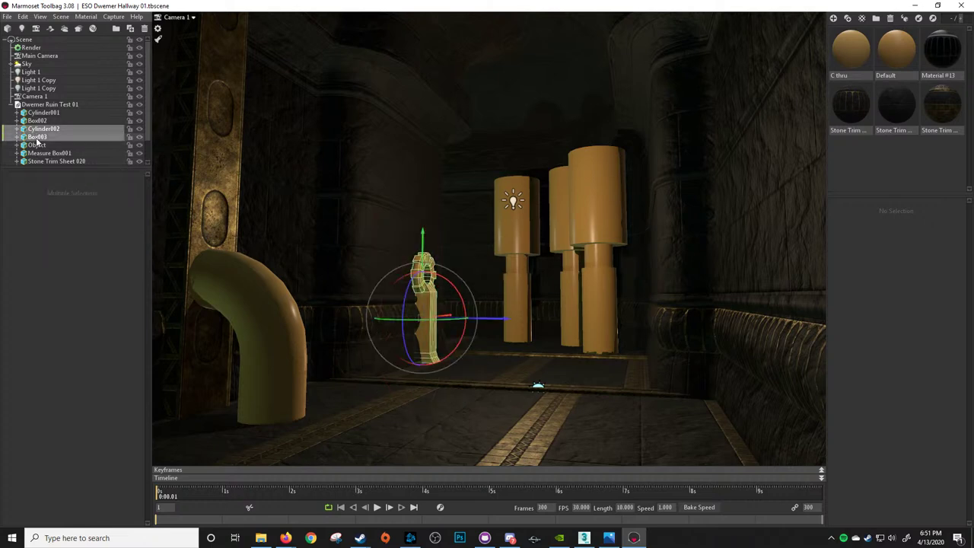
key("Delete")
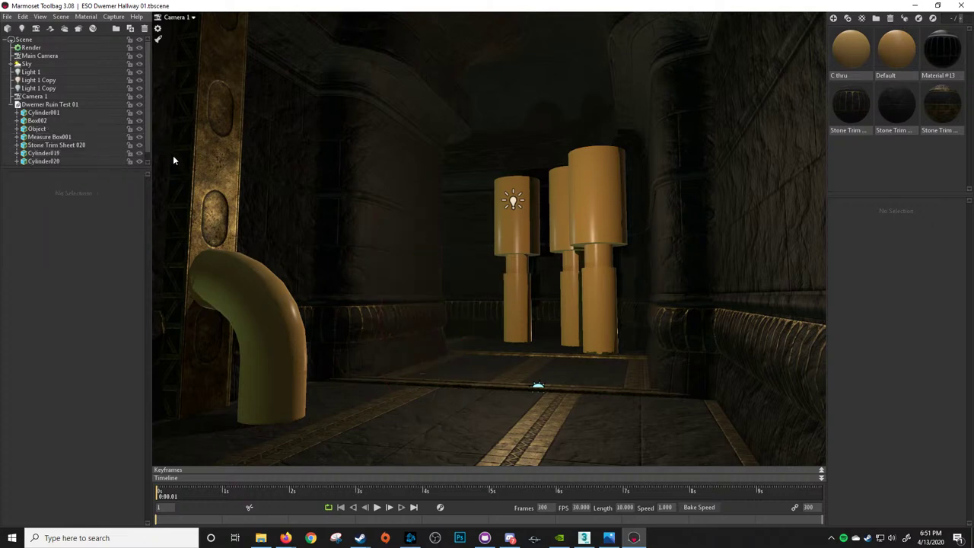
left_click(13, 104)
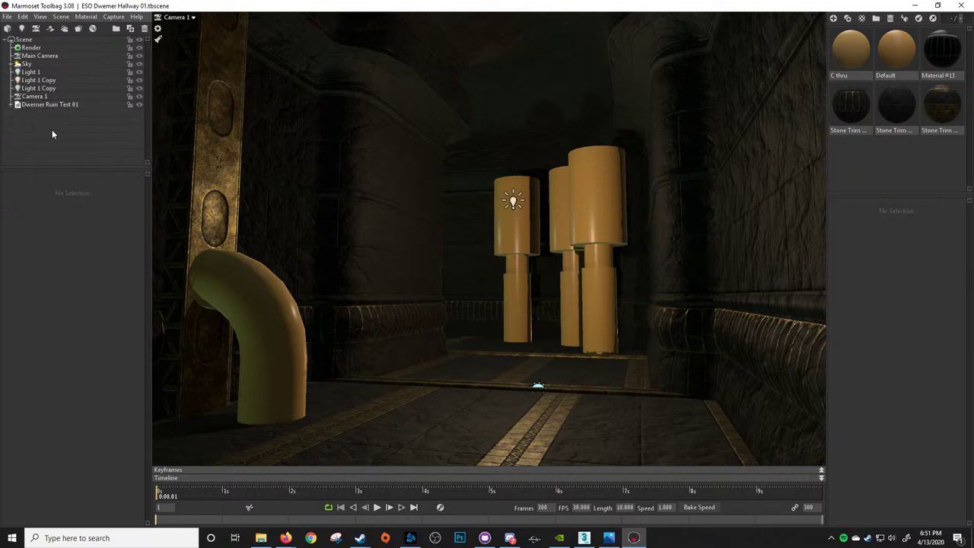
Import the model Spider Spawner Test 01.FBX into the hallway scene
left_click(8, 17)
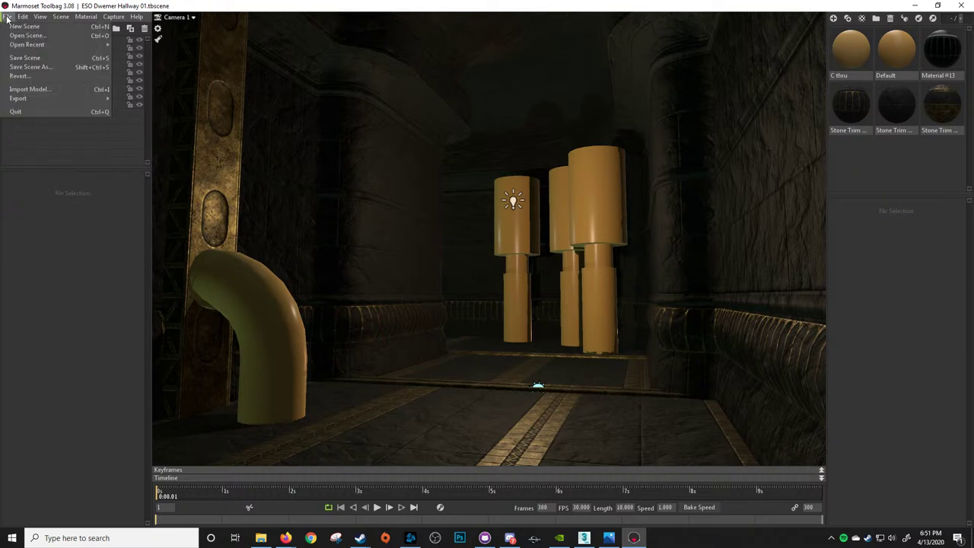
left_click(43, 89)
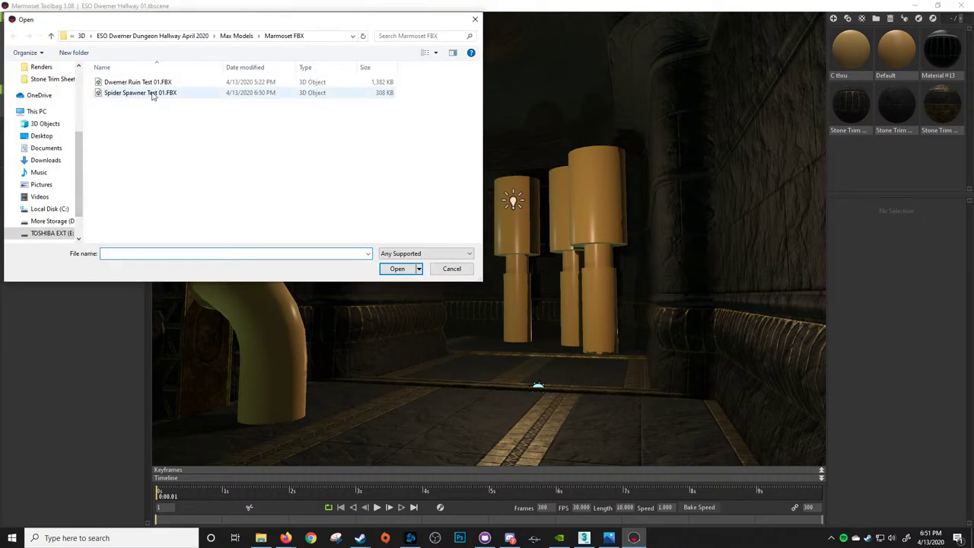
double_click(152, 93)
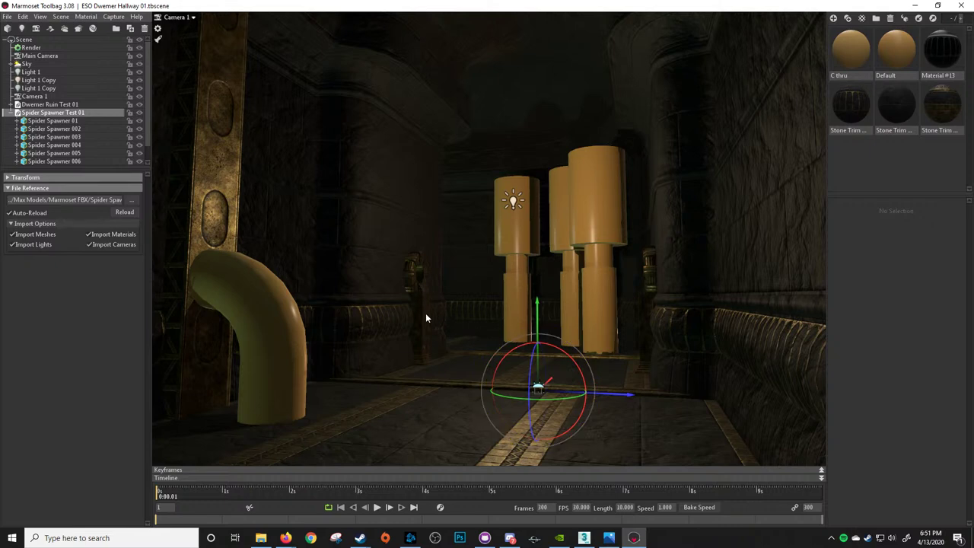
Switch to the Main Camera and examine the Spider Spawner at the corridor wall up close from the front and the side
left_click(185, 17)
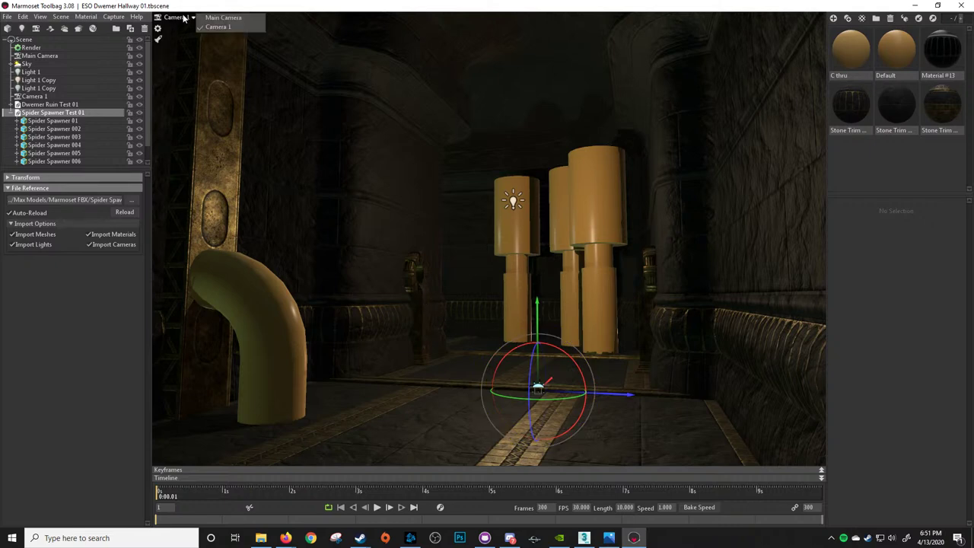
left_click(220, 18)
right_click_drag(438, 227, 575, 395, "alt")
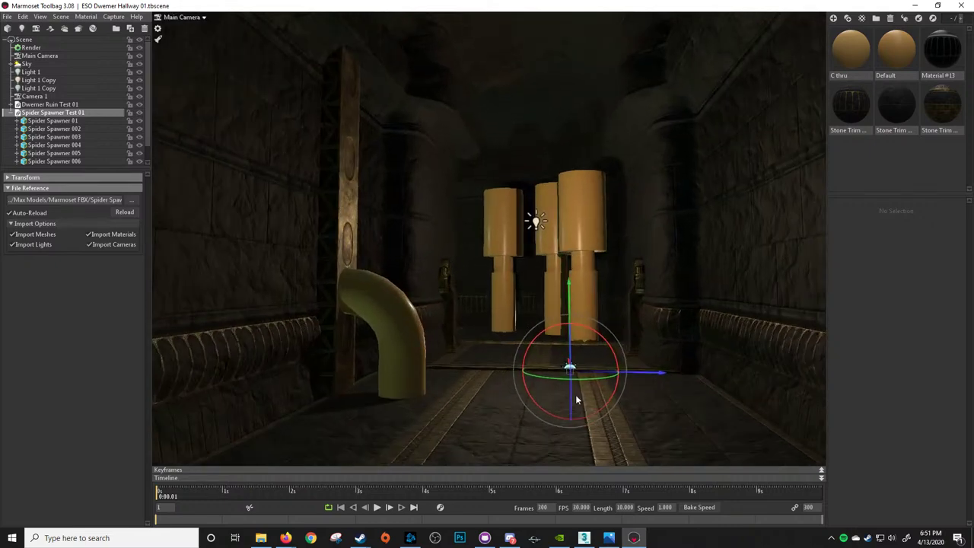
right_click_drag(482, 281, 517, 324, "alt")
scroll(502, 282, "up", 2)
middle_click_drag(501, 316, 506, 279, "alt")
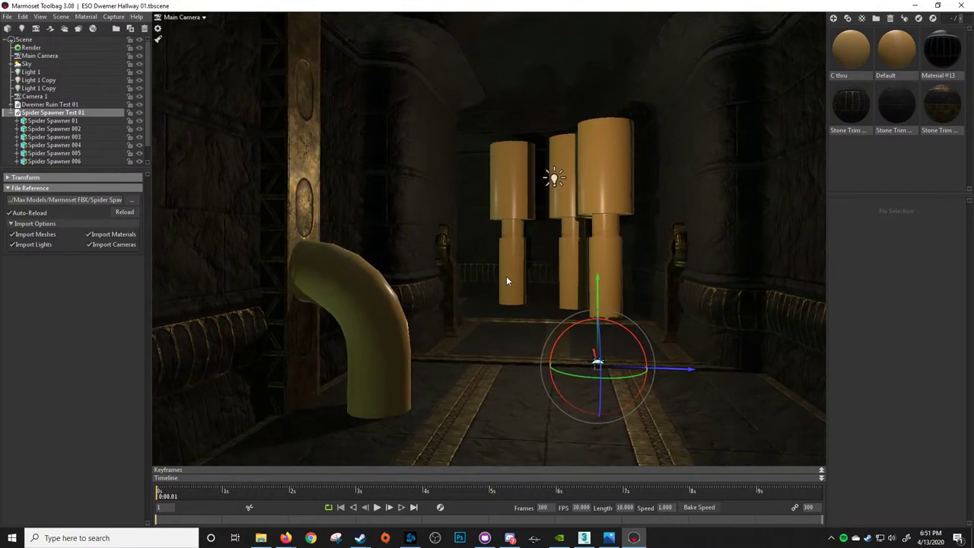
scroll(506, 282, "up", 3)
left_click_drag(506, 285, 375, 240, "alt")
scroll(447, 301, "up", 2)
left_click_drag(457, 269, 472, 301)
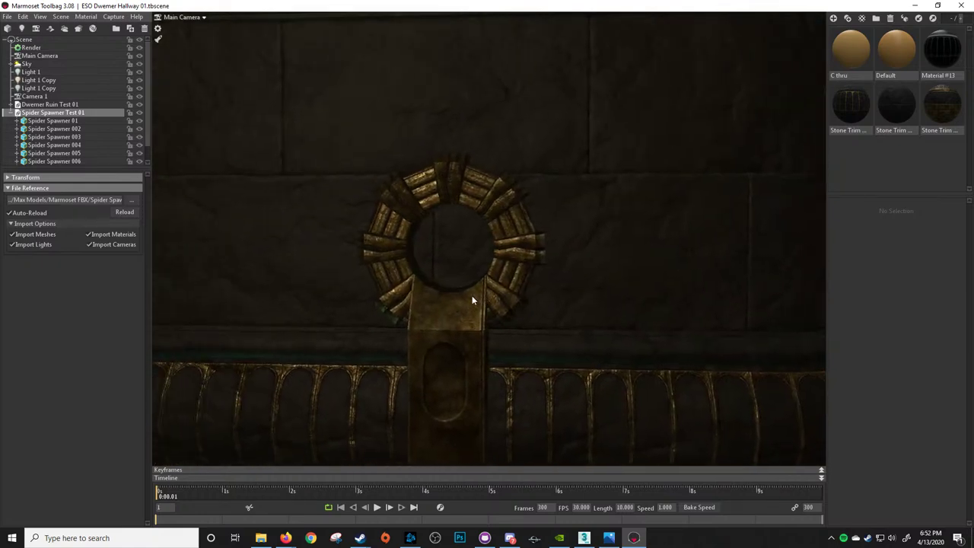
left_click_drag(475, 218, 601, 283)
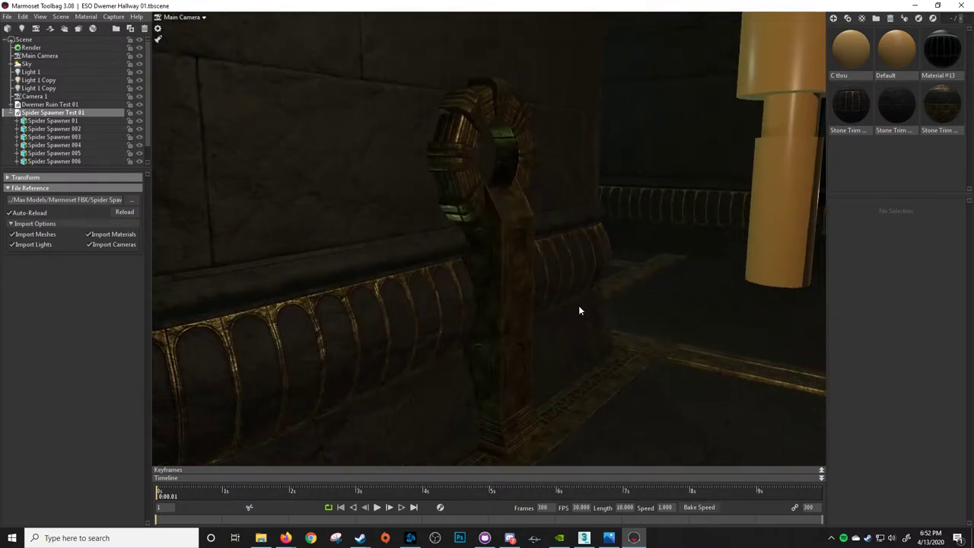
Select Spider Spawner 01, clear the selection, and examine how it sits against the ribbed wall trim
left_click(496, 308)
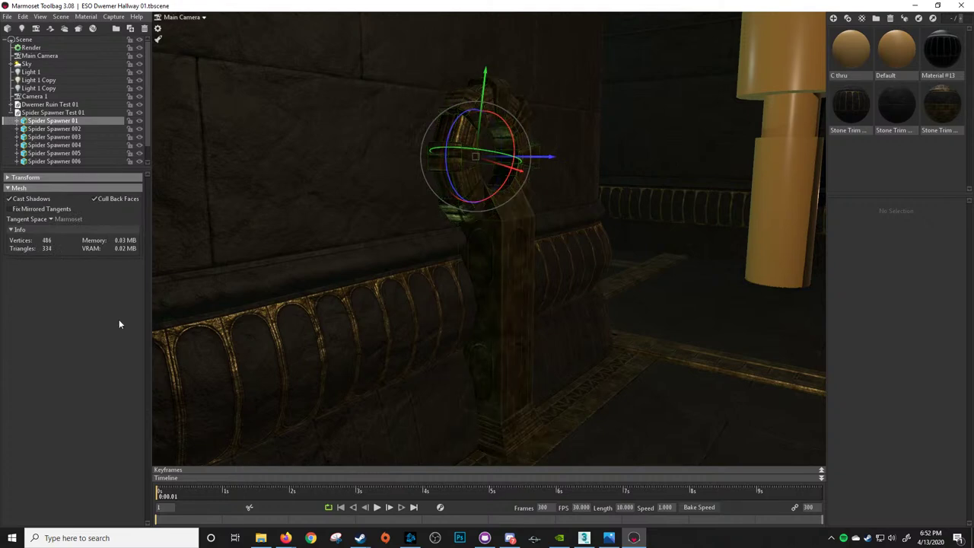
left_click(23, 39)
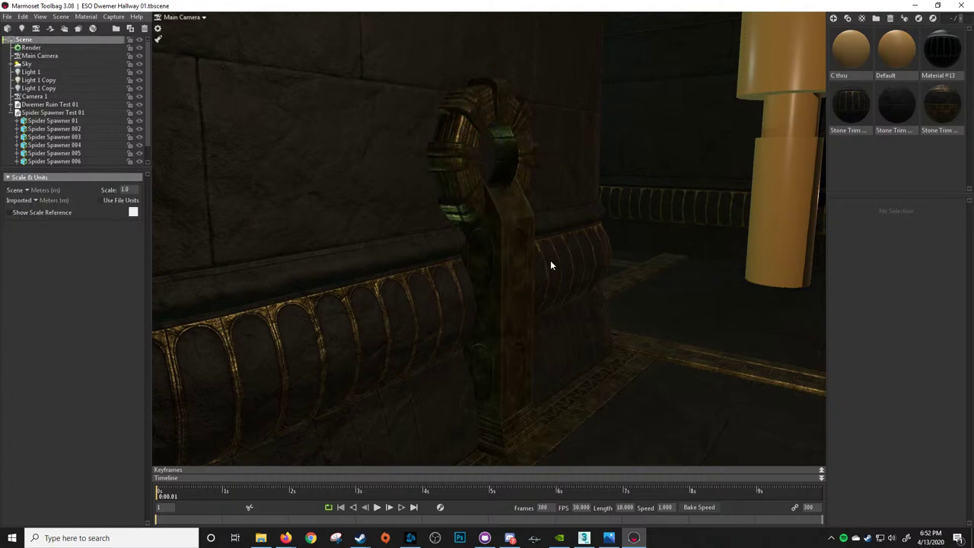
left_click_drag(538, 214, 565, 295)
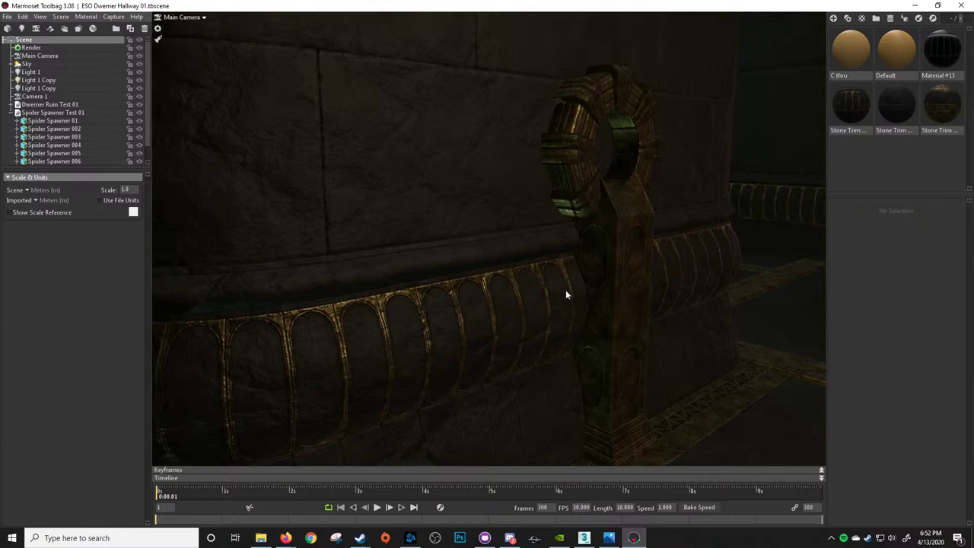
middle_click_drag(515, 277, 515, 278)
left_click_drag(515, 278, 444, 267)
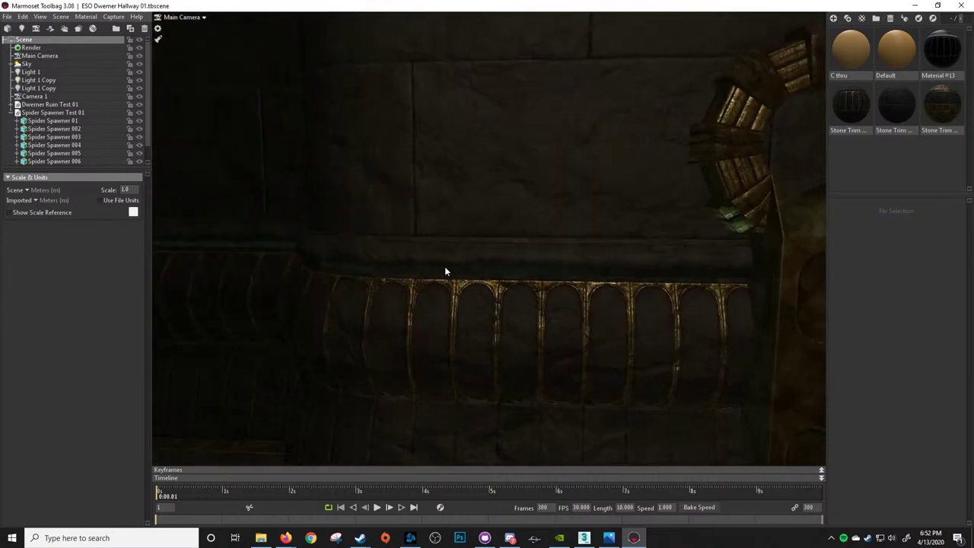
middle_click_drag(445, 267, 439, 264)
left_click_drag(439, 264, 552, 219)
scroll(588, 261, "down", 5)
scroll(606, 269, "down", 4)
scroll(531, 301, "up", 4)
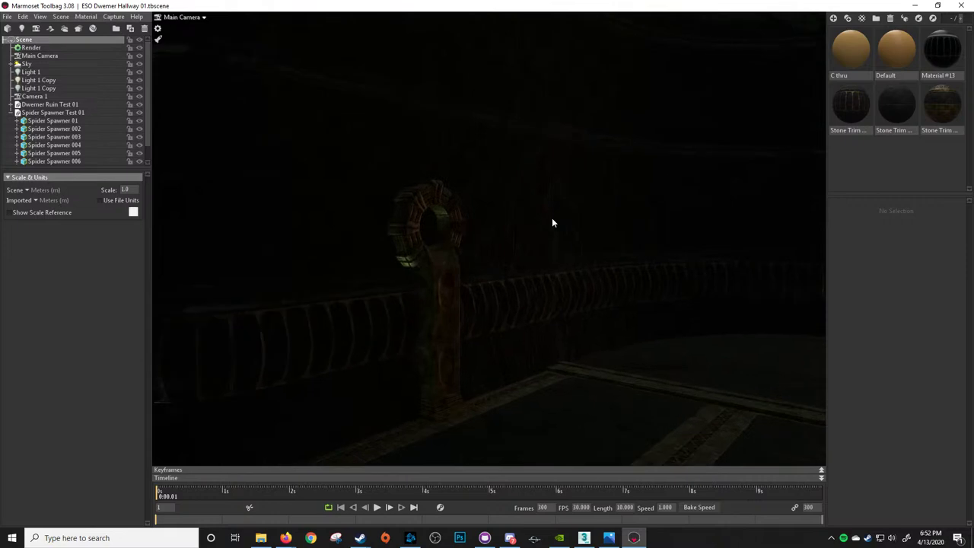
Examine the spawner pairs along the whole hallway from a distance and again close to the wall
left_click_drag(464, 248, 588, 283)
scroll(550, 267, "down", 5)
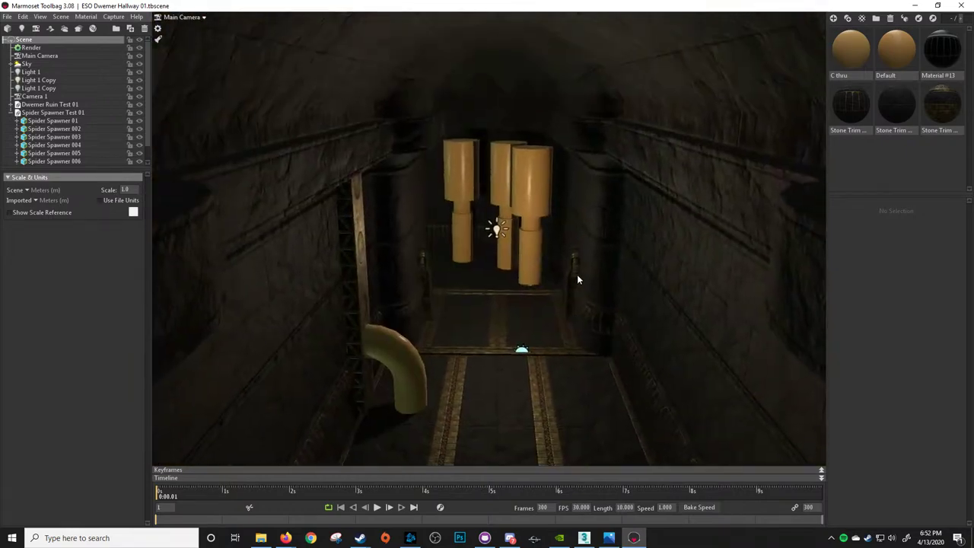
scroll(577, 278, "up", 2)
scroll(577, 291, "up", 2)
middle_click_drag(588, 282, 586, 282)
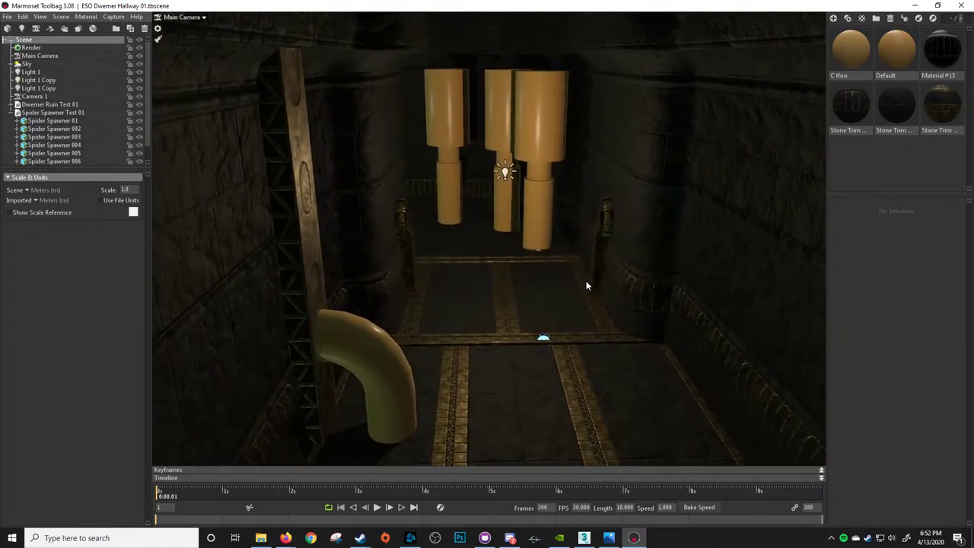
scroll(575, 278, "up", 2)
left_click_drag(585, 282, 470, 232)
scroll(573, 275, "down", 2)
scroll(575, 248, "down", 2)
scroll(569, 271, "up", 1)
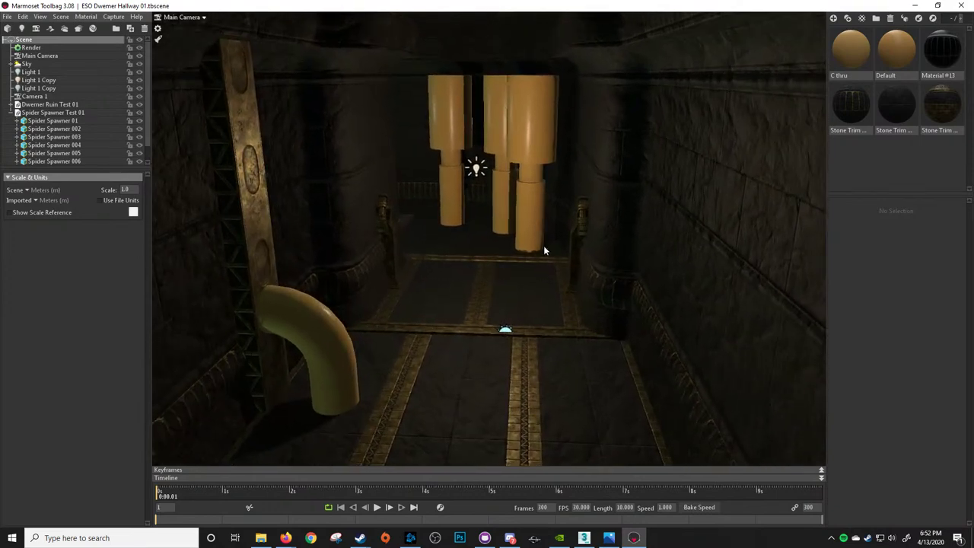
scroll(543, 246, "up", 2)
scroll(481, 233, "up", 3)
scroll(480, 232, "up", 2)
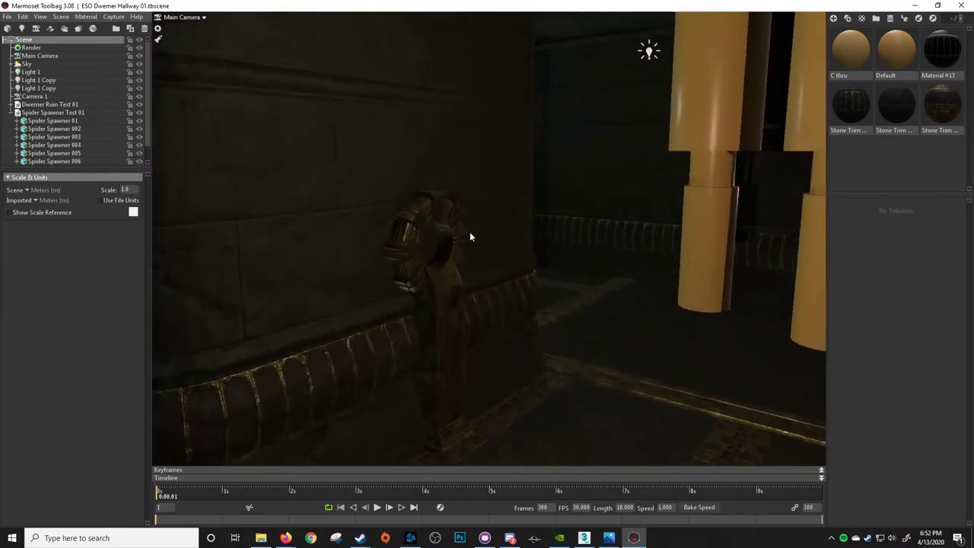
Return the viewport to Camera 1 and capture an image of the hallway
left_click(175, 16)
left_click(232, 28)
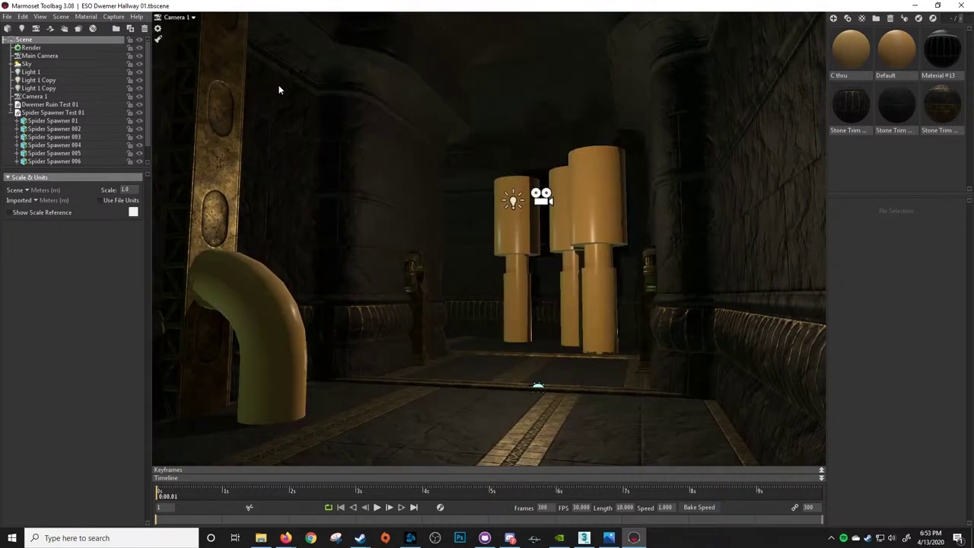
left_click(111, 16)
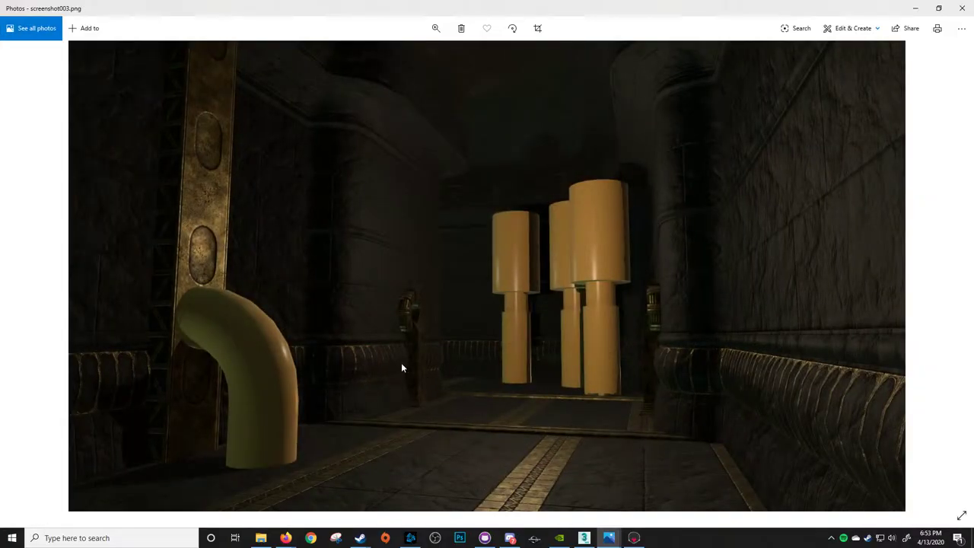
Inspect the spawners enlarged in screenshot003.png, restore the full image view and close the image
left_click(433, 29)
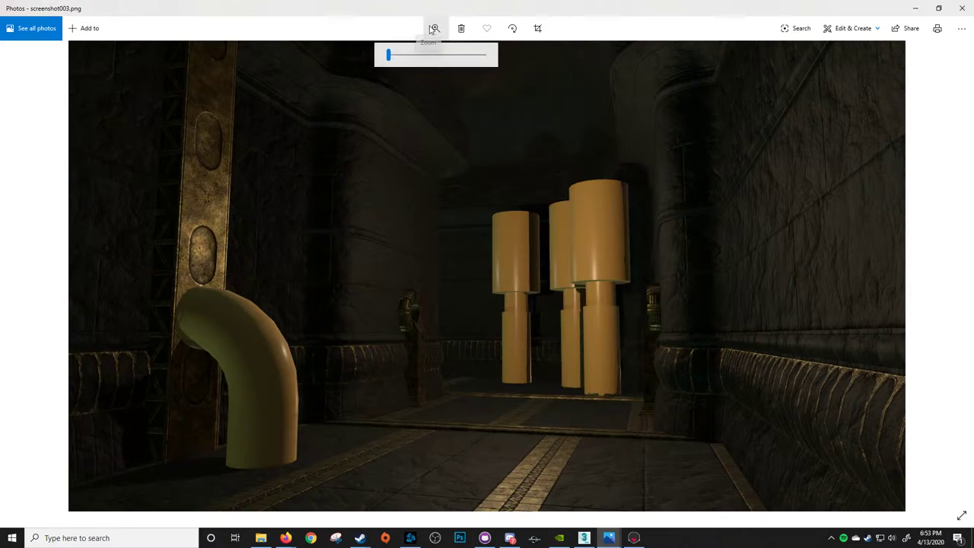
left_click_drag(388, 55, 415, 56)
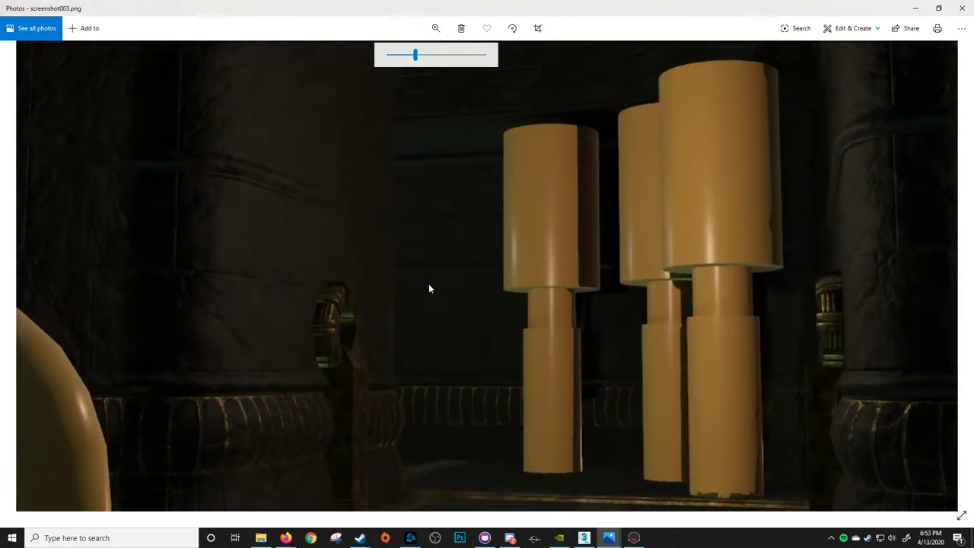
left_click_drag(428, 284, 461, 138)
left_click_drag(412, 197, 431, 240)
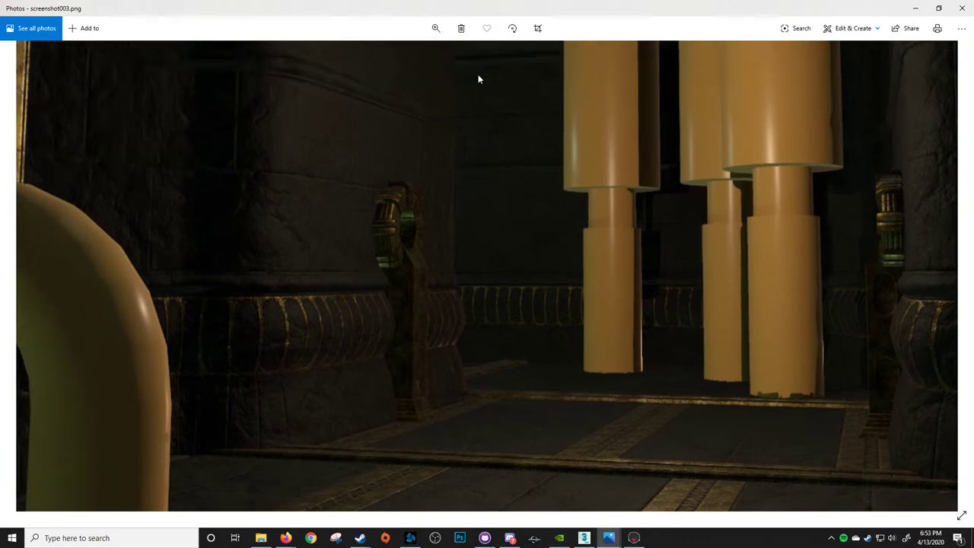
left_click(437, 30)
left_click_drag(416, 56, 386, 55)
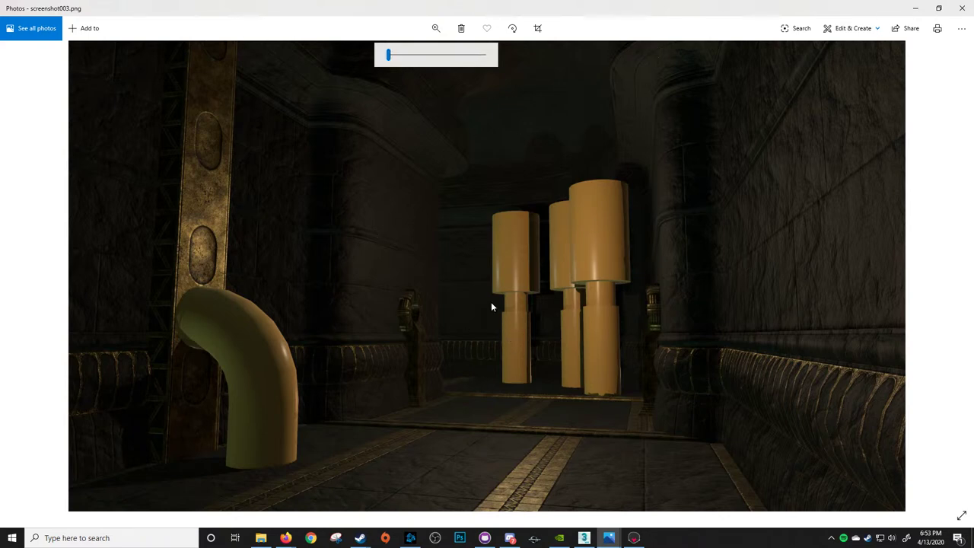
left_click(961, 8)
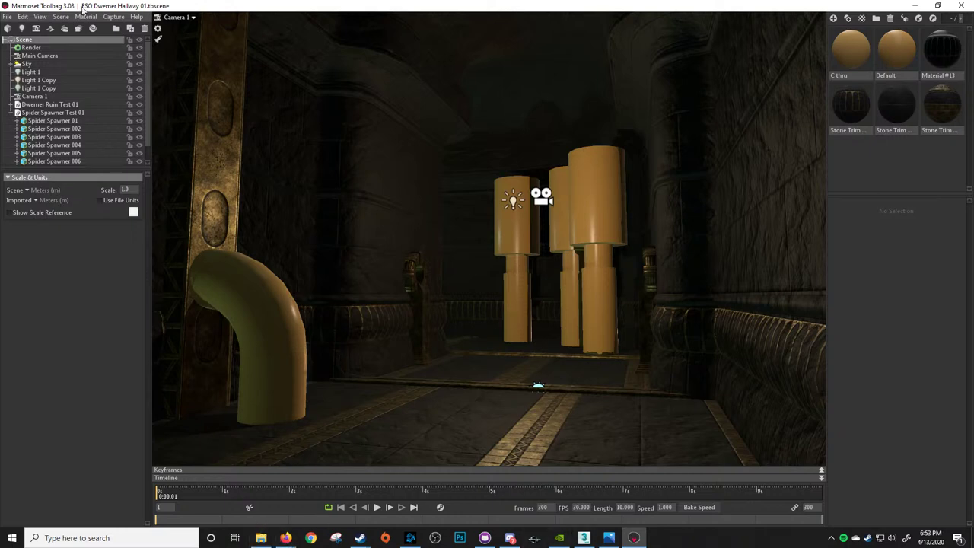
Save the hallway scene
left_click(5, 17)
left_click(57, 59)
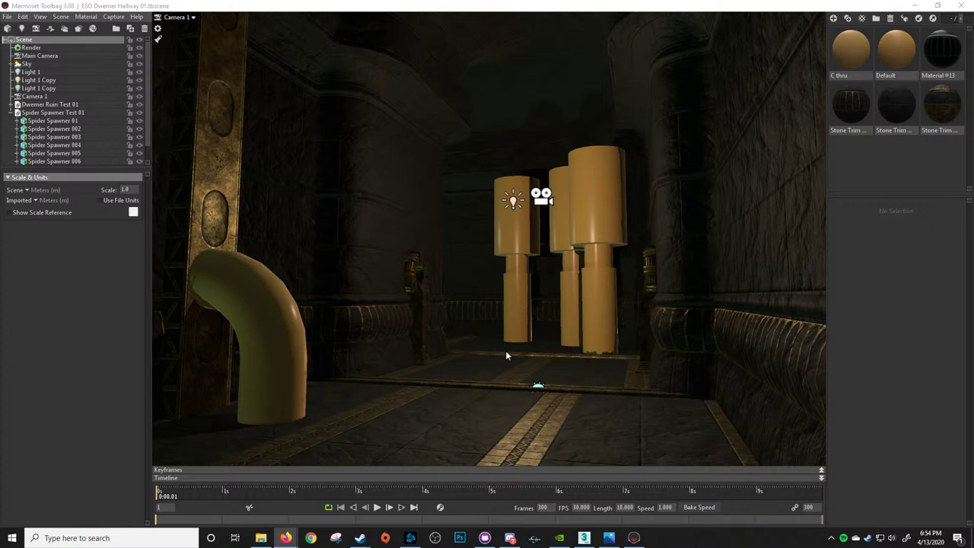
Switch to a Firefox window
mouse_move(285, 537)
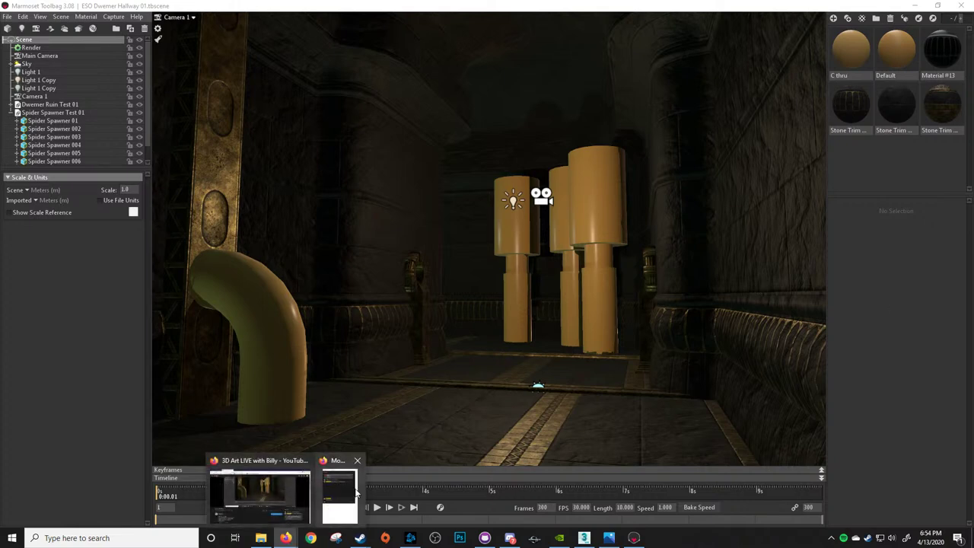